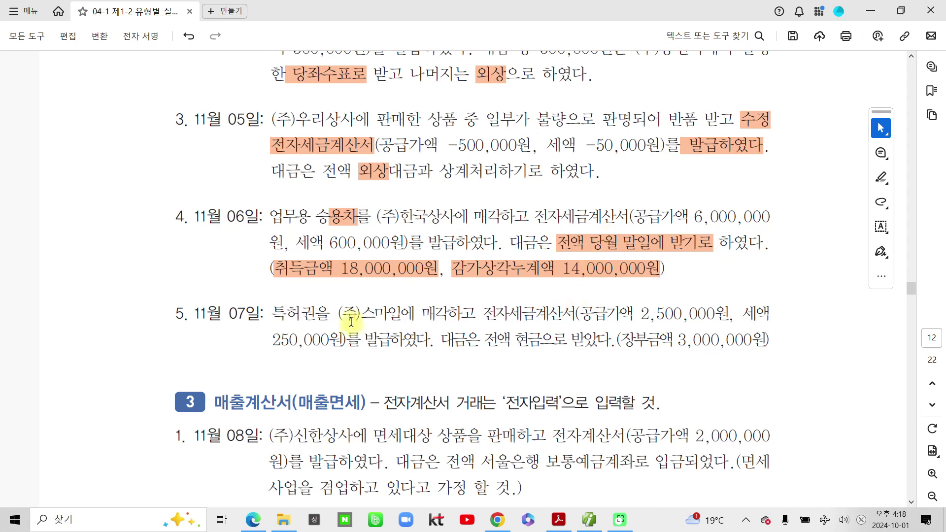
Step: Highlight "특허권을 (주)스마일에 매각하고" and "공급가액 2,500,000원" in the 11월 07일 transaction
{"action": "left_click_drag", "start_coordinate": [261, 315], "coordinate": [401, 317]}
{"action": "left_click", "coordinate": [422, 319]}
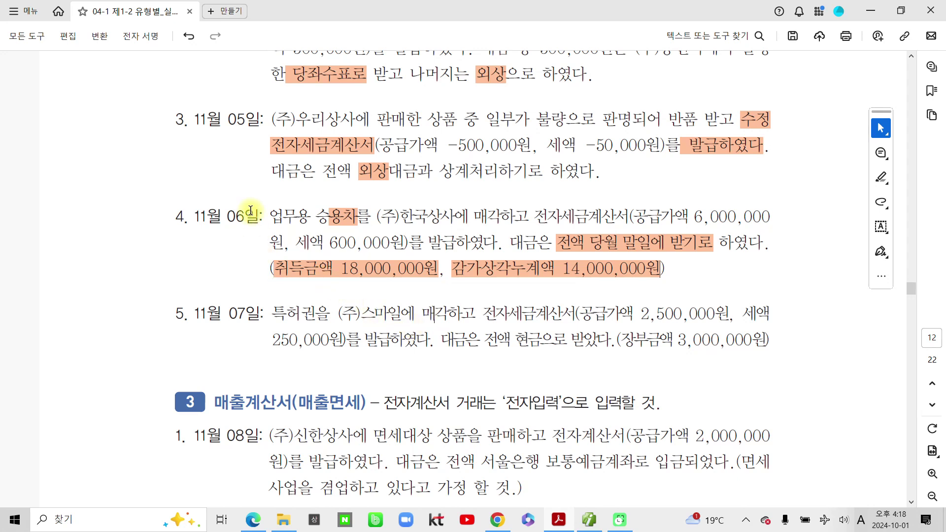
{"action": "left_click_drag", "start_coordinate": [274, 314], "coordinate": [454, 319]}
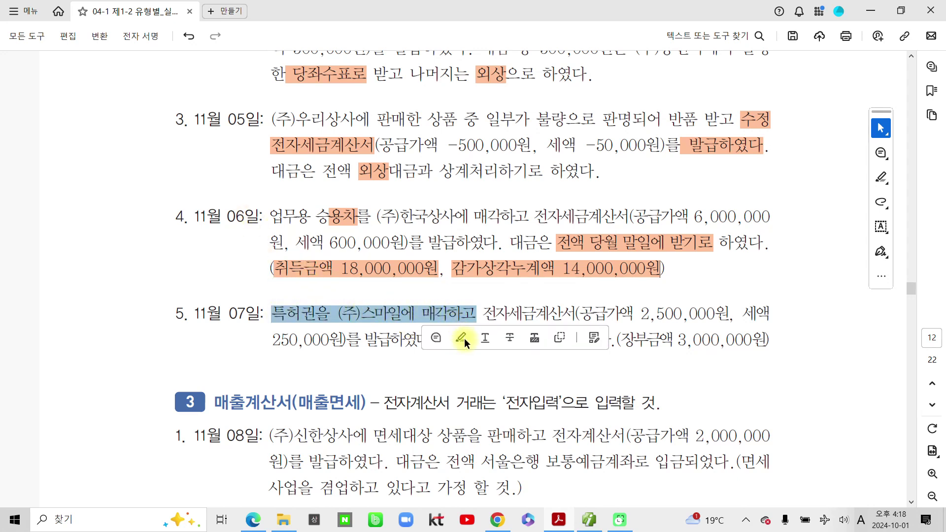
{"action": "left_click", "coordinate": [462, 338]}
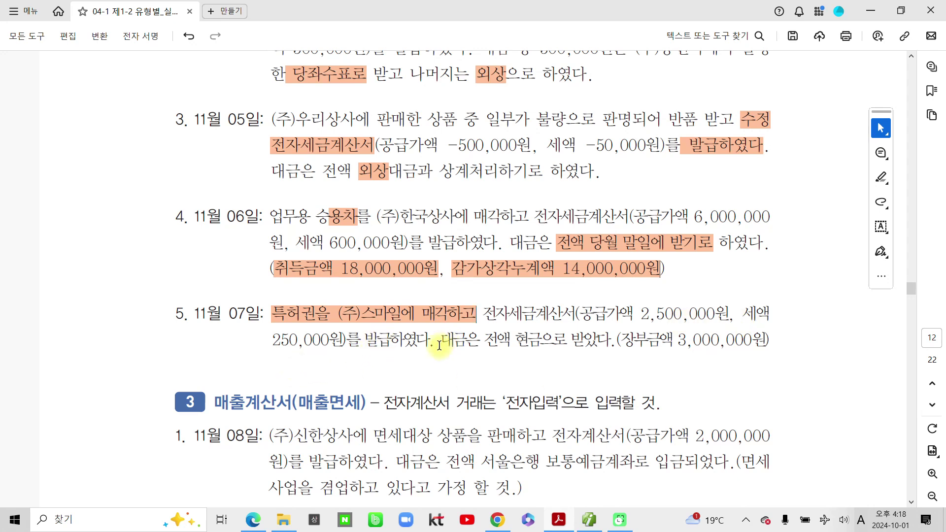
{"action": "left_click_drag", "start_coordinate": [725, 314], "coordinate": [580, 315]}
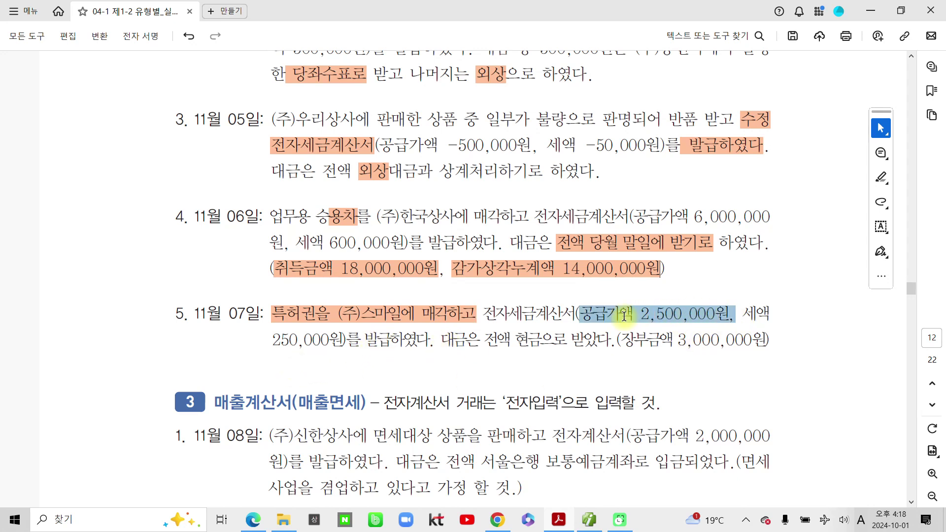
{"action": "left_click", "coordinate": [663, 338]}
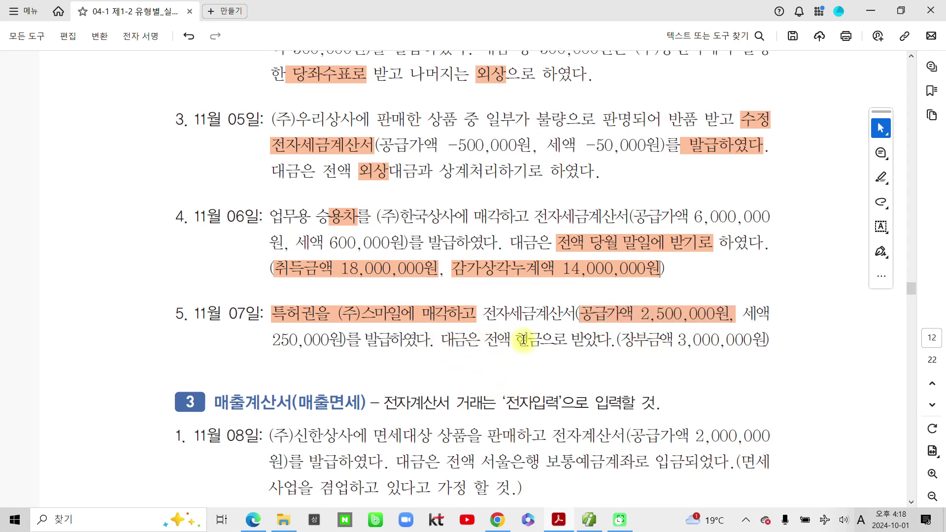
Step: Highlight the payment word "현금" and "장부금액 3,000,000원" in the 11월 07일 transaction
{"action": "left_click_drag", "start_coordinate": [520, 342], "coordinate": [542, 342]}
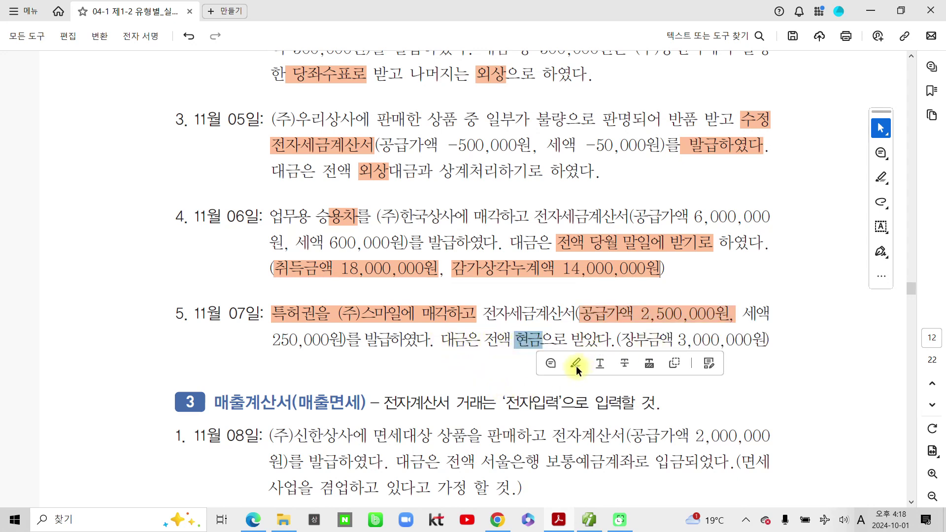
{"action": "left_click", "coordinate": [575, 365]}
{"action": "left_click_drag", "start_coordinate": [618, 340], "coordinate": [763, 342]}
{"action": "left_click", "coordinate": [749, 364]}
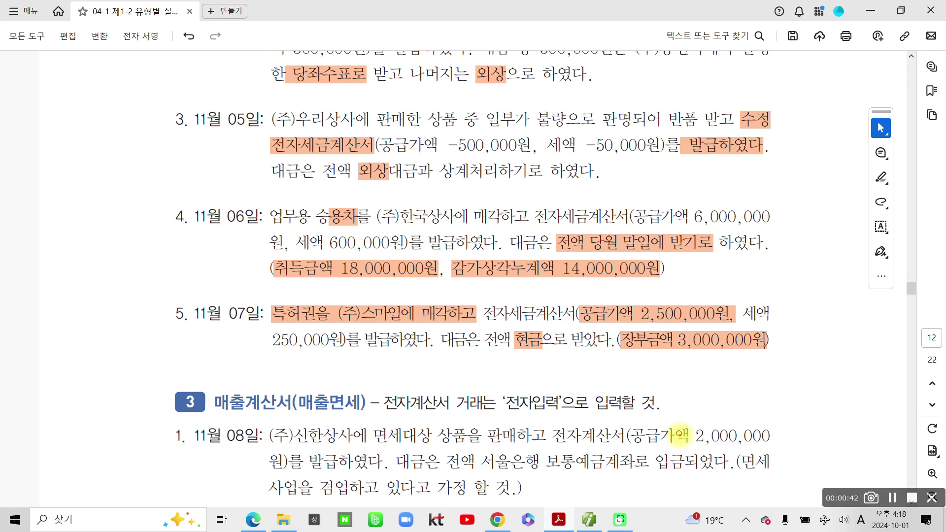
{"action": "left_click_drag", "start_coordinate": [280, 277], "coordinate": [658, 290]}
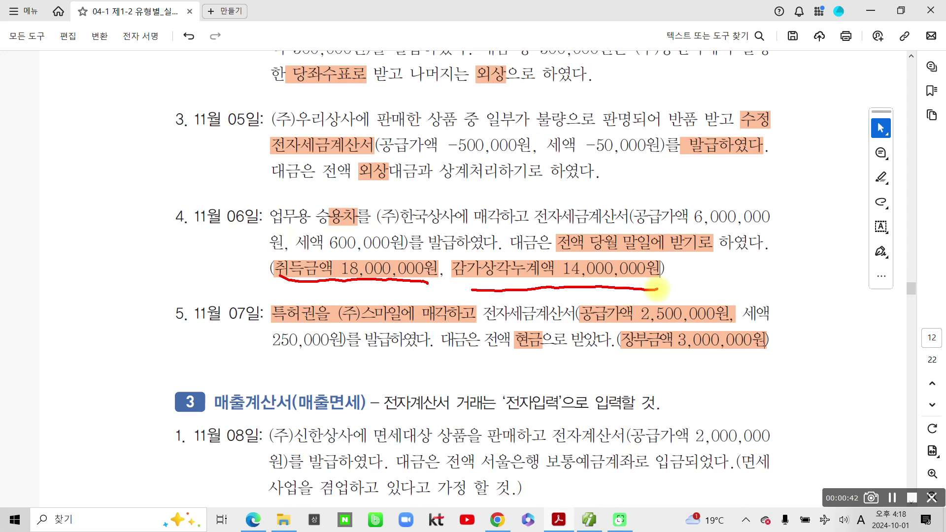
{"action": "mouse_move", "coordinate": [288, 342]}
{"action": "left_mouse_down"}
{"action": "mouse_move", "coordinate": [319, 299]}
{"action": "mouse_move", "coordinate": [295, 348]}
{"action": "left_mouse_up"}
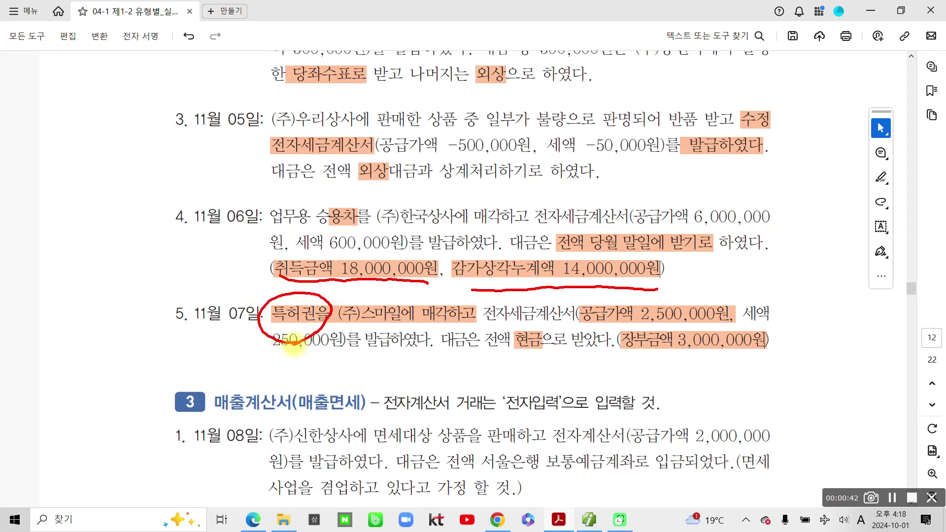
{"action": "left_click_drag", "start_coordinate": [622, 352], "coordinate": [771, 359]}
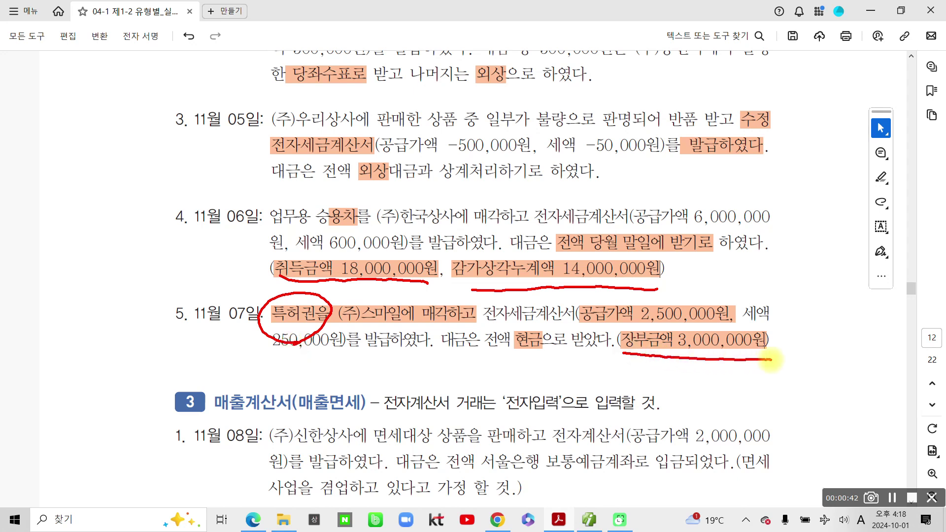
{"action": "left_click_drag", "start_coordinate": [628, 353], "coordinate": [778, 361]}
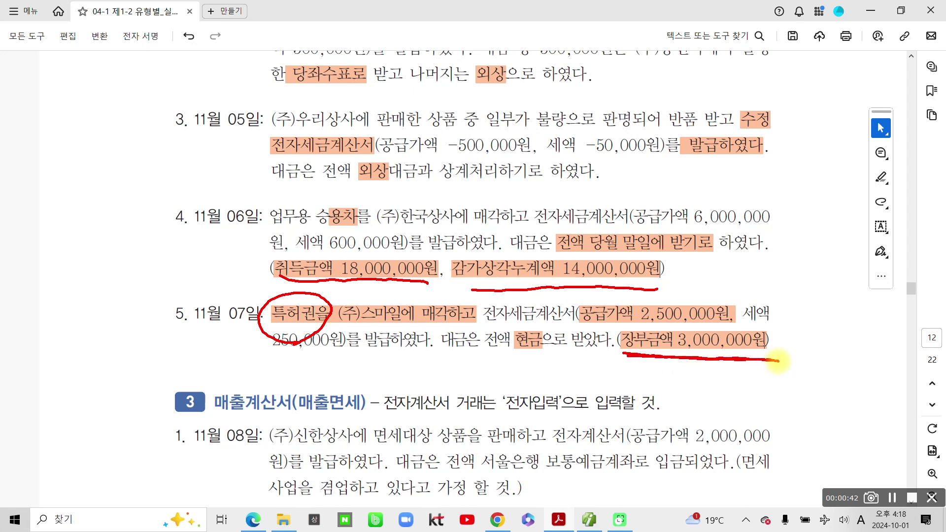
{"action": "left_click_drag", "start_coordinate": [277, 331], "coordinate": [326, 326]}
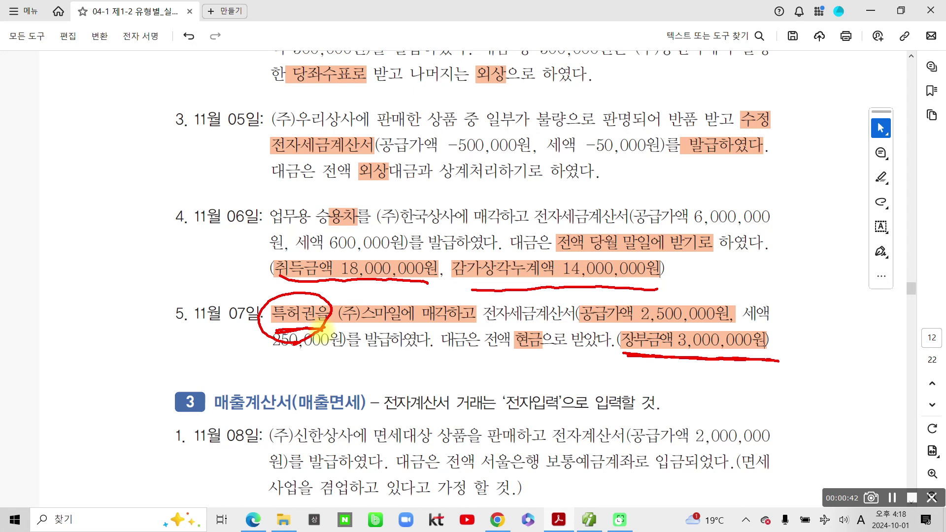
{"action": "mouse_move", "coordinate": [625, 351]}
{"action": "left_mouse_down"}
{"action": "mouse_move", "coordinate": [609, 339]}
{"action": "mouse_move", "coordinate": [741, 325]}
{"action": "mouse_move", "coordinate": [762, 361]}
{"action": "left_mouse_up"}
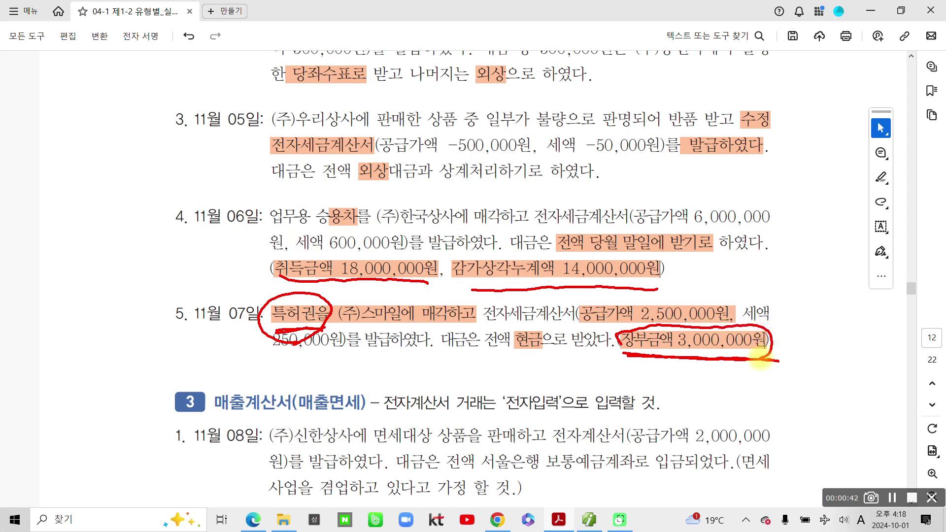
{"action": "mouse_move", "coordinate": [484, 290]}
{"action": "left_mouse_down"}
{"action": "mouse_move", "coordinate": [448, 270]}
{"action": "mouse_move", "coordinate": [518, 254]}
{"action": "mouse_move", "coordinate": [663, 276]}
{"action": "mouse_move", "coordinate": [494, 288]}
{"action": "mouse_move", "coordinate": [449, 256]}
{"action": "mouse_move", "coordinate": [461, 252]}
{"action": "left_mouse_up"}
{"action": "left_click_drag", "start_coordinate": [680, 246], "coordinate": [697, 258]}
{"action": "mouse_move", "coordinate": [676, 269]}
{"action": "left_mouse_down"}
{"action": "mouse_move", "coordinate": [692, 266]}
{"action": "mouse_move", "coordinate": [672, 285]}
{"action": "mouse_move", "coordinate": [702, 290]}
{"action": "left_mouse_up"}
{"action": "mouse_move", "coordinate": [705, 246]}
{"action": "left_mouse_down"}
{"action": "mouse_move", "coordinate": [706, 299]}
{"action": "mouse_move", "coordinate": [722, 273]}
{"action": "mouse_move", "coordinate": [722, 281]}
{"action": "left_mouse_up"}
{"action": "left_click_drag", "start_coordinate": [749, 240], "coordinate": [749, 296]}
{"action": "mouse_move", "coordinate": [750, 264]}
{"action": "left_mouse_down"}
{"action": "mouse_move", "coordinate": [768, 262]}
{"action": "mouse_move", "coordinate": [742, 300]}
{"action": "mouse_move", "coordinate": [756, 298]}
{"action": "left_mouse_up"}
{"action": "left_click_drag", "start_coordinate": [529, 295], "coordinate": [670, 296]}
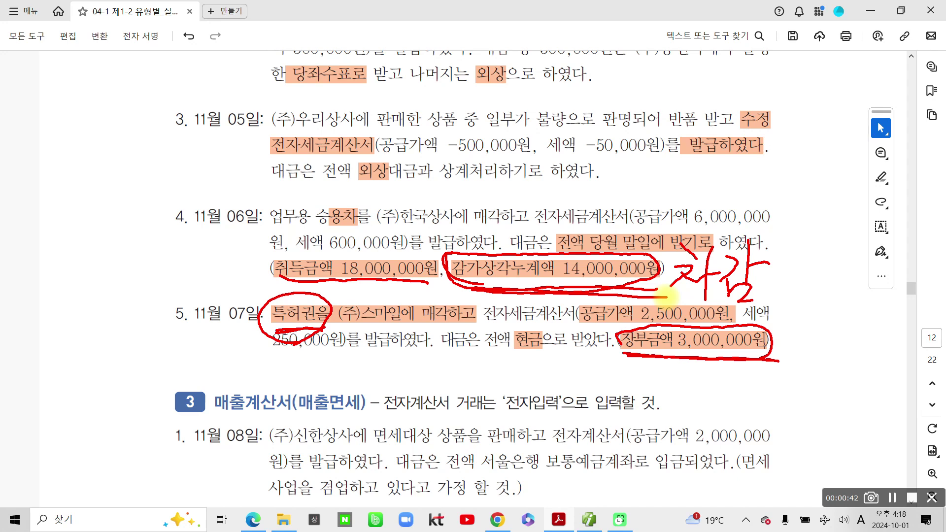
{"action": "mouse_move", "coordinate": [348, 348]}
{"action": "left_mouse_down"}
{"action": "mouse_move", "coordinate": [341, 374]}
{"action": "mouse_move", "coordinate": [382, 379]}
{"action": "left_mouse_up"}
{"action": "mouse_move", "coordinate": [392, 335]}
{"action": "left_mouse_down"}
{"action": "mouse_move", "coordinate": [380, 414]}
{"action": "mouse_move", "coordinate": [396, 387]}
{"action": "mouse_move", "coordinate": [430, 390]}
{"action": "mouse_move", "coordinate": [433, 366]}
{"action": "mouse_move", "coordinate": [436, 384]}
{"action": "mouse_move", "coordinate": [427, 390]}
{"action": "left_mouse_up"}
{"action": "mouse_move", "coordinate": [466, 343]}
{"action": "left_mouse_down"}
{"action": "mouse_move", "coordinate": [446, 384]}
{"action": "mouse_move", "coordinate": [483, 384]}
{"action": "left_mouse_up"}
{"action": "left_click_drag", "start_coordinate": [484, 339], "coordinate": [481, 385]}
{"action": "mouse_move", "coordinate": [484, 362]}
{"action": "left_mouse_down"}
{"action": "mouse_move", "coordinate": [498, 362]}
{"action": "mouse_move", "coordinate": [476, 394]}
{"action": "mouse_move", "coordinate": [517, 389]}
{"action": "left_mouse_up"}
{"action": "left_click_drag", "start_coordinate": [535, 345], "coordinate": [534, 395]}
{"action": "mouse_move", "coordinate": [534, 367]}
{"action": "left_mouse_down"}
{"action": "mouse_move", "coordinate": [545, 365]}
{"action": "mouse_move", "coordinate": [535, 412]}
{"action": "left_mouse_up"}
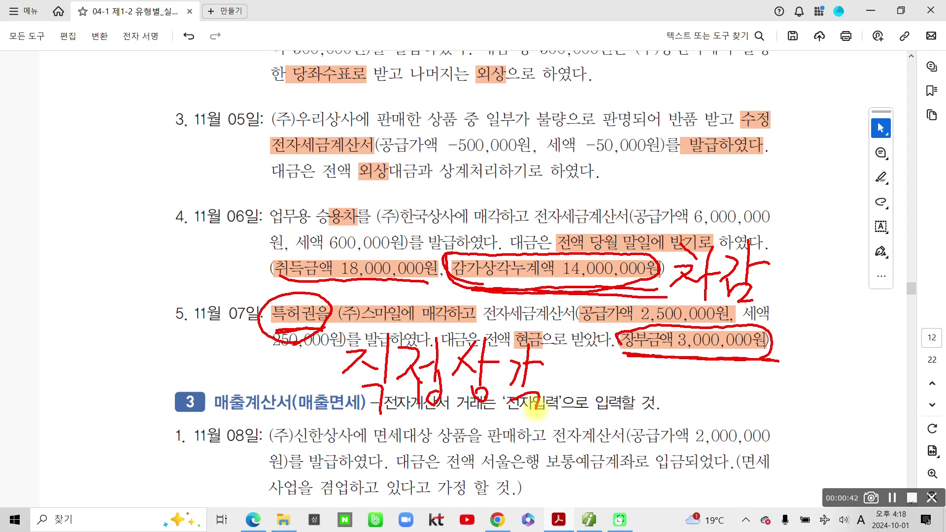
{"action": "mouse_move", "coordinate": [637, 352]}
{"action": "left_mouse_down"}
{"action": "mouse_move", "coordinate": [761, 348]}
{"action": "mouse_move", "coordinate": [633, 331]}
{"action": "mouse_move", "coordinate": [628, 354]}
{"action": "left_mouse_up"}
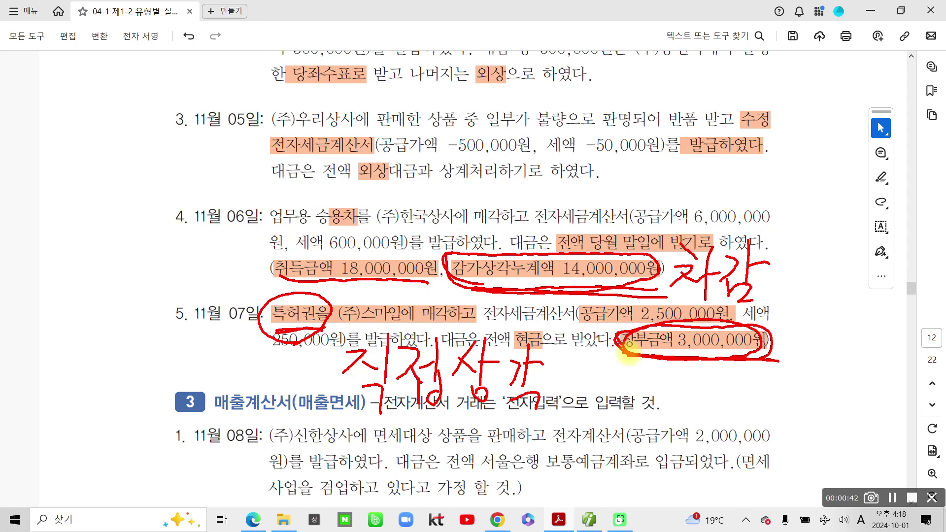
{"action": "left_click_drag", "start_coordinate": [373, 412], "coordinate": [562, 424]}
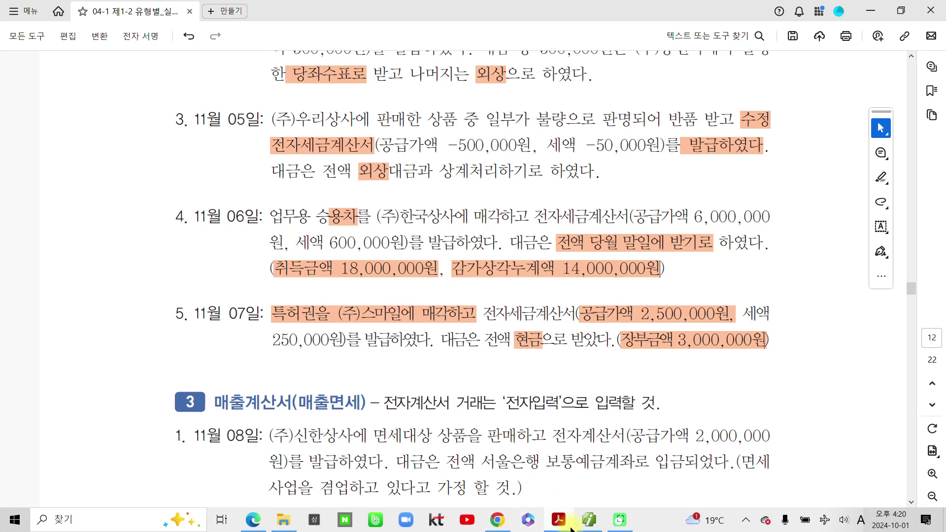
{"action": "left_click", "coordinate": [347, 325]}
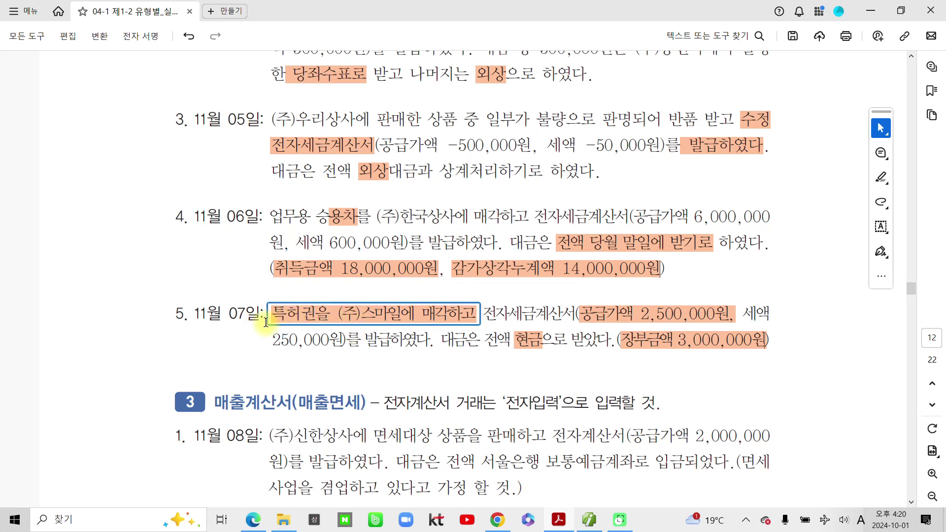
Step: Switch to the accounting program's 매입매출전표입력 screen, set the date to November 7 and enter transaction type 11 (과세)
{"action": "left_click", "coordinate": [594, 525]}
{"action": "left_click", "coordinate": [166, 91]}
{"action": "type", "text": "7"}
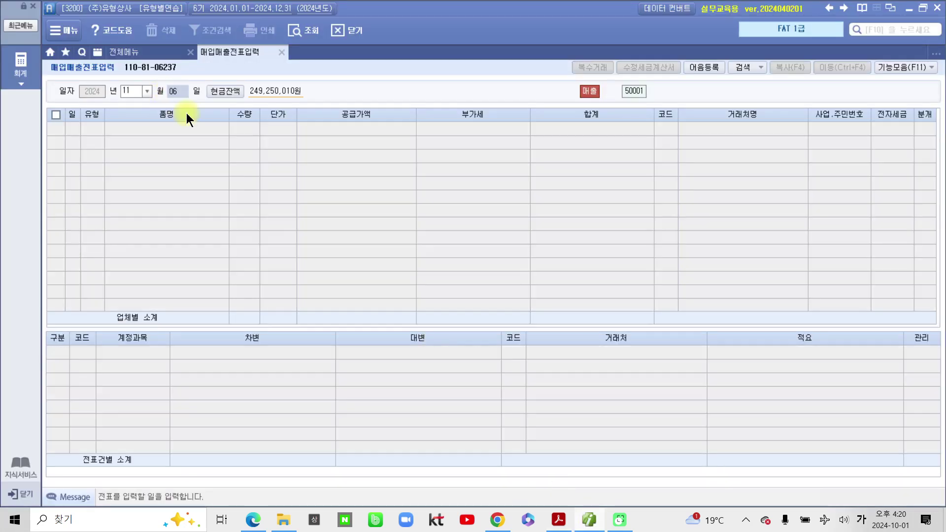
{"action": "key", "text": "Return"}
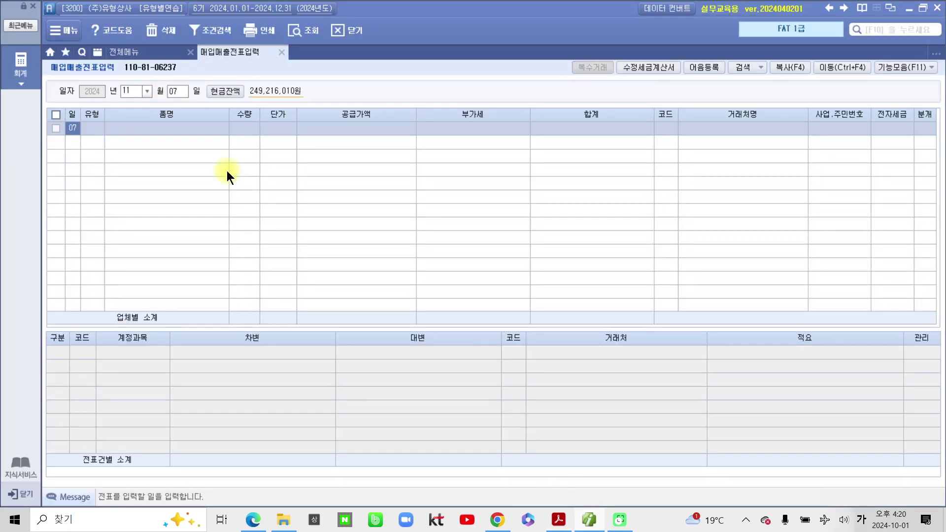
{"action": "type", "text": "11"}
{"action": "key", "text": "Return"}
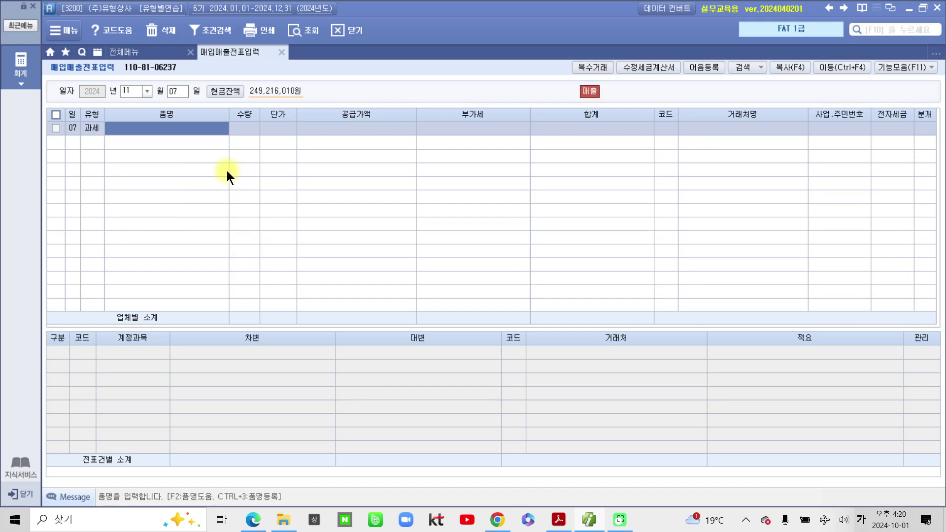
Step: Enter 특허권 as the item name with a supply value of 2,500,000, leaving quantity and unit price blank and accepting the calculated VAT
{"action": "type", "text": "특허권"}
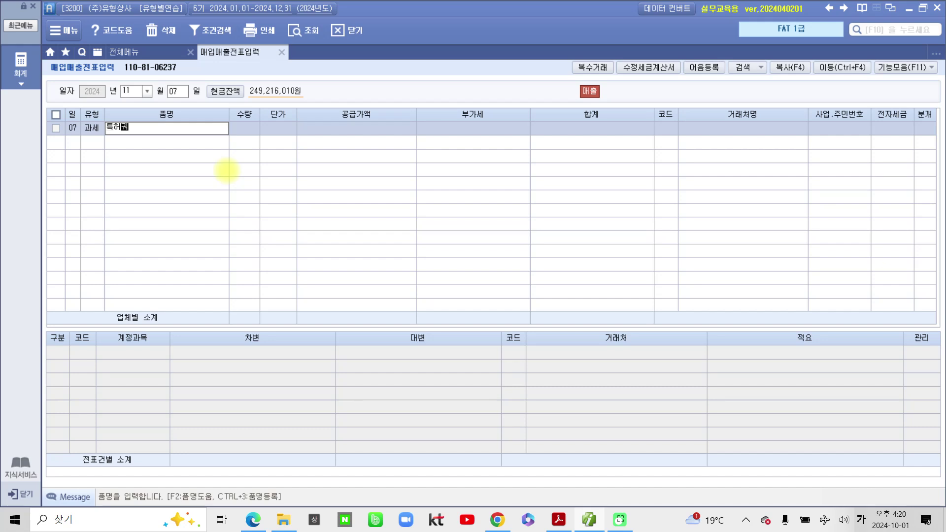
{"action": "key", "text": "Return"}
{"action": "key", "text": "Return"}
{"action": "key", "text": "Return"}
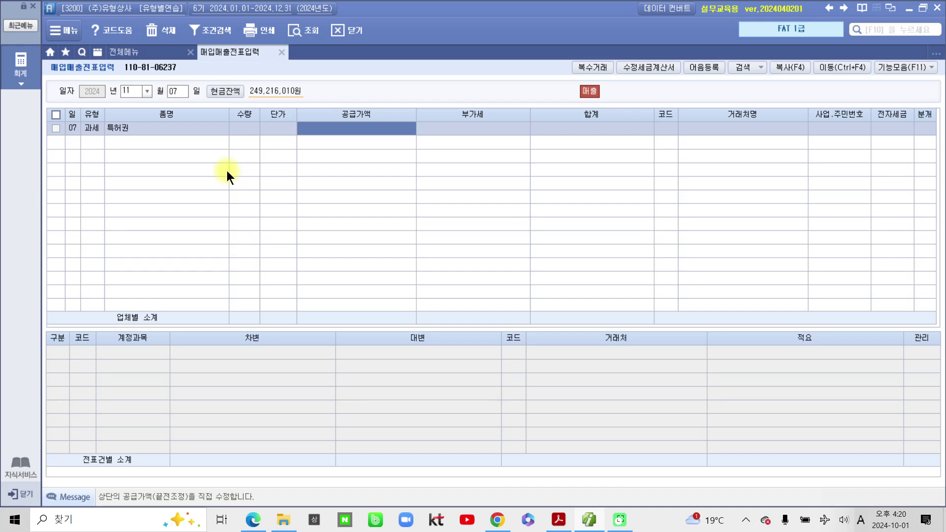
{"action": "type", "text": "2,500,000"}
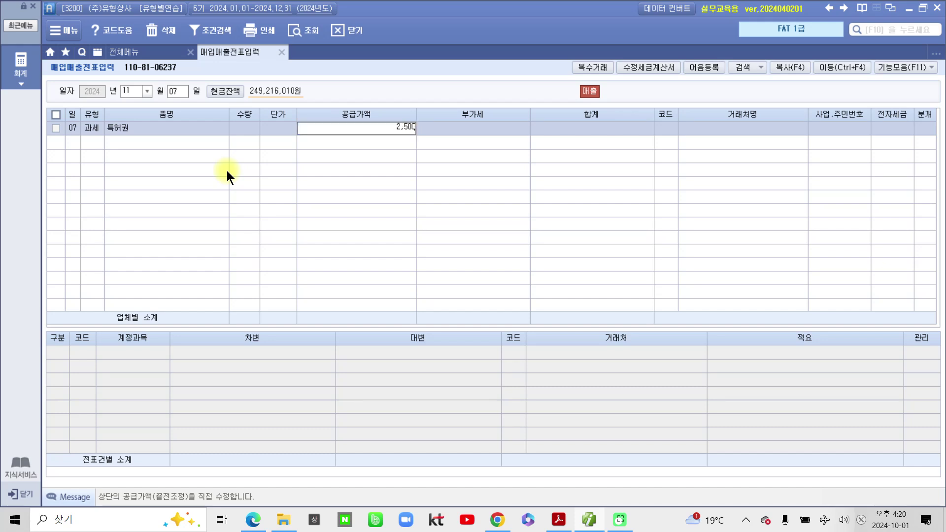
{"action": "key", "text": "Return"}
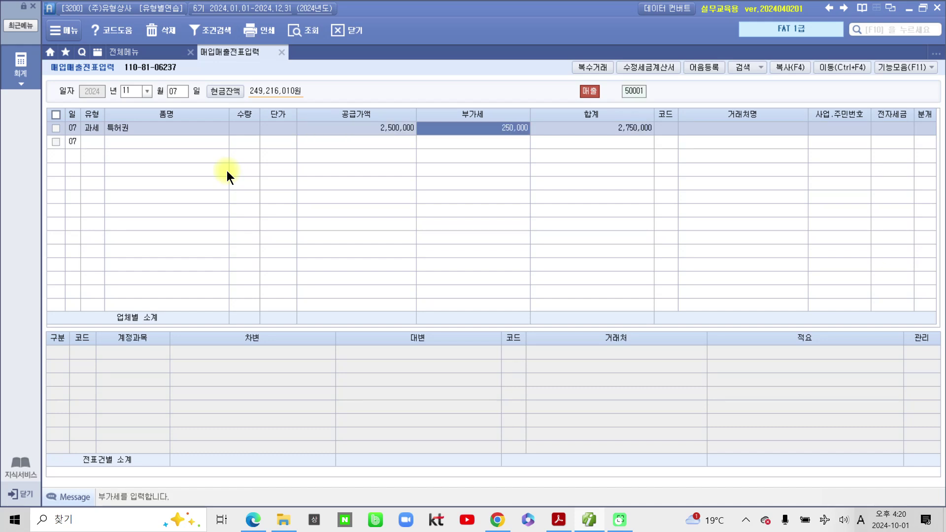
{"action": "key", "text": "Return"}
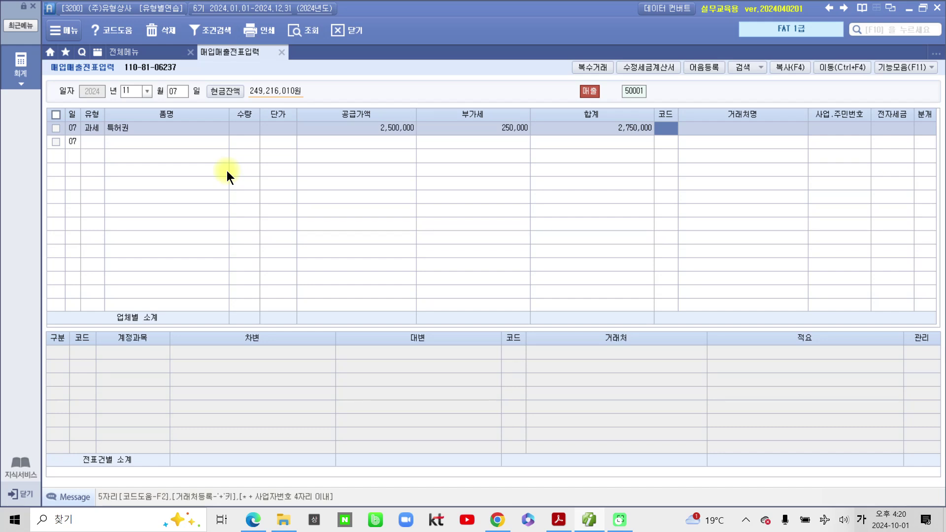
Step: Complete the sales line with customer (주)스마일, electronic tax invoice 전자입력 and journal type 혼합
{"action": "type", "text": "스마"}
{"action": "key", "text": "Return"}
{"action": "key", "text": "Return"}
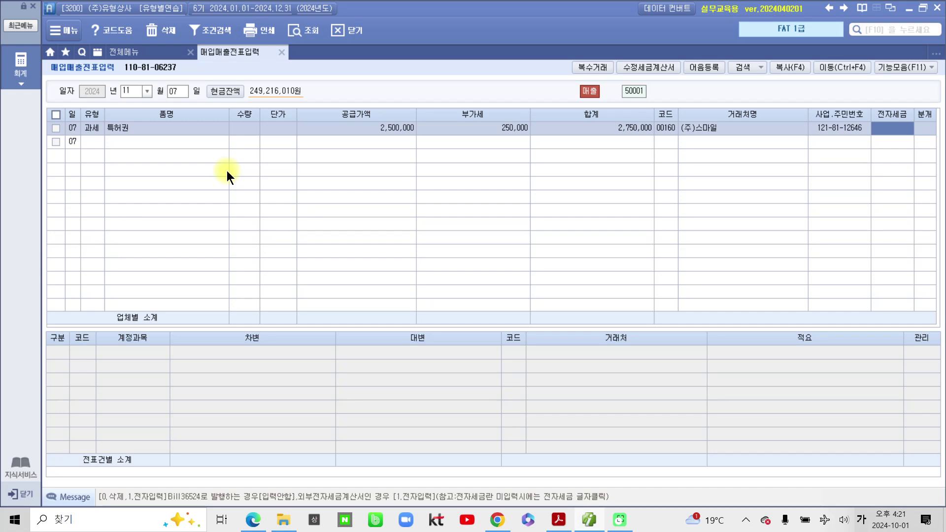
{"action": "key", "text": "1"}
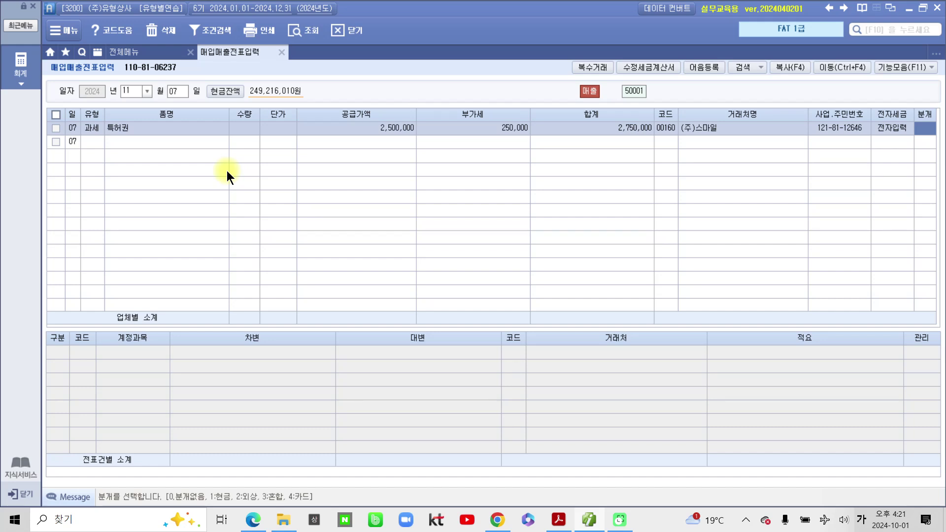
{"action": "type", "text": "3"}
{"action": "key", "text": "Return"}
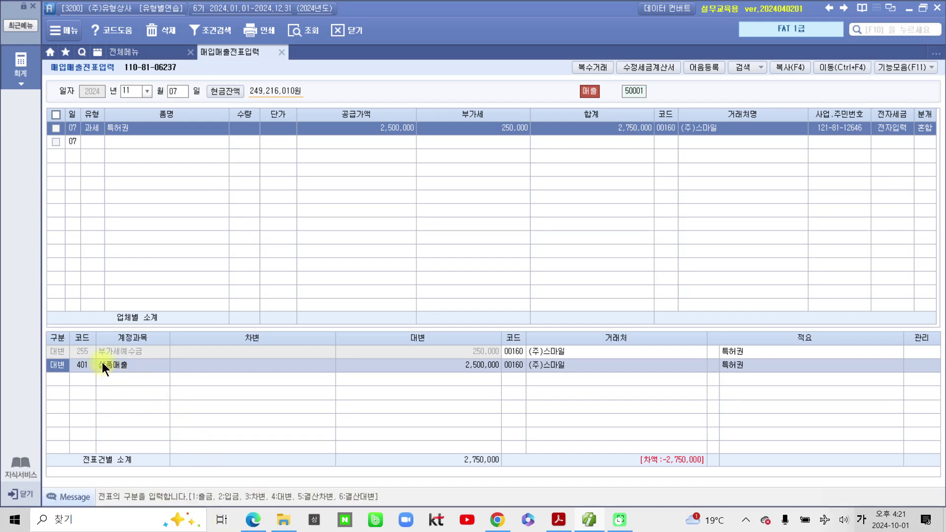
Step: Change the 상품매출 credit line's account to 특허권 and set its credit amount to 3,000,000
{"action": "left_click", "coordinate": [449, 351]}
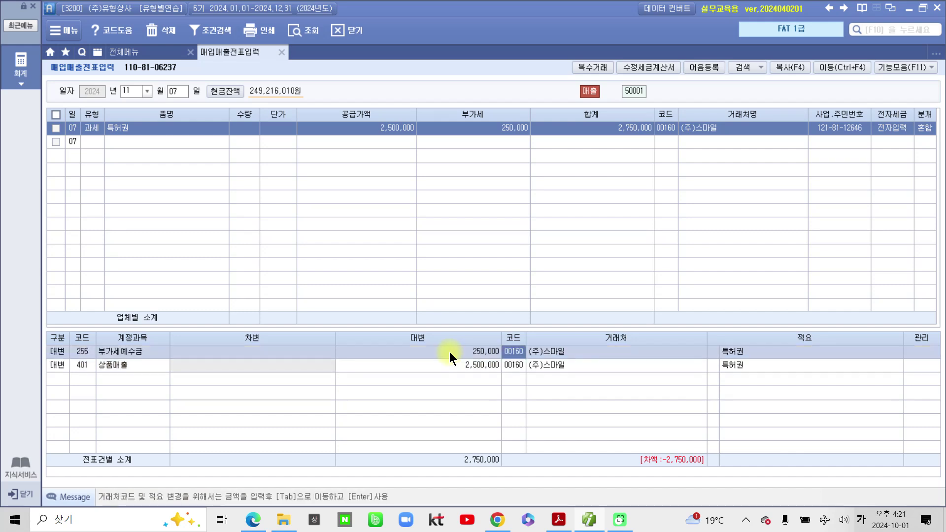
{"action": "left_click", "coordinate": [77, 366]}
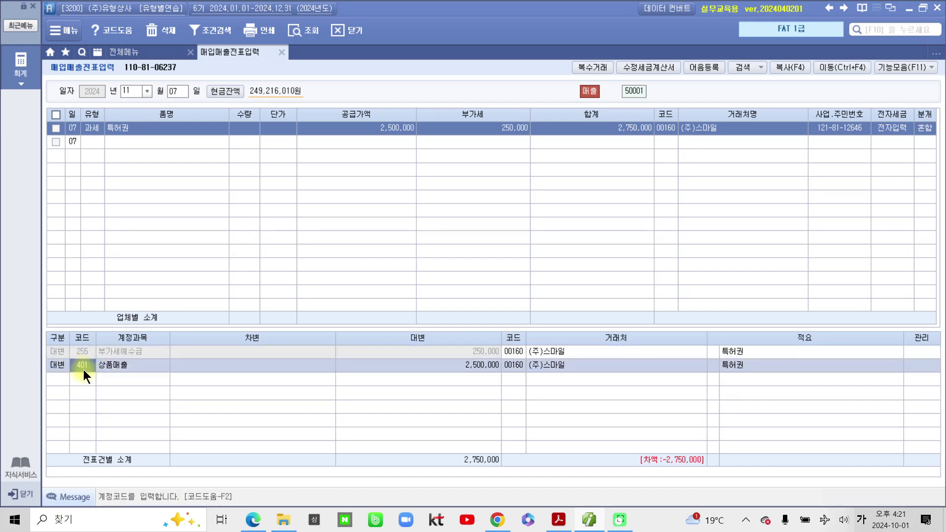
{"action": "type", "text": "부"}
{"action": "type", "text": "허"}
{"action": "key", "text": "Return"}
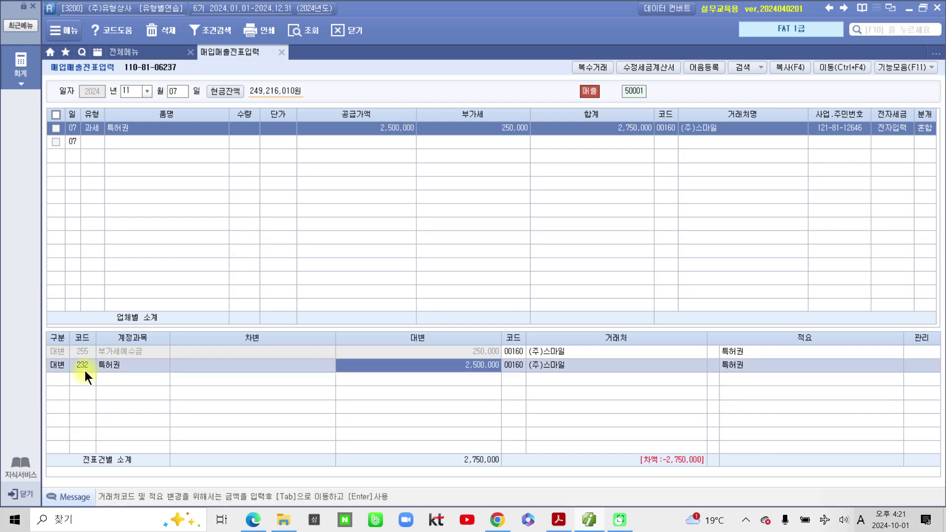
{"action": "left_click", "coordinate": [469, 366]}
{"action": "type", "text": "3000000"}
{"action": "key", "text": "Return"}
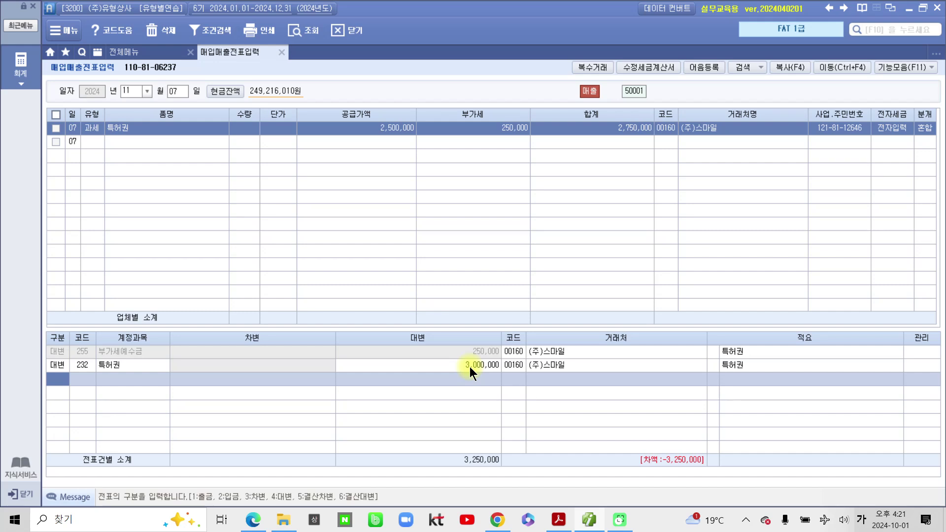
Step: Add a debit line to the journal entry with account 101 현금 and an amount of 2,750,000
{"action": "type", "text": "3"}
{"action": "key", "text": "Return"}
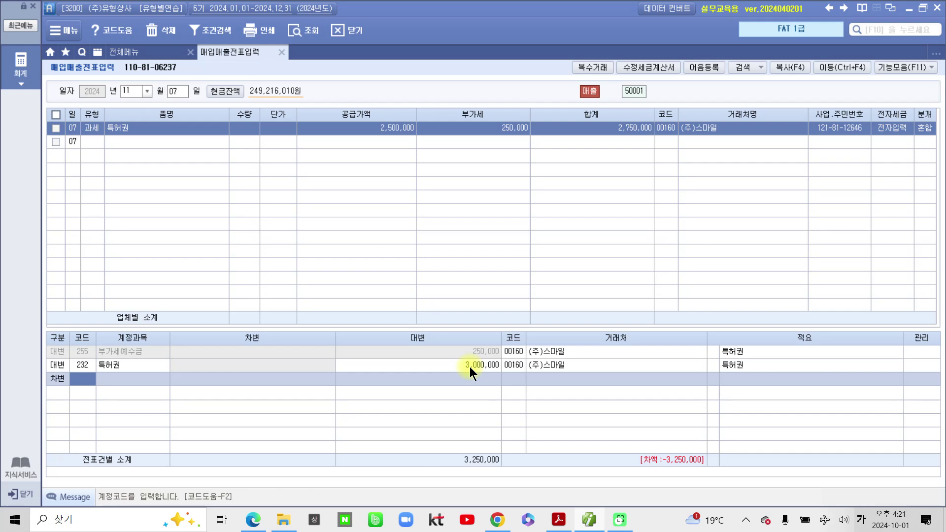
{"action": "mouse_move", "coordinate": [669, 160]}
{"action": "left_mouse_down"}
{"action": "mouse_move", "coordinate": [564, 127]}
{"action": "mouse_move", "coordinate": [686, 148]}
{"action": "mouse_move", "coordinate": [73, 386]}
{"action": "left_mouse_up"}
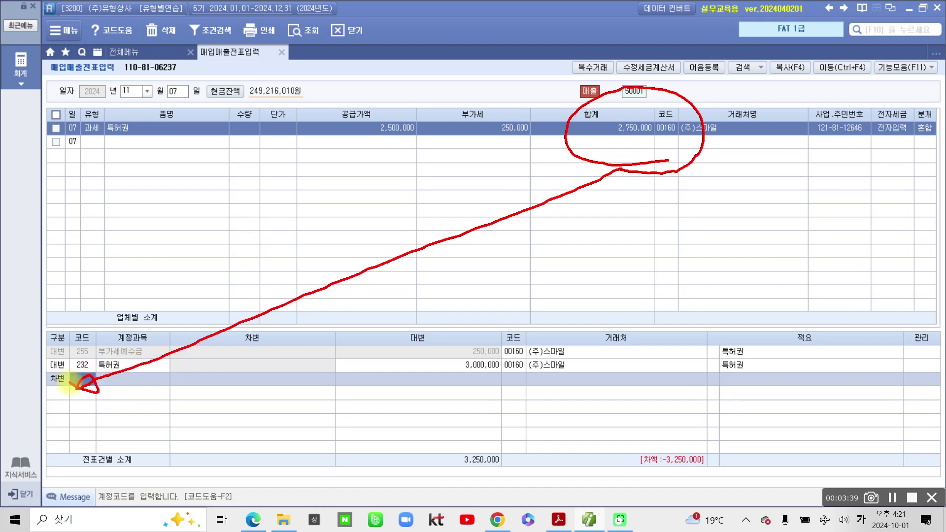
{"action": "key", "text": "Escape"}
{"action": "type", "text": "101"}
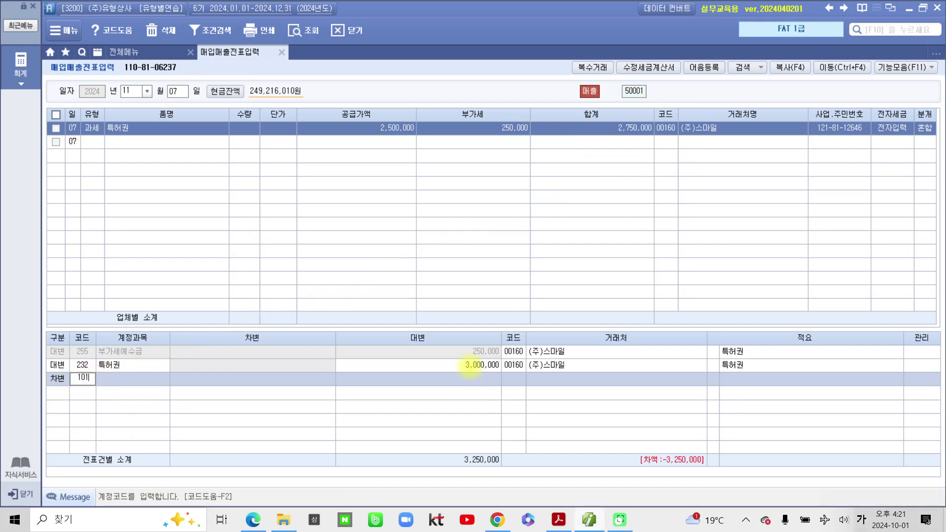
{"action": "key", "text": "Return"}
{"action": "type", "text": "2,750,000"}
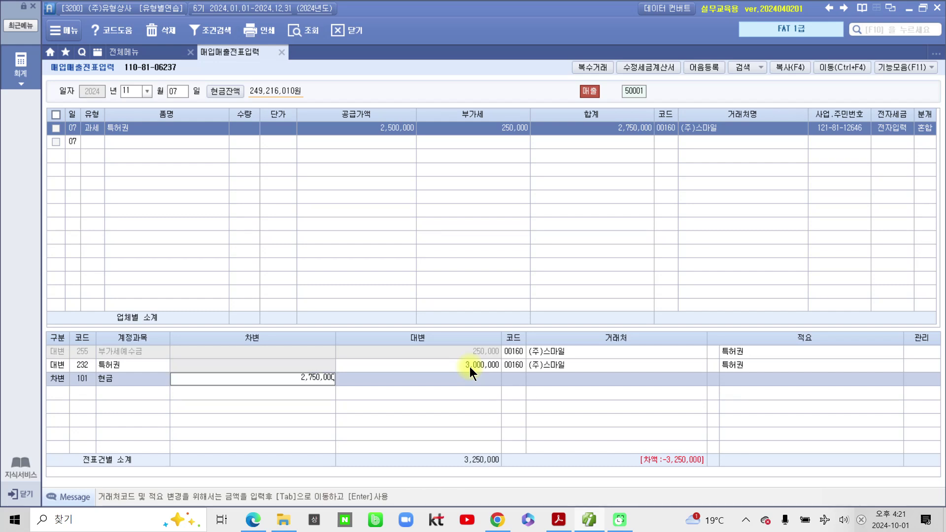
{"action": "key", "text": "Return"}
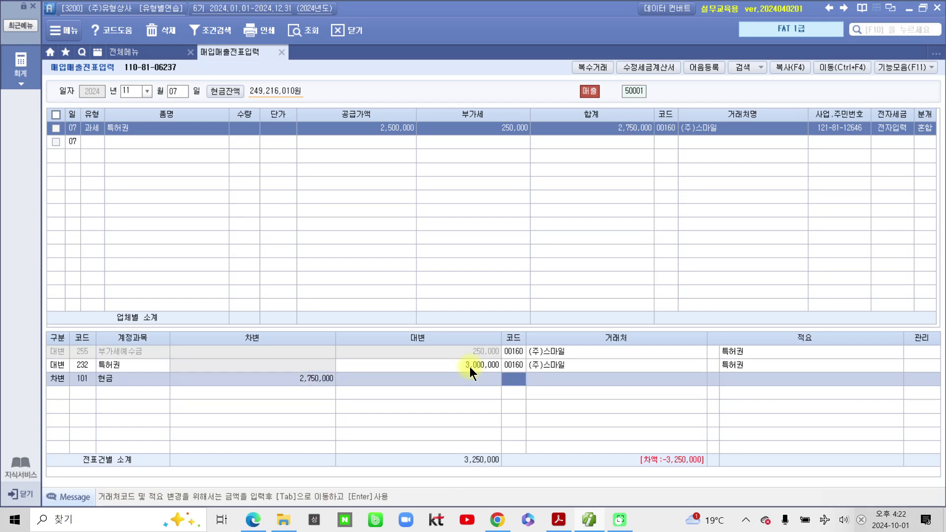
{"action": "mouse_move", "coordinate": [656, 141]}
{"action": "left_mouse_down"}
{"action": "mouse_move", "coordinate": [667, 137]}
{"action": "mouse_move", "coordinate": [187, 380]}
{"action": "left_mouse_up"}
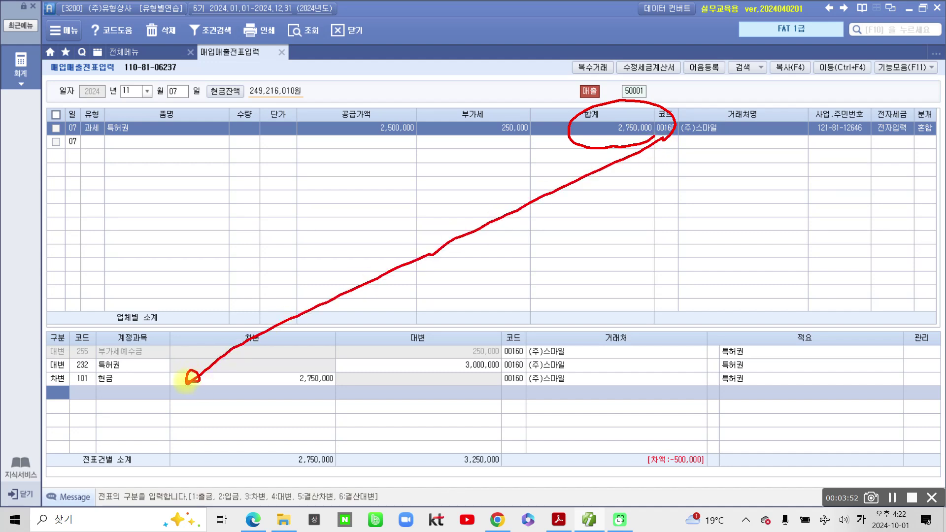
{"action": "mouse_move", "coordinate": [631, 441]}
{"action": "left_mouse_down"}
{"action": "mouse_move", "coordinate": [723, 482]}
{"action": "mouse_move", "coordinate": [695, 451]}
{"action": "mouse_move", "coordinate": [612, 449]}
{"action": "left_mouse_up"}
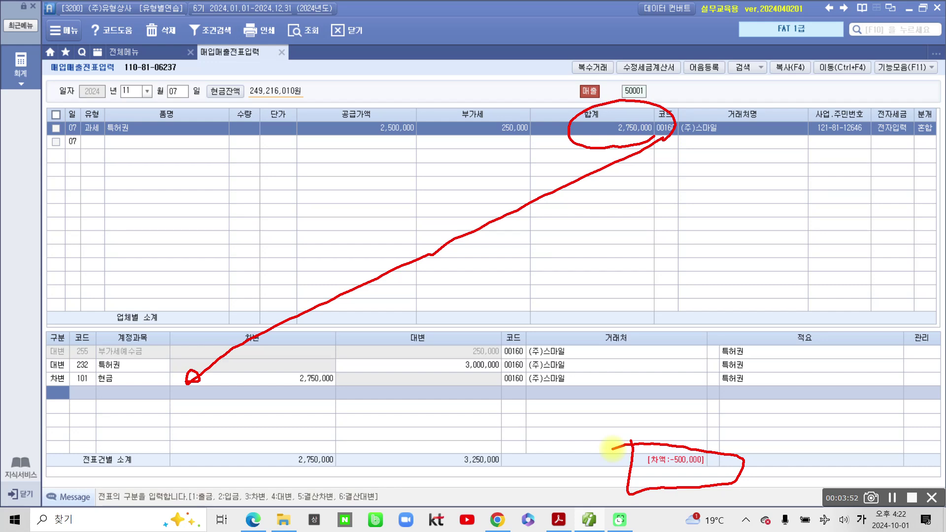
{"action": "mouse_move", "coordinate": [612, 449]}
{"action": "left_mouse_down"}
{"action": "mouse_move", "coordinate": [625, 439]}
{"action": "mouse_move", "coordinate": [734, 477]}
{"action": "left_mouse_up"}
{"action": "mouse_move", "coordinate": [677, 479]}
{"action": "left_mouse_down"}
{"action": "mouse_move", "coordinate": [710, 480]}
{"action": "mouse_move", "coordinate": [712, 492]}
{"action": "left_mouse_up"}
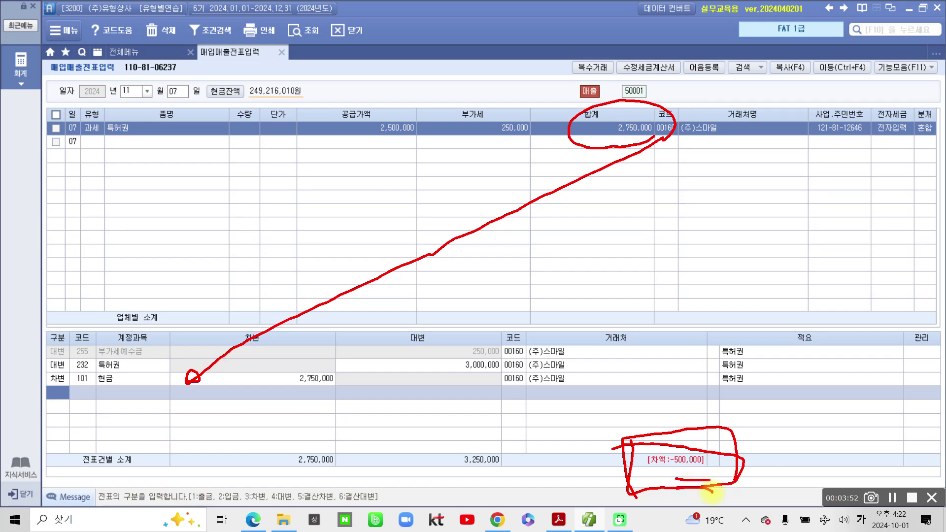
{"action": "key", "text": "Escape"}
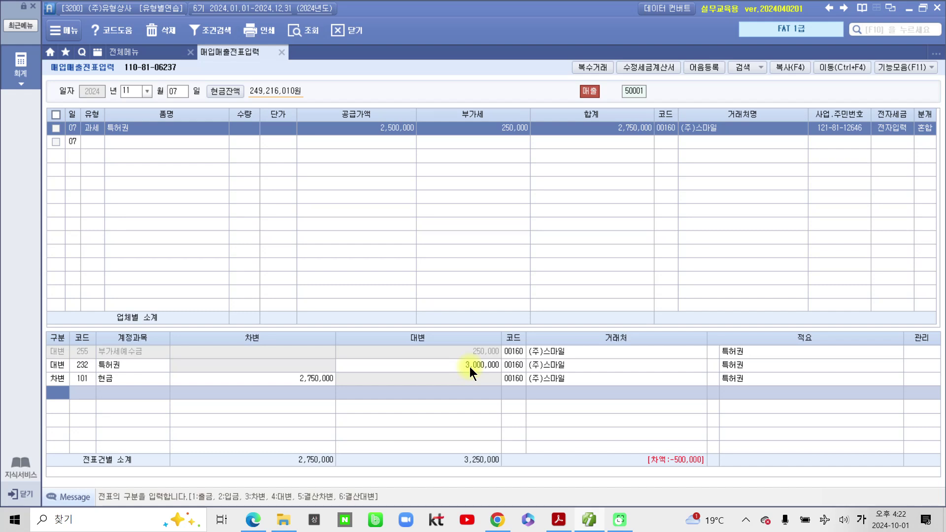
Step: Add a debit line with account 952 무형자산처분손실, found by searching for 무형, and an amount of 500,000
{"action": "type", "text": "3"}
{"action": "type", "text": "무형"}
{"action": "key", "text": "Return"}
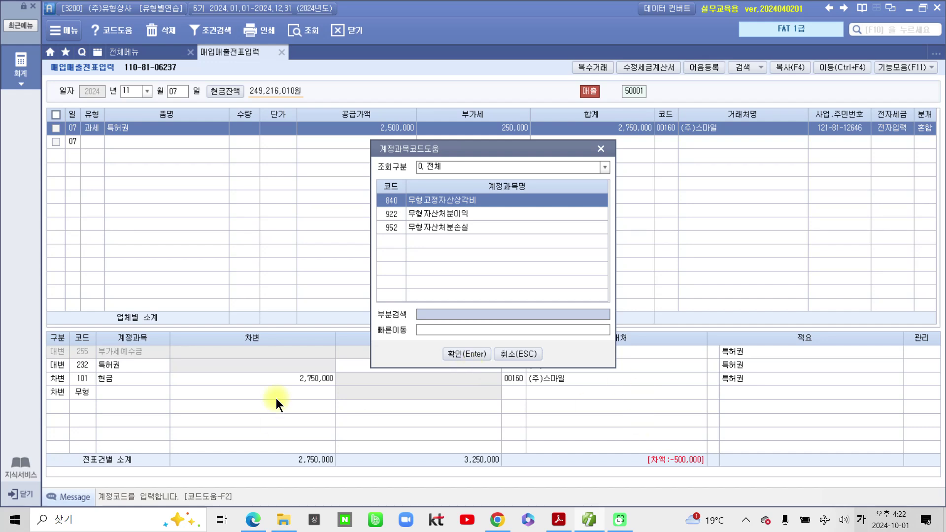
{"action": "left_click", "coordinate": [415, 228]}
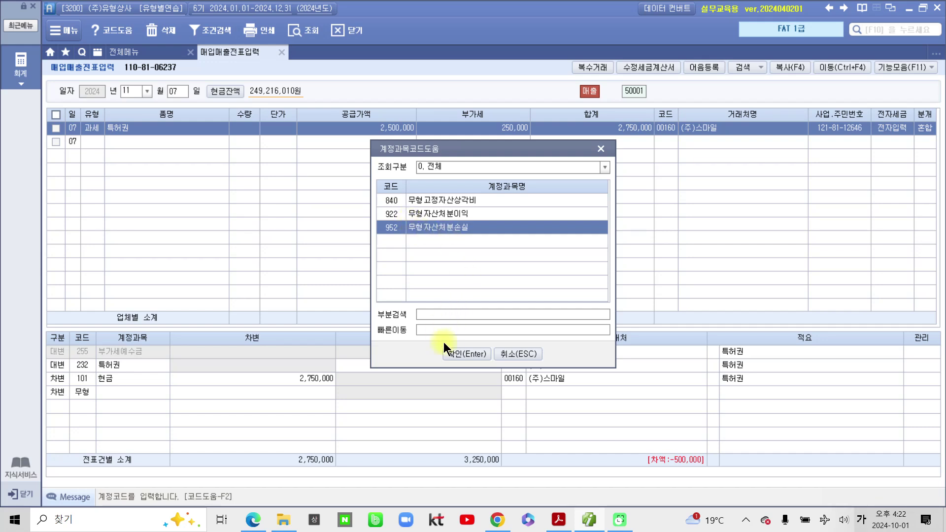
{"action": "left_click", "coordinate": [453, 352]}
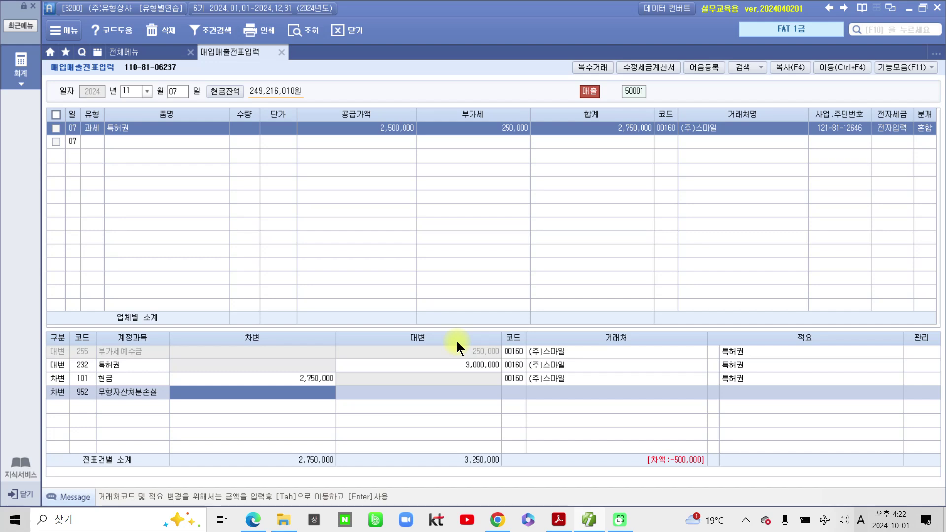
{"action": "type", "text": "500"}
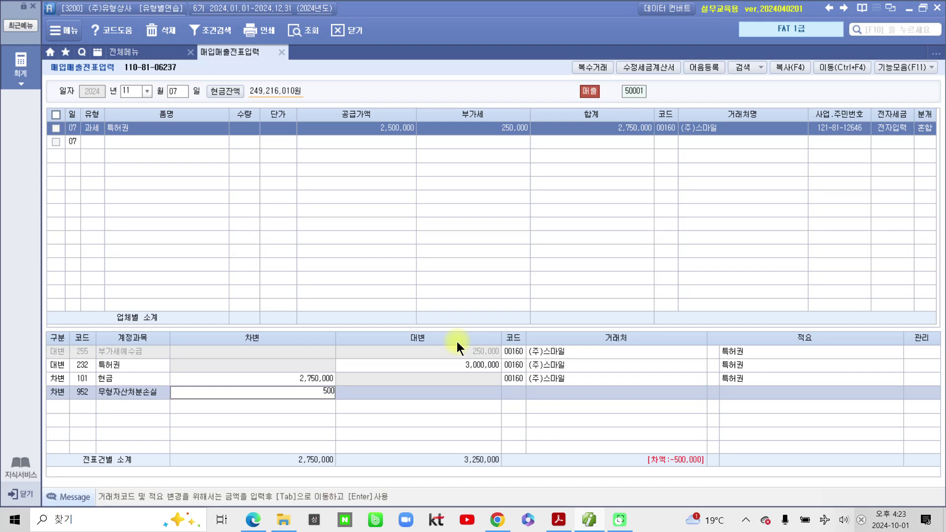
{"action": "type", "text": ",000"}
{"action": "key", "text": "Return"}
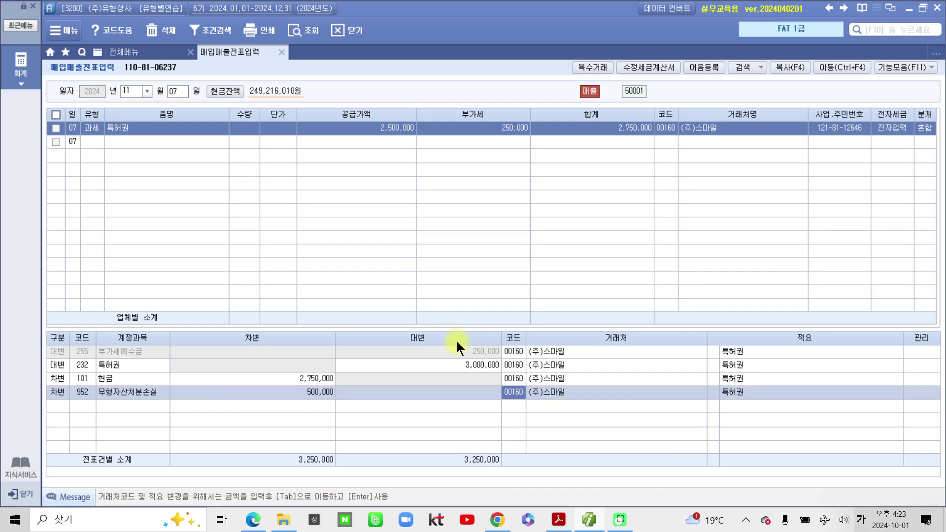
{"action": "key", "text": "ctrl+2"}
{"action": "mouse_move", "coordinate": [520, 446]}
{"action": "left_mouse_down"}
{"action": "mouse_move", "coordinate": [598, 386]}
{"action": "mouse_move", "coordinate": [555, 427]}
{"action": "left_mouse_up"}
{"action": "mouse_move", "coordinate": [309, 440]}
{"action": "left_mouse_down"}
{"action": "mouse_move", "coordinate": [325, 437]}
{"action": "mouse_move", "coordinate": [285, 455]}
{"action": "left_mouse_up"}
{"action": "left_click_drag", "start_coordinate": [447, 441], "coordinate": [423, 437]}
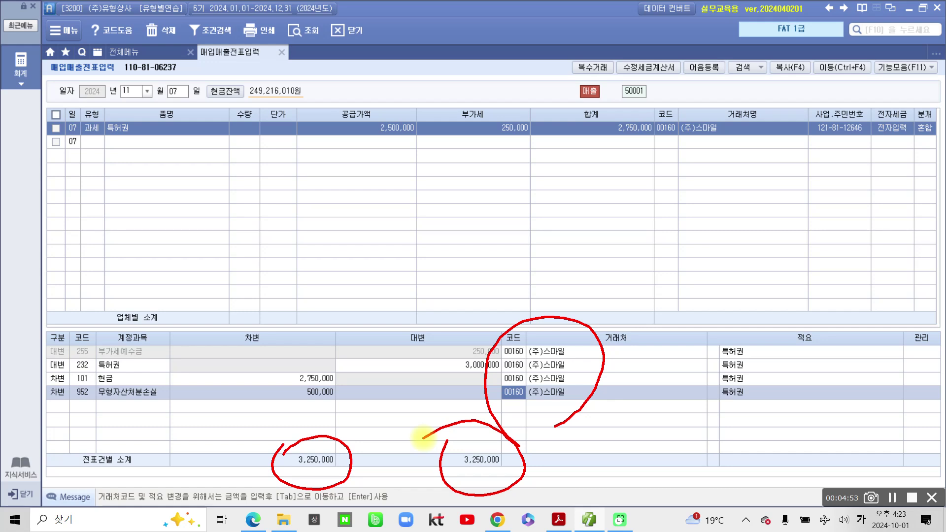
{"action": "mouse_move", "coordinate": [326, 115]}
{"action": "left_mouse_down"}
{"action": "mouse_move", "coordinate": [326, 151]}
{"action": "mouse_move", "coordinate": [414, 105]}
{"action": "mouse_move", "coordinate": [425, 143]}
{"action": "mouse_move", "coordinate": [329, 149]}
{"action": "mouse_move", "coordinate": [300, 198]}
{"action": "mouse_move", "coordinate": [336, 213]}
{"action": "left_mouse_up"}
{"action": "left_click_drag", "start_coordinate": [358, 164], "coordinate": [355, 188]}
{"action": "left_click_drag", "start_coordinate": [370, 160], "coordinate": [362, 199]}
{"action": "mouse_move", "coordinate": [363, 198]}
{"action": "left_mouse_down"}
{"action": "mouse_move", "coordinate": [354, 210]}
{"action": "mouse_move", "coordinate": [373, 213]}
{"action": "left_mouse_up"}
{"action": "mouse_move", "coordinate": [451, 172]}
{"action": "left_mouse_down"}
{"action": "mouse_move", "coordinate": [487, 174]}
{"action": "mouse_move", "coordinate": [529, 198]}
{"action": "left_mouse_up"}
{"action": "left_click_drag", "start_coordinate": [525, 202], "coordinate": [539, 212]}
{"action": "left_click_drag", "start_coordinate": [545, 175], "coordinate": [546, 212]}
{"action": "left_click_drag", "start_coordinate": [547, 203], "coordinate": [549, 232]}
{"action": "left_click_drag", "start_coordinate": [571, 207], "coordinate": [560, 218]}
{"action": "left_click_drag", "start_coordinate": [571, 184], "coordinate": [572, 224]}
{"action": "mouse_move", "coordinate": [597, 187]}
{"action": "left_mouse_down"}
{"action": "mouse_move", "coordinate": [584, 216]}
{"action": "mouse_move", "coordinate": [597, 217]}
{"action": "left_mouse_up"}
{"action": "mouse_move", "coordinate": [567, 233]}
{"action": "left_mouse_down"}
{"action": "mouse_move", "coordinate": [603, 231]}
{"action": "mouse_move", "coordinate": [582, 260]}
{"action": "left_mouse_up"}
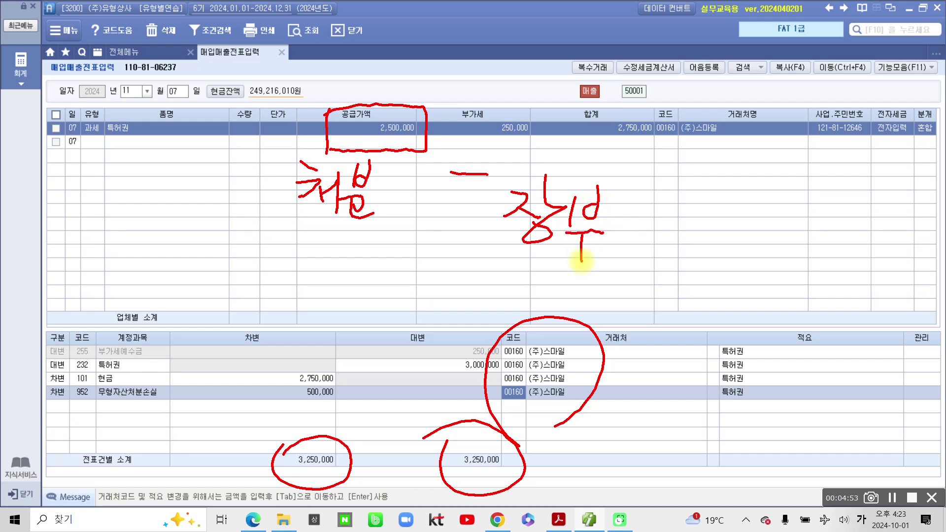
{"action": "mouse_move", "coordinate": [520, 132]}
{"action": "left_mouse_down"}
{"action": "mouse_move", "coordinate": [547, 157]}
{"action": "mouse_move", "coordinate": [546, 190]}
{"action": "mouse_move", "coordinate": [566, 185]}
{"action": "left_mouse_up"}
{"action": "mouse_move", "coordinate": [581, 148]}
{"action": "left_mouse_down"}
{"action": "mouse_move", "coordinate": [593, 172]}
{"action": "mouse_move", "coordinate": [624, 150]}
{"action": "left_mouse_up"}
{"action": "left_click_drag", "start_coordinate": [633, 185], "coordinate": [633, 195]}
{"action": "mouse_move", "coordinate": [653, 177]}
{"action": "left_mouse_down"}
{"action": "mouse_move", "coordinate": [661, 163]}
{"action": "mouse_move", "coordinate": [690, 160]}
{"action": "mouse_move", "coordinate": [705, 171]}
{"action": "left_mouse_up"}
{"action": "mouse_move", "coordinate": [328, 151]}
{"action": "left_mouse_down"}
{"action": "mouse_move", "coordinate": [323, 104]}
{"action": "mouse_move", "coordinate": [437, 134]}
{"action": "mouse_move", "coordinate": [343, 151]}
{"action": "left_mouse_up"}
{"action": "mouse_move", "coordinate": [512, 125]}
{"action": "left_mouse_down"}
{"action": "mouse_move", "coordinate": [538, 187]}
{"action": "mouse_move", "coordinate": [712, 138]}
{"action": "mouse_move", "coordinate": [514, 127]}
{"action": "left_mouse_up"}
{"action": "mouse_move", "coordinate": [752, 193]}
{"action": "left_mouse_down"}
{"action": "mouse_move", "coordinate": [777, 194]}
{"action": "mouse_move", "coordinate": [764, 278]}
{"action": "mouse_move", "coordinate": [749, 240]}
{"action": "left_mouse_up"}
{"action": "mouse_move", "coordinate": [813, 235]}
{"action": "left_mouse_down"}
{"action": "mouse_move", "coordinate": [788, 288]}
{"action": "mouse_move", "coordinate": [848, 276]}
{"action": "mouse_move", "coordinate": [843, 309]}
{"action": "mouse_move", "coordinate": [899, 265]}
{"action": "left_mouse_up"}
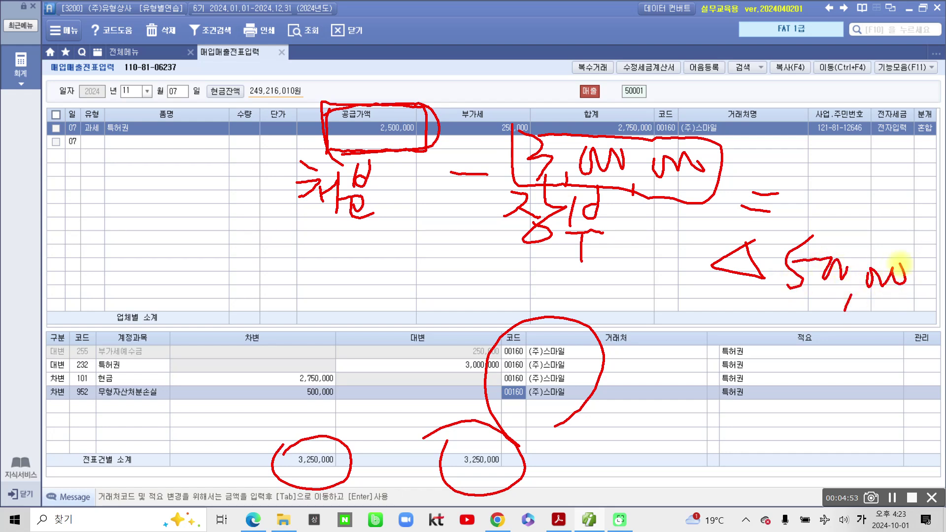
{"action": "mouse_move", "coordinate": [340, 392]}
{"action": "left_mouse_down"}
{"action": "mouse_move", "coordinate": [649, 281]}
{"action": "mouse_move", "coordinate": [702, 284]}
{"action": "left_mouse_up"}
{"action": "mouse_move", "coordinate": [344, 373]}
{"action": "left_mouse_down"}
{"action": "mouse_move", "coordinate": [349, 393]}
{"action": "mouse_move", "coordinate": [333, 370]}
{"action": "left_mouse_up"}
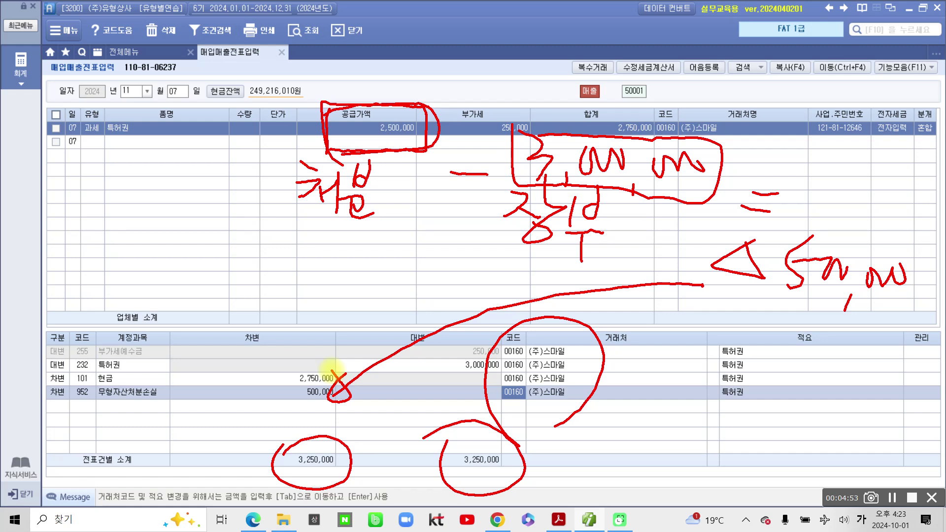
{"action": "key", "text": "Escape"}
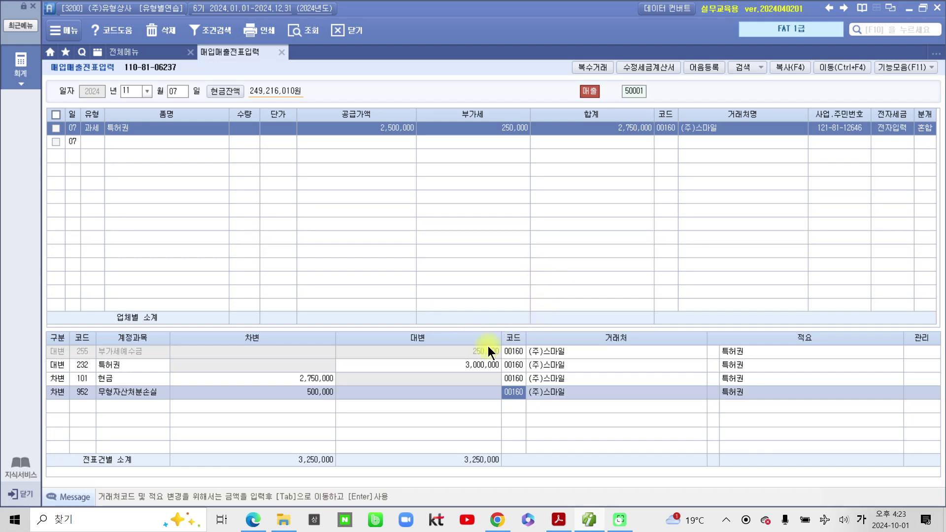
Step: Switch to the PDF exercise and highlight 11월 08일, 면세대상 상품을, 전자계산서 and 보통예금 in the November 8 transaction
{"action": "left_click", "coordinate": [557, 518]}
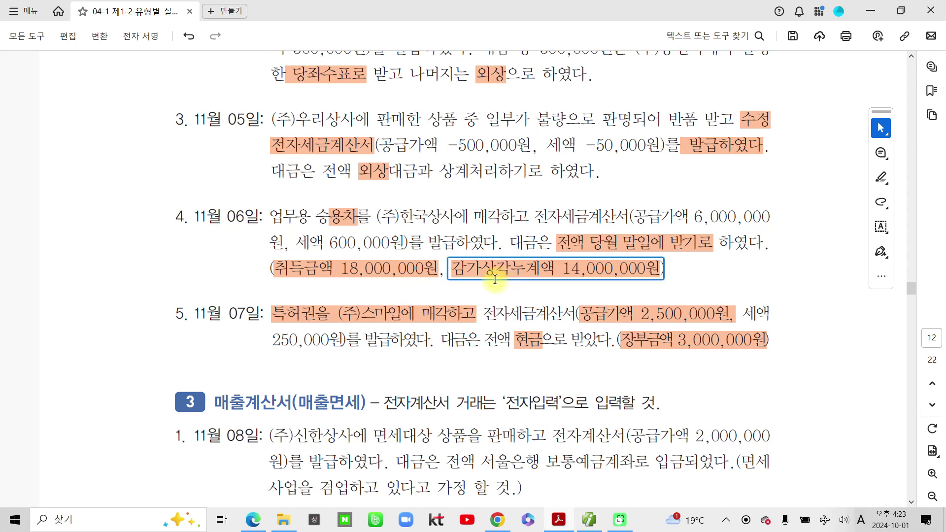
{"action": "scroll", "coordinate": [498, 278], "scroll_direction": "down", "scroll_amount": 3}
{"action": "left_click_drag", "start_coordinate": [191, 276], "coordinate": [260, 273]}
{"action": "left_click", "coordinate": [287, 294]}
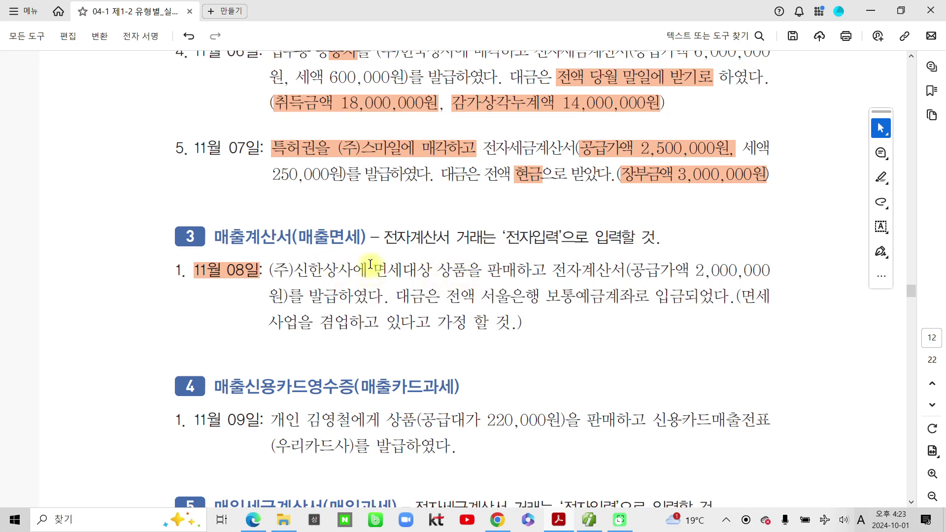
{"action": "left_click_drag", "start_coordinate": [373, 270], "coordinate": [482, 271]}
{"action": "left_click", "coordinate": [501, 294]}
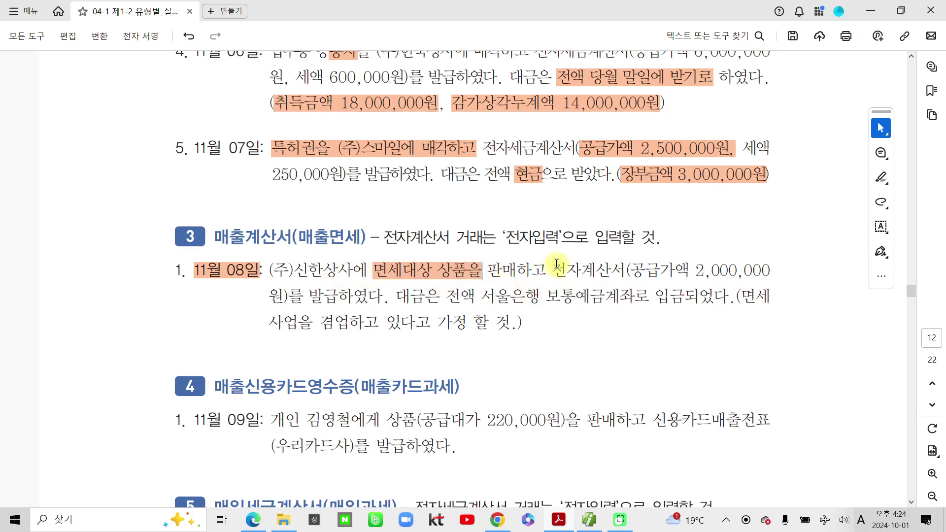
{"action": "left_click_drag", "start_coordinate": [551, 270], "coordinate": [625, 271]}
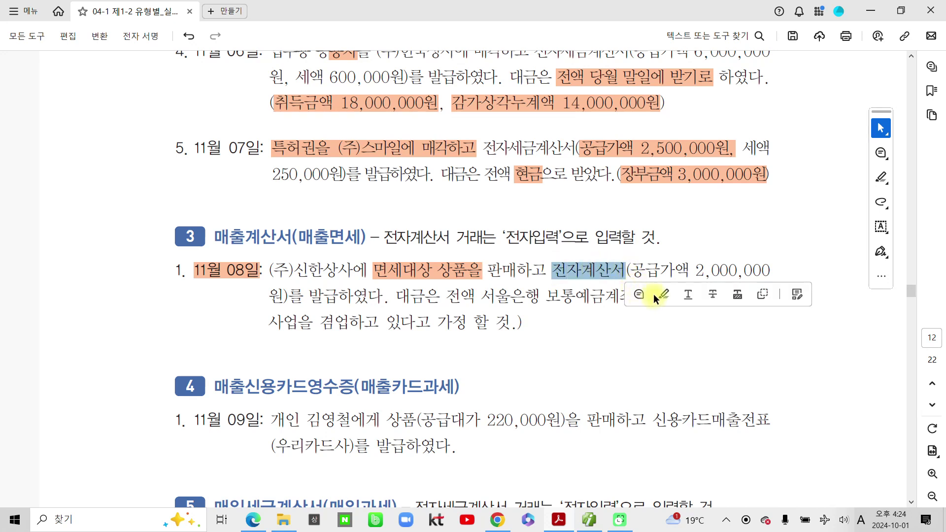
{"action": "left_click", "coordinate": [666, 293]}
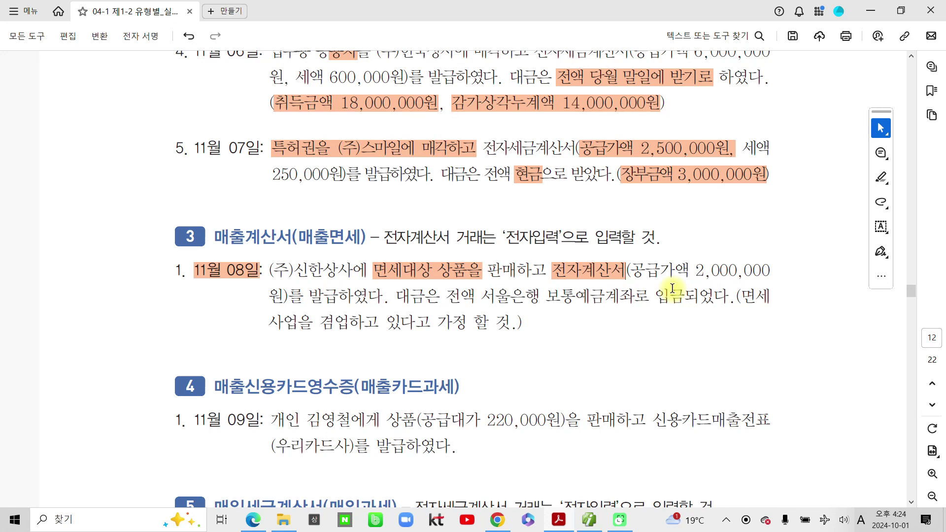
{"action": "left_click_drag", "start_coordinate": [546, 296], "coordinate": [606, 302]}
{"action": "left_click", "coordinate": [639, 321]}
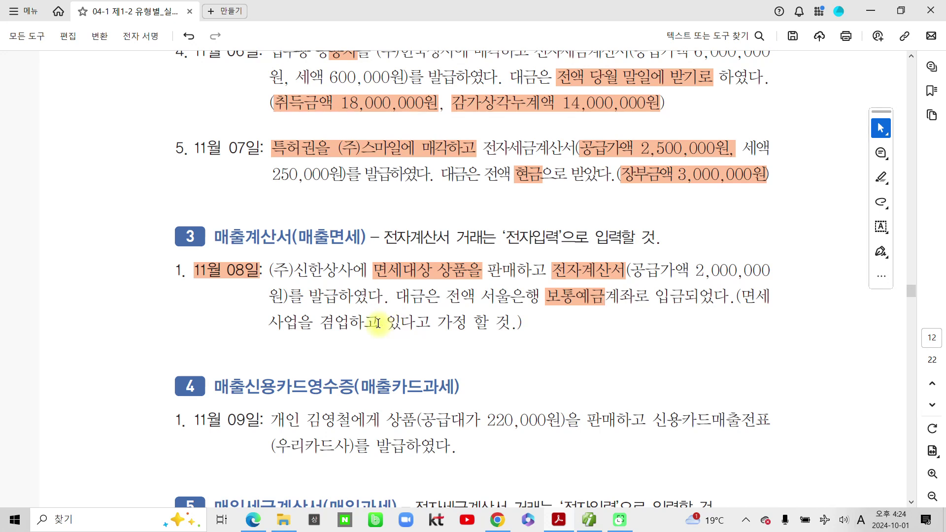
{"action": "mouse_move", "coordinate": [382, 234]}
{"action": "left_mouse_down"}
{"action": "mouse_move", "coordinate": [436, 257]}
{"action": "mouse_move", "coordinate": [449, 221]}
{"action": "mouse_move", "coordinate": [390, 251]}
{"action": "mouse_move", "coordinate": [429, 261]}
{"action": "left_mouse_up"}
{"action": "mouse_move", "coordinate": [115, 270]}
{"action": "left_mouse_down"}
{"action": "mouse_move", "coordinate": [109, 317]}
{"action": "mouse_move", "coordinate": [148, 296]}
{"action": "mouse_move", "coordinate": [134, 311]}
{"action": "left_mouse_up"}
{"action": "left_click_drag", "start_coordinate": [96, 337], "coordinate": [157, 327]}
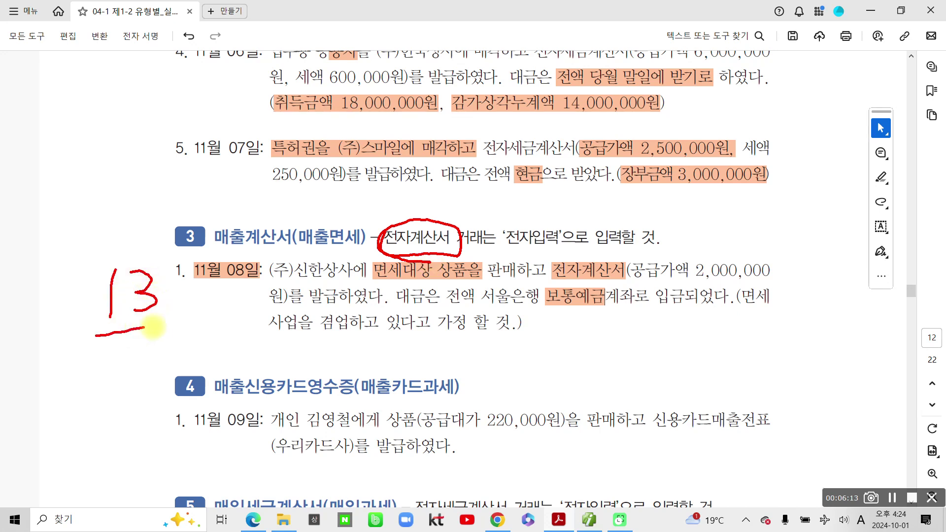
{"action": "left_click_drag", "start_coordinate": [96, 348], "coordinate": [158, 344]}
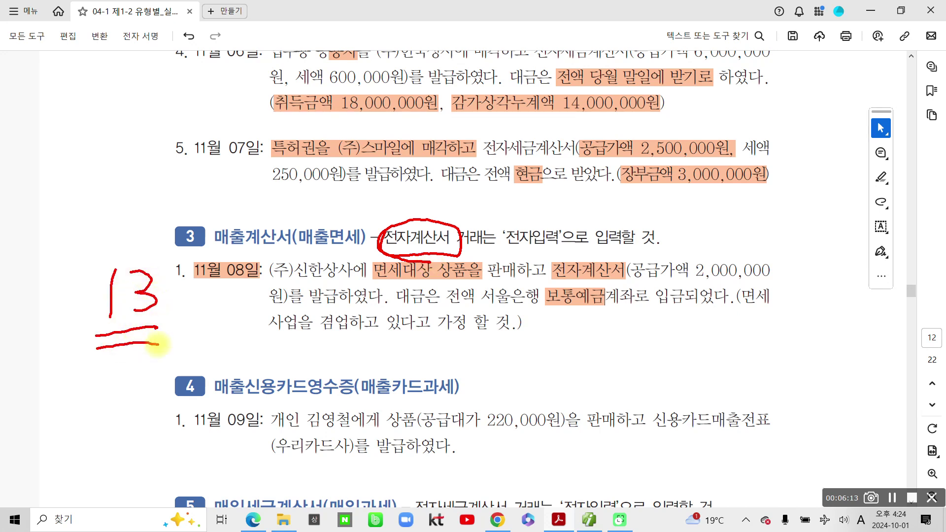
{"action": "key", "text": "Escape"}
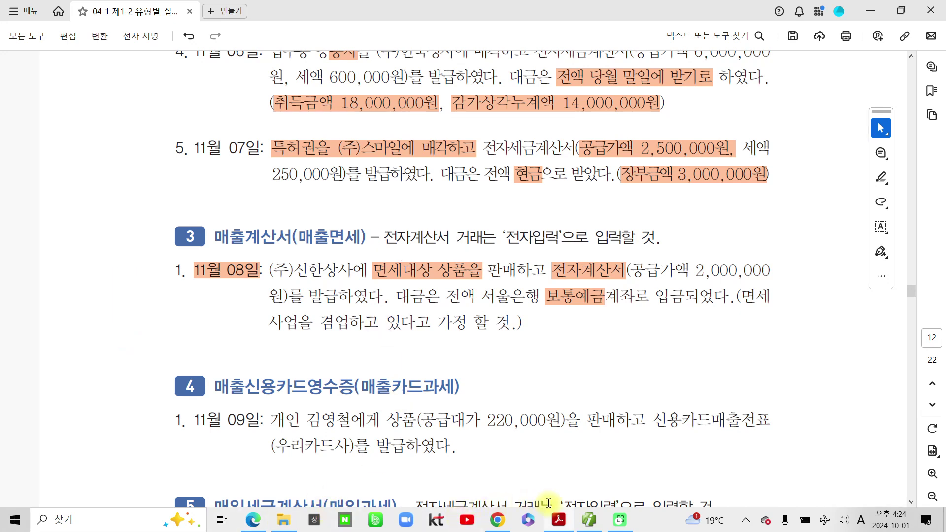
Step: Switch back to the accounting program, set the voucher date to November 8 and begin a sales line with type 과세
{"action": "left_click", "coordinate": [587, 524]}
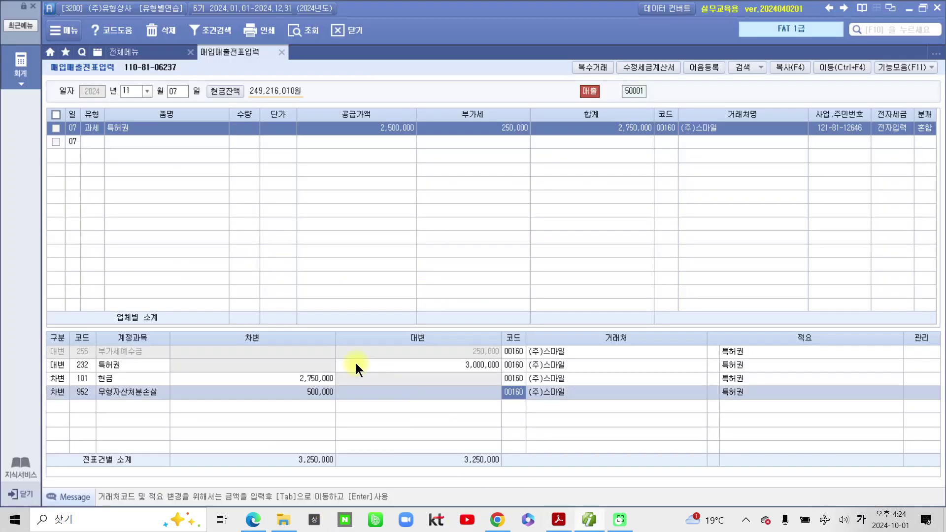
{"action": "left_click", "coordinate": [174, 91]}
{"action": "type", "text": "8"}
{"action": "key", "text": "Return"}
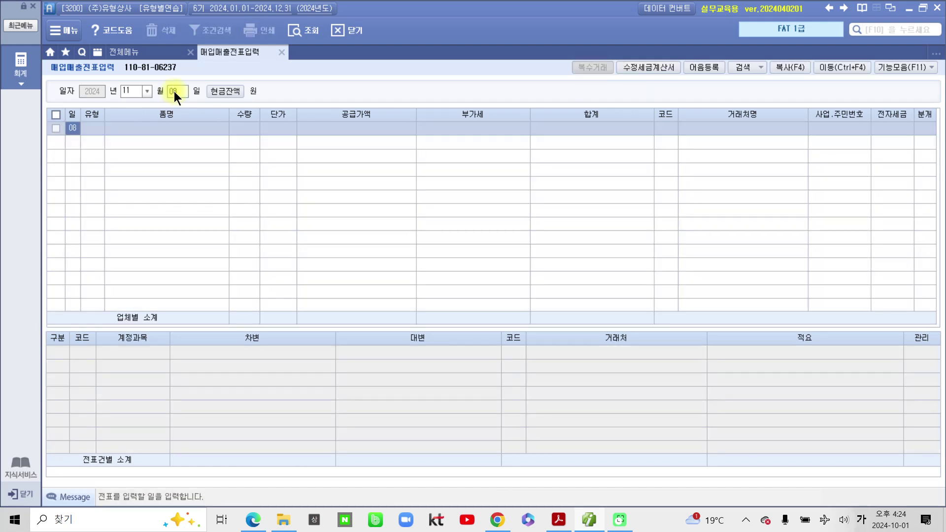
{"action": "key", "text": "Return"}
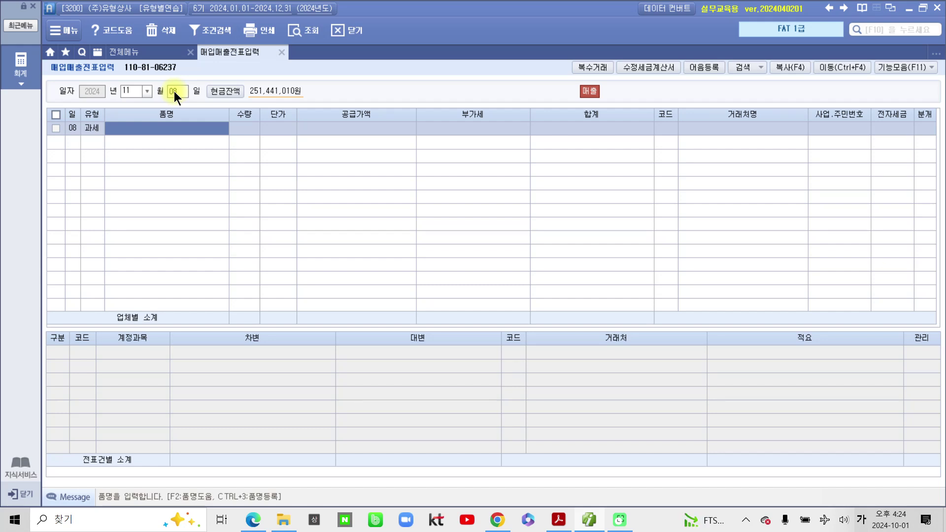
Step: Enter 면세상품 as the item name with a supply value of 2,000,000, leaving quantity and unit price blank and accepting the calculated VAT
{"action": "type", "text": "면세상품"}
{"action": "key", "text": "Return"}
{"action": "key", "text": "Return"}
{"action": "key", "text": "Return"}
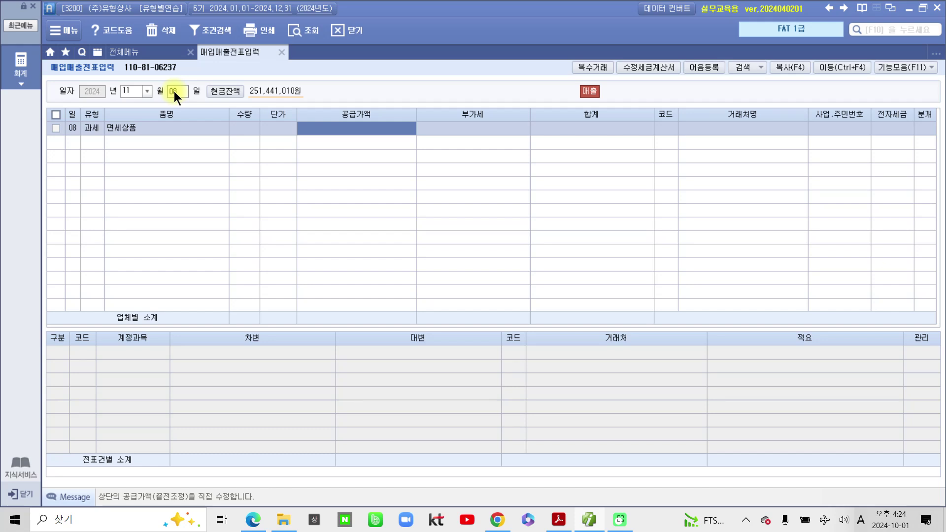
{"action": "type", "text": "2,000,000"}
{"action": "key", "text": "Return"}
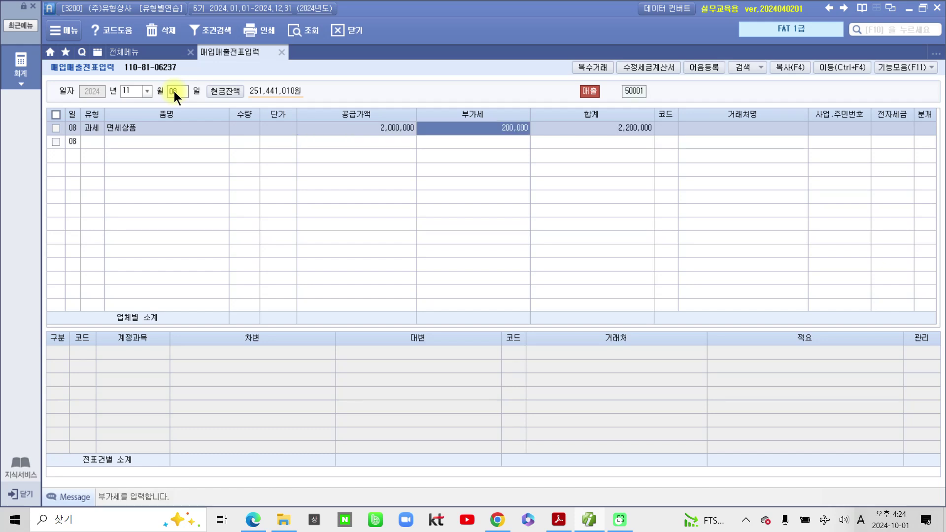
{"action": "key", "text": "Return"}
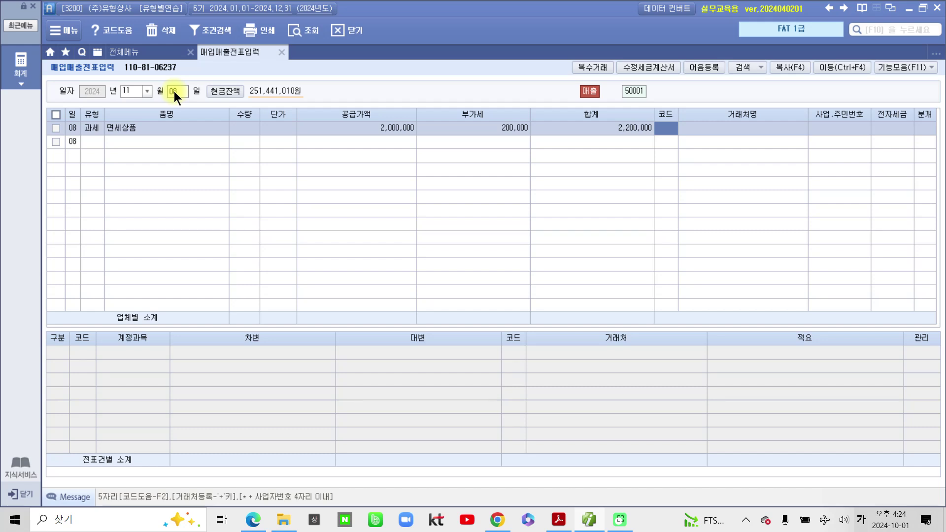
Step: Set the sales line's customer to (주)신한상사 by searching for 신한
{"action": "type", "text": "신한"}
{"action": "key", "text": "Return"}
{"action": "key", "text": "Return"}
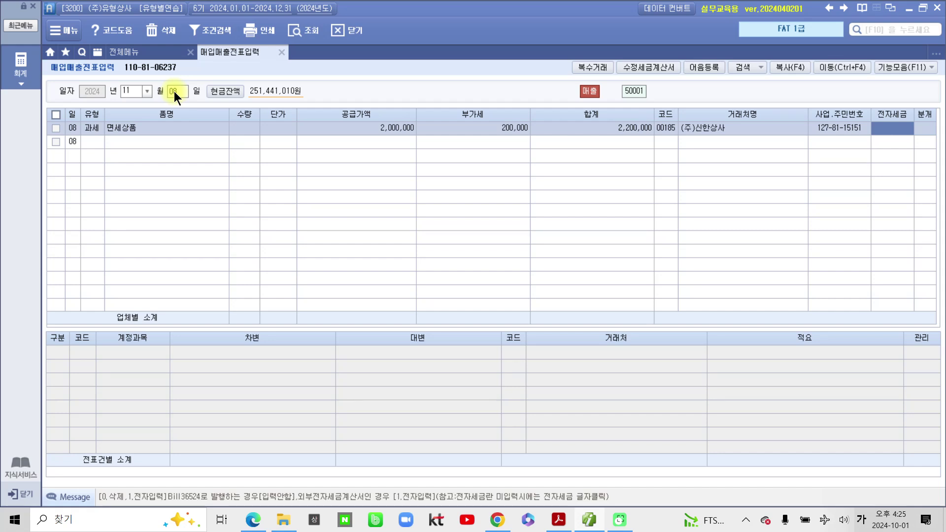
Step: Mark the November 8 sales line as 전자입력 with 혼합 journalizing, and change its type to 13. 면세
{"action": "type", "text": "1"}
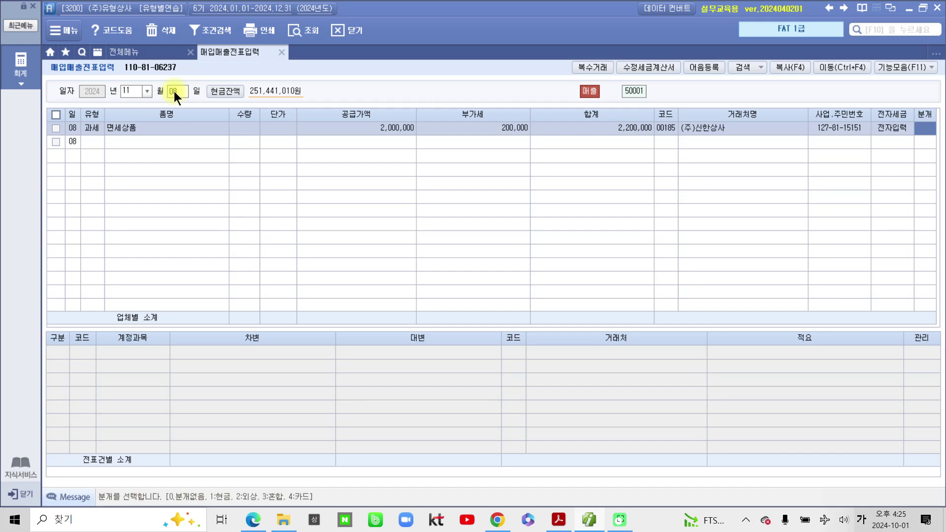
{"action": "type", "text": "3"}
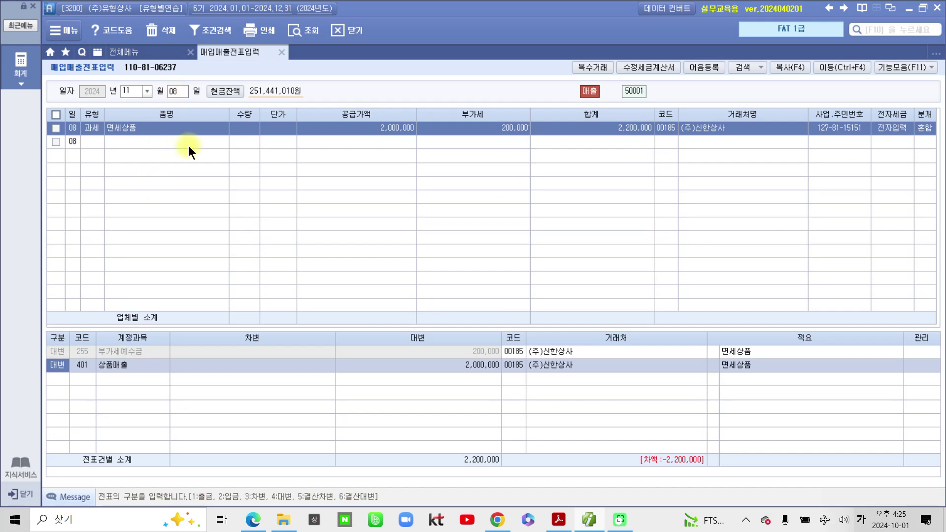
{"action": "left_click", "coordinate": [96, 131]}
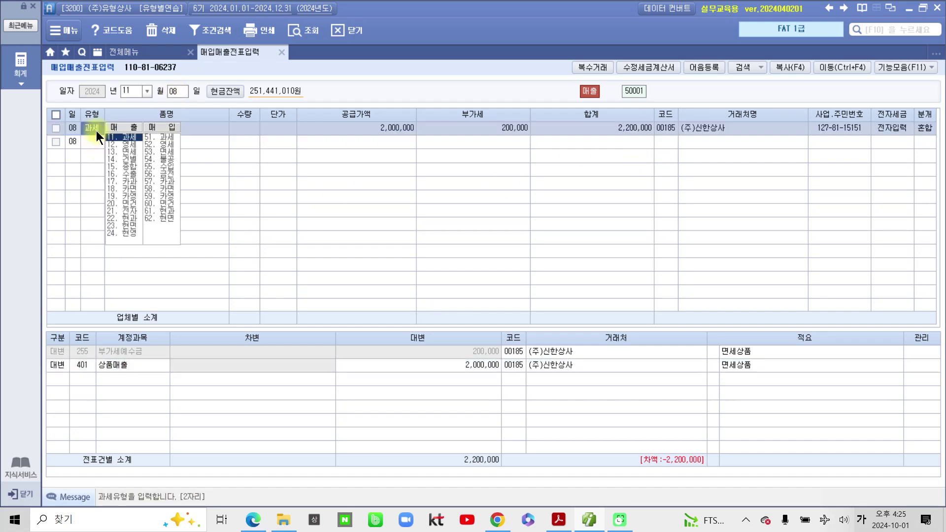
{"action": "left_click", "coordinate": [122, 149]}
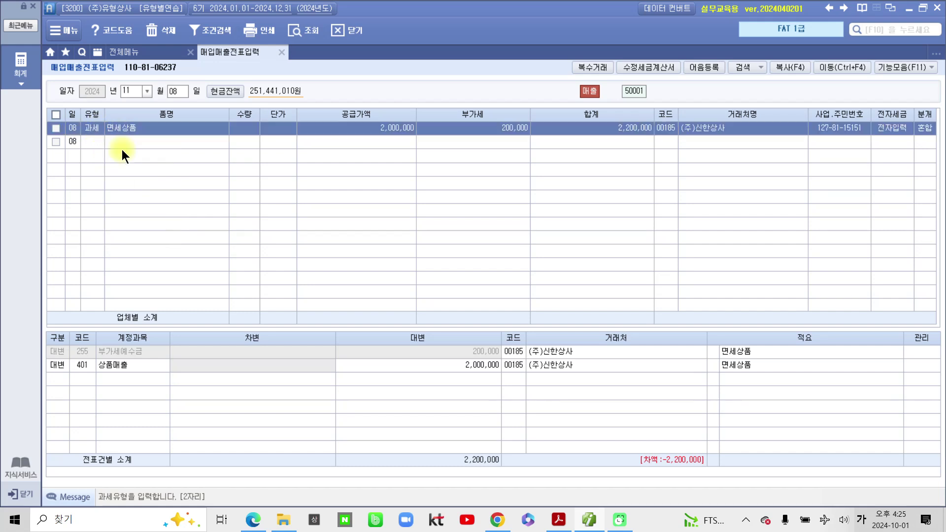
{"action": "left_click", "coordinate": [87, 126]}
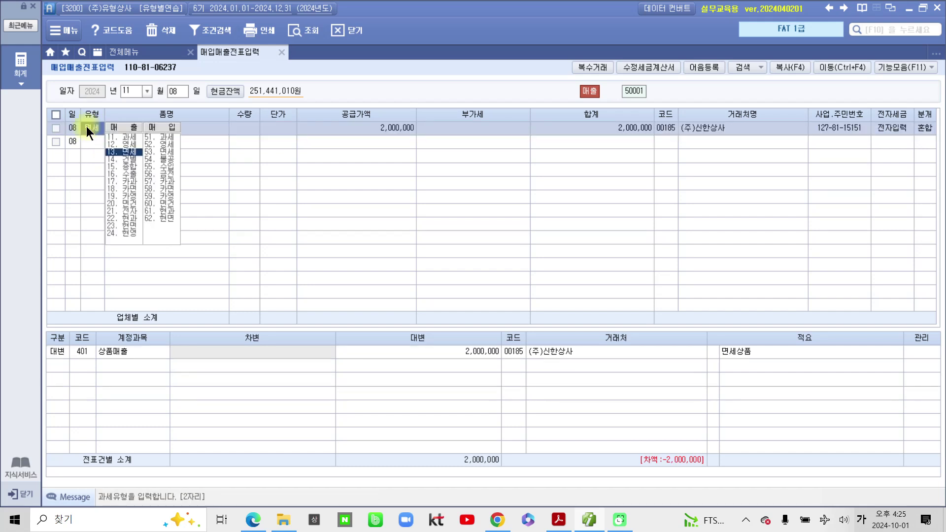
{"action": "left_click", "coordinate": [124, 153]}
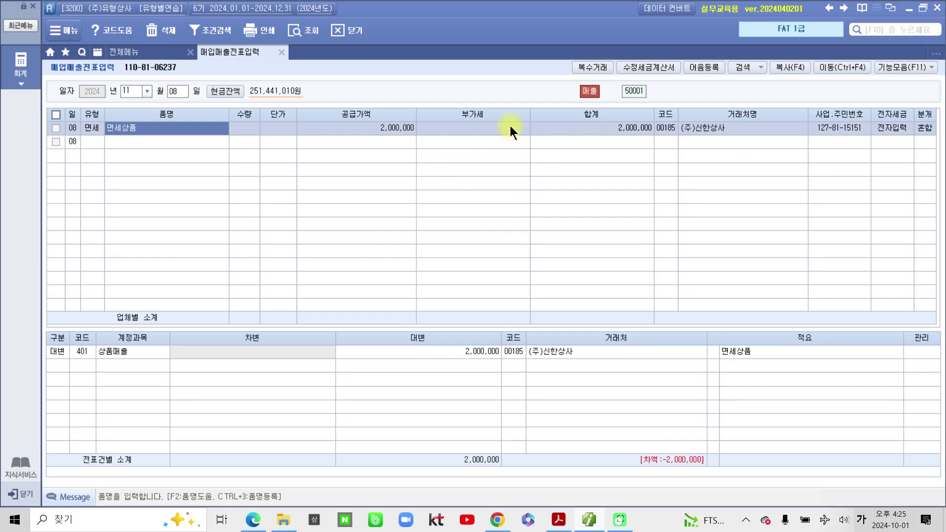
{"action": "key", "text": "Return"}
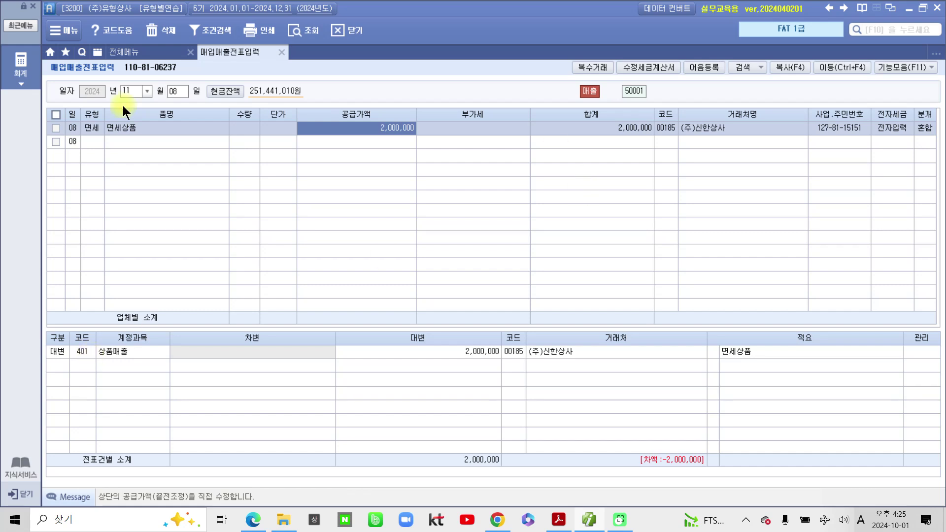
Step: Add a debit (차변) entry to the journal using account 103 보통예금 for 2,000,000
{"action": "left_click", "coordinate": [85, 345]}
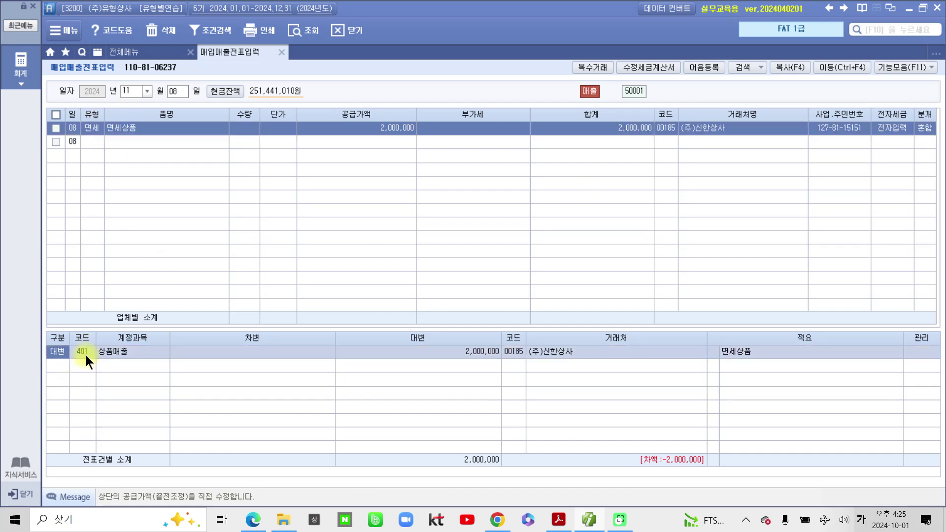
{"action": "left_click", "coordinate": [58, 367]}
{"action": "type", "text": "31"}
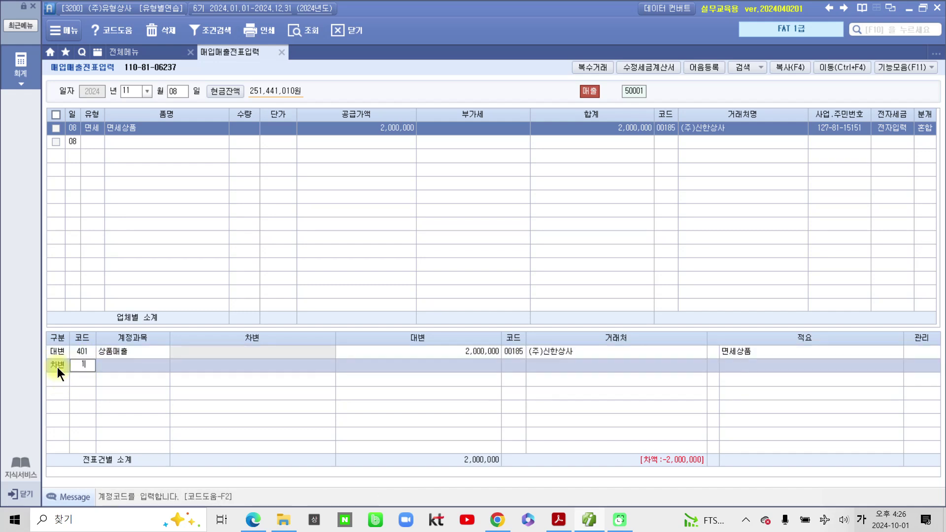
{"action": "type", "text": "03"}
{"action": "key", "text": "Return"}
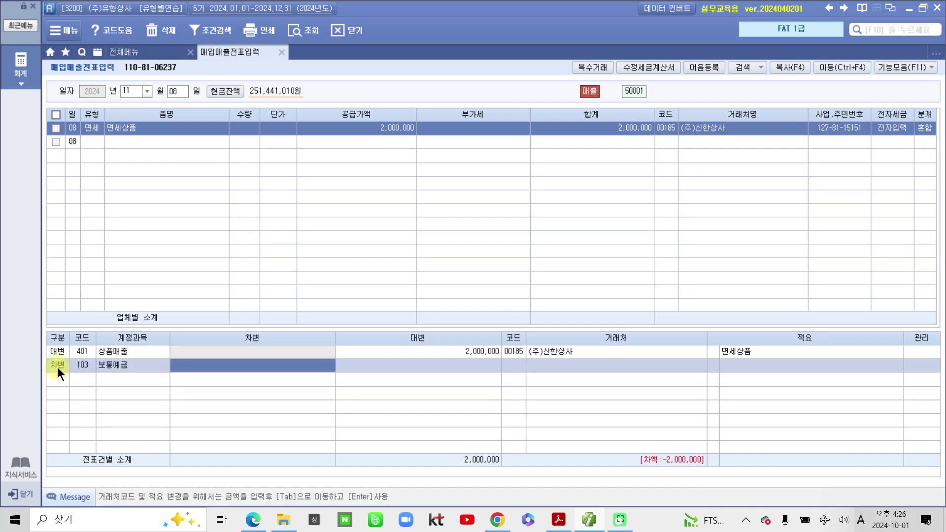
{"action": "type", "text": "2000000"}
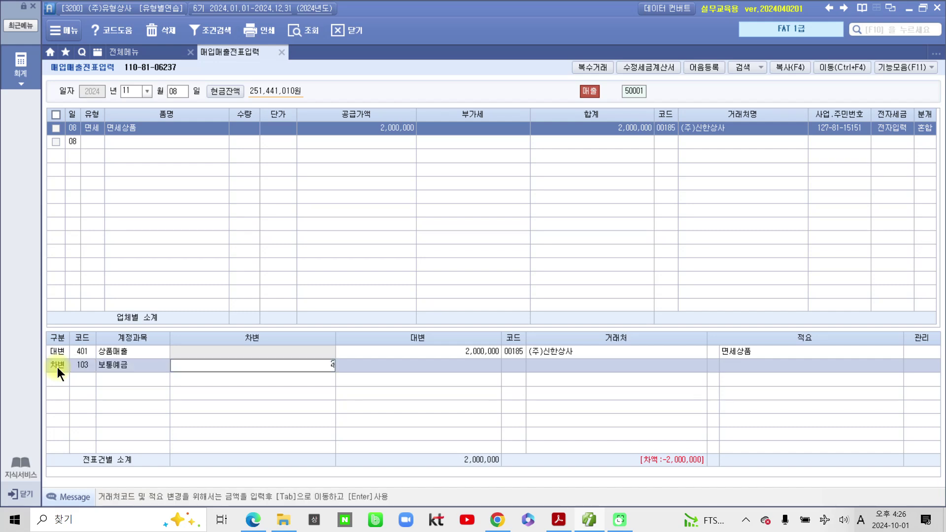
{"action": "key", "text": "Return"}
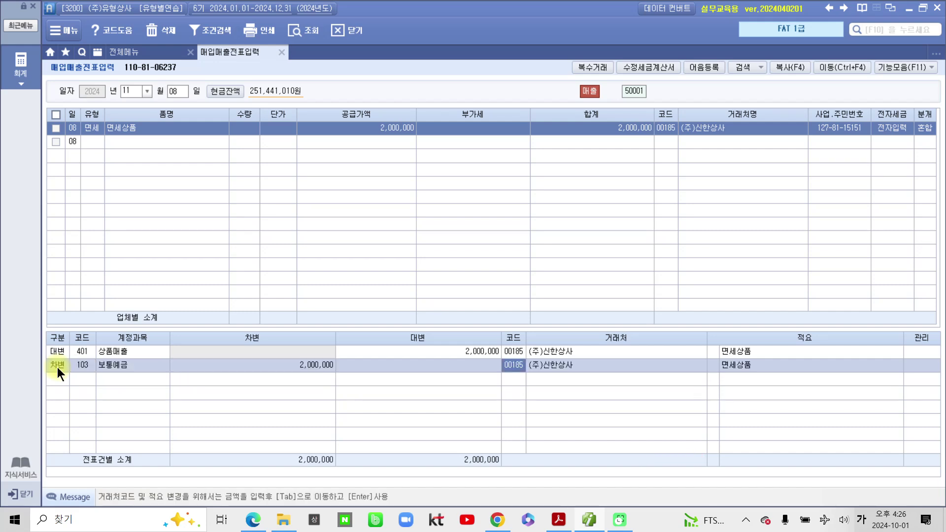
Step: Change the 보통예금 entry's counterparty to 서울은행(보통) by searching for 서울
{"action": "mouse_move", "coordinate": [497, 365]}
{"action": "left_mouse_down"}
{"action": "mouse_move", "coordinate": [539, 401]}
{"action": "mouse_move", "coordinate": [592, 376]}
{"action": "mouse_move", "coordinate": [471, 374]}
{"action": "left_mouse_up"}
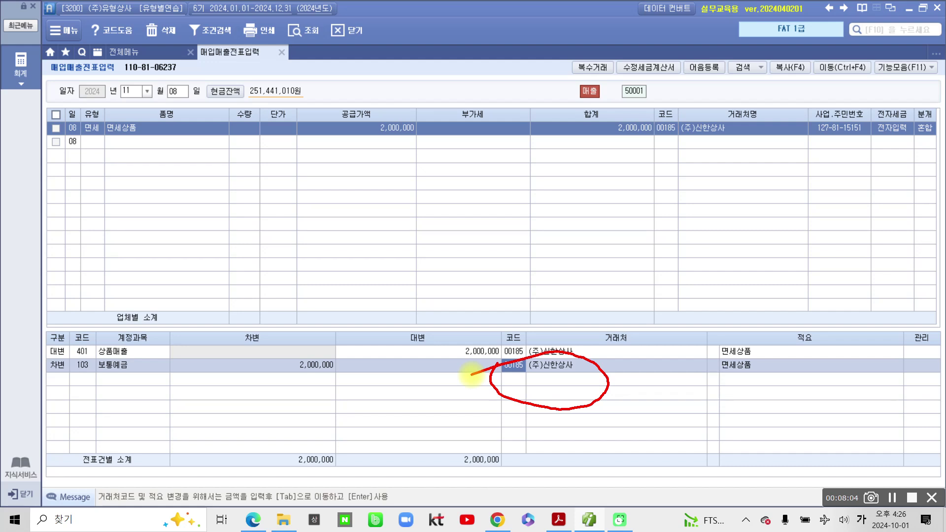
{"action": "key", "text": "Escape"}
{"action": "type", "text": "서"}
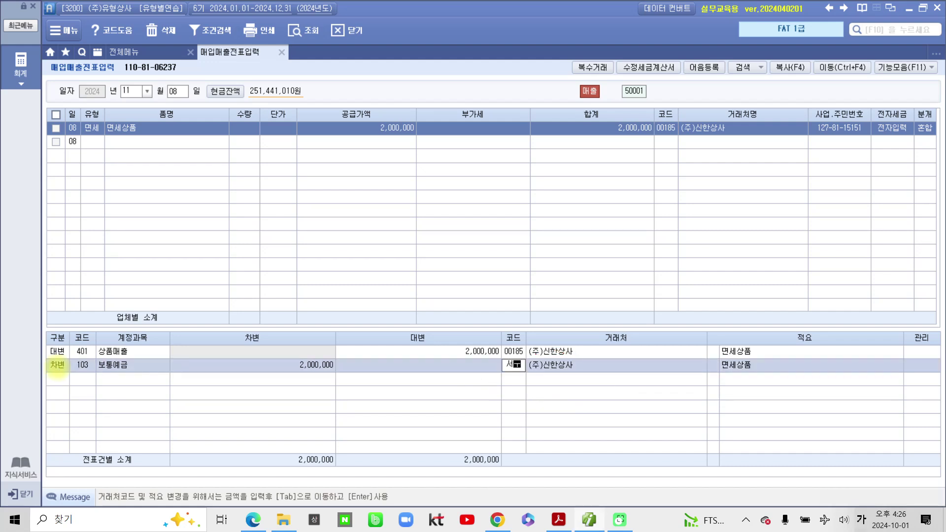
{"action": "type", "text": "울"}
{"action": "key", "text": "Return"}
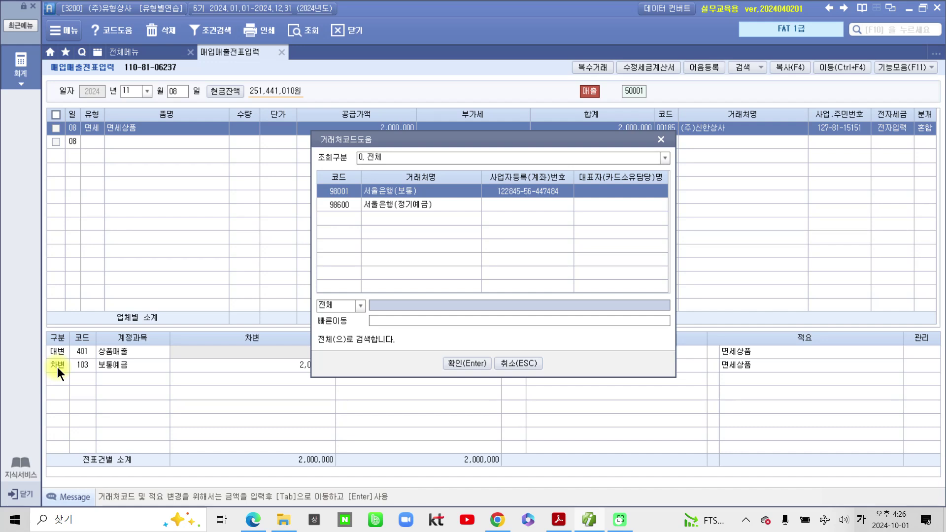
{"action": "left_click", "coordinate": [459, 363]}
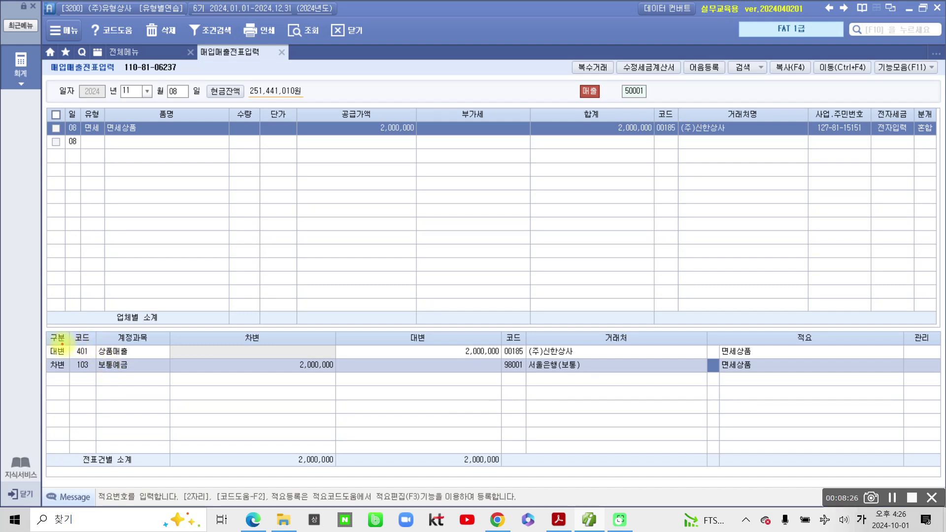
{"action": "left_click_drag", "start_coordinate": [48, 339], "coordinate": [507, 356]}
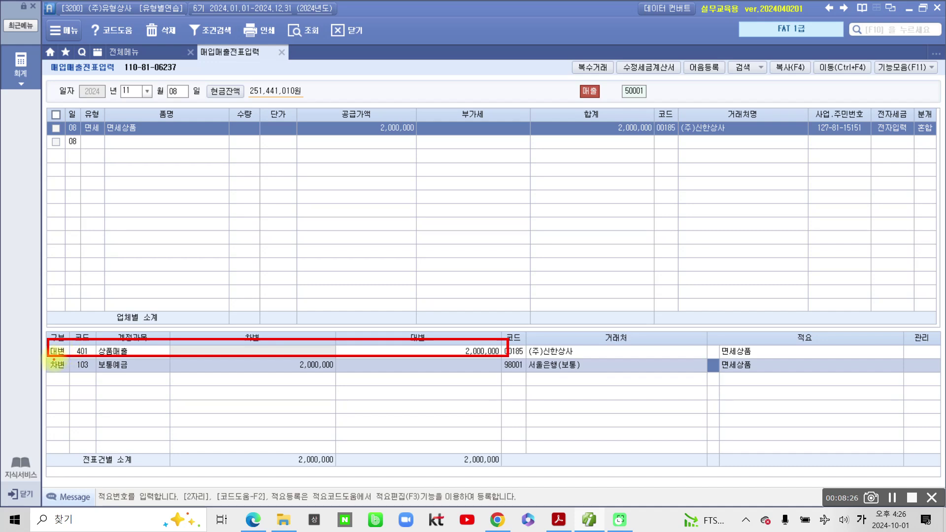
{"action": "mouse_move", "coordinate": [47, 358]}
{"action": "left_mouse_down"}
{"action": "mouse_move", "coordinate": [80, 380]}
{"action": "mouse_move", "coordinate": [357, 379]}
{"action": "left_mouse_up"}
{"action": "key", "text": "Escape"}
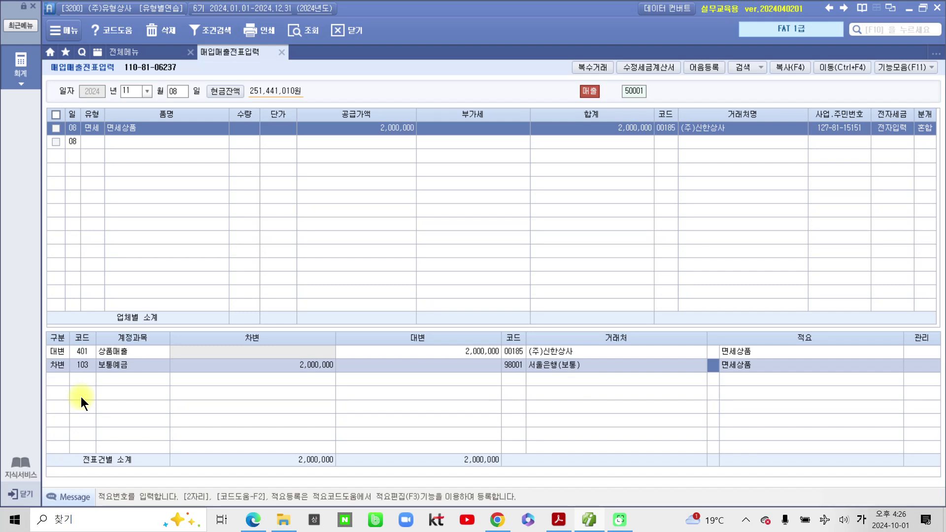
{"action": "key", "text": "ctrl+2"}
{"action": "left_click_drag", "start_coordinate": [112, 112], "coordinate": [115, 166]}
{"action": "mouse_move", "coordinate": [79, 198]}
{"action": "left_mouse_down"}
{"action": "mouse_move", "coordinate": [78, 236]}
{"action": "mouse_move", "coordinate": [94, 236]}
{"action": "left_mouse_up"}
{"action": "left_click_drag", "start_coordinate": [124, 192], "coordinate": [63, 242]}
{"action": "left_click_drag", "start_coordinate": [67, 206], "coordinate": [112, 244]}
{"action": "left_click_drag", "start_coordinate": [164, 205], "coordinate": [153, 268]}
{"action": "mouse_move", "coordinate": [175, 211]}
{"action": "left_mouse_down"}
{"action": "mouse_move", "coordinate": [200, 268]}
{"action": "mouse_move", "coordinate": [153, 289]}
{"action": "mouse_move", "coordinate": [220, 260]}
{"action": "left_mouse_up"}
{"action": "mouse_move", "coordinate": [157, 200]}
{"action": "left_mouse_down"}
{"action": "mouse_move", "coordinate": [110, 165]}
{"action": "mouse_move", "coordinate": [93, 136]}
{"action": "left_mouse_up"}
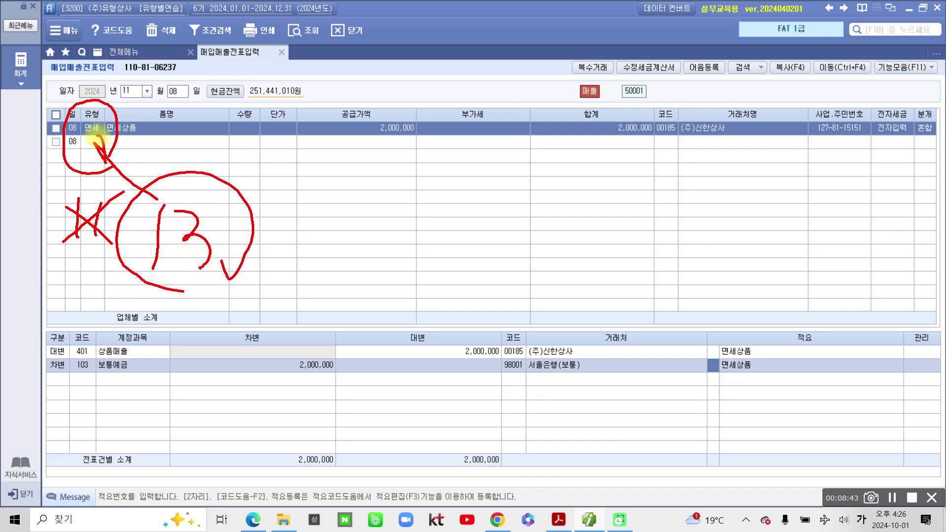
{"action": "key", "text": "Escape"}
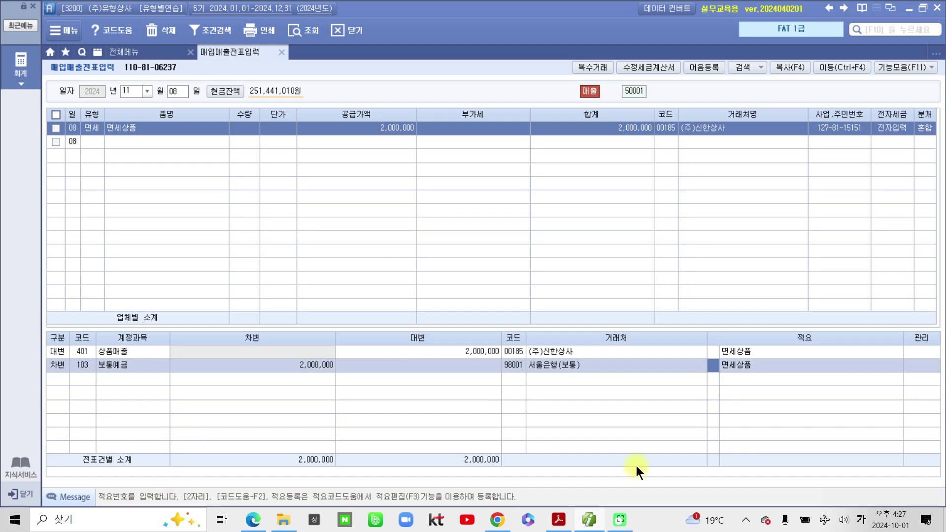
Step: Switch to the PDF exercise and highlight 매출신용카드영수증 and 11월 09일 in section 4
{"action": "left_click", "coordinate": [558, 520]}
{"action": "scroll", "coordinate": [408, 390], "scroll_direction": "down", "scroll_amount": 5}
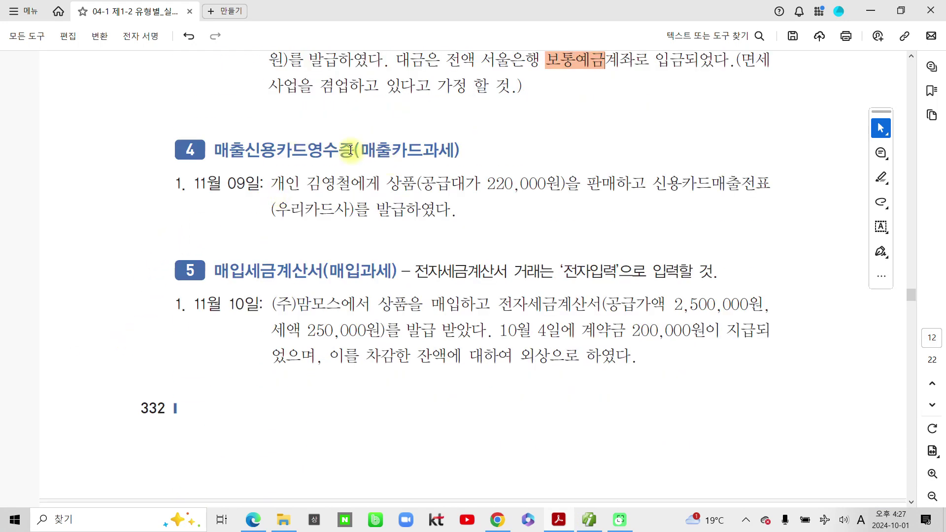
{"action": "left_click_drag", "start_coordinate": [217, 154], "coordinate": [354, 151]}
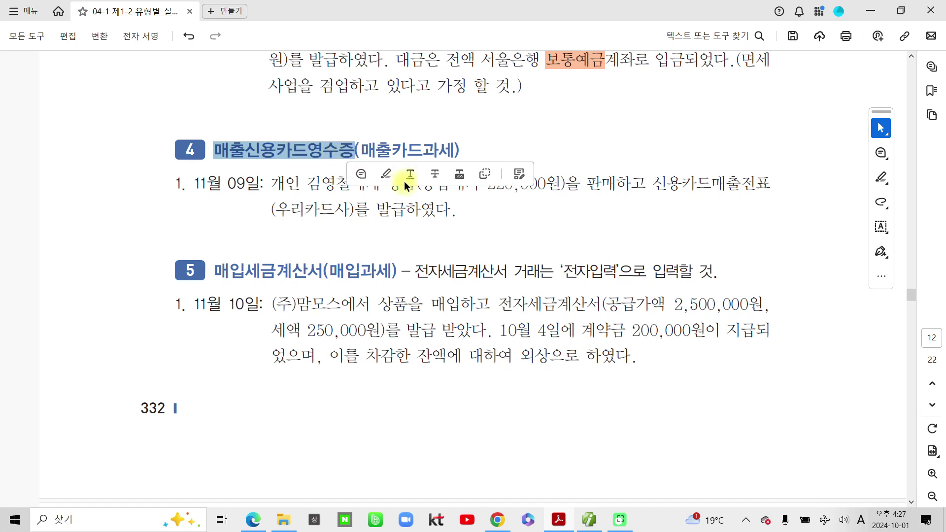
{"action": "left_click", "coordinate": [386, 175]}
{"action": "left_click_drag", "start_coordinate": [195, 184], "coordinate": [241, 184]}
{"action": "left_click", "coordinate": [278, 203]}
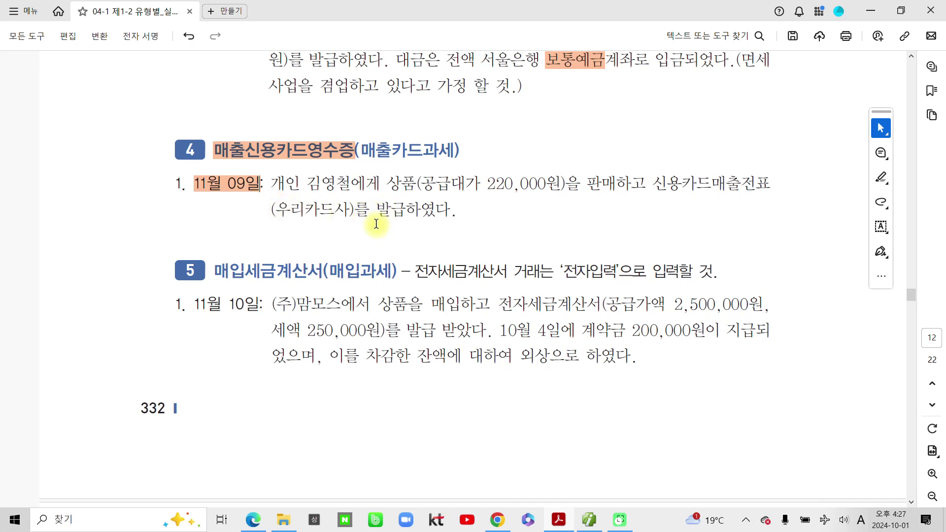
{"action": "mouse_move", "coordinate": [523, 196]}
{"action": "left_mouse_down"}
{"action": "mouse_move", "coordinate": [461, 148]}
{"action": "mouse_move", "coordinate": [495, 212]}
{"action": "left_mouse_up"}
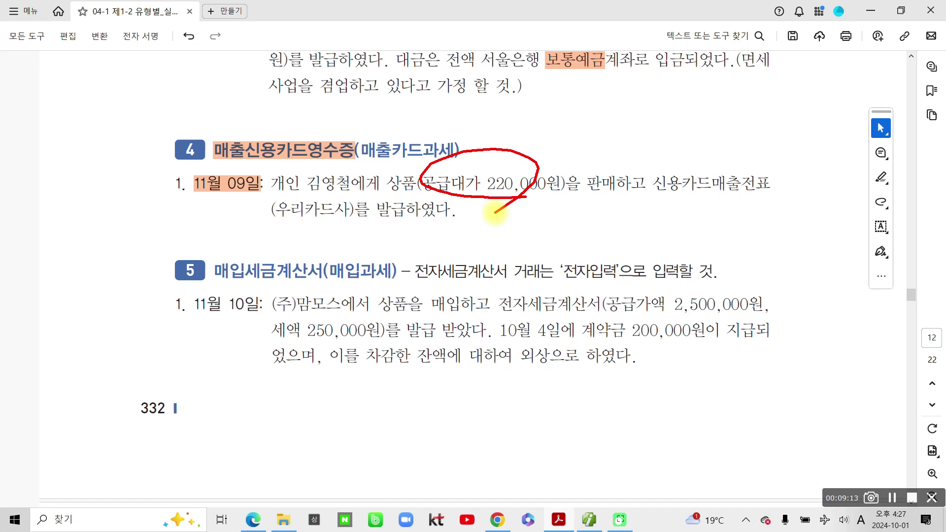
{"action": "key", "text": "Escape"}
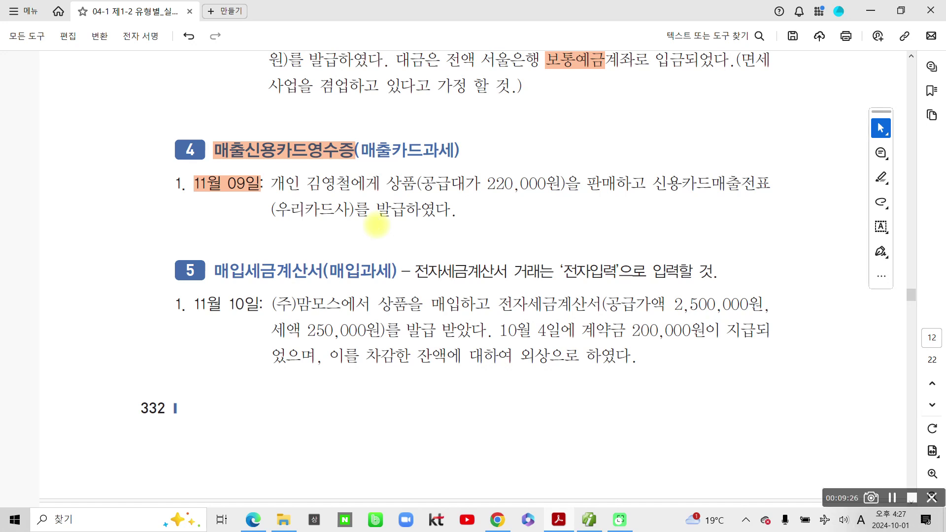
{"action": "mouse_move", "coordinate": [112, 171]}
{"action": "left_mouse_down"}
{"action": "mouse_move", "coordinate": [103, 217]}
{"action": "mouse_move", "coordinate": [132, 172]}
{"action": "mouse_move", "coordinate": [144, 228]}
{"action": "left_mouse_up"}
{"action": "key", "text": "Escape"}
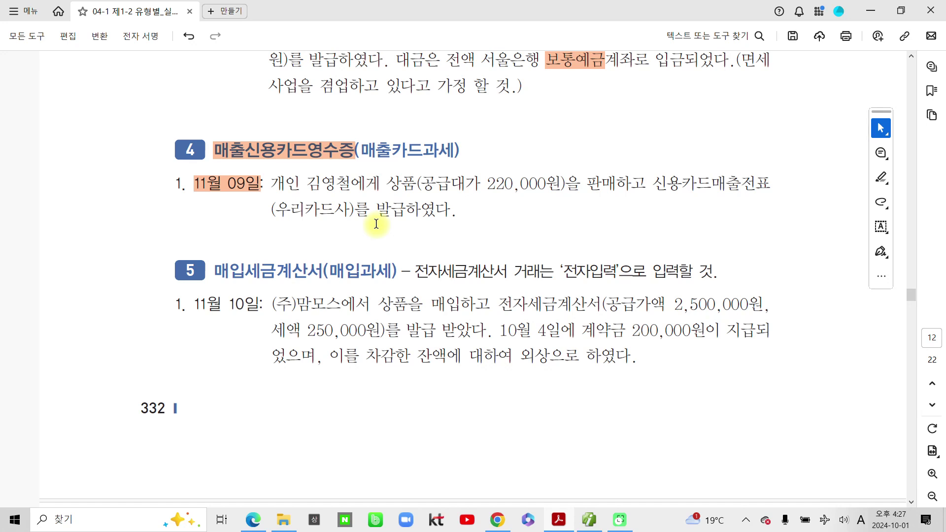
Step: Switch back to the accounting program, set the voucher date to November 9 and begin a sales line with type 17 카과
{"action": "left_click", "coordinate": [578, 523]}
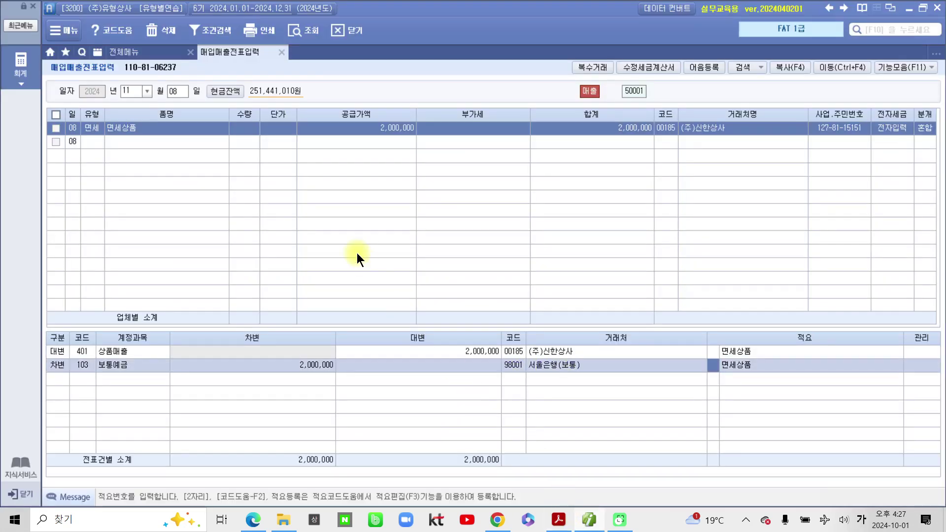
{"action": "left_click", "coordinate": [174, 90]}
{"action": "type", "text": "9"}
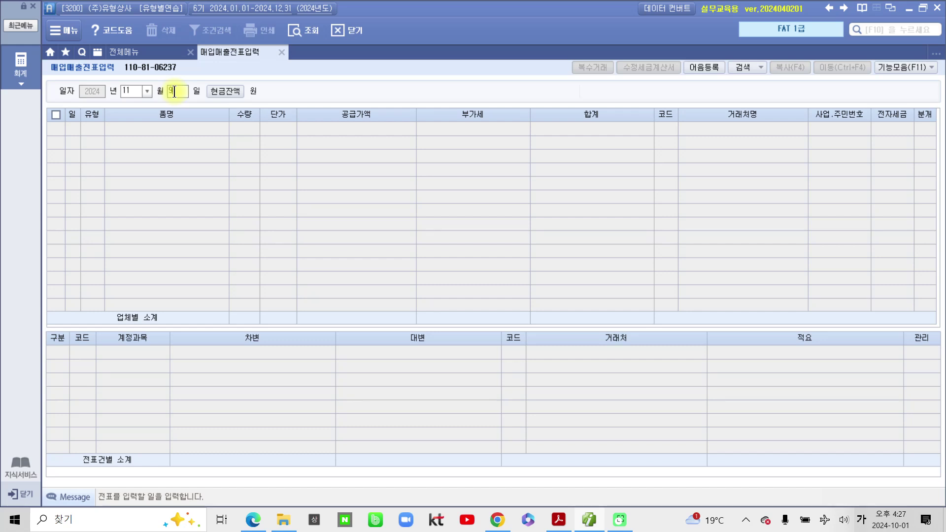
{"action": "key", "text": "Return"}
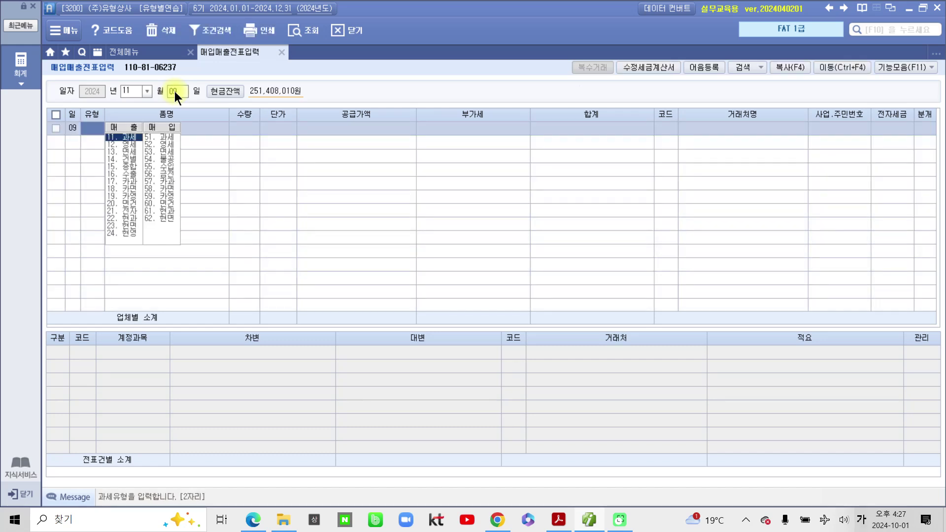
{"action": "type", "text": "17"}
{"action": "key", "text": "Return"}
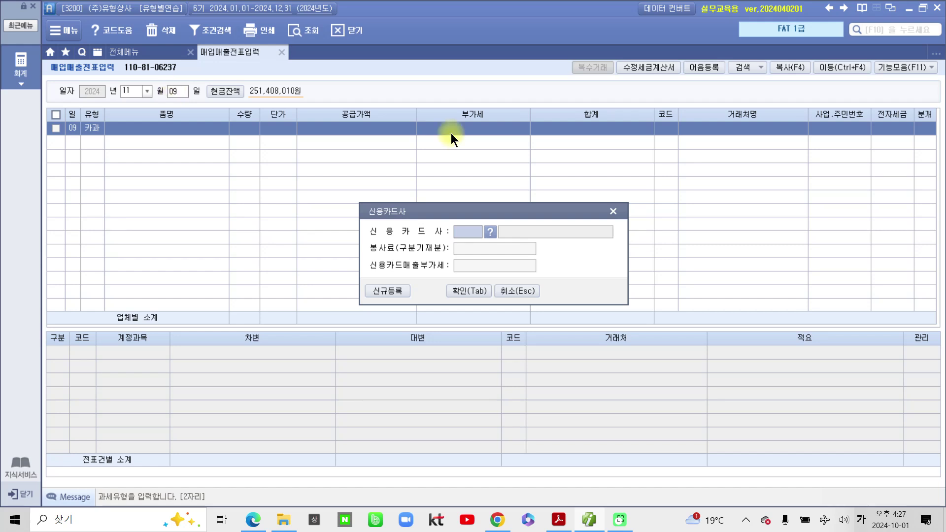
Step: Choose 우리카드사 as the credit card company for the 카과 sale and confirm the card details
{"action": "left_click_drag", "start_coordinate": [461, 212], "coordinate": [383, 208]}
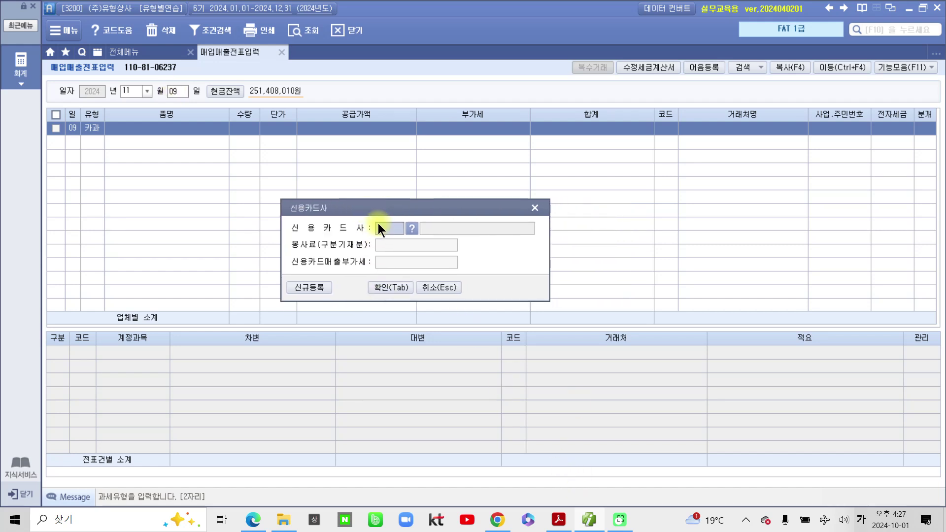
{"action": "left_click", "coordinate": [412, 228]}
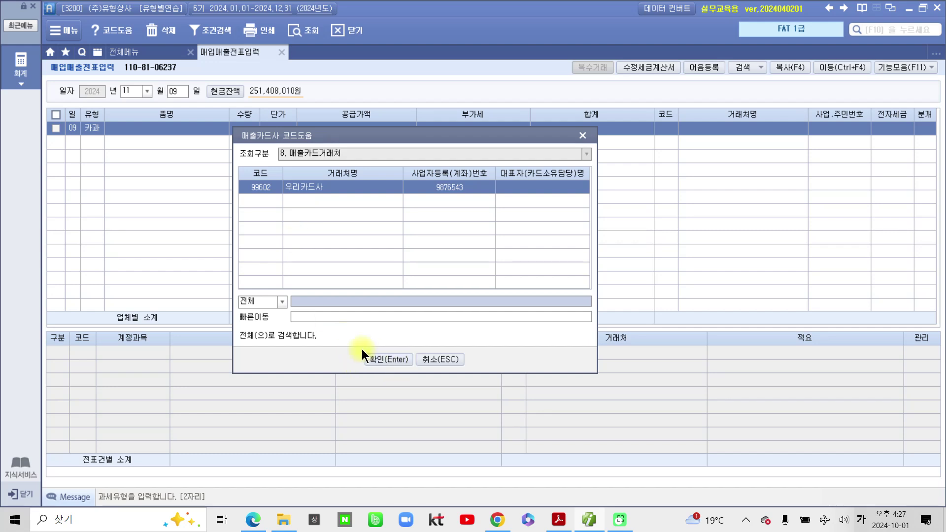
{"action": "left_click", "coordinate": [389, 360]}
{"action": "left_click", "coordinate": [393, 288]}
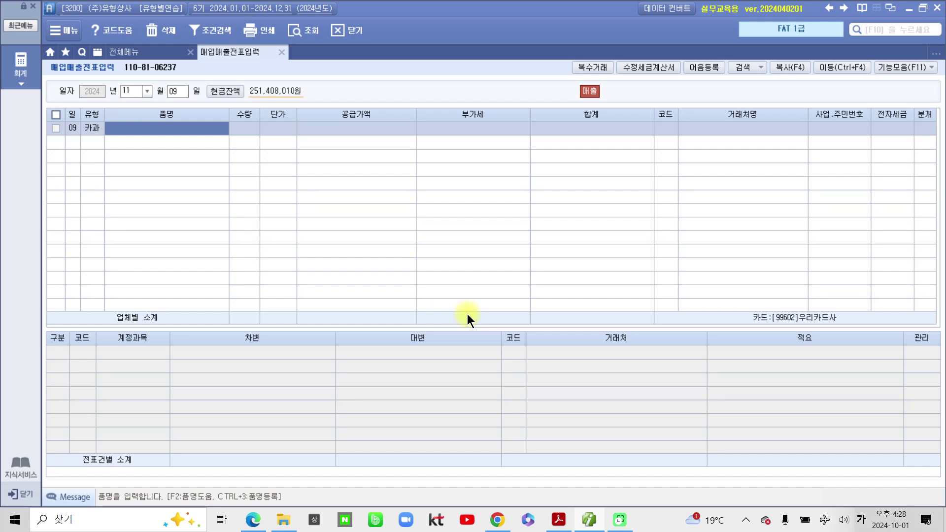
Step: Enter 상품 as the November 9 line's item name, leaving quantity and unit price blank
{"action": "type", "text": "상품"}
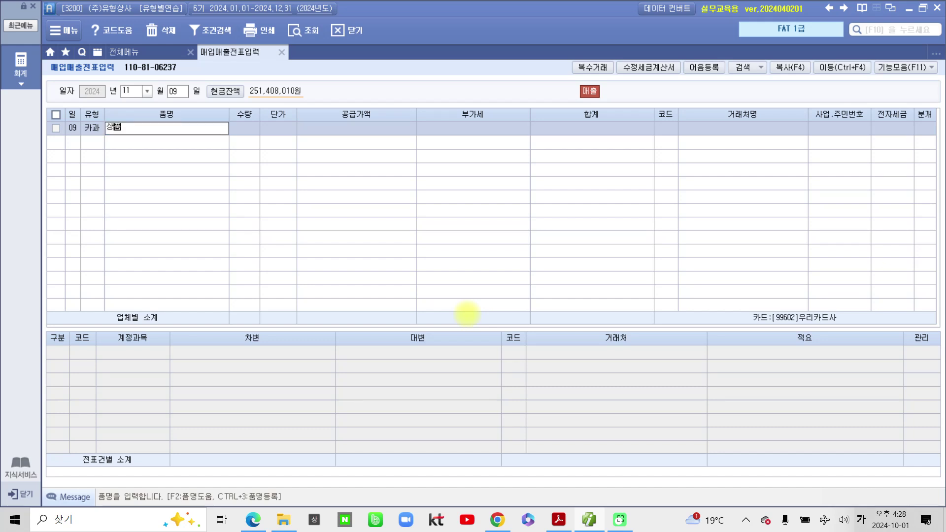
{"action": "key", "text": "Return"}
{"action": "key", "text": "Return"}
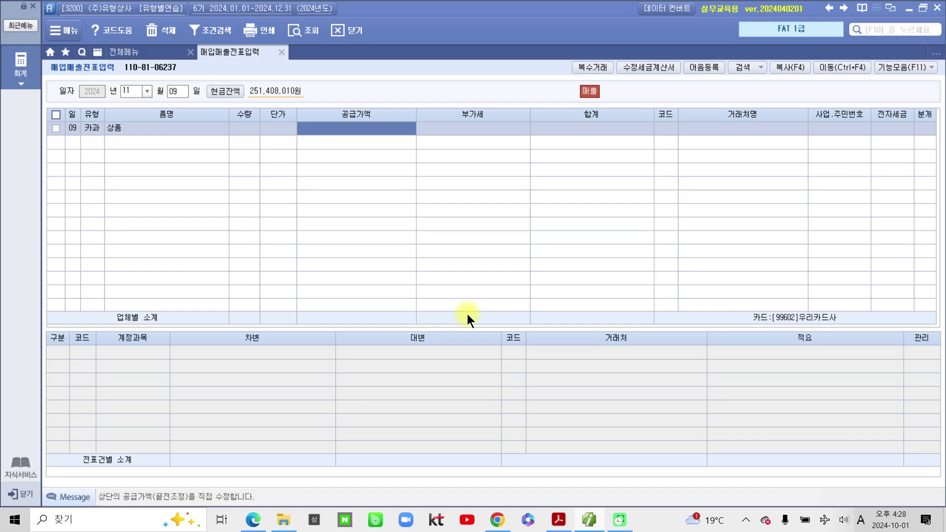
Step: Enter 220,000 as the November 9 card sale's amount and choose the individual customer named in the exercise as trading partner
{"action": "type", "text": "220,000"}
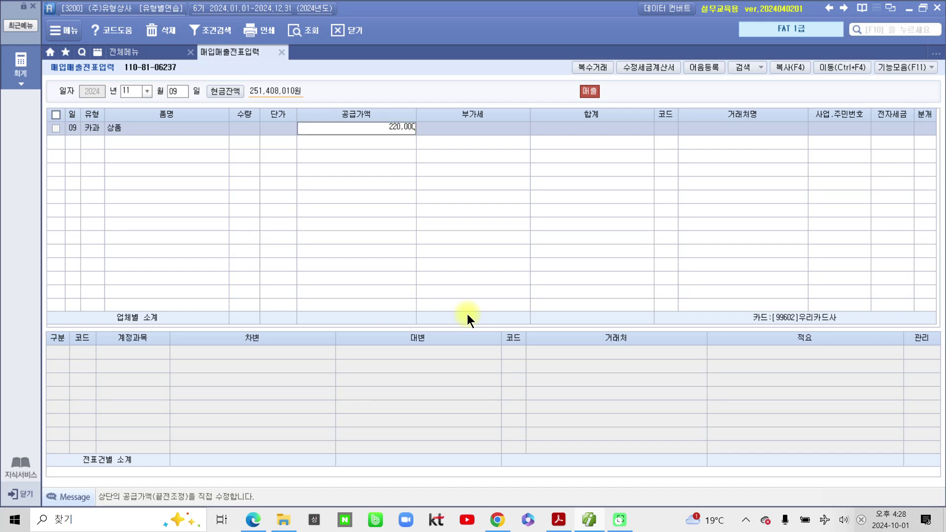
{"action": "key", "text": "Return"}
{"action": "key", "text": "Return"}
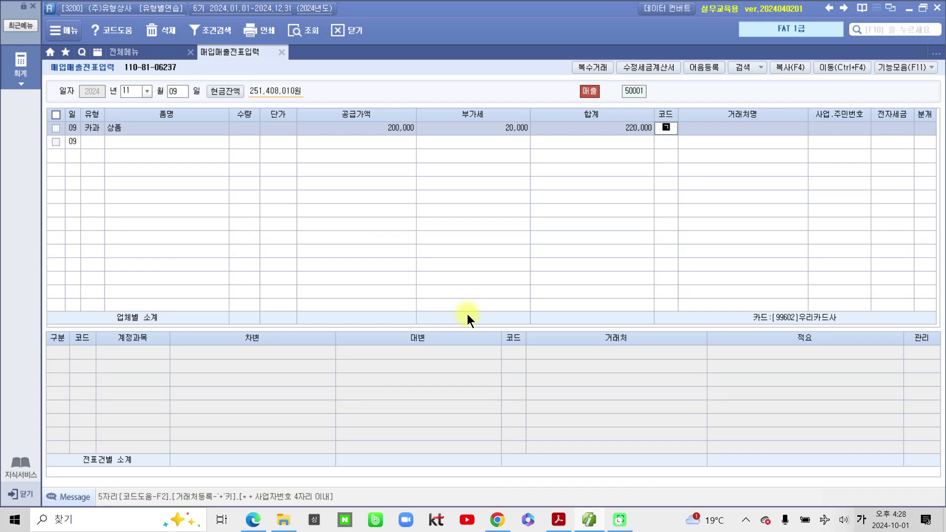
{"action": "type", "text": "김영"}
{"action": "key", "text": "Return"}
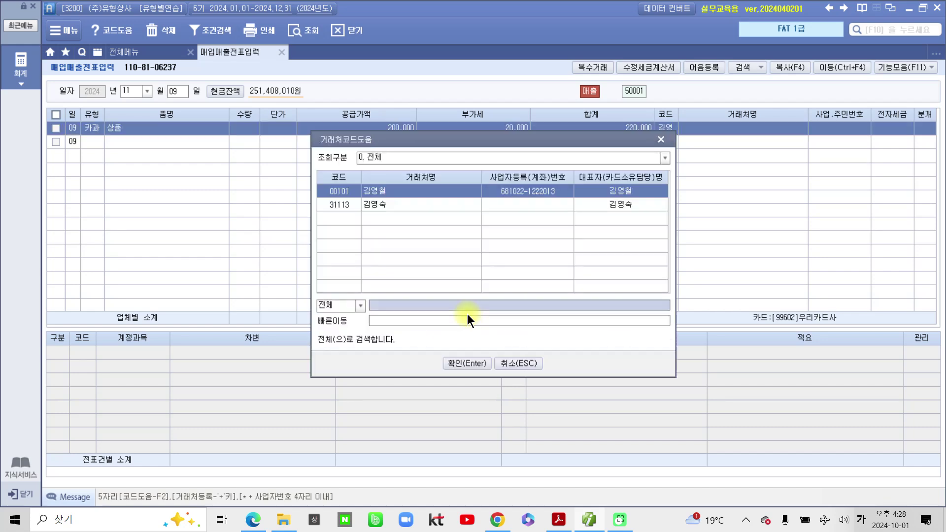
{"action": "key", "text": "Return"}
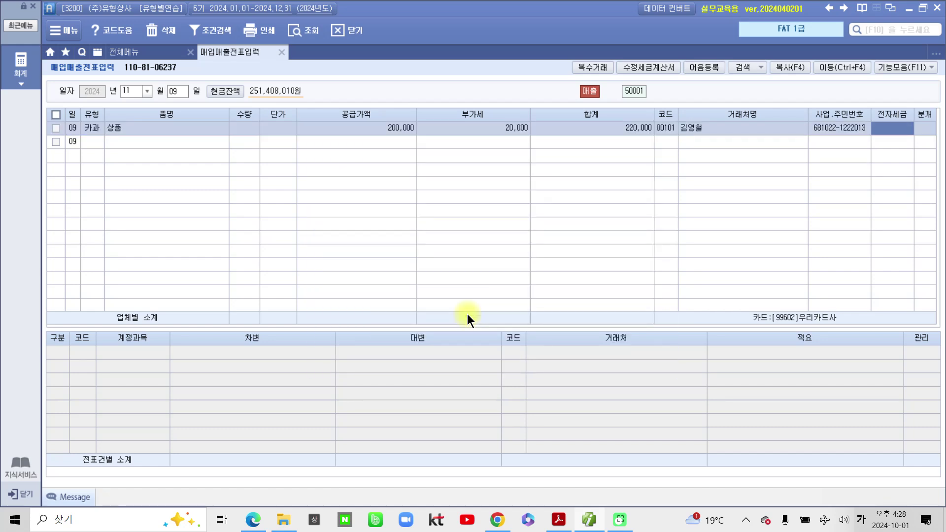
{"action": "key", "text": "Return"}
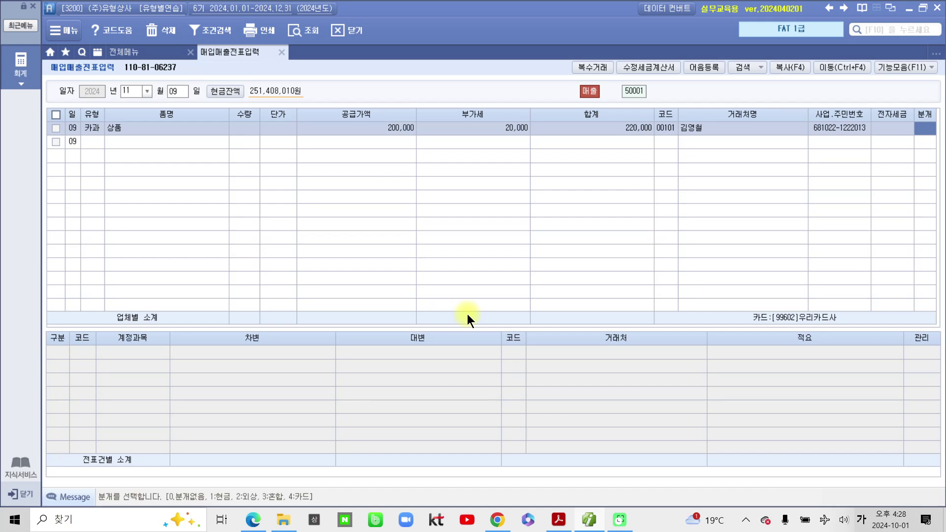
Step: Set the November 9 sale's journal type to 카드 and review its 부가세예수금 and 상품매출 credit entries
{"action": "key", "text": "4"}
{"action": "key", "text": "Return"}
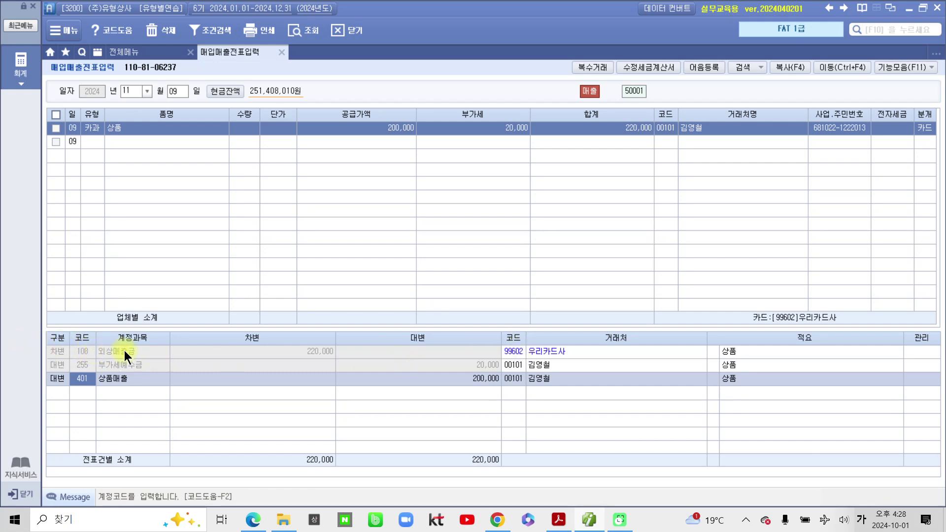
{"action": "left_click", "coordinate": [153, 365]}
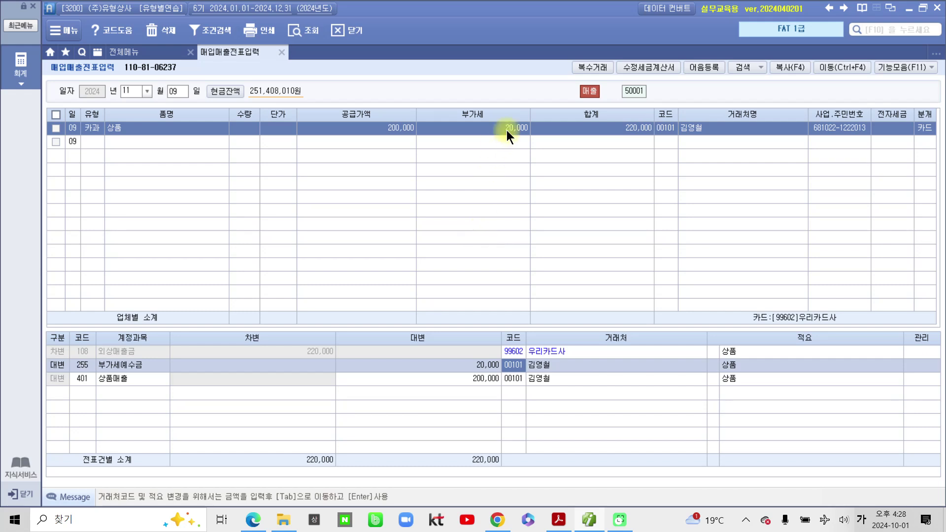
{"action": "left_click", "coordinate": [88, 380]}
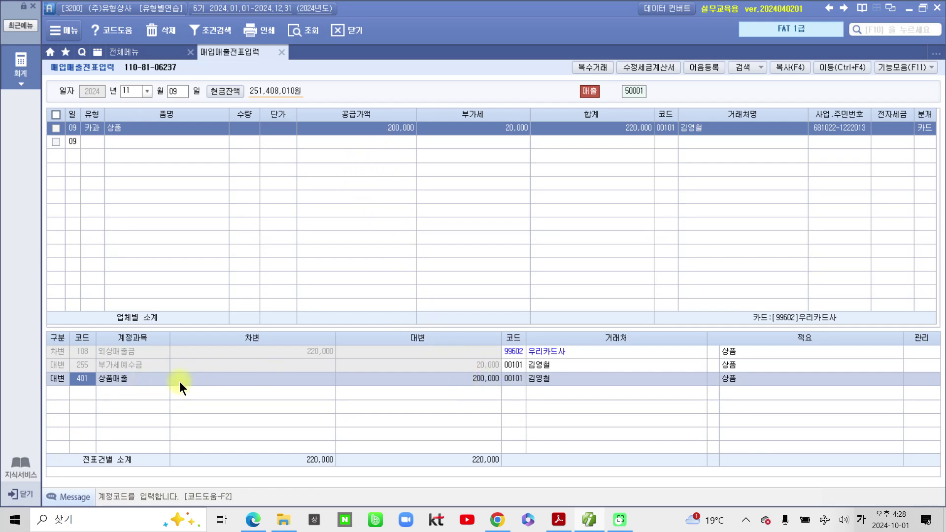
{"action": "left_click", "coordinate": [406, 383]}
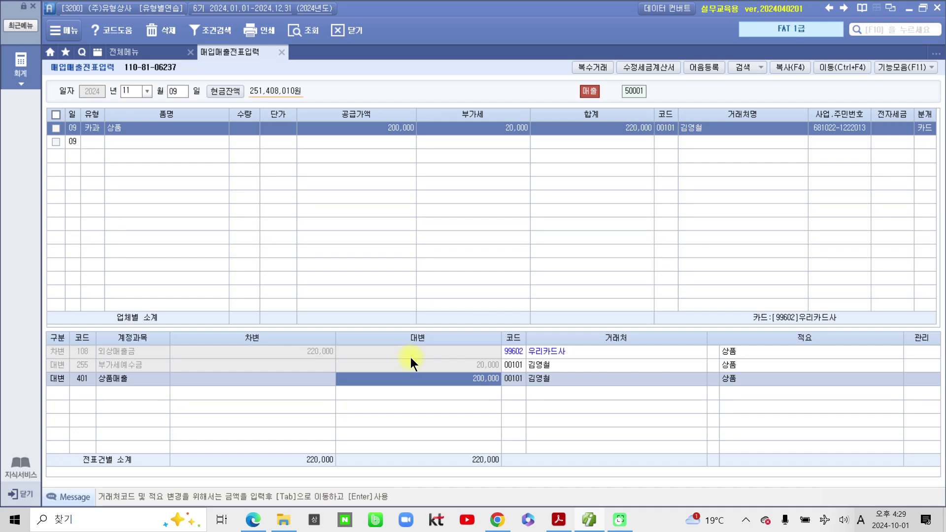
Step: Switch to the PDF exercise and highlight 매입세금계산서(매입, '전자입력 and 계약금 200,000원이 in section 5
{"action": "left_click", "coordinate": [558, 520]}
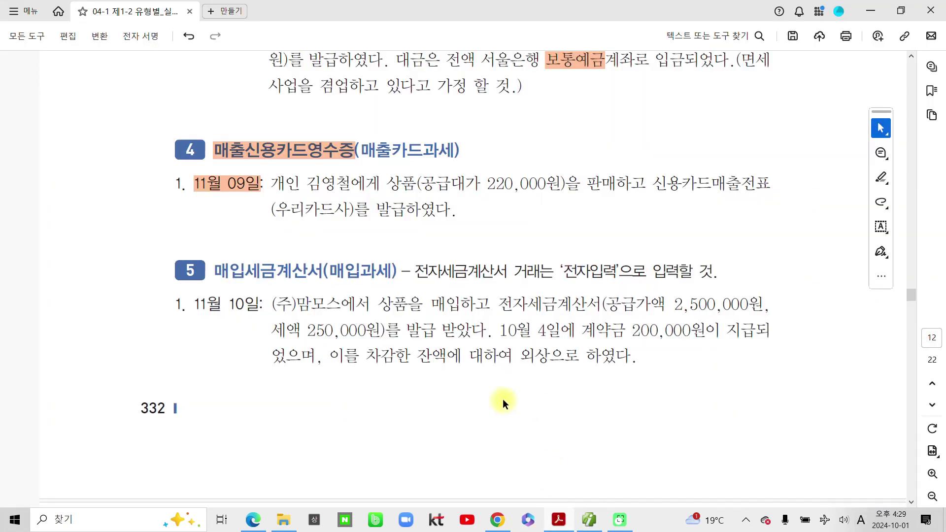
{"action": "scroll", "coordinate": [521, 398], "scroll_direction": "down", "scroll_amount": 2}
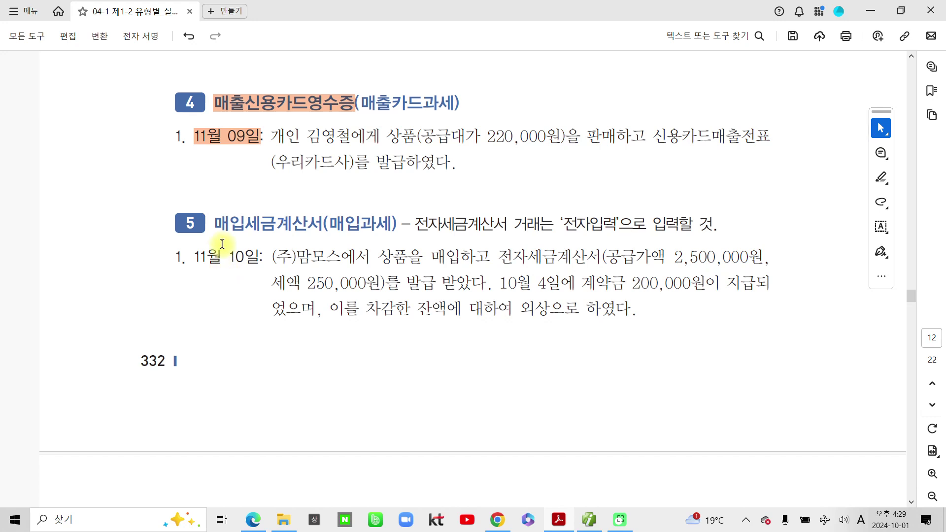
{"action": "left_click_drag", "start_coordinate": [219, 225], "coordinate": [360, 222]}
{"action": "left_click", "coordinate": [407, 246]}
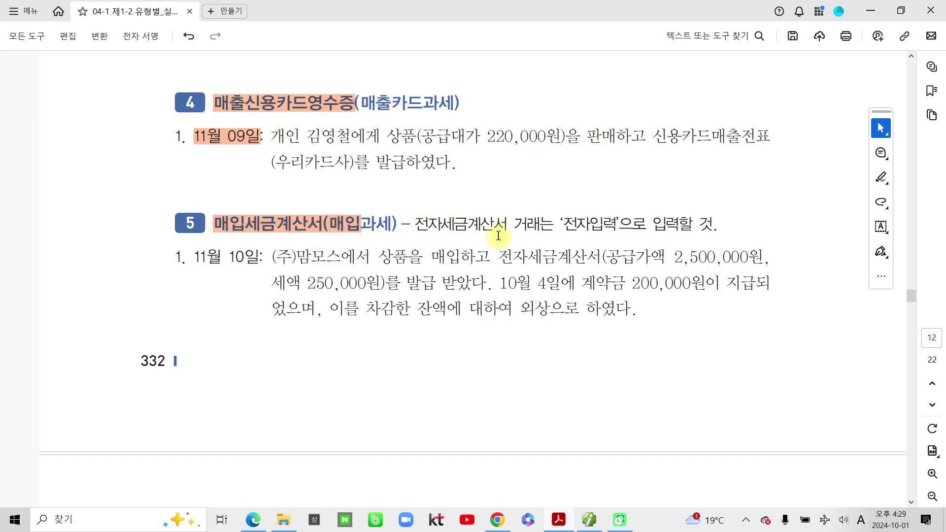
{"action": "left_click_drag", "start_coordinate": [561, 225], "coordinate": [621, 226]}
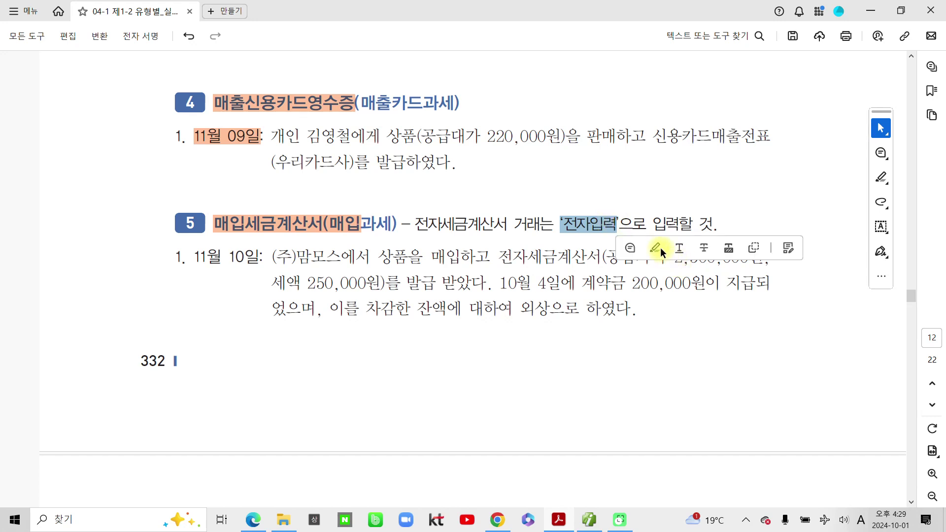
{"action": "left_click", "coordinate": [659, 248]}
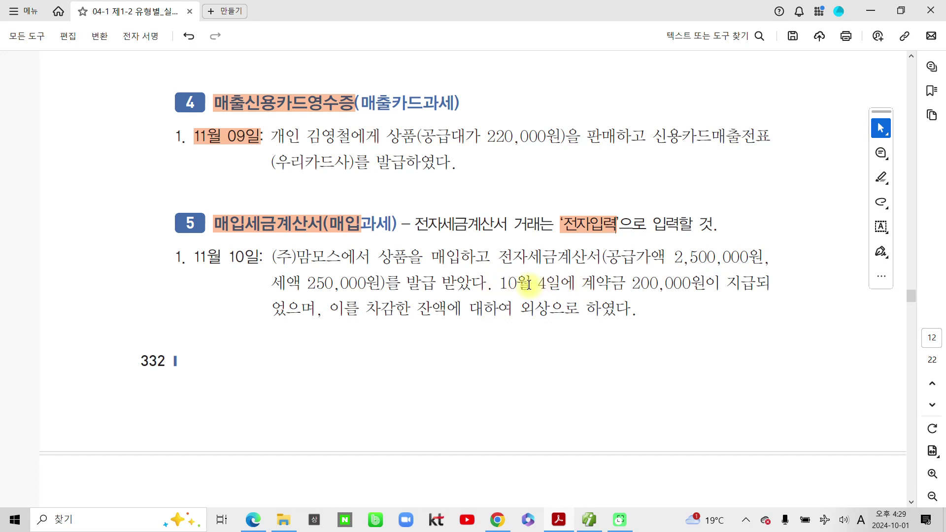
{"action": "left_click_drag", "start_coordinate": [591, 283], "coordinate": [666, 282]}
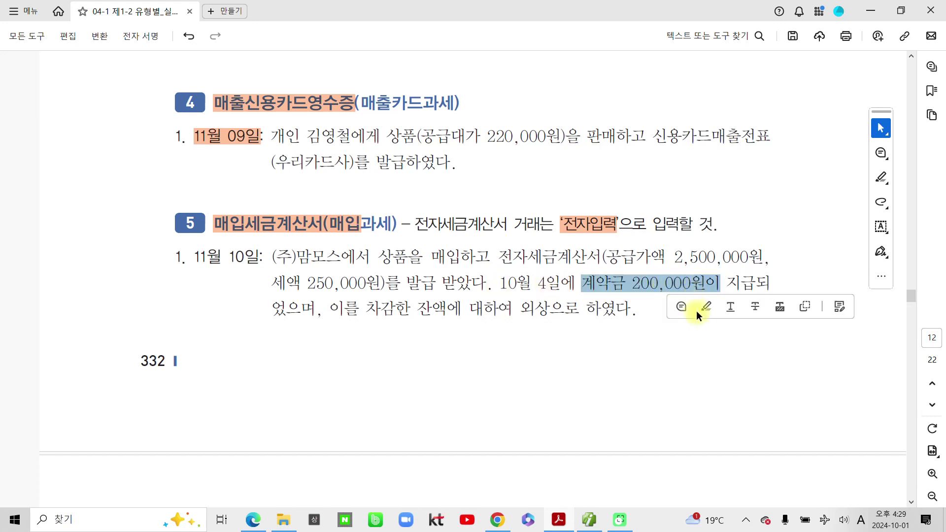
{"action": "left_click", "coordinate": [707, 307]}
Step: Handwrite temporary notes below the November 10 exercise text, starting with 선급금 beside the highlighted 계약금 passage
{"action": "key", "text": "ctrl+2"}
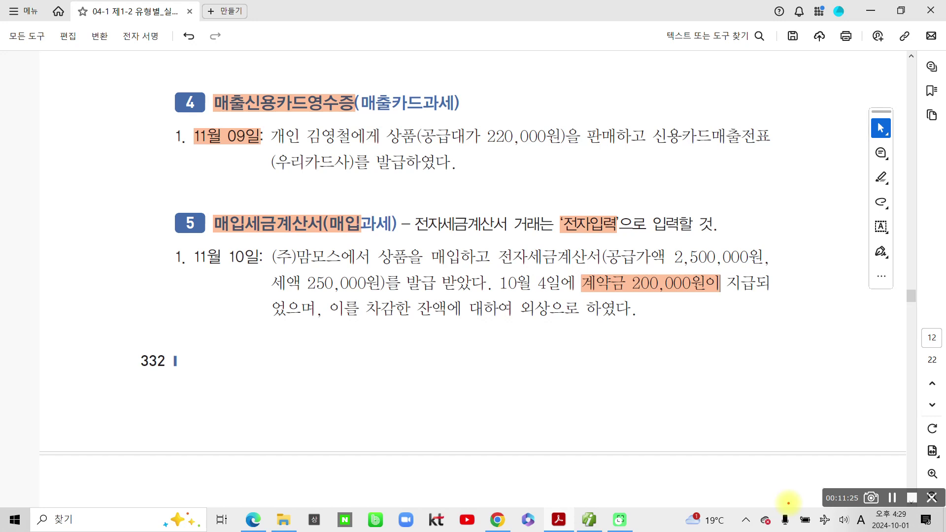
{"action": "mouse_move", "coordinate": [731, 299]}
{"action": "left_mouse_down"}
{"action": "mouse_move", "coordinate": [776, 294]}
{"action": "mouse_move", "coordinate": [708, 316]}
{"action": "mouse_move", "coordinate": [701, 333]}
{"action": "left_mouse_up"}
{"action": "mouse_move", "coordinate": [706, 320]}
{"action": "left_mouse_down"}
{"action": "mouse_move", "coordinate": [725, 335]}
{"action": "mouse_move", "coordinate": [744, 312]}
{"action": "mouse_move", "coordinate": [746, 341]}
{"action": "left_mouse_up"}
{"action": "left_click_drag", "start_coordinate": [734, 339], "coordinate": [753, 358]}
{"action": "mouse_move", "coordinate": [754, 297]}
{"action": "left_mouse_down"}
{"action": "mouse_move", "coordinate": [754, 329]}
{"action": "mouse_move", "coordinate": [802, 324]}
{"action": "left_mouse_up"}
{"action": "mouse_move", "coordinate": [772, 336]}
{"action": "left_mouse_down"}
{"action": "mouse_move", "coordinate": [772, 359]}
{"action": "mouse_move", "coordinate": [783, 359]}
{"action": "left_mouse_up"}
{"action": "mouse_move", "coordinate": [813, 298]}
{"action": "left_mouse_down"}
{"action": "mouse_move", "coordinate": [845, 322]}
{"action": "mouse_move", "coordinate": [814, 363]}
{"action": "left_mouse_up"}
{"action": "mouse_move", "coordinate": [814, 348]}
{"action": "left_mouse_down"}
{"action": "mouse_move", "coordinate": [832, 351]}
{"action": "mouse_move", "coordinate": [839, 369]}
{"action": "left_mouse_up"}
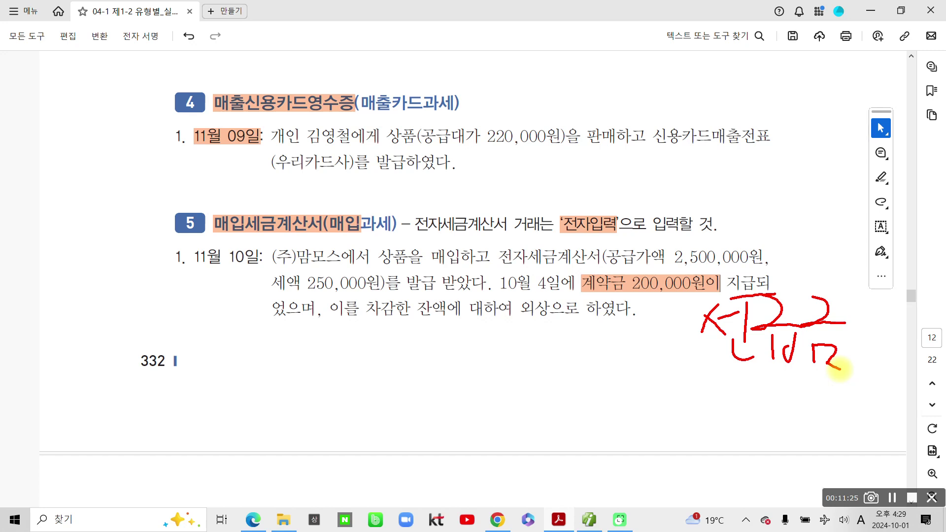
{"action": "mouse_move", "coordinate": [751, 273]}
{"action": "left_mouse_down"}
{"action": "mouse_move", "coordinate": [740, 295]}
{"action": "mouse_move", "coordinate": [759, 293]}
{"action": "left_mouse_up"}
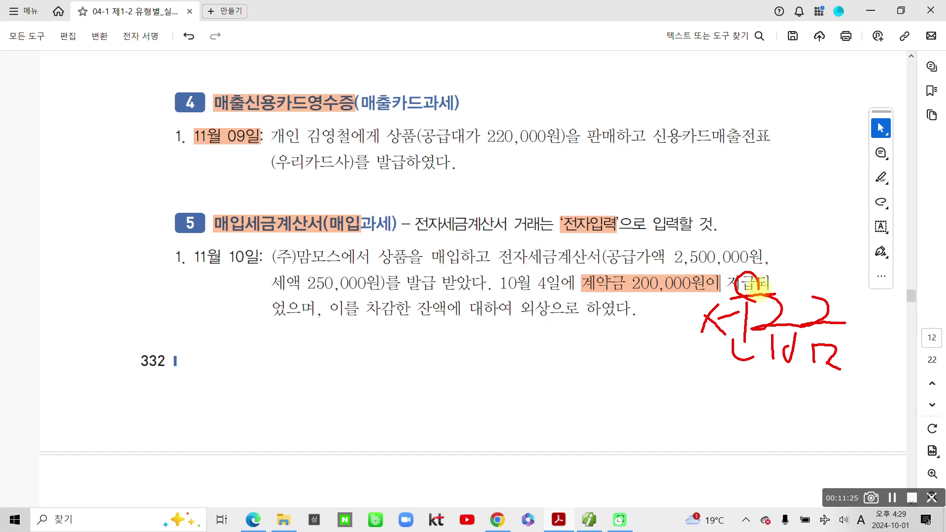
{"action": "mouse_move", "coordinate": [537, 340]}
{"action": "left_mouse_down"}
{"action": "mouse_move", "coordinate": [523, 288]}
{"action": "mouse_move", "coordinate": [548, 339]}
{"action": "mouse_move", "coordinate": [503, 393]}
{"action": "left_mouse_up"}
{"action": "left_click_drag", "start_coordinate": [501, 357], "coordinate": [523, 390]}
{"action": "mouse_move", "coordinate": [535, 359]}
{"action": "left_mouse_down"}
{"action": "mouse_move", "coordinate": [537, 397]}
{"action": "mouse_move", "coordinate": [555, 394]}
{"action": "mouse_move", "coordinate": [556, 413]}
{"action": "left_mouse_up"}
{"action": "mouse_move", "coordinate": [575, 364]}
{"action": "left_mouse_down"}
{"action": "mouse_move", "coordinate": [578, 382]}
{"action": "mouse_move", "coordinate": [587, 375]}
{"action": "left_mouse_up"}
{"action": "left_click_drag", "start_coordinate": [599, 348], "coordinate": [599, 409]}
{"action": "mouse_move", "coordinate": [611, 375]}
{"action": "left_mouse_down"}
{"action": "mouse_move", "coordinate": [597, 407]}
{"action": "mouse_move", "coordinate": [660, 372]}
{"action": "left_mouse_up"}
{"action": "left_click_drag", "start_coordinate": [626, 394], "coordinate": [641, 416]}
{"action": "left_click_drag", "start_coordinate": [588, 383], "coordinate": [602, 392]}
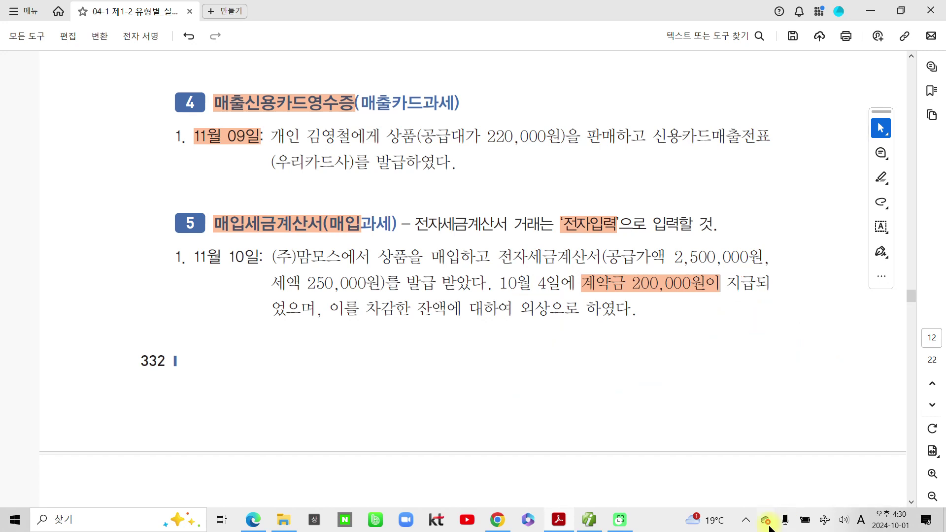
Step: Switch back to the accounting program, set the voucher date to November 10 and begin a purchase line with type 51 과세
{"action": "left_click", "coordinate": [589, 520]}
{"action": "left_click", "coordinate": [174, 94]}
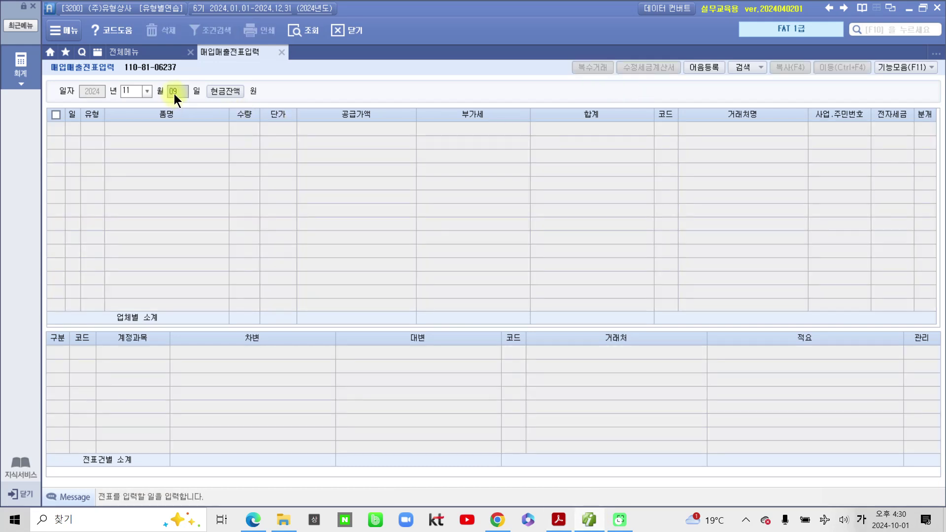
{"action": "type", "text": "10"}
{"action": "key", "text": "Return"}
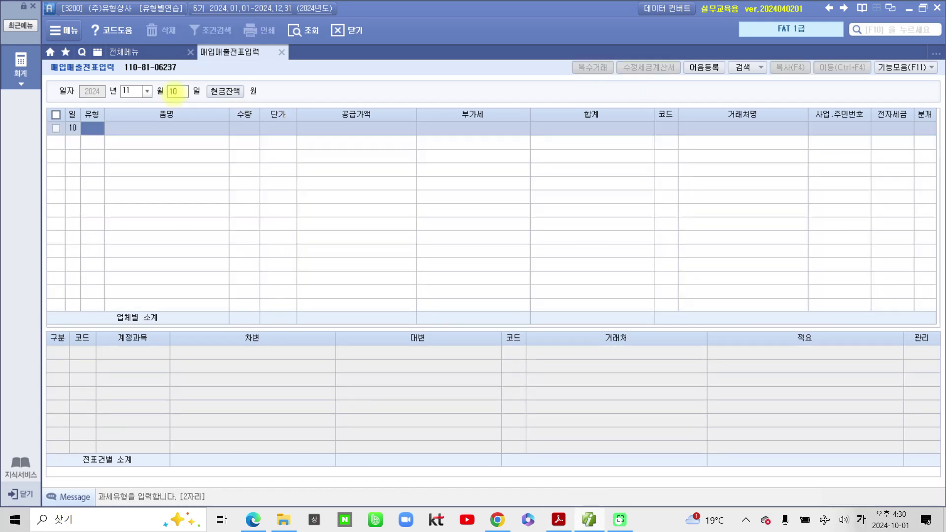
{"action": "key", "text": "Return"}
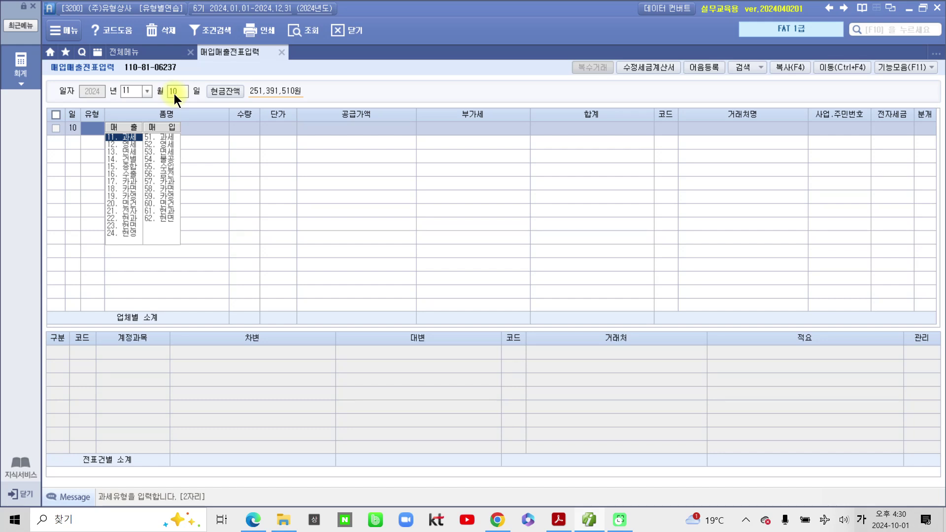
{"action": "type", "text": "11"}
{"action": "key", "text": "Return"}
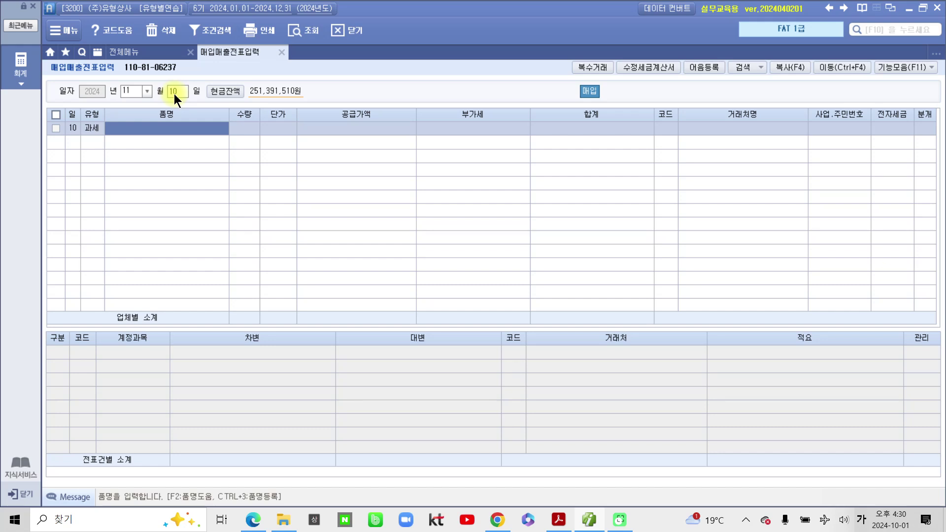
Step: Enter 상품 as the November 10 purchase item with a supply amount of 2,500,000, leaving quantity and unit price blank
{"action": "type", "text": "상품"}
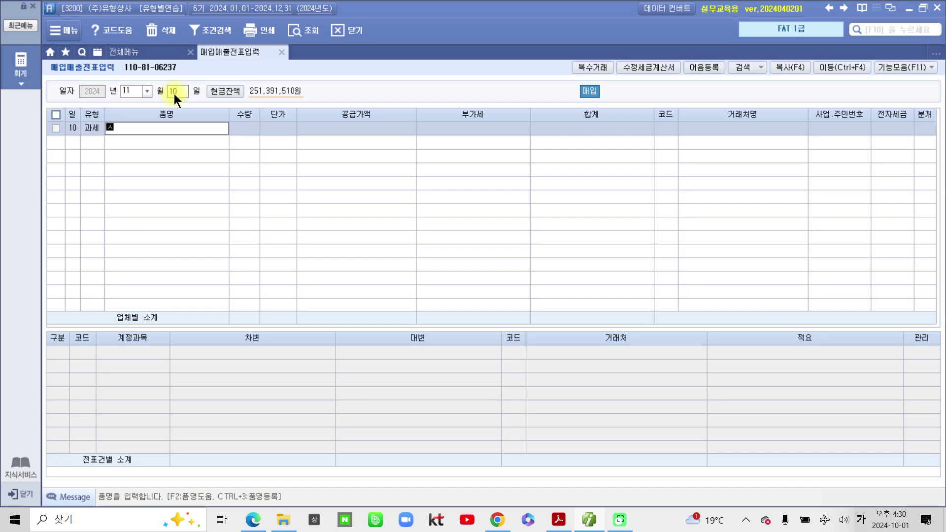
{"action": "key", "text": "Return"}
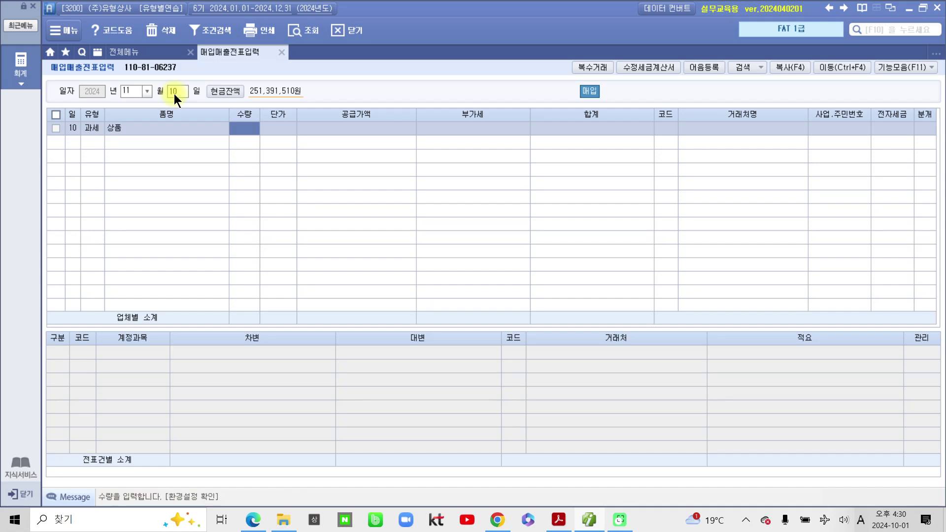
{"action": "key", "text": "Return"}
{"action": "key", "text": "Return"}
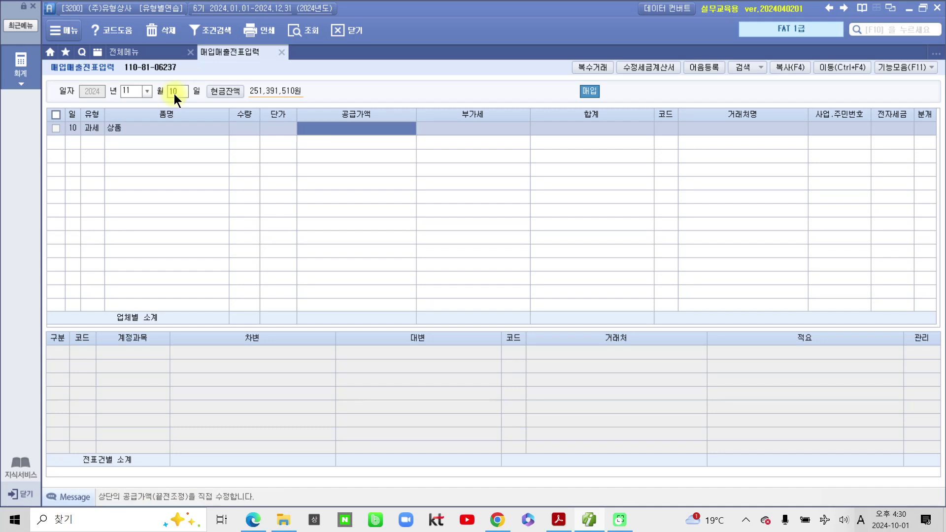
{"action": "type", "text": "2,500,"}
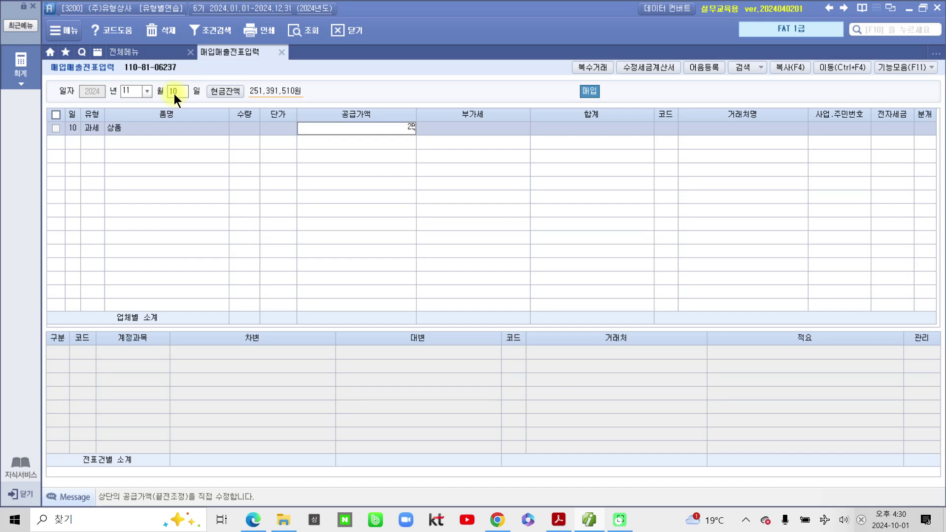
{"action": "type", "text": "000"}
{"action": "key", "text": "Return"}
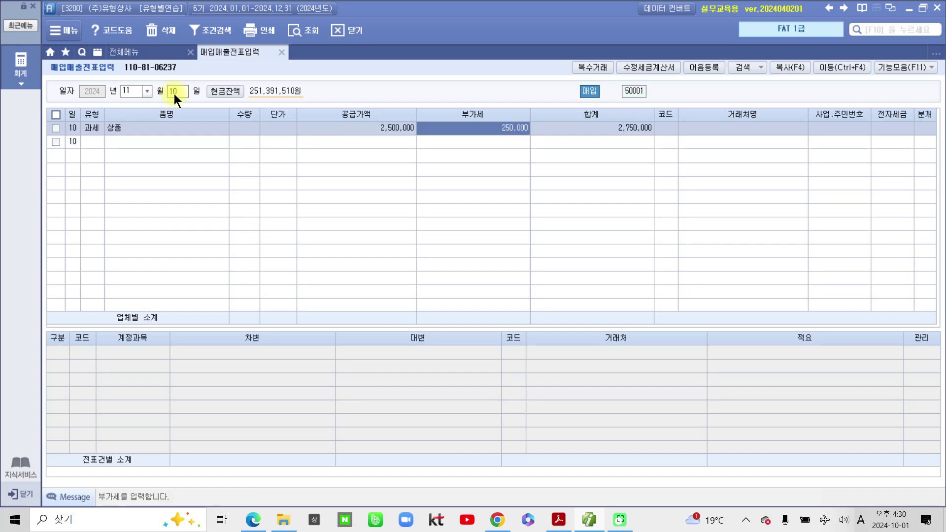
{"action": "key", "text": "Return"}
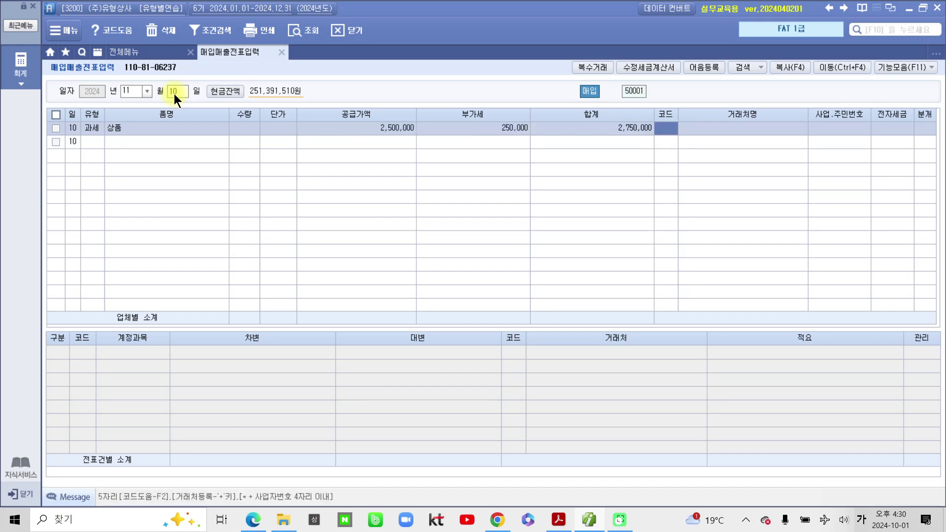
Step: Assign (주)맘모스 as the purchase line's trading partner and set its electronic tax invoice field to 전자입력
{"action": "type", "text": "망별"}
{"action": "key", "text": "Return"}
{"action": "key", "text": "Return"}
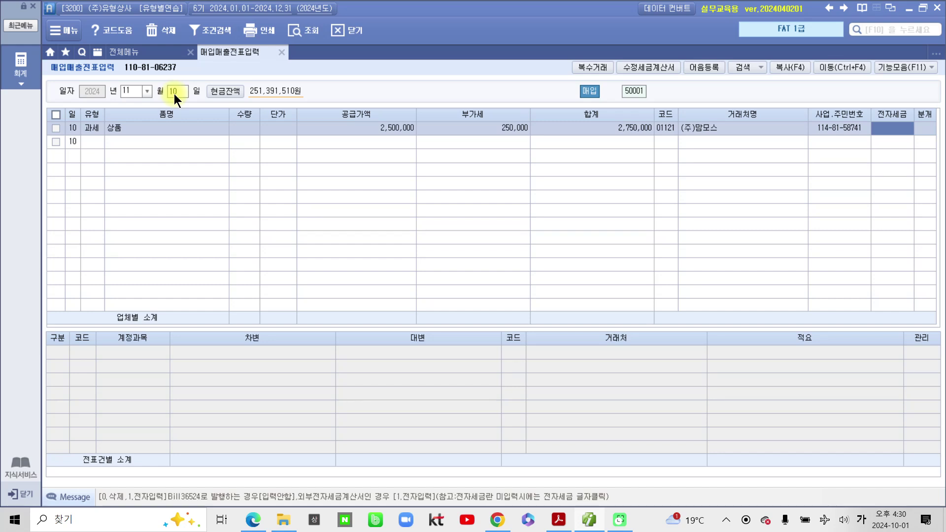
{"action": "type", "text": "1"}
{"action": "key", "text": "Return"}
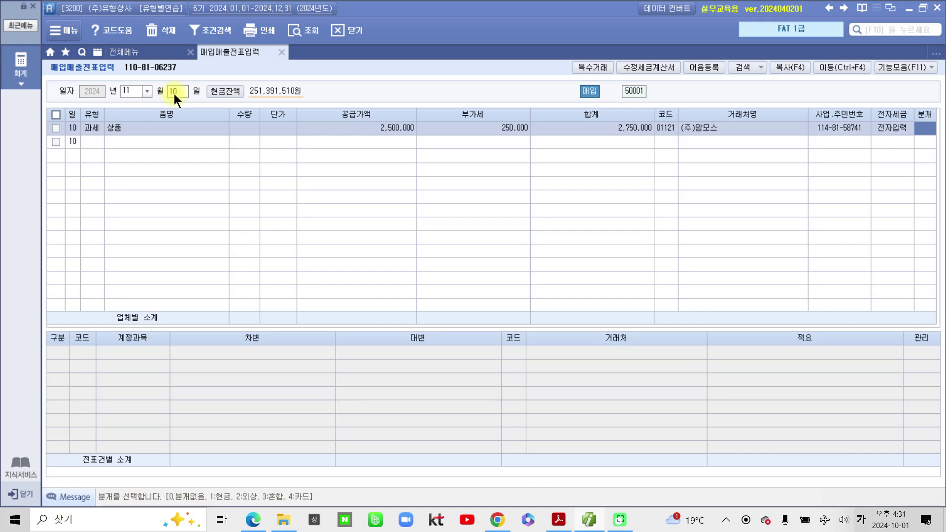
Step: Set the November 10 purchase's journal type to 혼합 and review its 부가세대급금 and 상품 debit entries
{"action": "type", "text": "3"}
{"action": "key", "text": "Return"}
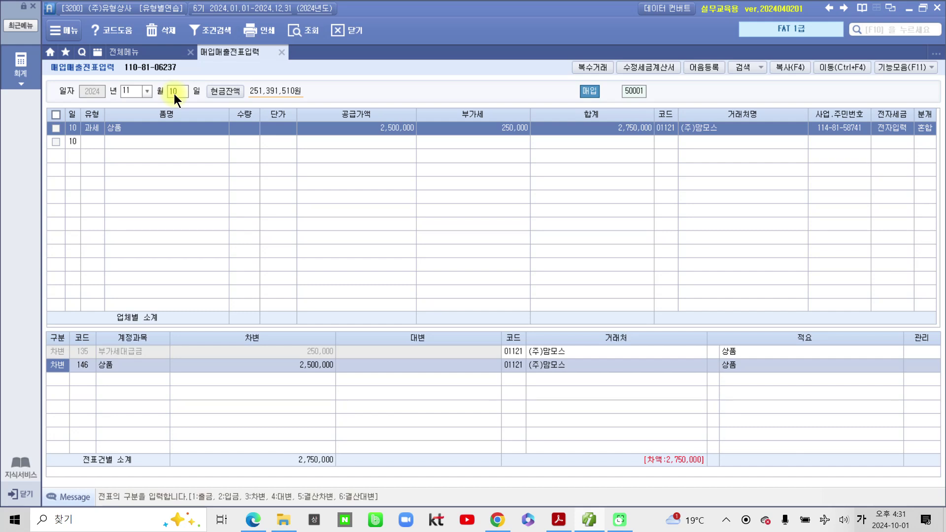
{"action": "left_click", "coordinate": [135, 350]}
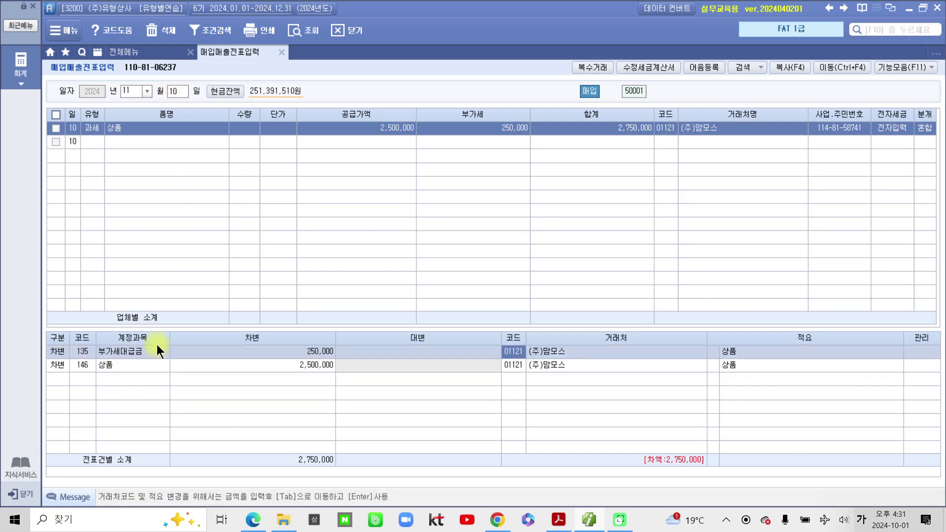
{"action": "left_click", "coordinate": [517, 134]}
{"action": "left_click", "coordinate": [286, 353]}
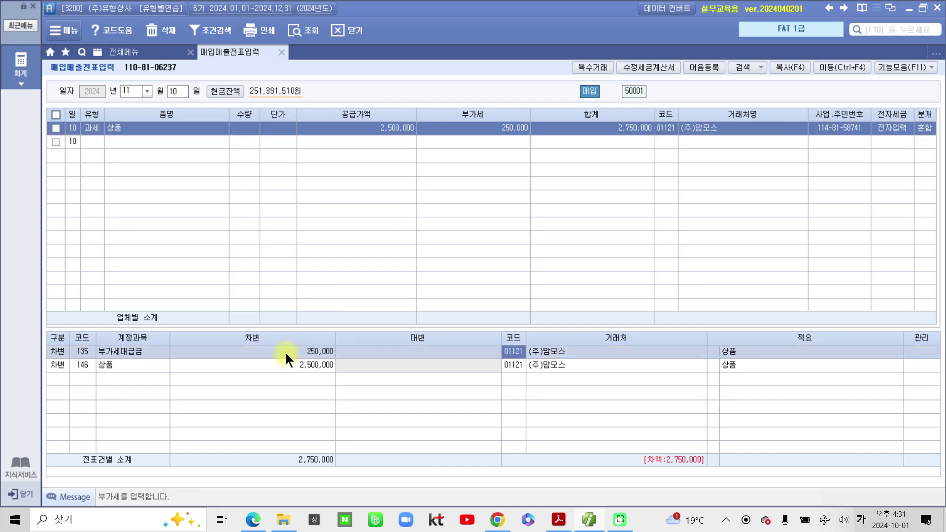
{"action": "left_click", "coordinate": [54, 365]}
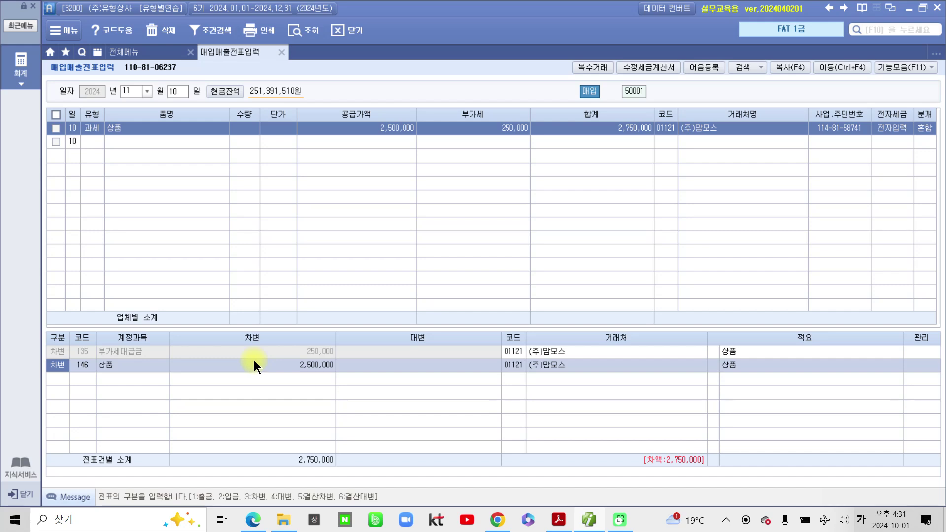
Step: Add a credit line for 선급금 with an amount of 200,000 to the November 10 purchase's journal entry
{"action": "left_click", "coordinate": [61, 380]}
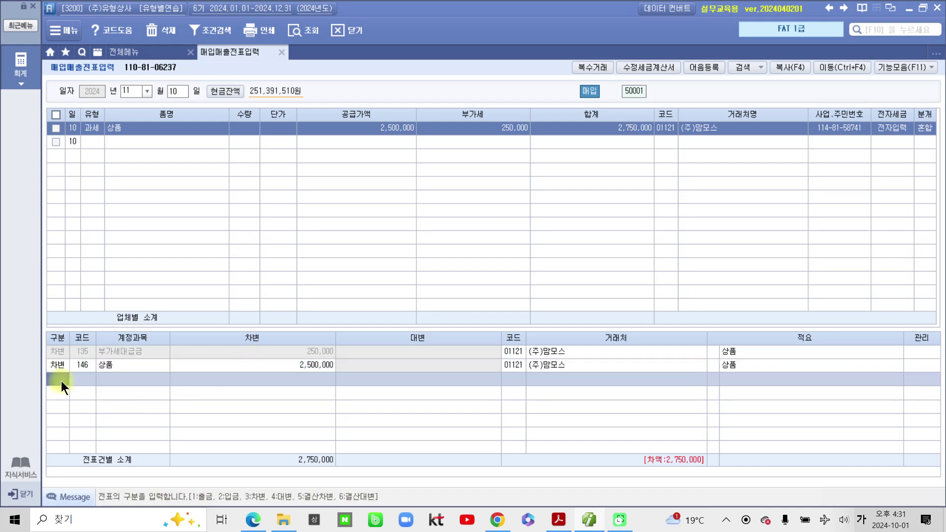
{"action": "type", "text": "4"}
{"action": "key", "text": "Return"}
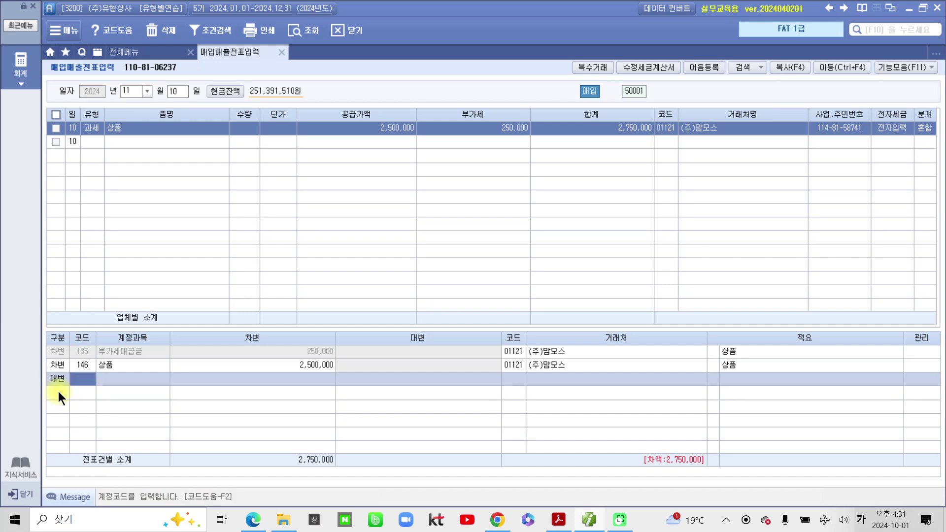
{"action": "type", "text": "선급"}
{"action": "key", "text": "Return"}
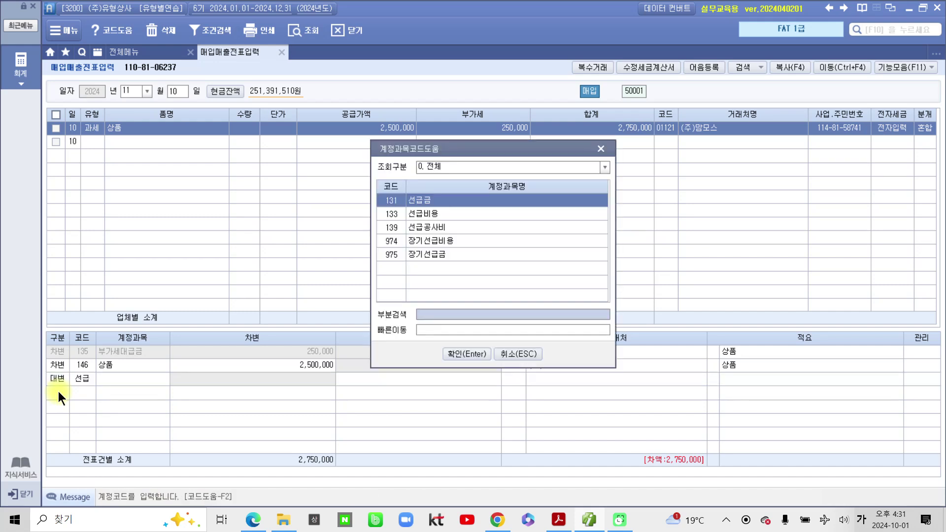
{"action": "key", "text": "Return"}
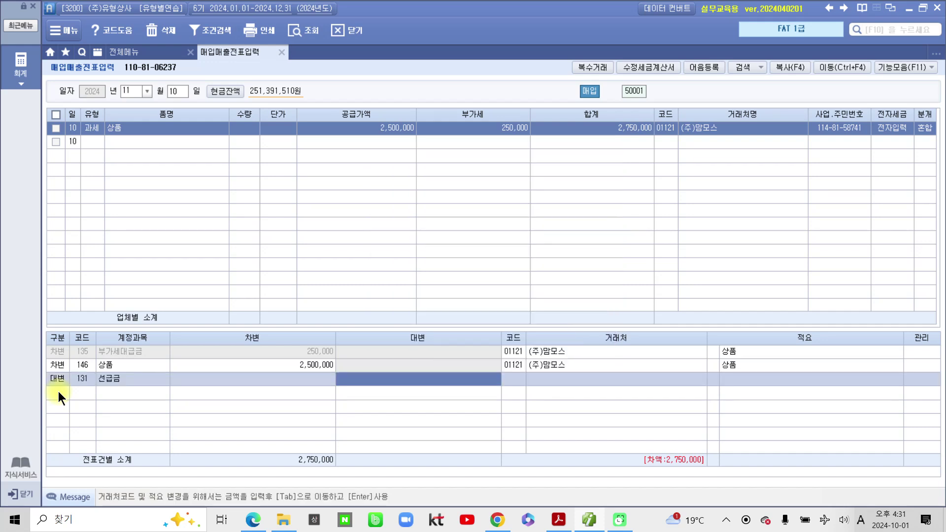
{"action": "type", "text": "2"}
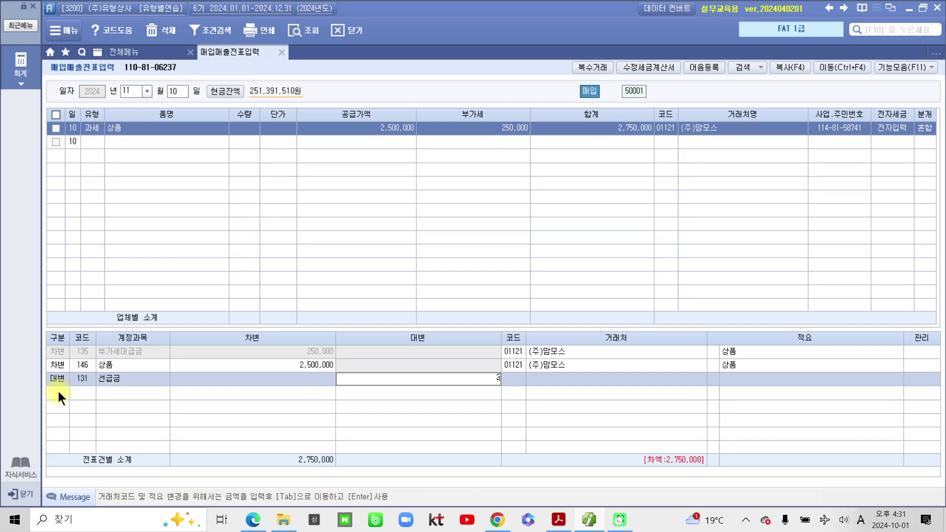
{"action": "type", "text": "00,000"}
{"action": "key", "text": "Return"}
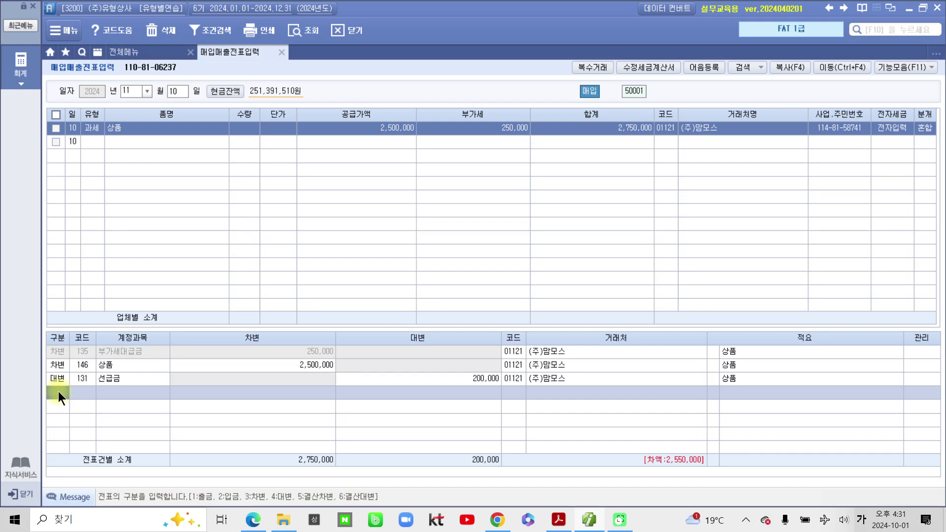
Step: Add a credit line for account 251 외상매입금 with an amount of 2,550,000 to the November 10 journal entry
{"action": "type", "text": "4"}
{"action": "key", "text": "Return"}
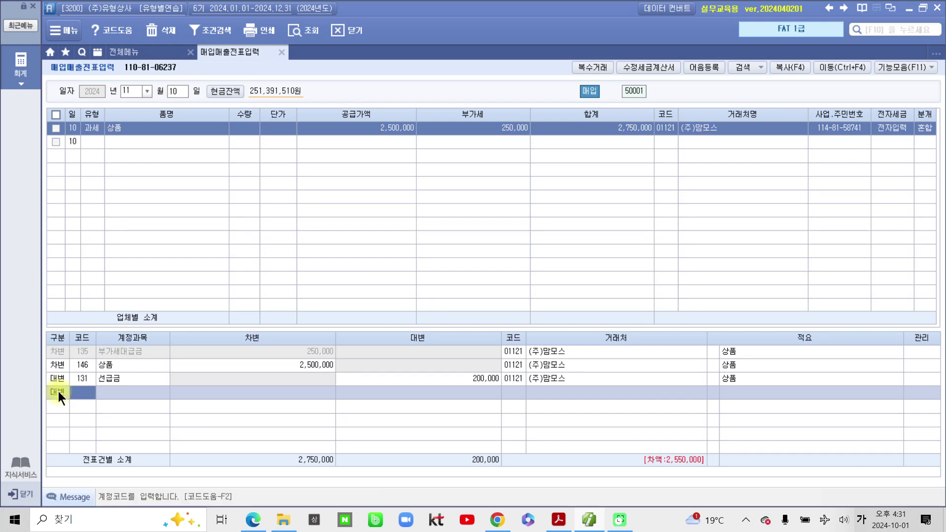
{"action": "type", "text": "251"}
{"action": "key", "text": "Return"}
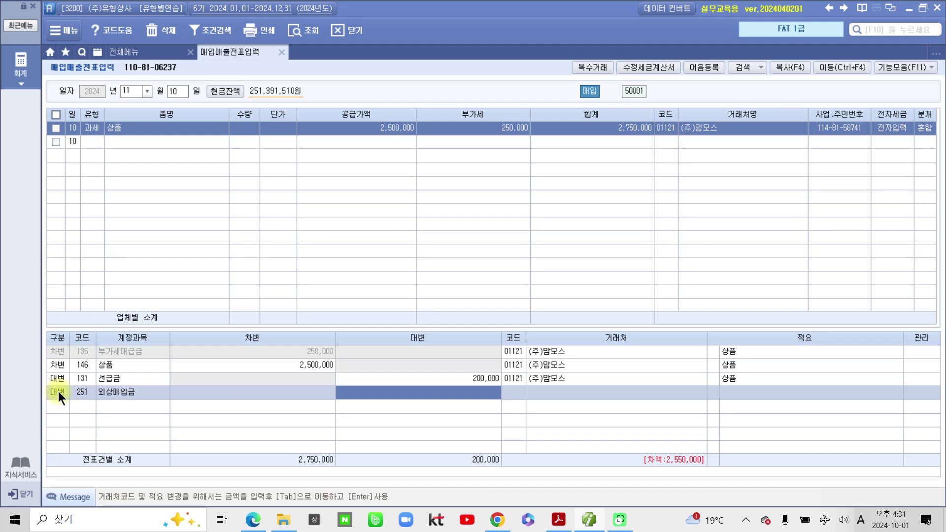
{"action": "type", "text": "2,550,000"}
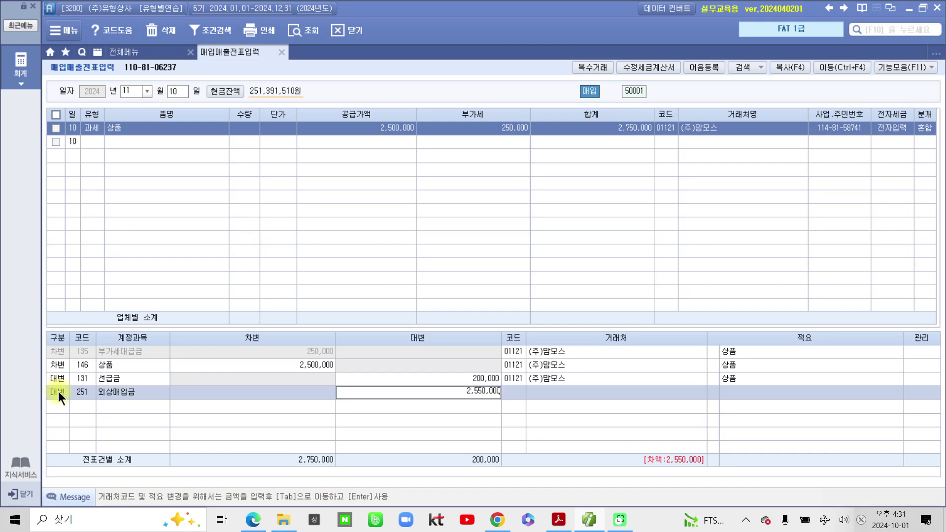
{"action": "key", "text": "Return"}
{"action": "left_click_drag", "start_coordinate": [510, 407], "coordinate": [557, 434]}
{"action": "mouse_move", "coordinate": [278, 439]}
{"action": "left_mouse_down"}
{"action": "mouse_move", "coordinate": [352, 449]}
{"action": "mouse_move", "coordinate": [274, 458]}
{"action": "left_mouse_up"}
{"action": "mouse_move", "coordinate": [461, 441]}
{"action": "left_mouse_down"}
{"action": "mouse_move", "coordinate": [526, 450]}
{"action": "mouse_move", "coordinate": [453, 432]}
{"action": "left_mouse_up"}
{"action": "mouse_move", "coordinate": [371, 450]}
{"action": "left_mouse_down"}
{"action": "mouse_move", "coordinate": [410, 451]}
{"action": "mouse_move", "coordinate": [401, 475]}
{"action": "left_mouse_up"}
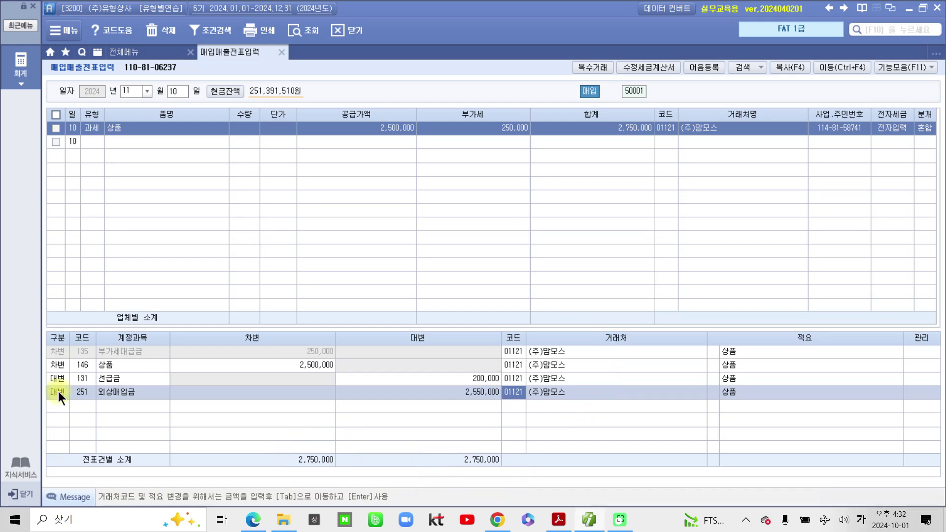
Step: Switch to the textbook PDF and highlight 11월 11일, 수정전자세금계산서 and 외상 in the November 11 return problem
{"action": "left_click", "coordinate": [555, 520]}
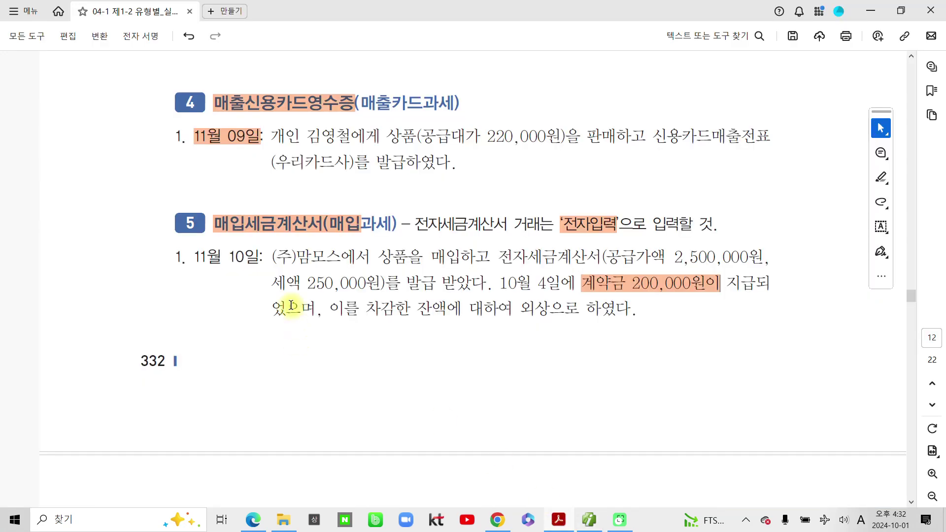
{"action": "scroll", "coordinate": [260, 361], "scroll_direction": "up", "scroll_amount": 2}
{"action": "scroll", "coordinate": [260, 361], "scroll_direction": "down", "scroll_amount": 4}
{"action": "left_click_drag", "start_coordinate": [258, 211], "coordinate": [205, 214]}
{"action": "left_click", "coordinate": [243, 236]}
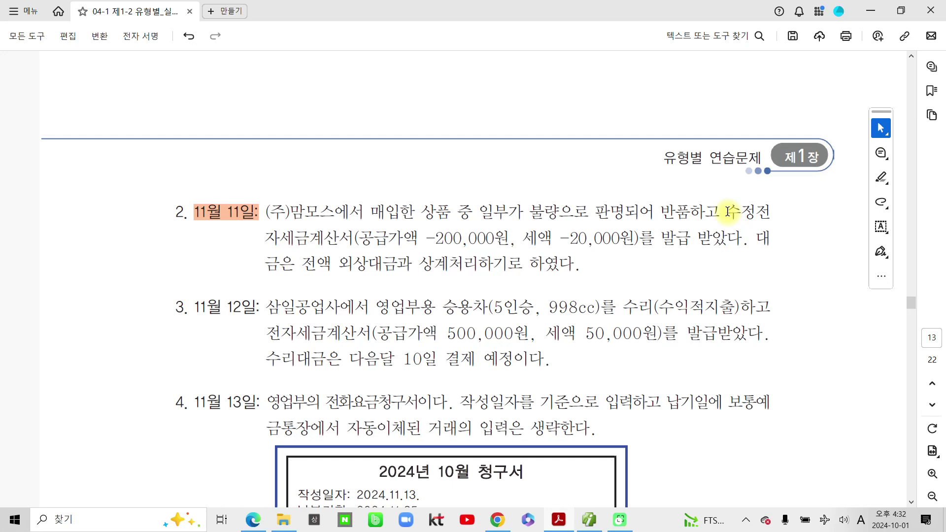
{"action": "left_click_drag", "start_coordinate": [729, 212], "coordinate": [349, 235]}
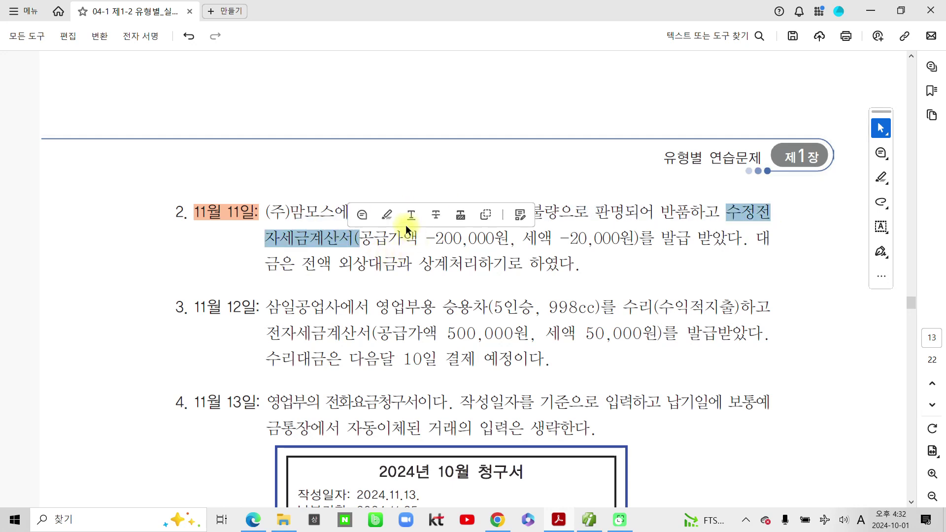
{"action": "left_click", "coordinate": [381, 217]}
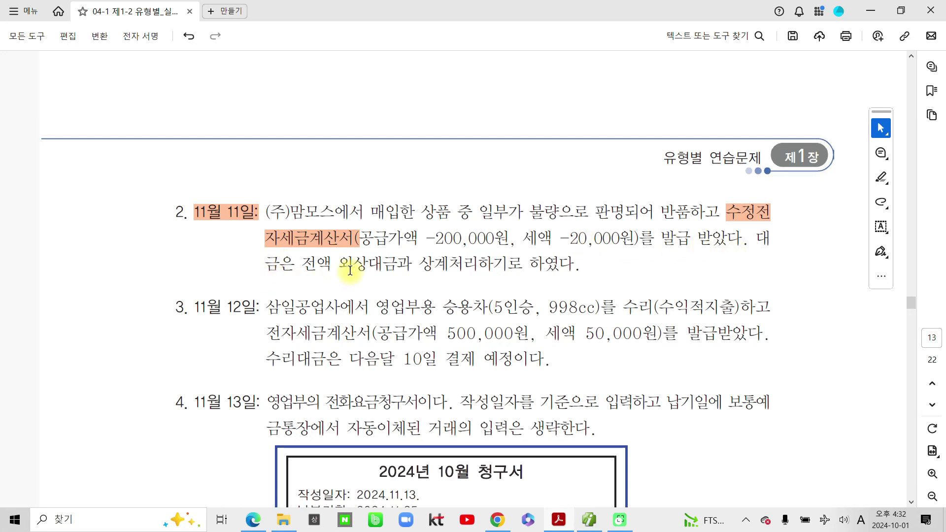
{"action": "left_click_drag", "start_coordinate": [339, 261], "coordinate": [369, 264]}
{"action": "left_click", "coordinate": [401, 289]}
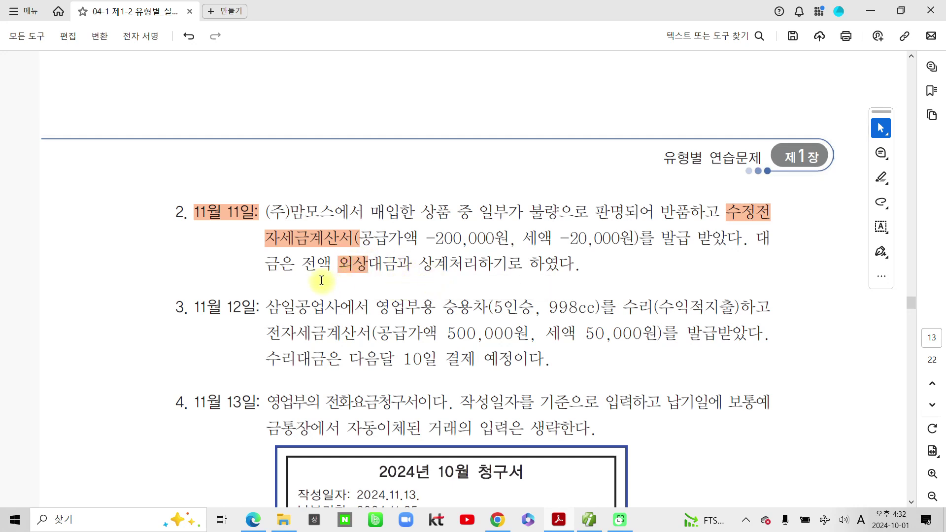
Step: Switch back to the accounting program, set the voucher date to November 11 and begin a purchase line with type 51 과세
{"action": "left_click", "coordinate": [590, 520]}
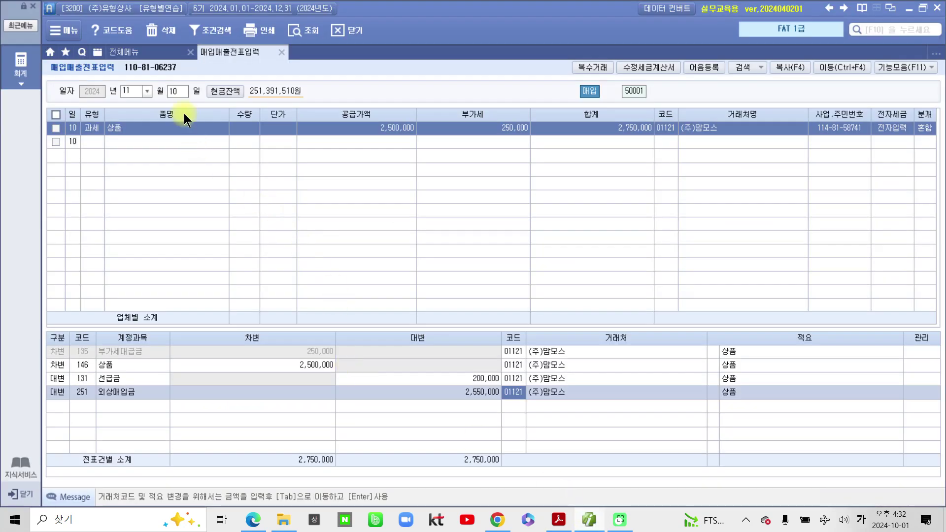
{"action": "left_click", "coordinate": [173, 90]}
{"action": "type", "text": "11"}
{"action": "key", "text": "Return"}
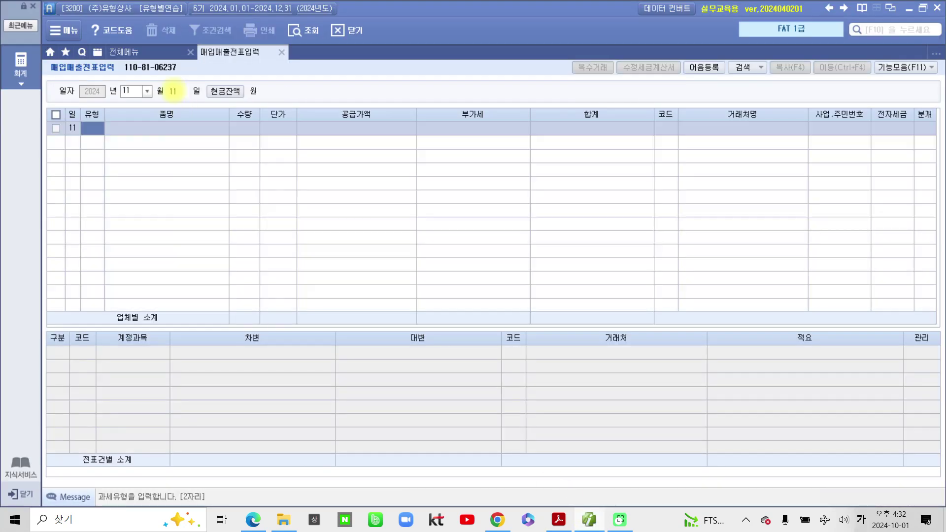
{"action": "key", "text": "Return"}
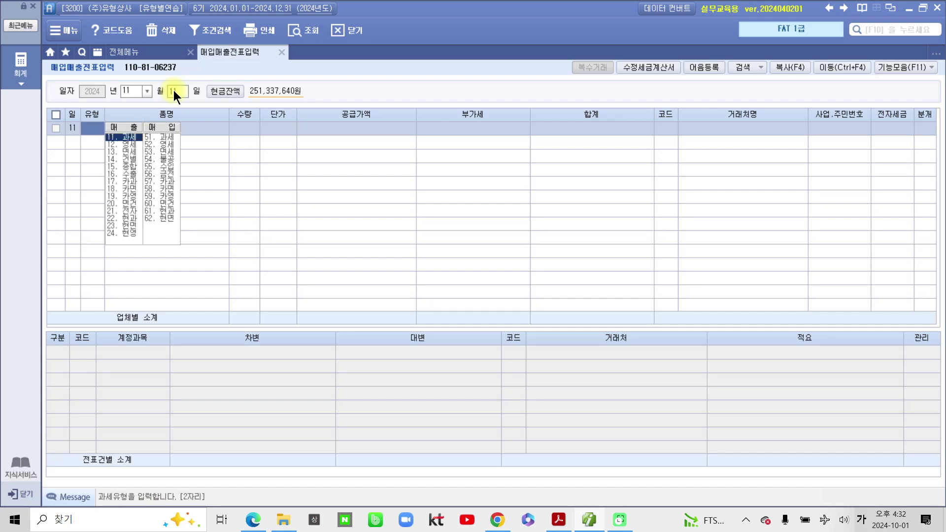
{"action": "type", "text": "11"}
{"action": "key", "text": "Return"}
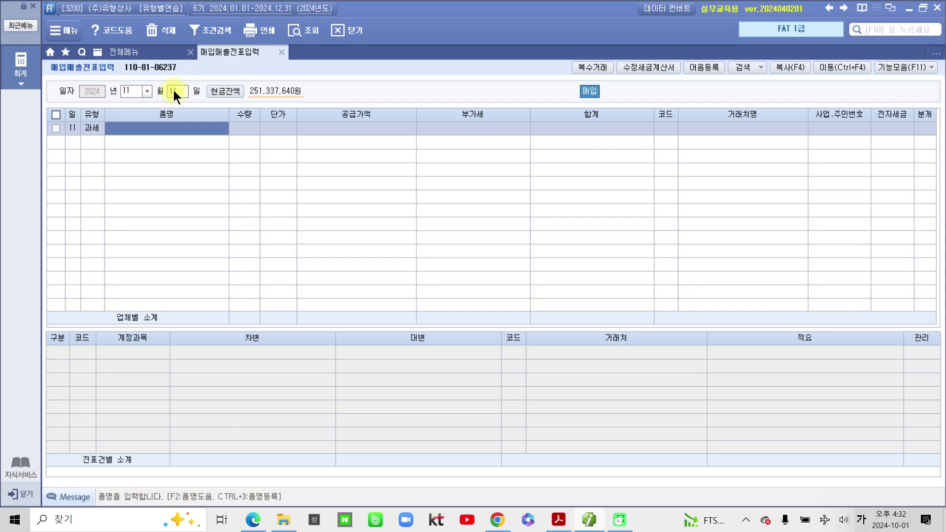
Step: Enter 상품 as the November 11 return item with a supply amount of -200,000, leaving quantity and unit price blank
{"action": "type", "text": "상품"}
{"action": "key", "text": "Return"}
{"action": "key", "text": "Return"}
{"action": "key", "text": "Return"}
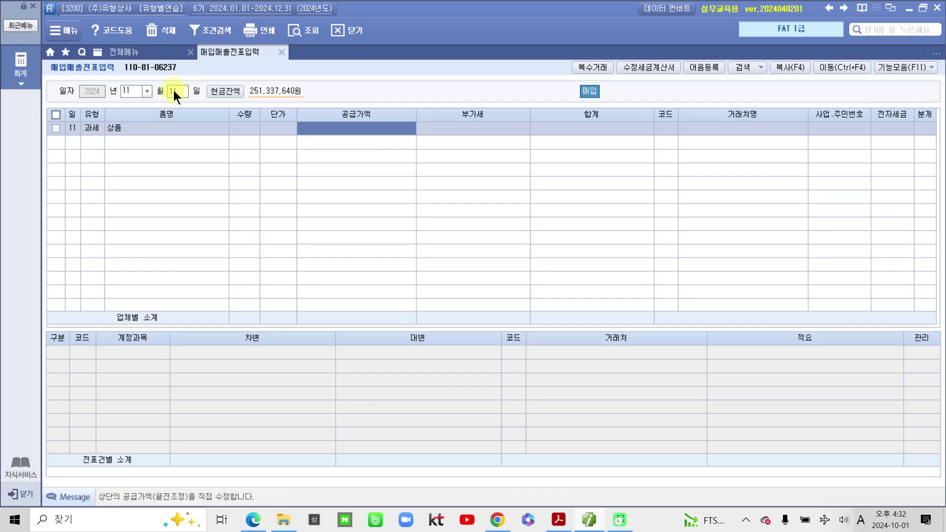
{"action": "type", "text": "-3"}
{"action": "type", "text": "000000"}
{"action": "key", "text": "Return"}
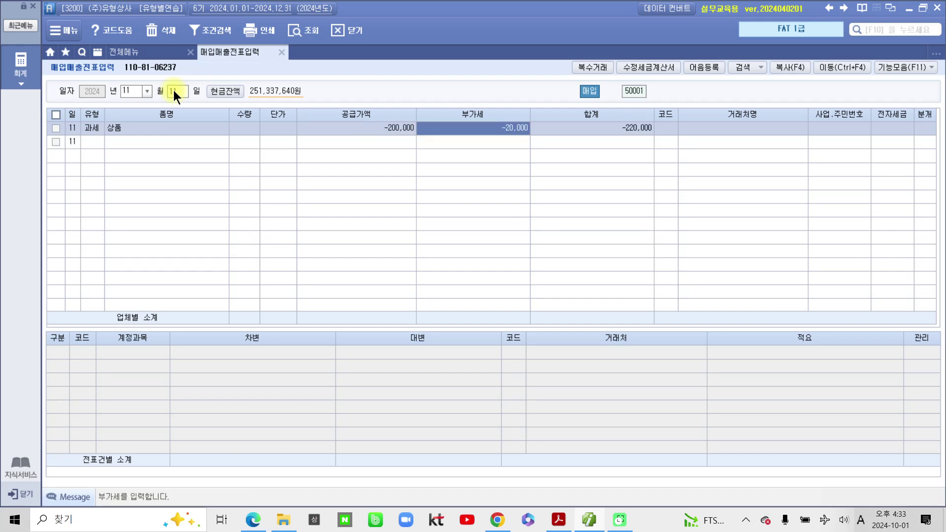
{"action": "key", "text": "Return"}
{"action": "key", "text": "Return"}
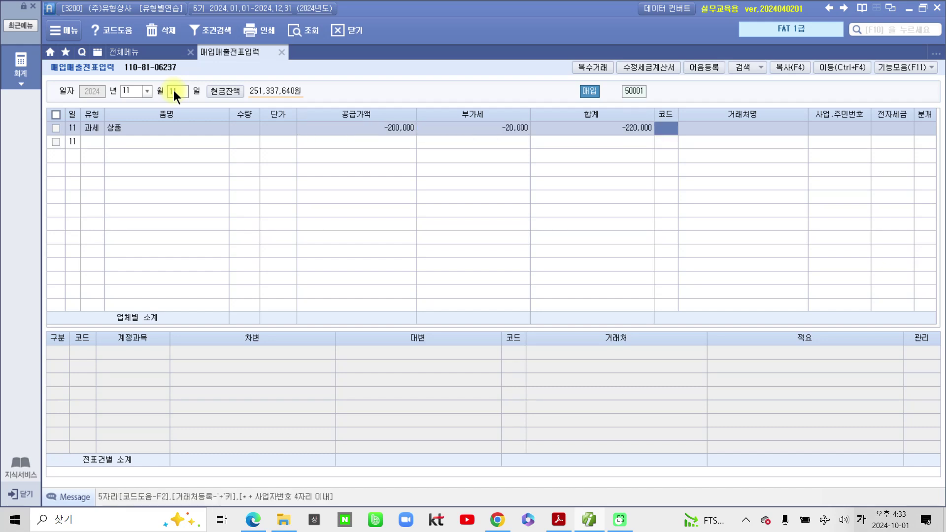
Step: Assign (주)맘모스 as the November 11 line's trading partner and set its electronic tax invoice field to 전자입력
{"action": "key", "text": "Return"}
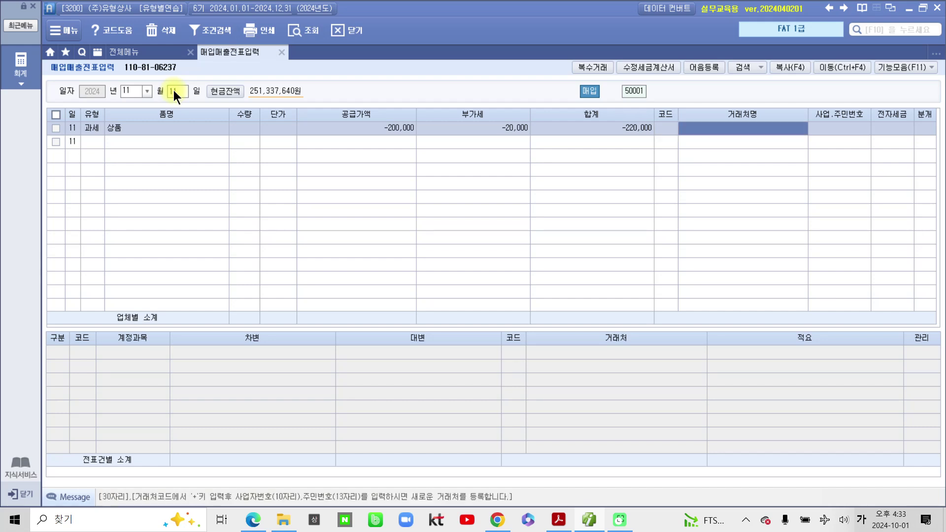
{"action": "key", "text": "Left"}
{"action": "type", "text": "맘모"}
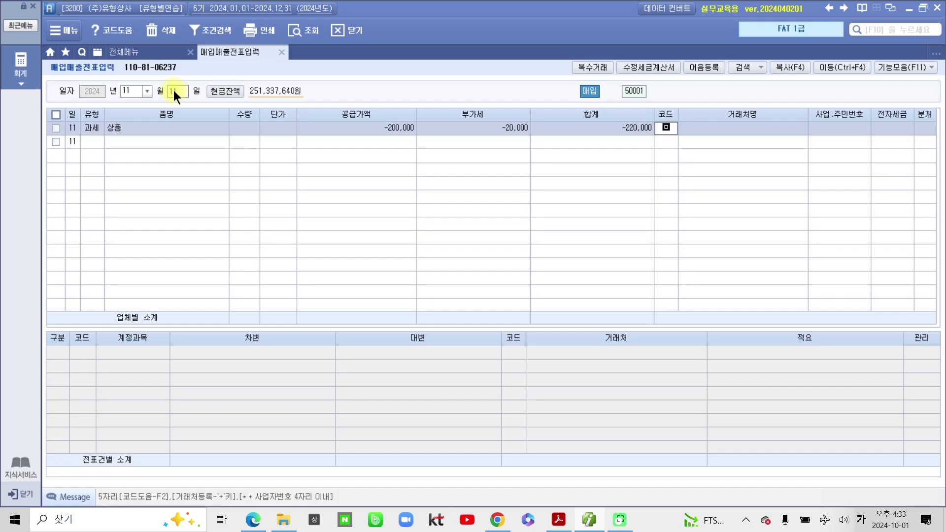
{"action": "key", "text": "Caps_Lock"}
{"action": "key", "text": "Return"}
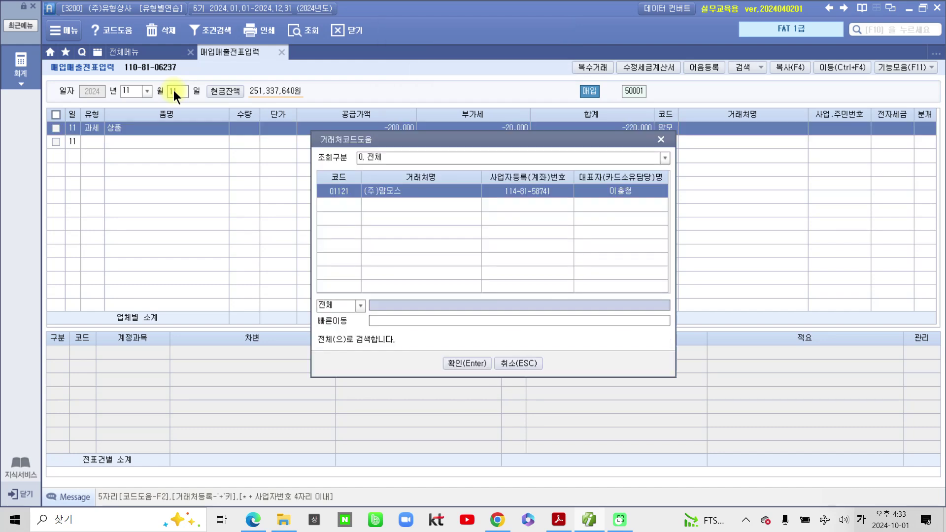
{"action": "key", "text": "Return"}
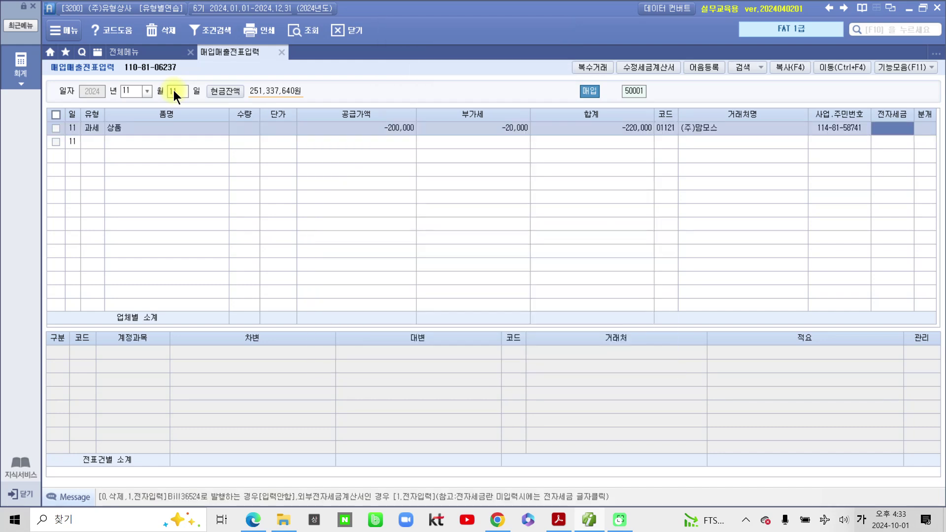
{"action": "type", "text": "1"}
{"action": "key", "text": "Return"}
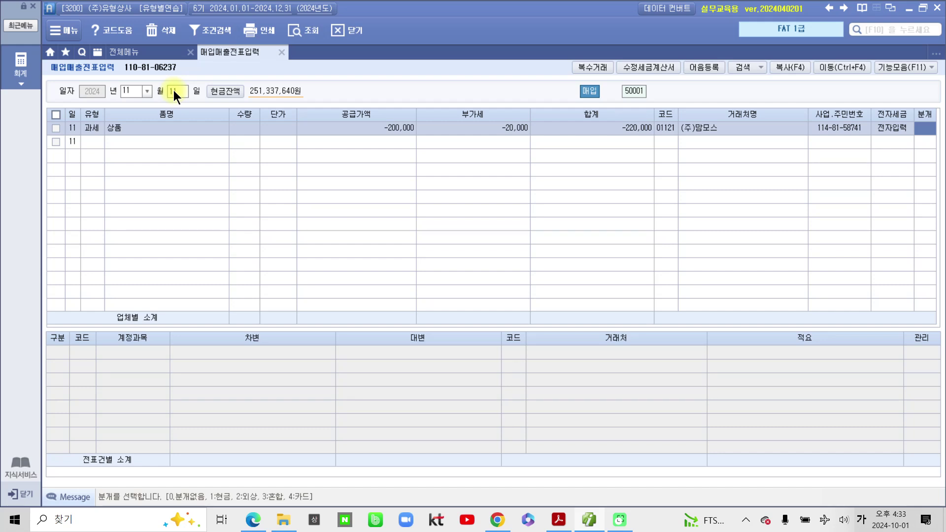
Step: Set the November 11 return's journal type to 외상 and review its 외상매입금, 부가세대급금 and 상품 entries
{"action": "type", "text": "2"}
{"action": "key", "text": "Return"}
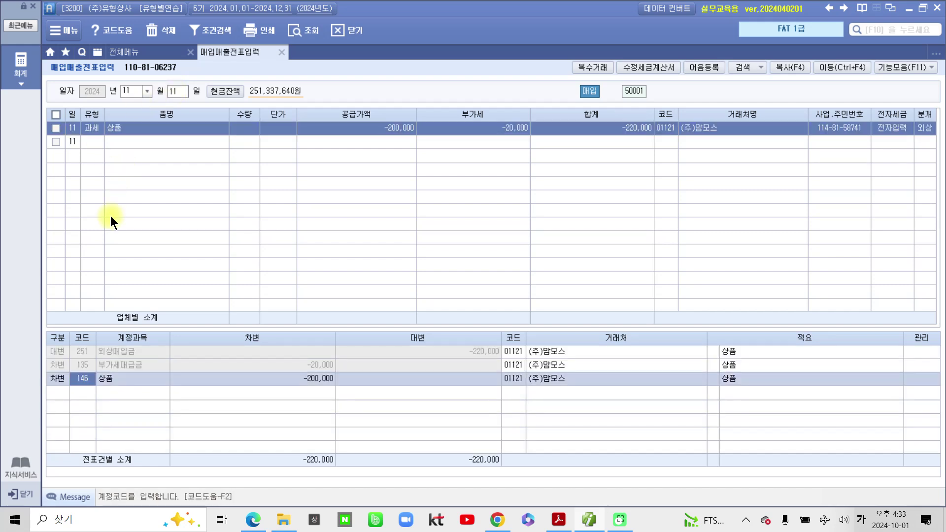
{"action": "left_click", "coordinate": [92, 354]}
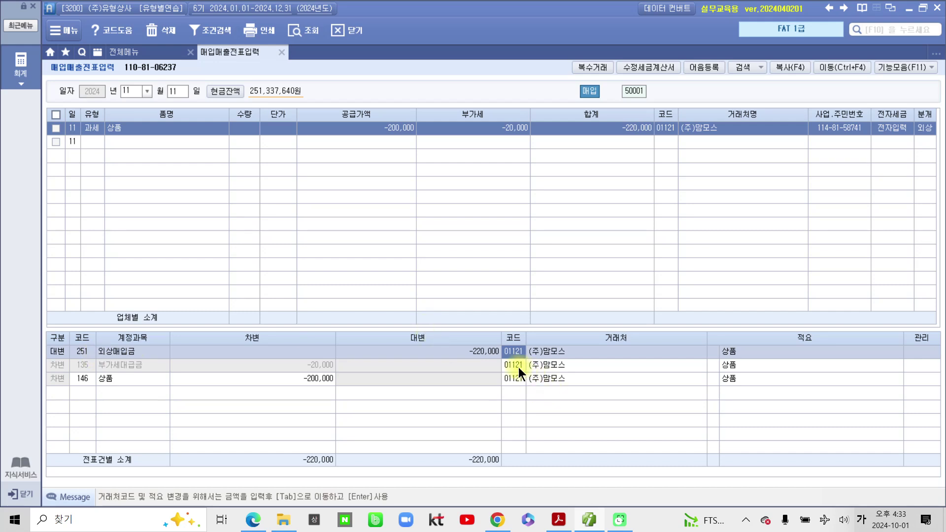
{"action": "left_click", "coordinate": [168, 366]}
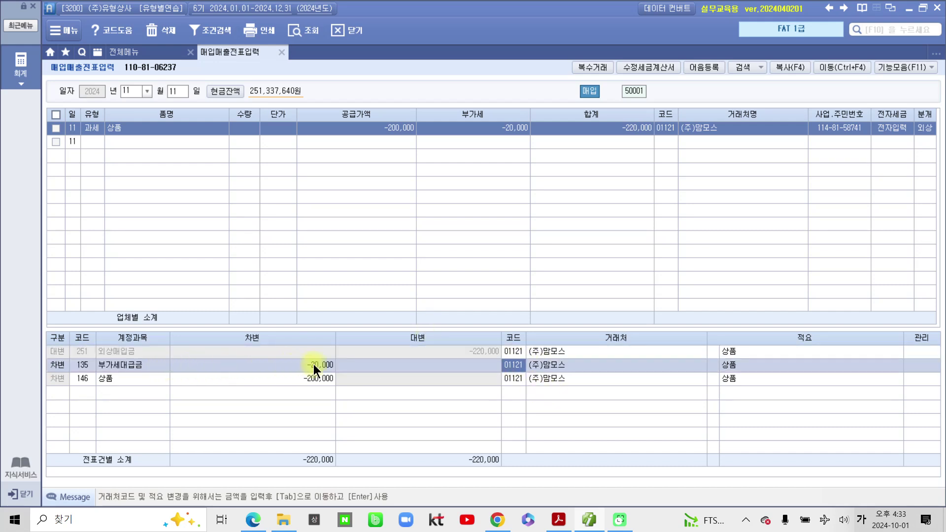
{"action": "left_click", "coordinate": [81, 382]}
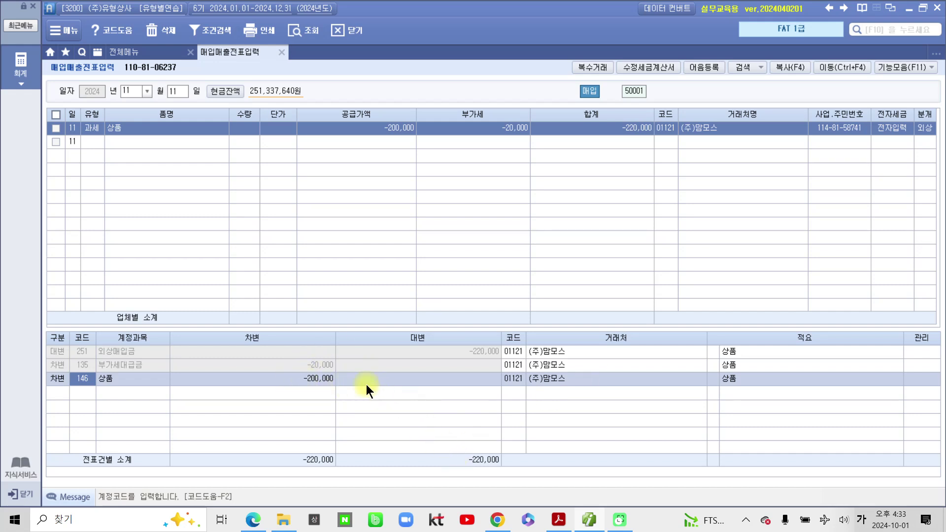
Step: Switch to the textbook PDF, highlight the date 11월 12일 and read the car repair problem
{"action": "left_click", "coordinate": [562, 520]}
{"action": "left_click_drag", "start_coordinate": [195, 308], "coordinate": [257, 308]}
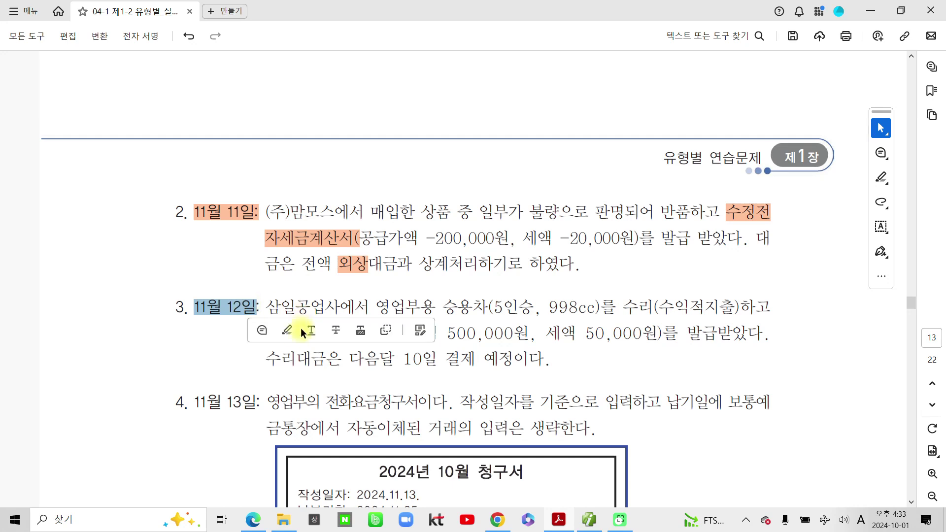
{"action": "left_click", "coordinate": [288, 330]}
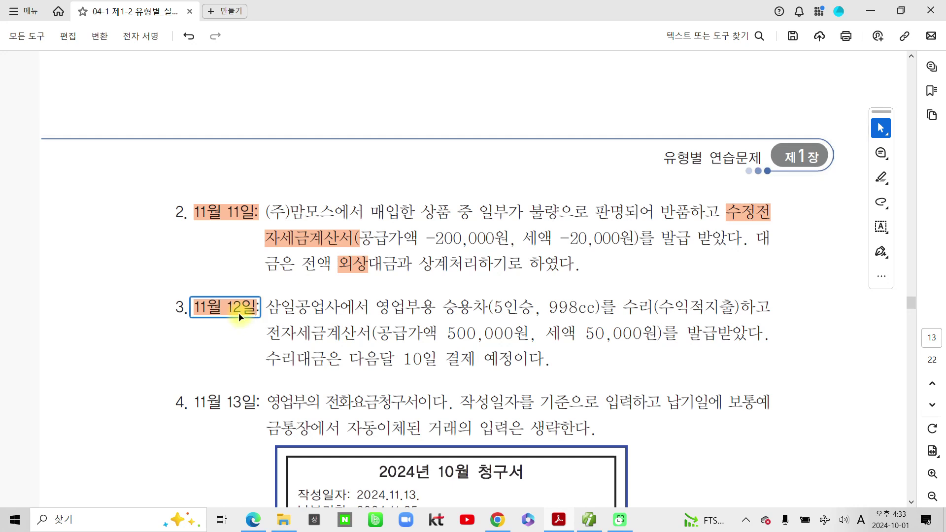
{"action": "scroll", "coordinate": [281, 327], "scroll_direction": "down", "scroll_amount": 2}
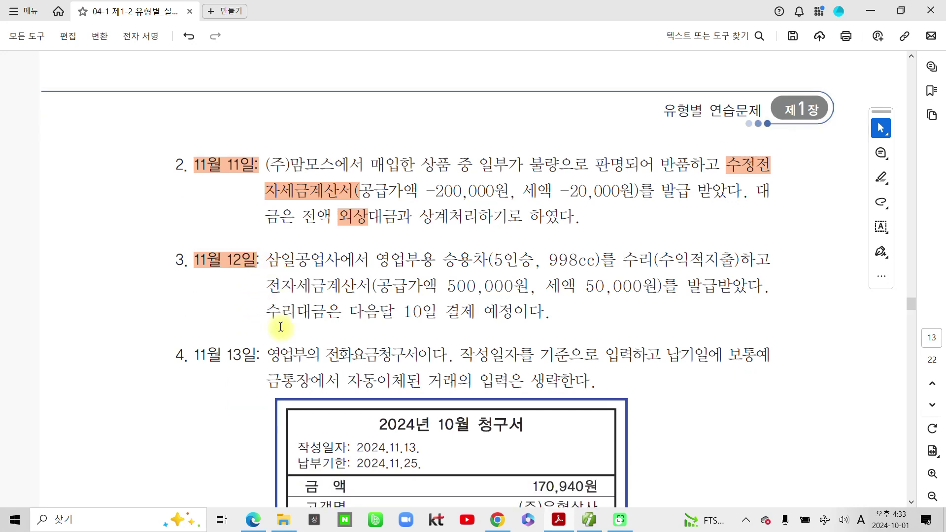
{"action": "scroll", "coordinate": [278, 318], "scroll_direction": "down", "scroll_amount": 1}
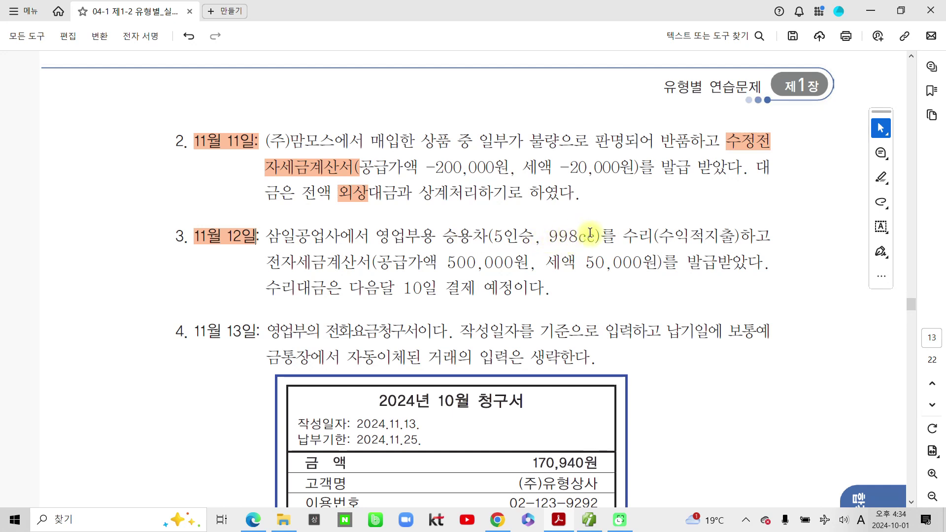
Step: Highlight 998cc, 영업부용 승용차 and 수익적지출 in the November 12 car repair problem
{"action": "left_click_drag", "start_coordinate": [590, 235], "coordinate": [545, 235]}
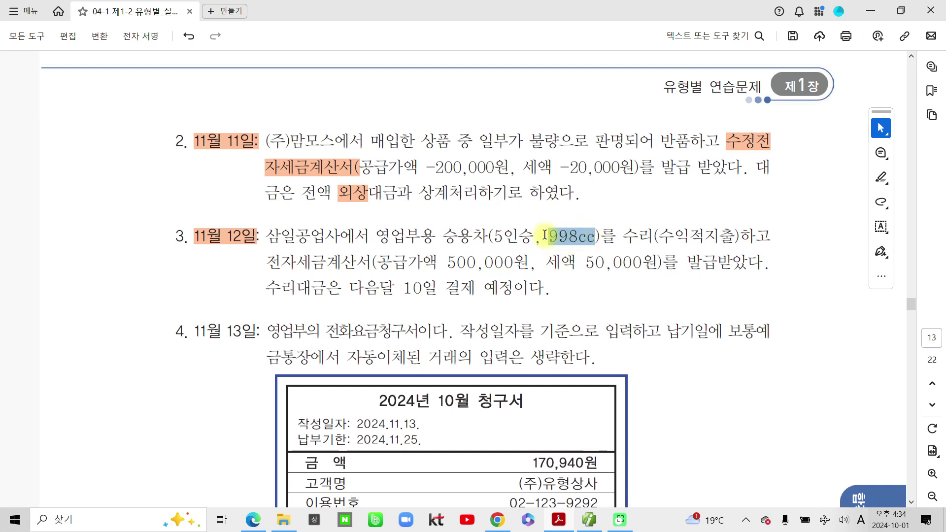
{"action": "left_click", "coordinate": [574, 261]}
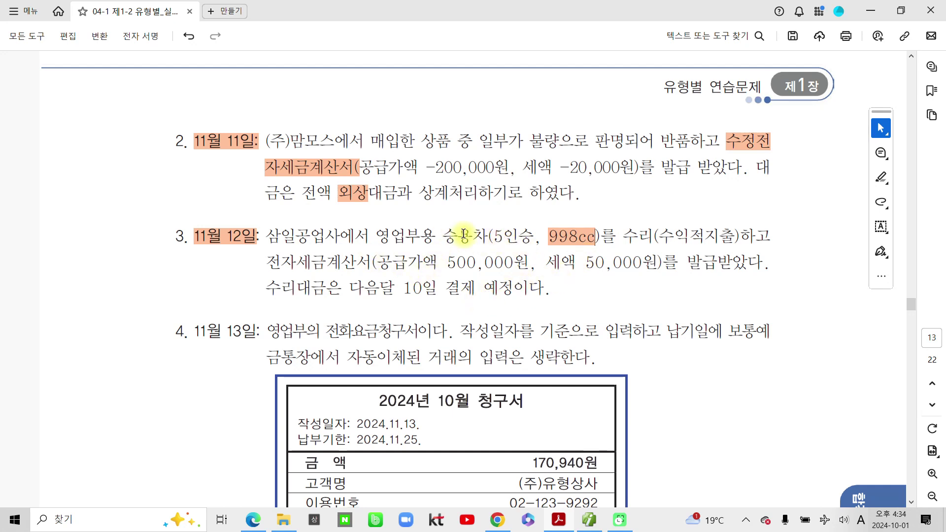
{"action": "left_click_drag", "start_coordinate": [493, 235], "coordinate": [376, 237]}
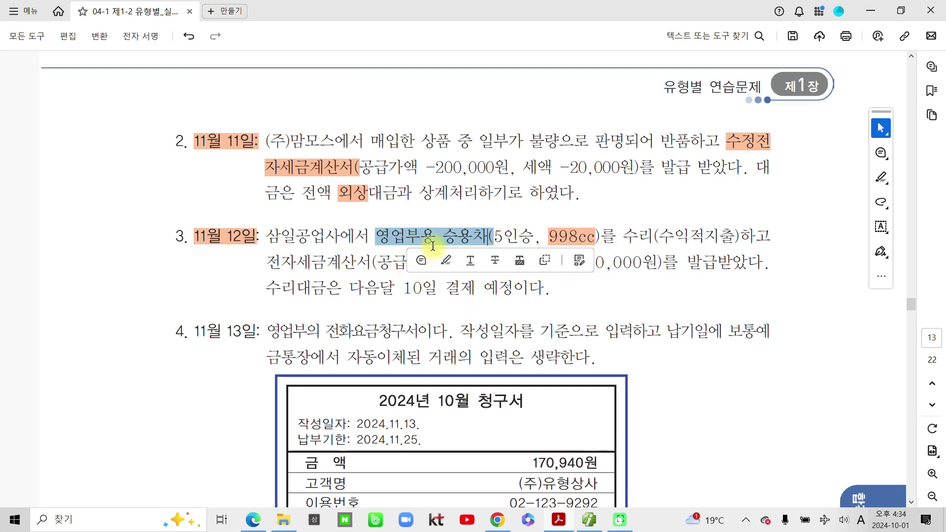
{"action": "left_click", "coordinate": [446, 260]}
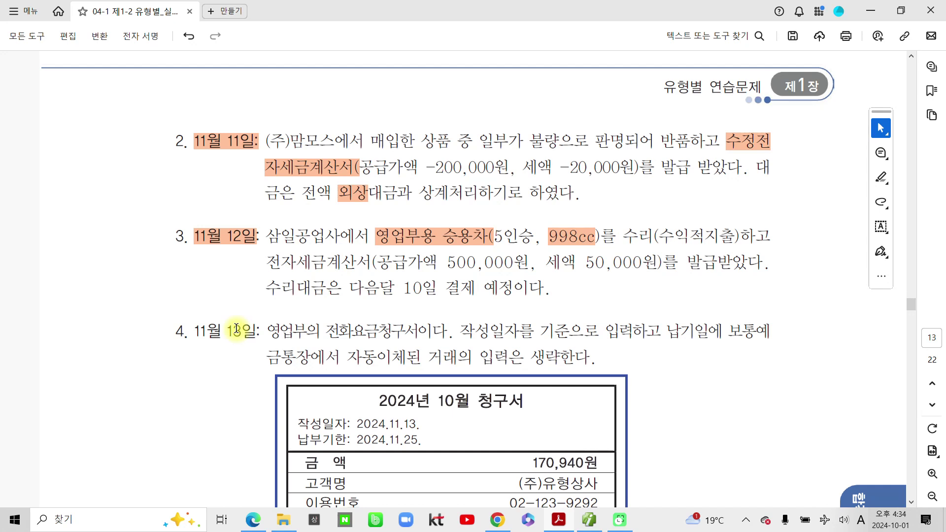
{"action": "left_click_drag", "start_coordinate": [660, 236], "coordinate": [732, 229]}
{"action": "left_click", "coordinate": [758, 260]}
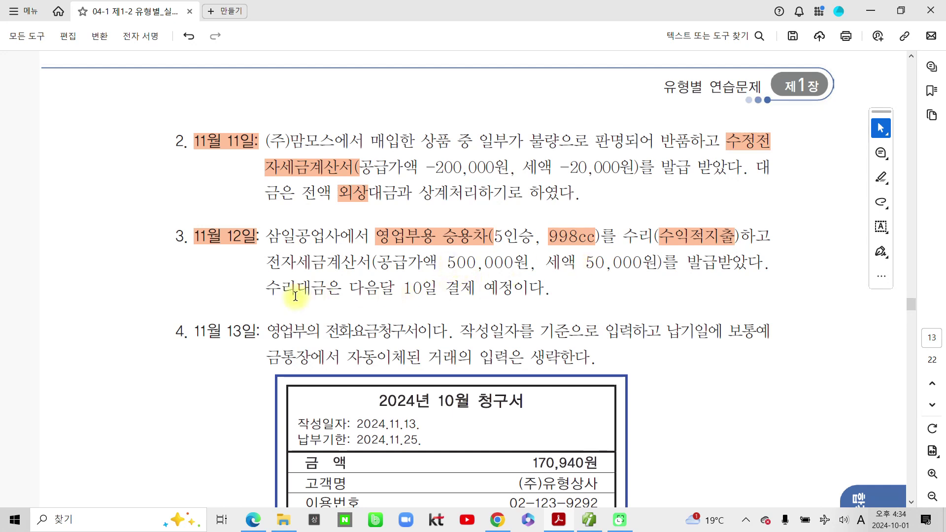
Step: Highlight the payment term 다음달 10일 결제 in the November 12 problem and check its 전자세금계산서 wording
{"action": "left_click_drag", "start_coordinate": [350, 288], "coordinate": [460, 287]}
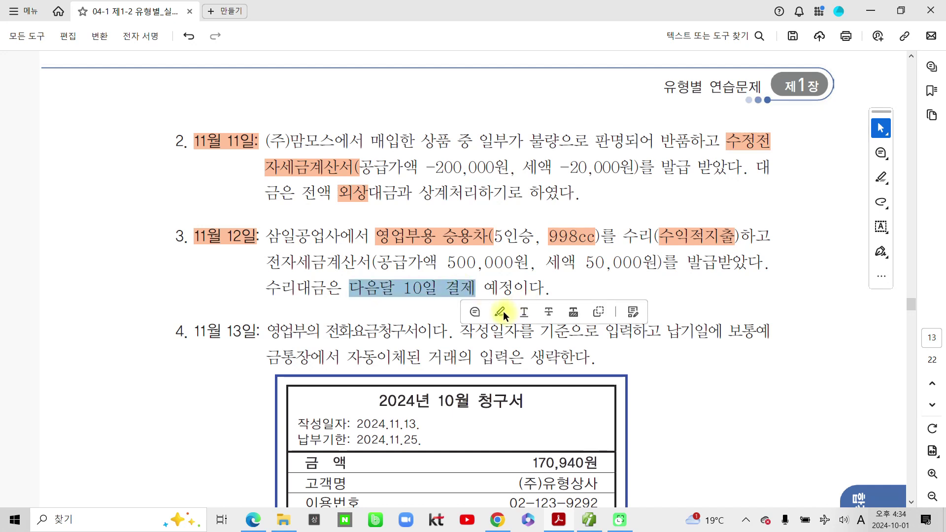
{"action": "left_click", "coordinate": [504, 312]}
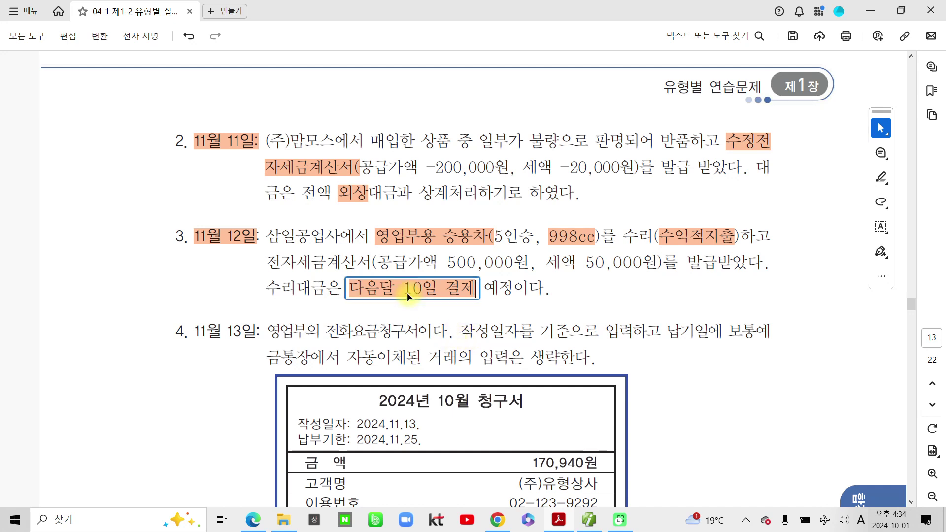
{"action": "left_click_drag", "start_coordinate": [295, 264], "coordinate": [314, 263]}
{"action": "left_click", "coordinate": [293, 266]}
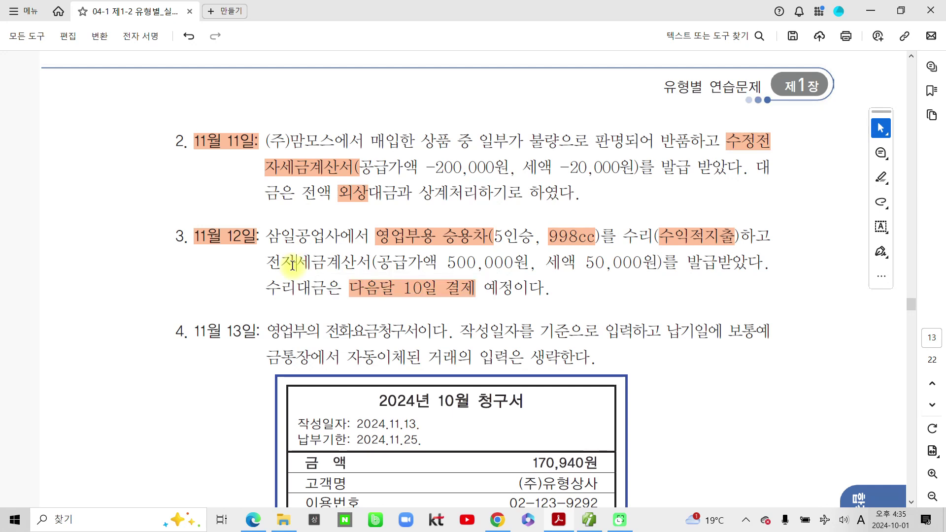
Step: Switch to the accounting program's 매입매출전표입력, set the day to 12 and start a line with type 51 (과세)
{"action": "left_click", "coordinate": [595, 523]}
{"action": "left_click", "coordinate": [175, 95]}
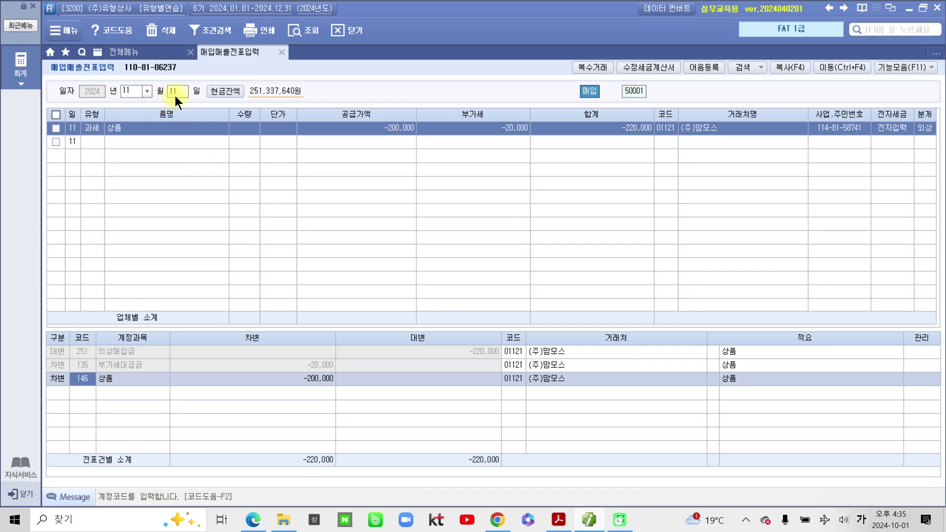
{"action": "type", "text": "12"}
{"action": "key", "text": "Return"}
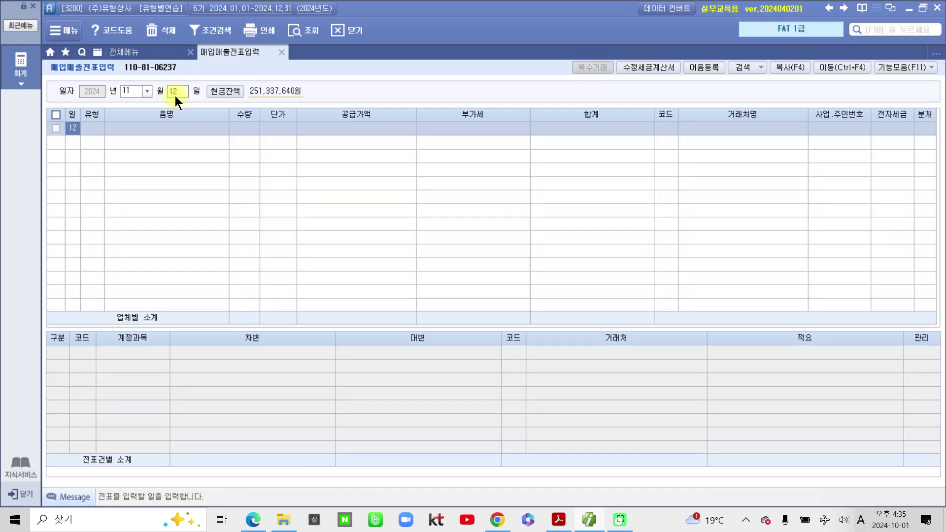
{"action": "key", "text": "Return"}
{"action": "type", "text": "51"}
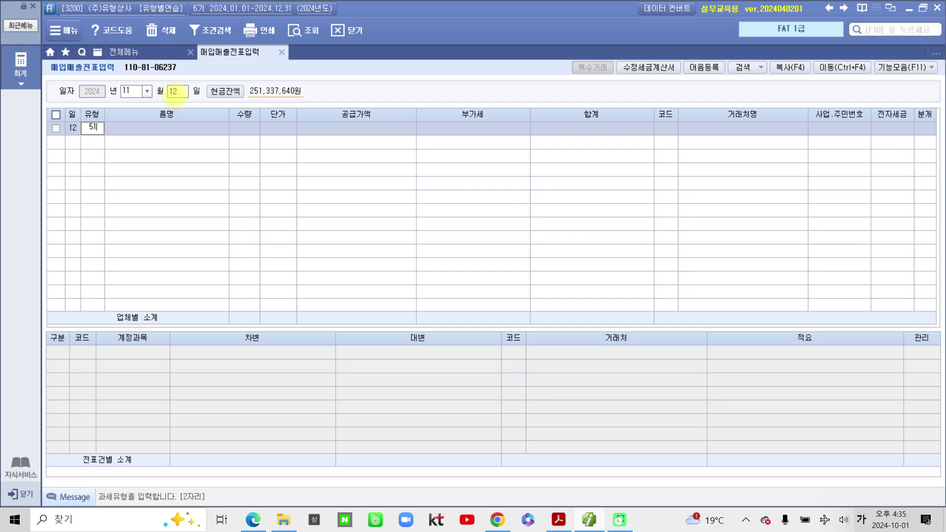
{"action": "key", "text": "Return"}
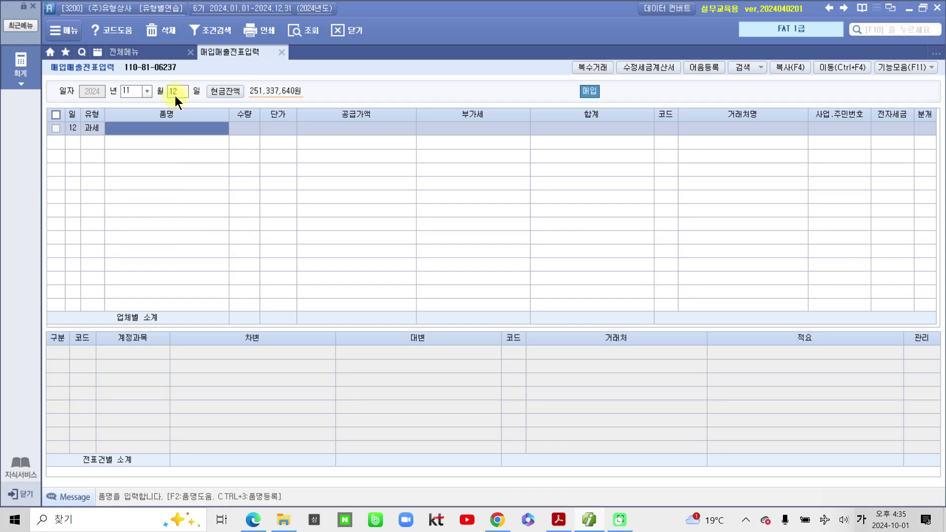
Step: Enter 승용차 수리 as the November 12 item with a supply amount of 500,000, leaving quantity and unit price blank
{"action": "type", "text": "승용"}
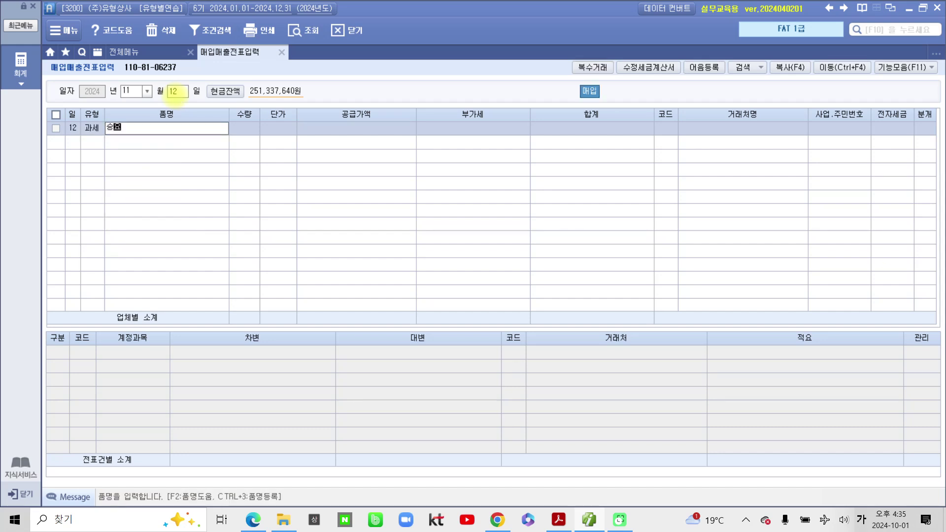
{"action": "type", "text": "차 승"}
{"action": "type", "text": "리"}
{"action": "key", "text": "Return"}
{"action": "key", "text": "Return"}
{"action": "key", "text": "Return"}
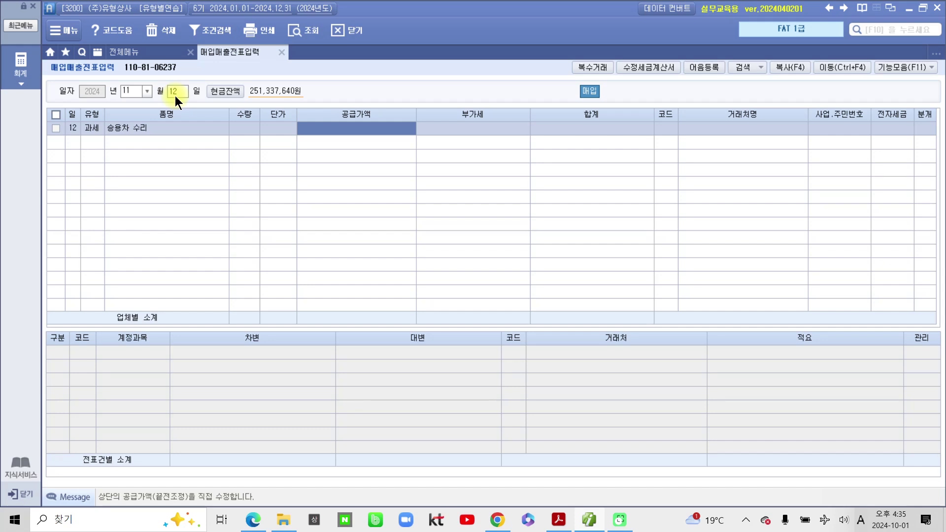
{"action": "type", "text": "500000"}
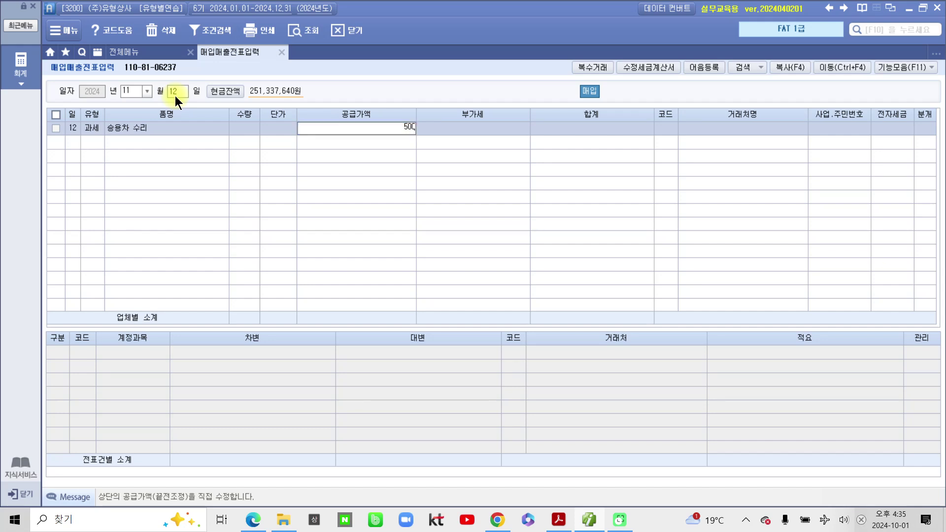
{"action": "key", "text": "Return"}
{"action": "key", "text": "Return"}
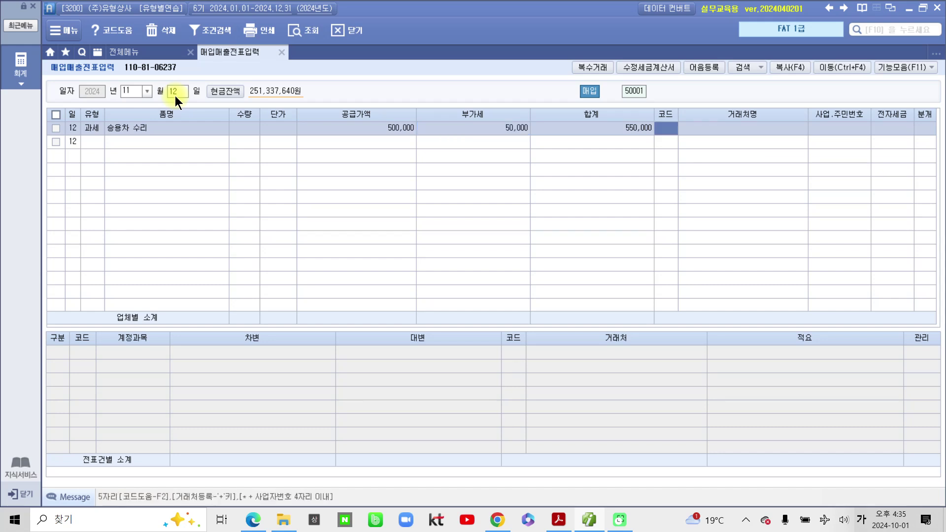
Step: Assign 삼일공업사 as the November 12 line's trading partner and set its electronic tax invoice field to 전자입력
{"action": "type", "text": "삼성"}
{"action": "key", "text": "Return"}
{"action": "key", "text": "Return"}
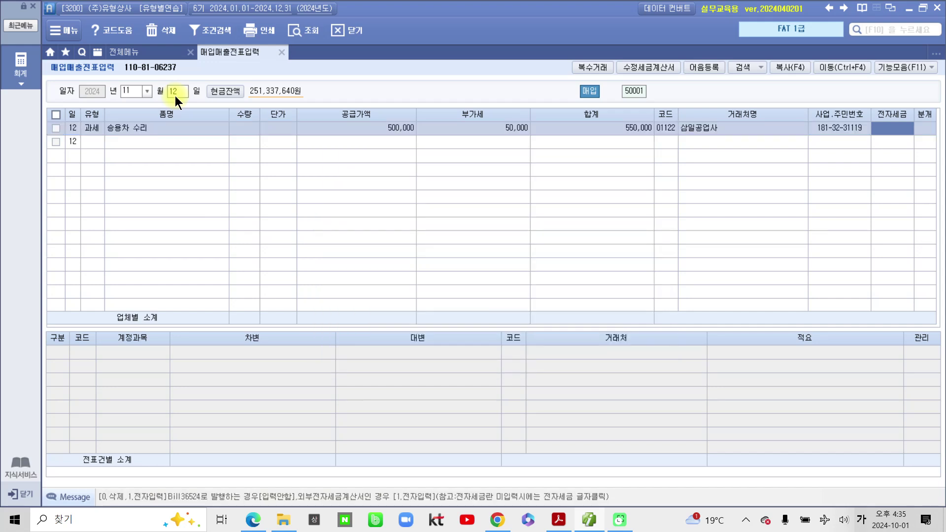
{"action": "type", "text": "1"}
{"action": "key", "text": "Return"}
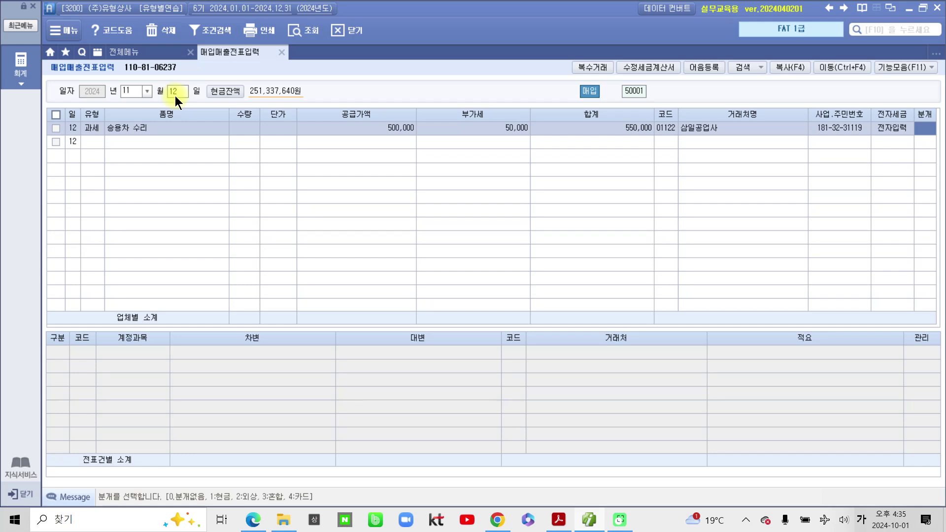
Step: Set the November 12 line's journal type to 혼합 and replace the 상품 debit account with 822 차량유지비
{"action": "type", "text": "3"}
{"action": "key", "text": "Return"}
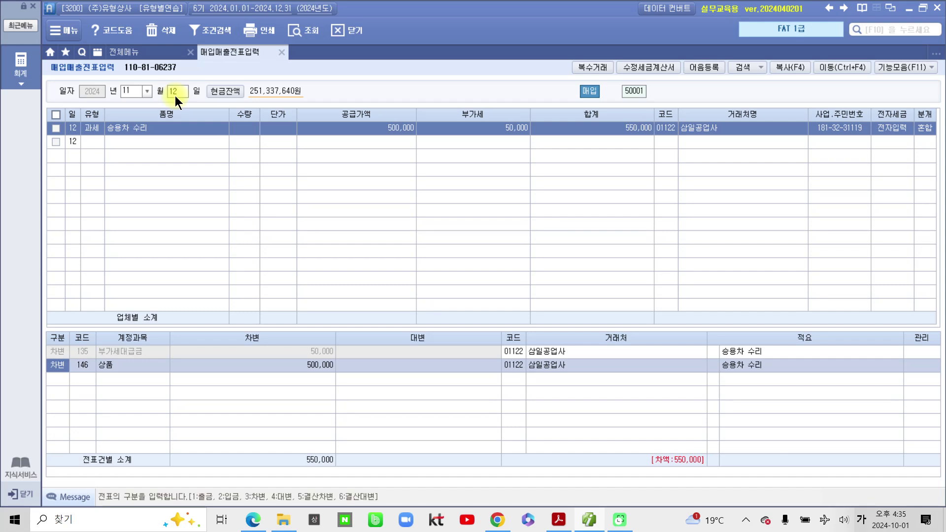
{"action": "left_click", "coordinate": [315, 356]}
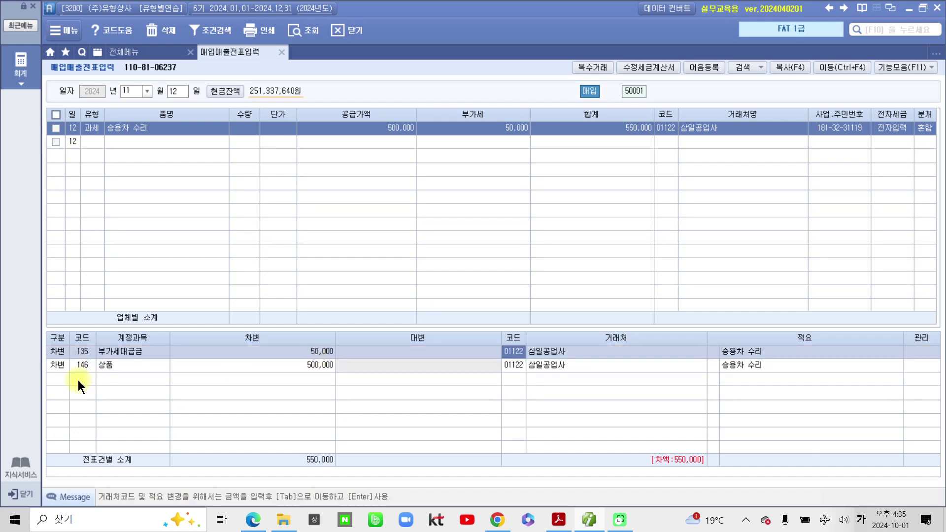
{"action": "left_click", "coordinate": [81, 365]}
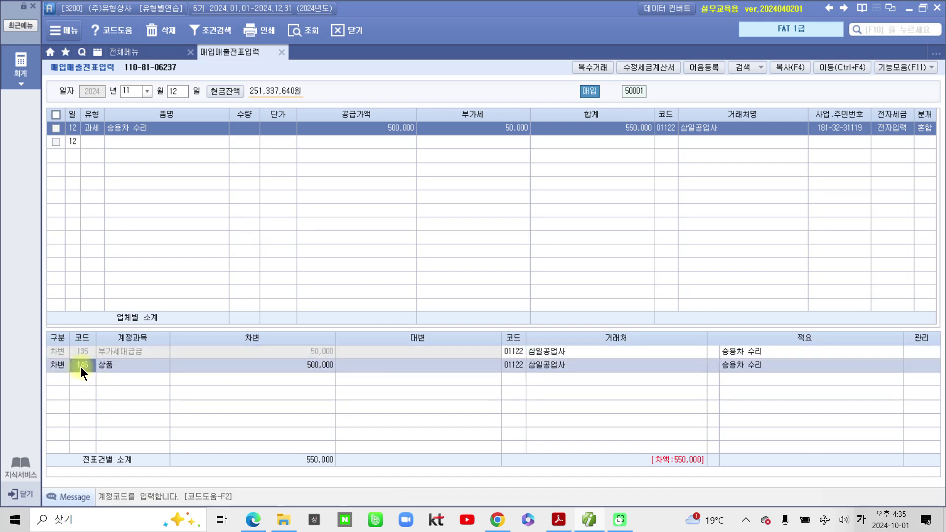
{"action": "type", "text": "차량"}
{"action": "key", "text": "Return"}
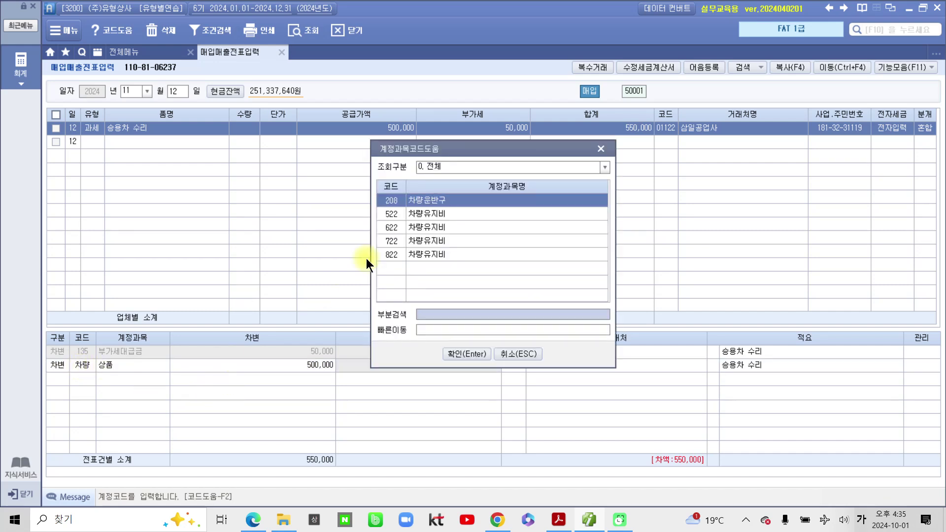
{"action": "left_click", "coordinate": [401, 254]}
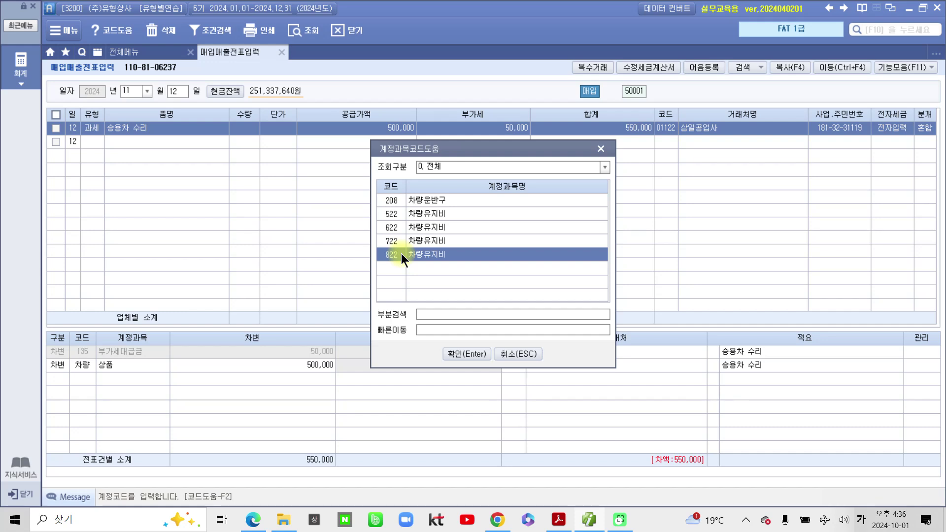
{"action": "left_click", "coordinate": [454, 351]}
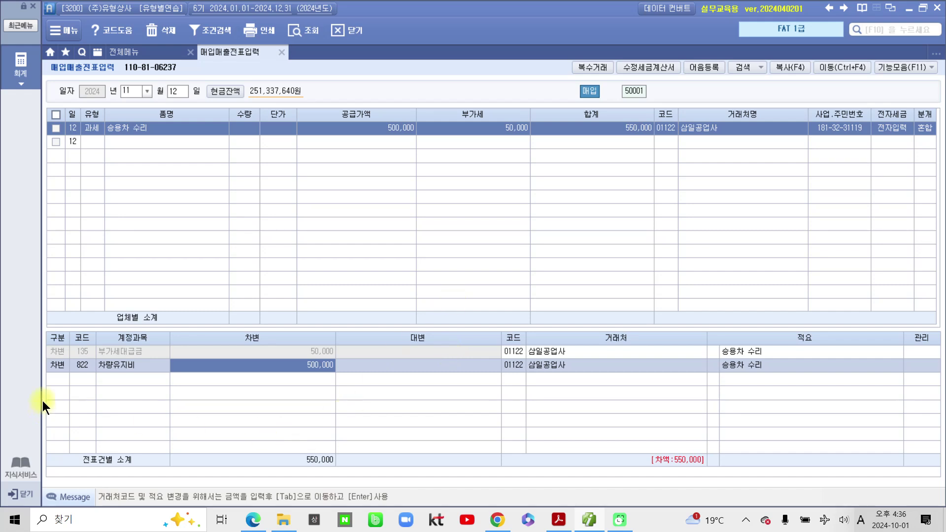
Step: Add a 대변 line to the November 12 journal with account 253 미지급금 for 550,000
{"action": "left_click", "coordinate": [51, 378]}
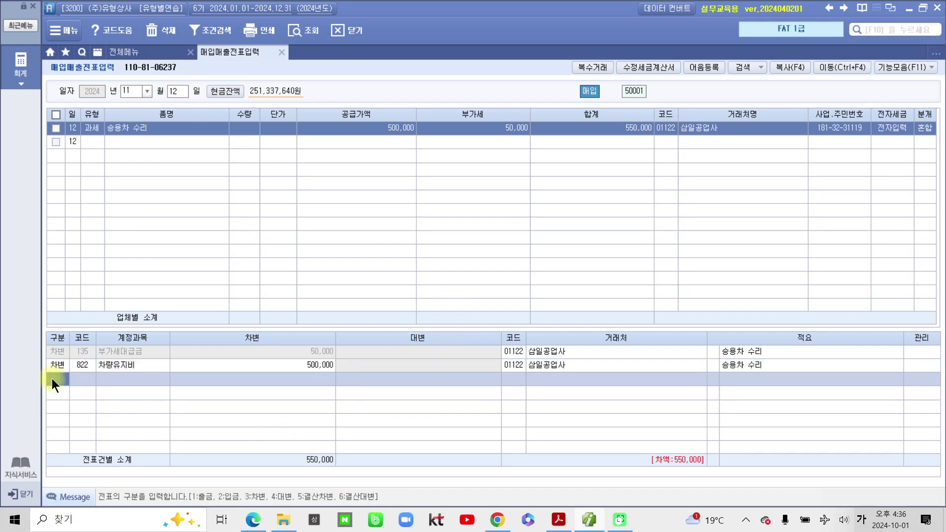
{"action": "type", "text": "4"}
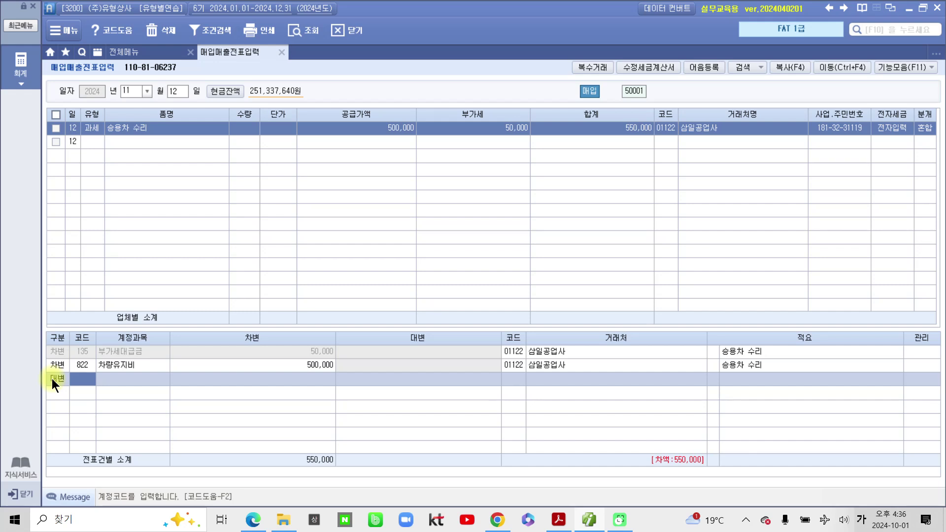
{"action": "type", "text": "253"}
{"action": "key", "text": "Return"}
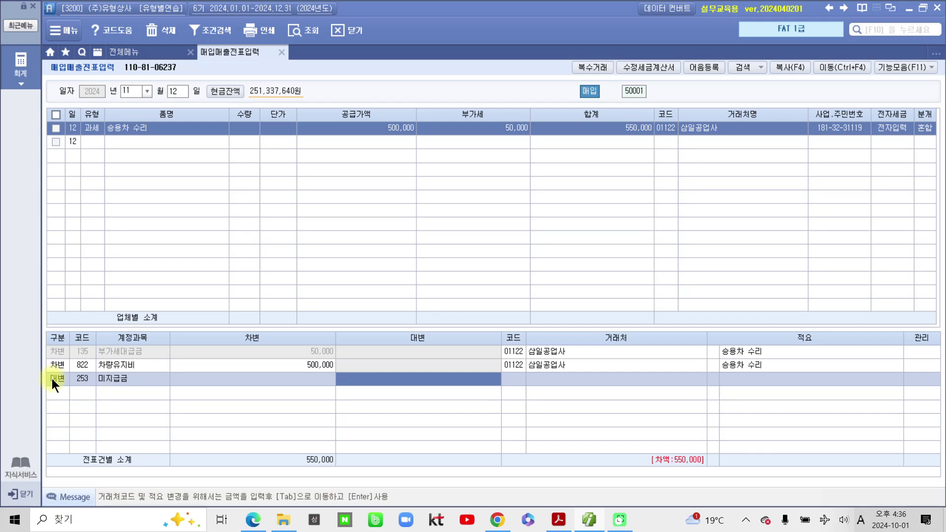
{"action": "type", "text": "550,000"}
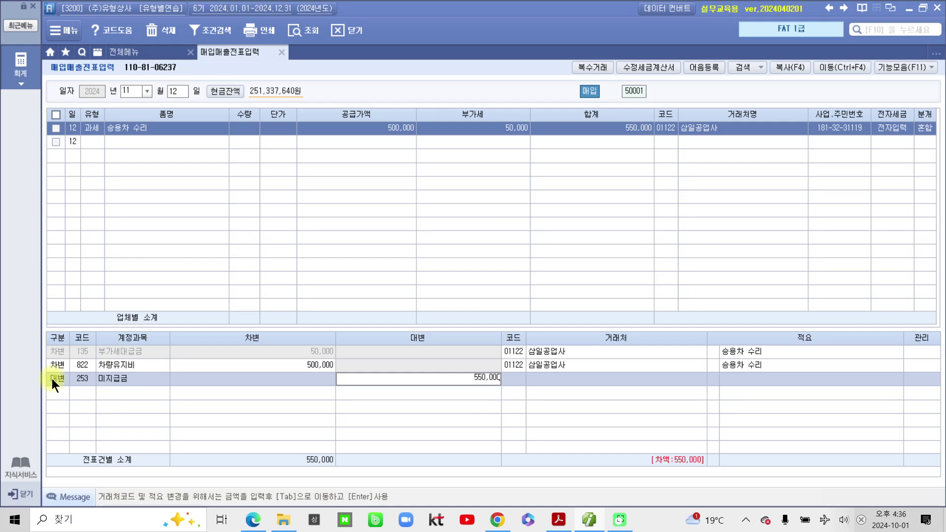
{"action": "key", "text": "Return"}
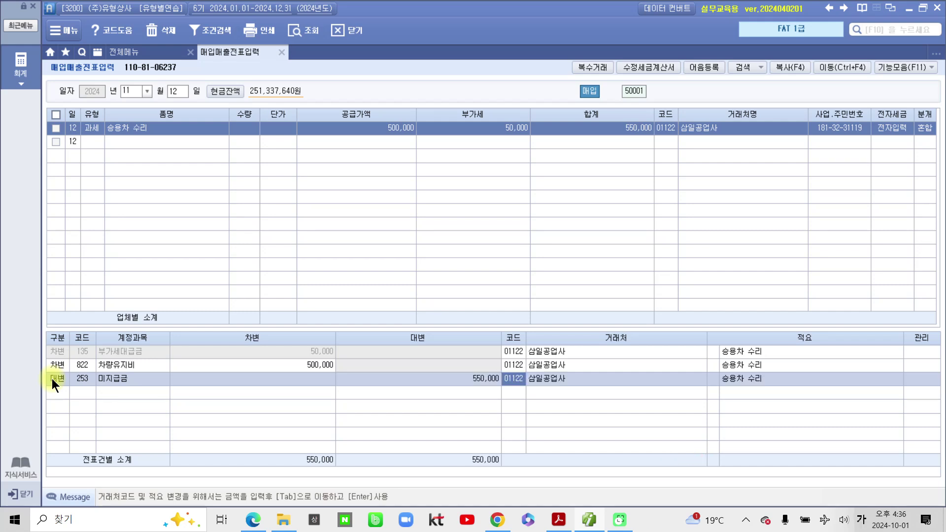
Step: Review the November 12 voucher's trading partners, debit and credit totals, VAT amount against 부가세대급금, and the choice of tax type
{"action": "left_click_drag", "start_coordinate": [559, 406], "coordinate": [538, 398]}
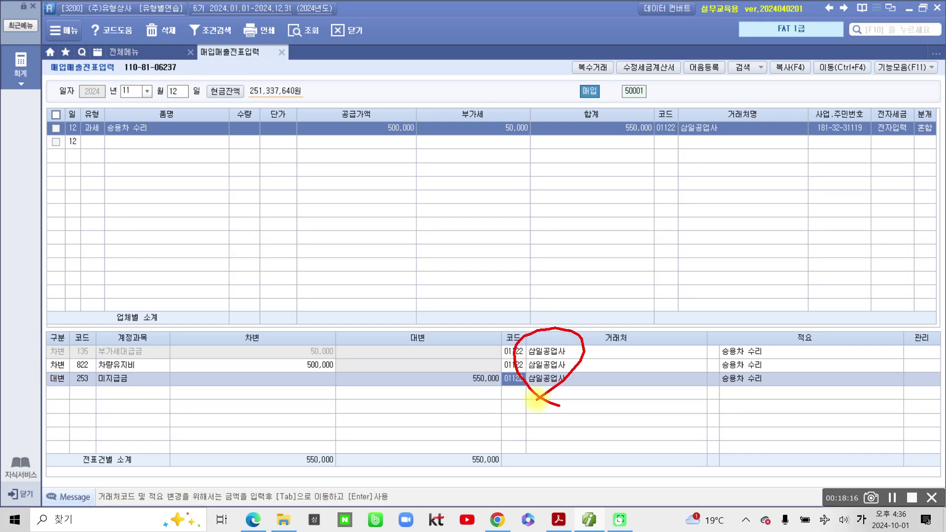
{"action": "mouse_move", "coordinate": [302, 488]}
{"action": "left_mouse_down"}
{"action": "mouse_move", "coordinate": [336, 473]}
{"action": "mouse_move", "coordinate": [314, 499]}
{"action": "left_mouse_up"}
{"action": "mouse_move", "coordinate": [482, 485]}
{"action": "left_mouse_down"}
{"action": "mouse_move", "coordinate": [463, 482]}
{"action": "mouse_move", "coordinate": [497, 493]}
{"action": "left_mouse_up"}
{"action": "left_click_drag", "start_coordinate": [370, 460], "coordinate": [415, 458]}
{"action": "left_click_drag", "start_coordinate": [371, 480], "coordinate": [421, 487]}
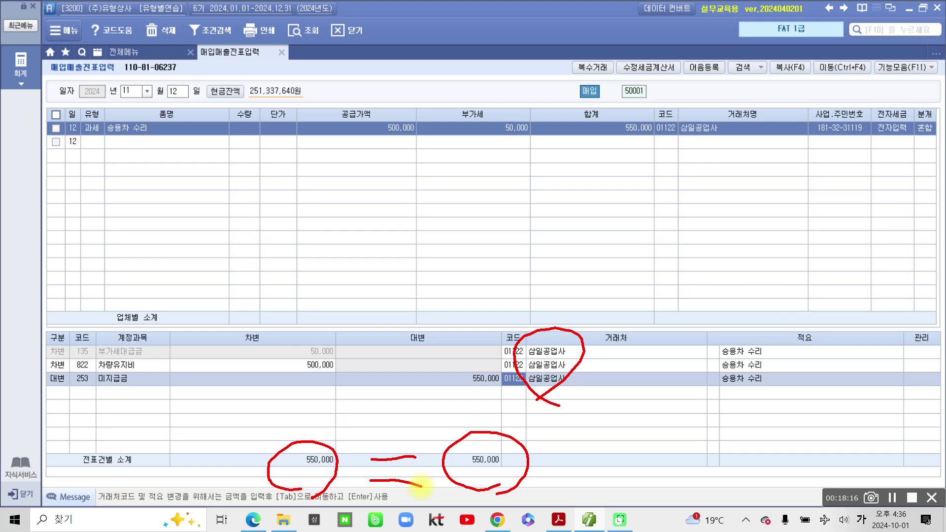
{"action": "mouse_move", "coordinate": [516, 160]}
{"action": "left_mouse_down"}
{"action": "mouse_move", "coordinate": [482, 111]}
{"action": "mouse_move", "coordinate": [531, 150]}
{"action": "left_mouse_up"}
{"action": "mouse_move", "coordinate": [527, 170]}
{"action": "left_mouse_down"}
{"action": "mouse_move", "coordinate": [146, 296]}
{"action": "mouse_move", "coordinate": [141, 345]}
{"action": "mouse_move", "coordinate": [203, 365]}
{"action": "mouse_move", "coordinate": [344, 363]}
{"action": "left_mouse_up"}
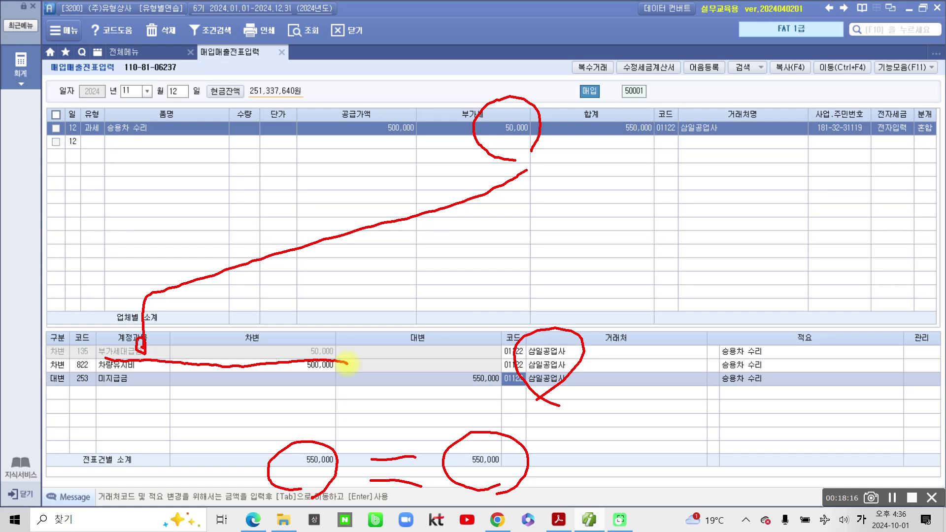
{"action": "mouse_move", "coordinate": [79, 109]}
{"action": "left_mouse_down"}
{"action": "mouse_move", "coordinate": [96, 107]}
{"action": "mouse_move", "coordinate": [120, 167]}
{"action": "left_mouse_up"}
{"action": "left_click_drag", "start_coordinate": [84, 180], "coordinate": [71, 230]}
{"action": "mouse_move", "coordinate": [74, 197]}
{"action": "left_mouse_down"}
{"action": "mouse_move", "coordinate": [96, 197]}
{"action": "mouse_move", "coordinate": [130, 224]}
{"action": "left_mouse_up"}
{"action": "left_click_drag", "start_coordinate": [115, 189], "coordinate": [114, 237]}
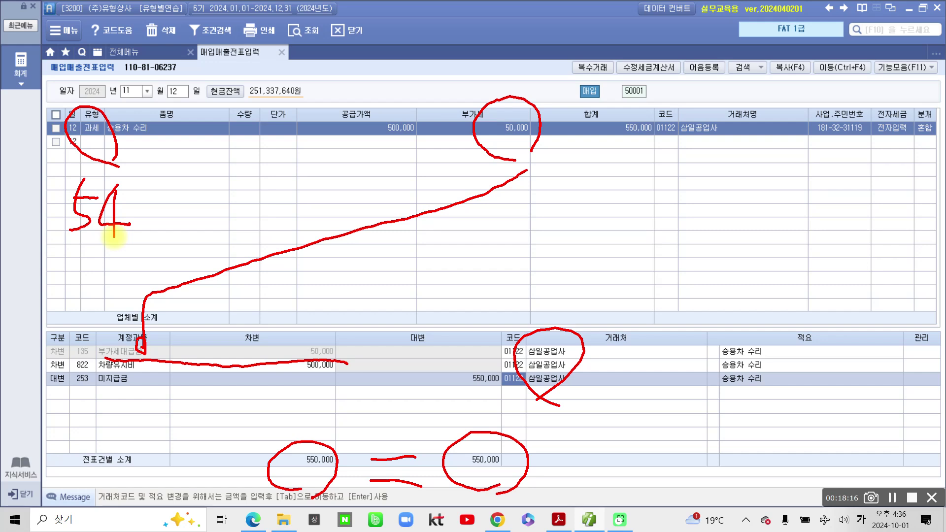
{"action": "left_click_drag", "start_coordinate": [130, 198], "coordinate": [65, 233]}
{"action": "left_click_drag", "start_coordinate": [60, 191], "coordinate": [131, 231]}
{"action": "left_click_drag", "start_coordinate": [175, 156], "coordinate": [165, 222]}
{"action": "mouse_move", "coordinate": [164, 179]}
{"action": "left_mouse_down"}
{"action": "mouse_move", "coordinate": [191, 175]}
{"action": "mouse_move", "coordinate": [215, 219]}
{"action": "left_mouse_up"}
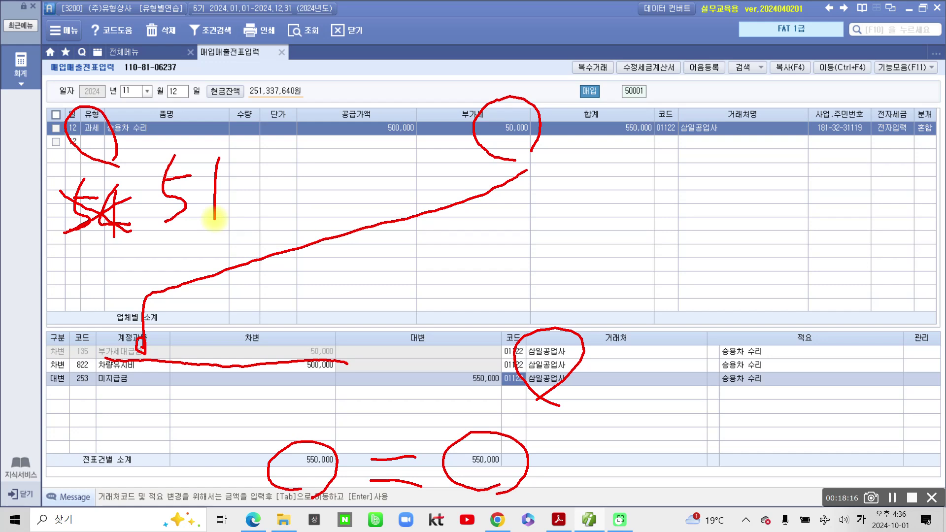
{"action": "mouse_move", "coordinate": [490, 189]}
{"action": "left_mouse_down"}
{"action": "mouse_move", "coordinate": [147, 302]}
{"action": "mouse_move", "coordinate": [143, 339]}
{"action": "mouse_move", "coordinate": [271, 369]}
{"action": "mouse_move", "coordinate": [191, 327]}
{"action": "mouse_move", "coordinate": [100, 356]}
{"action": "left_mouse_up"}
{"action": "key", "text": "Escape"}
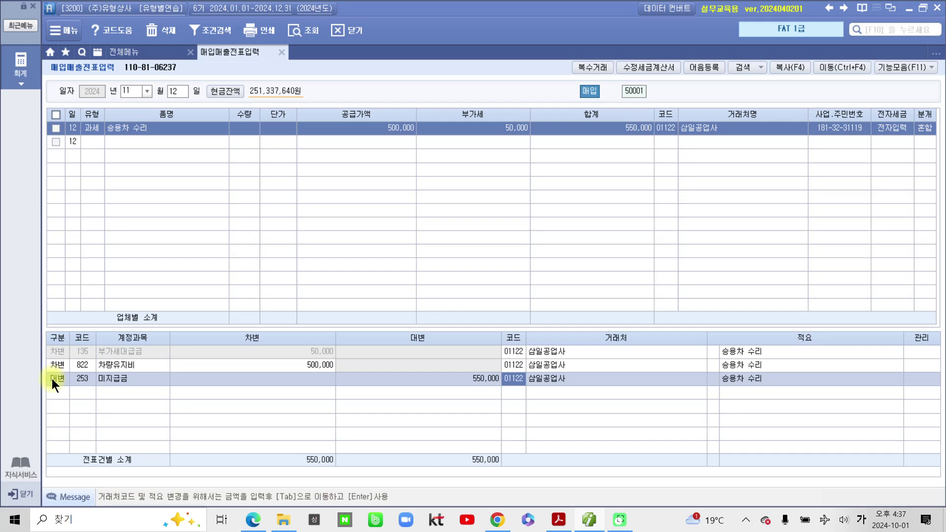
Step: Switch to the textbook PDF and highlight exercise 4's date 11월 13 and the phone bill's issue date line, 작성일자: 2024.11.13
{"action": "left_click", "coordinate": [558, 519]}
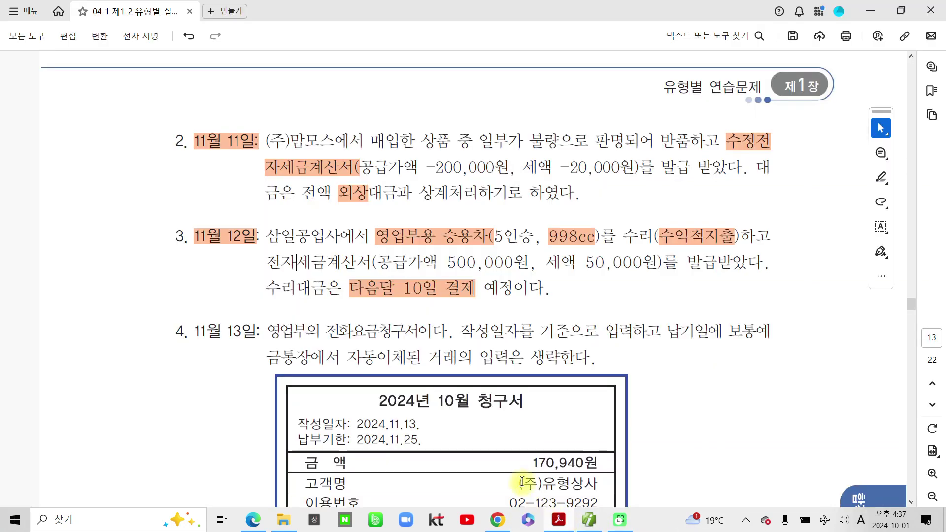
{"action": "scroll", "coordinate": [504, 277], "scroll_direction": "down", "scroll_amount": 2}
{"action": "left_click_drag", "start_coordinate": [194, 236], "coordinate": [243, 237]}
{"action": "left_click", "coordinate": [285, 260]}
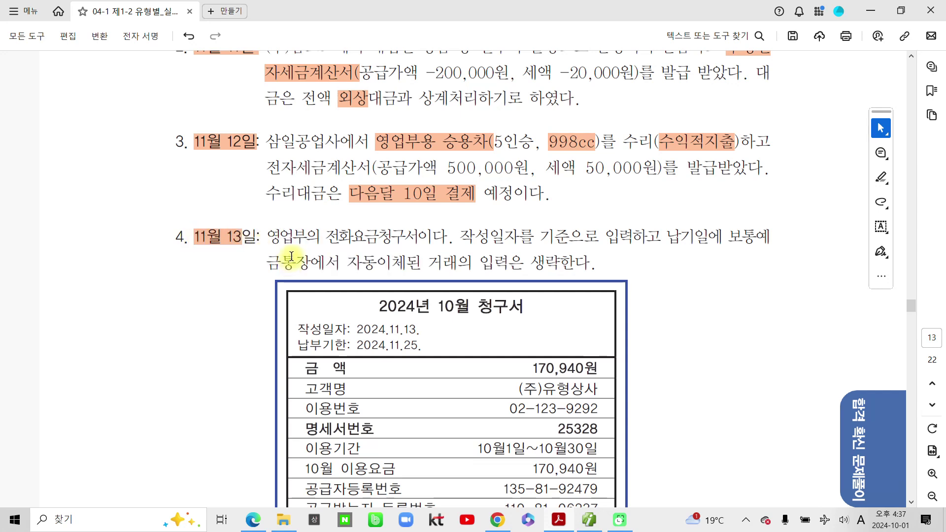
{"action": "scroll", "coordinate": [311, 246], "scroll_direction": "down", "scroll_amount": 1}
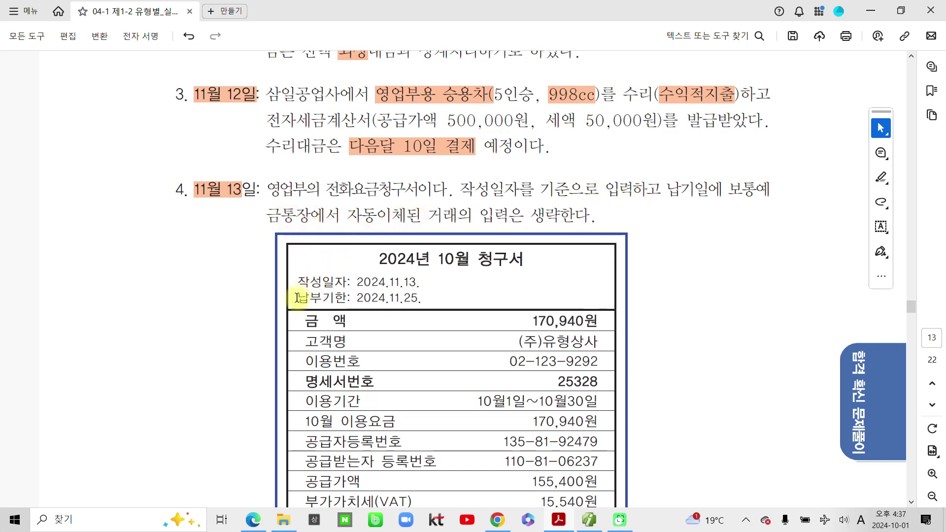
{"action": "left_click_drag", "start_coordinate": [297, 281], "coordinate": [414, 281]}
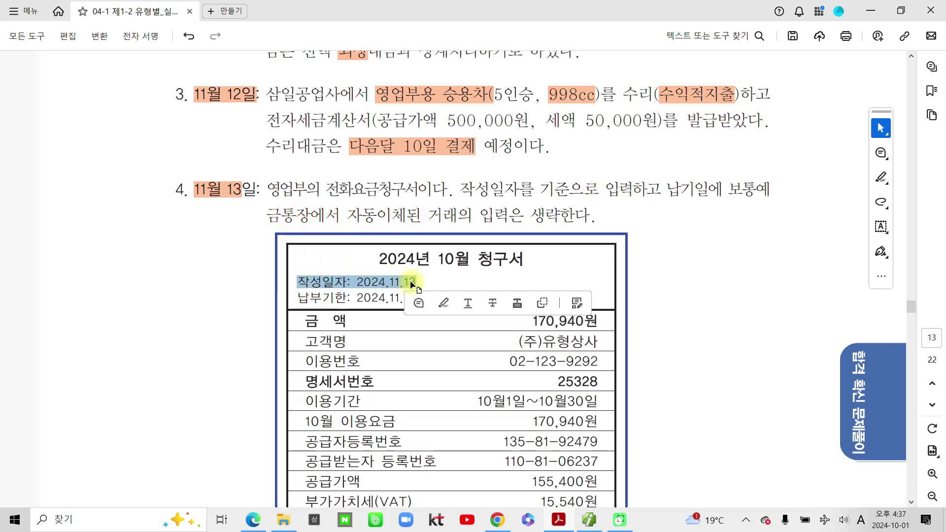
{"action": "left_click", "coordinate": [441, 302]}
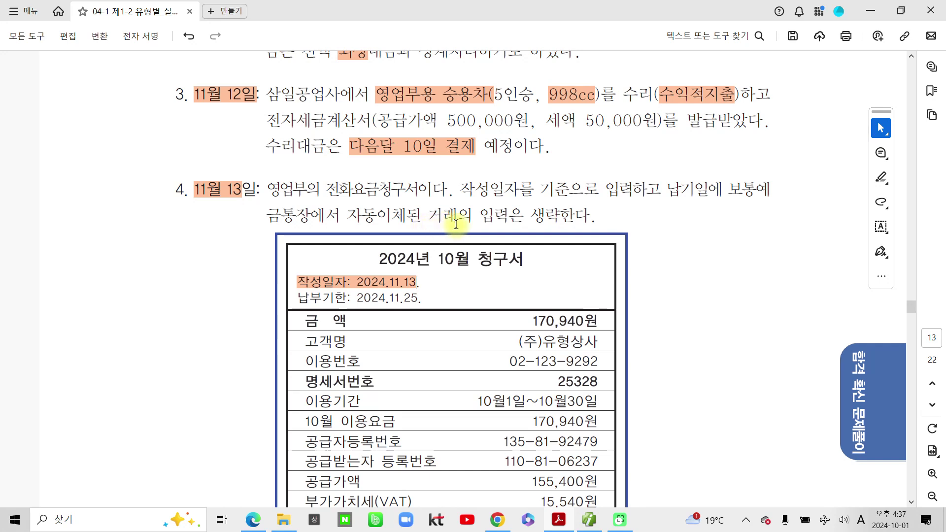
Step: Highlight the phone bill's note stating that it is issued as a 전자세금계산서 under 부가가치세법 시행령 53조 제4항
{"action": "scroll", "coordinate": [480, 230], "scroll_direction": "down", "scroll_amount": 3}
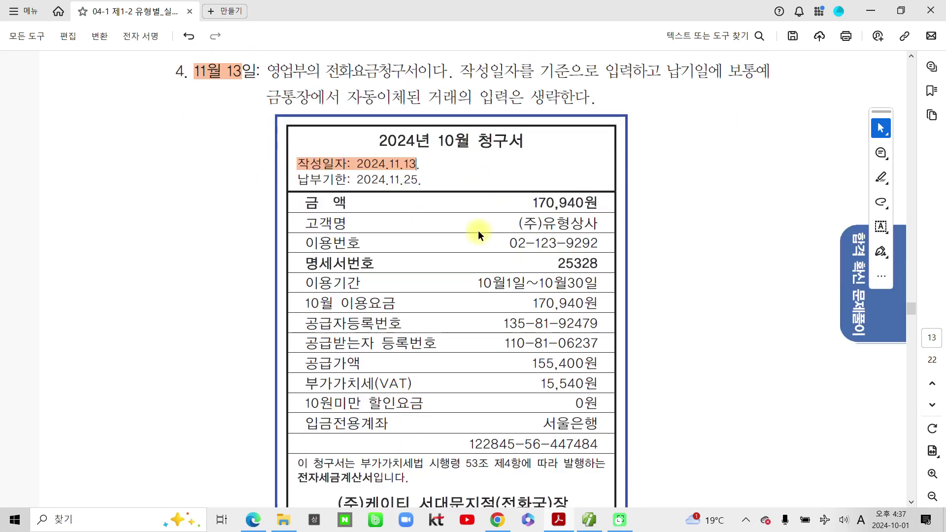
{"action": "scroll", "coordinate": [478, 229], "scroll_direction": "down", "scroll_amount": 2}
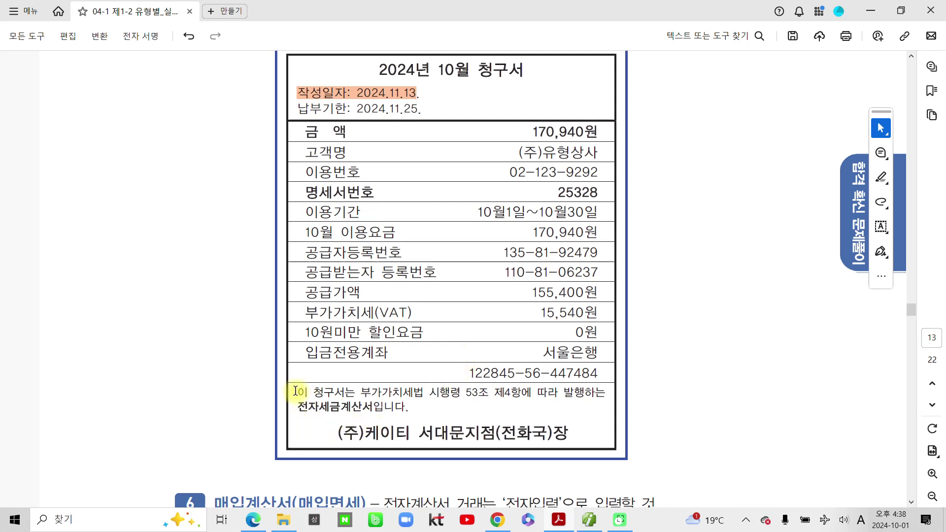
{"action": "left_click_drag", "start_coordinate": [296, 392], "coordinate": [407, 409]}
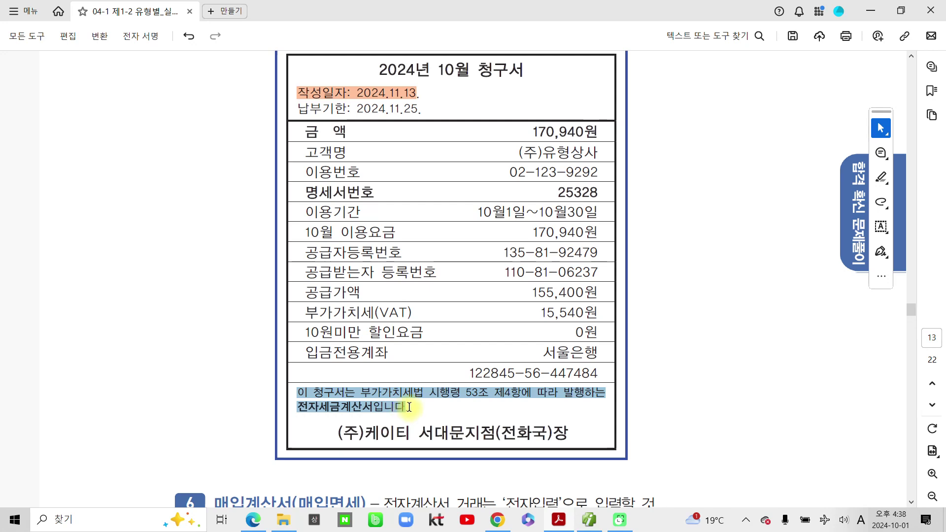
{"action": "left_click", "coordinate": [442, 424]}
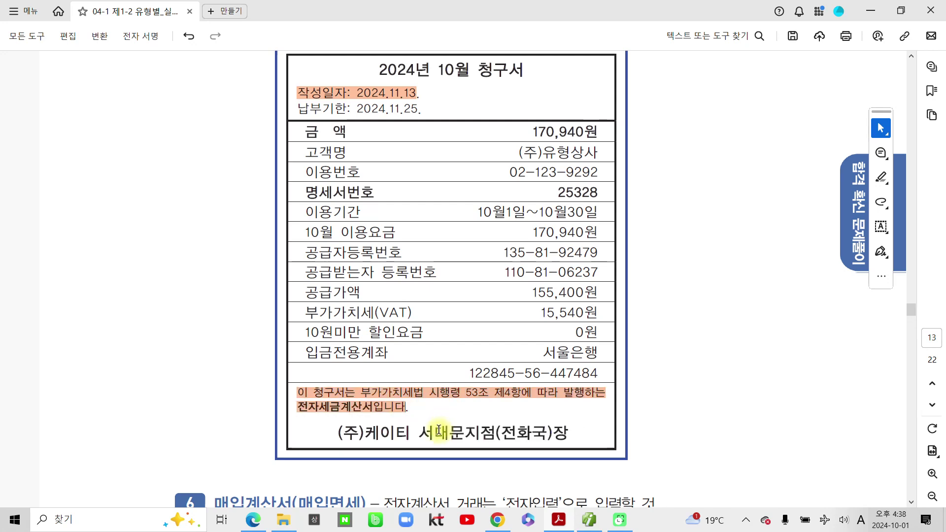
Step: Examine the phone bill's 청구서 title, electronic tax invoice note and VAT amount, marking tax type 51 beside it
{"action": "mouse_move", "coordinate": [504, 90]}
{"action": "left_mouse_down"}
{"action": "mouse_move", "coordinate": [461, 59]}
{"action": "mouse_move", "coordinate": [507, 106]}
{"action": "left_mouse_up"}
{"action": "mouse_move", "coordinate": [275, 379]}
{"action": "left_mouse_down"}
{"action": "mouse_move", "coordinate": [320, 424]}
{"action": "mouse_move", "coordinate": [631, 409]}
{"action": "mouse_move", "coordinate": [547, 369]}
{"action": "mouse_move", "coordinate": [264, 376]}
{"action": "mouse_move", "coordinate": [265, 387]}
{"action": "left_mouse_up"}
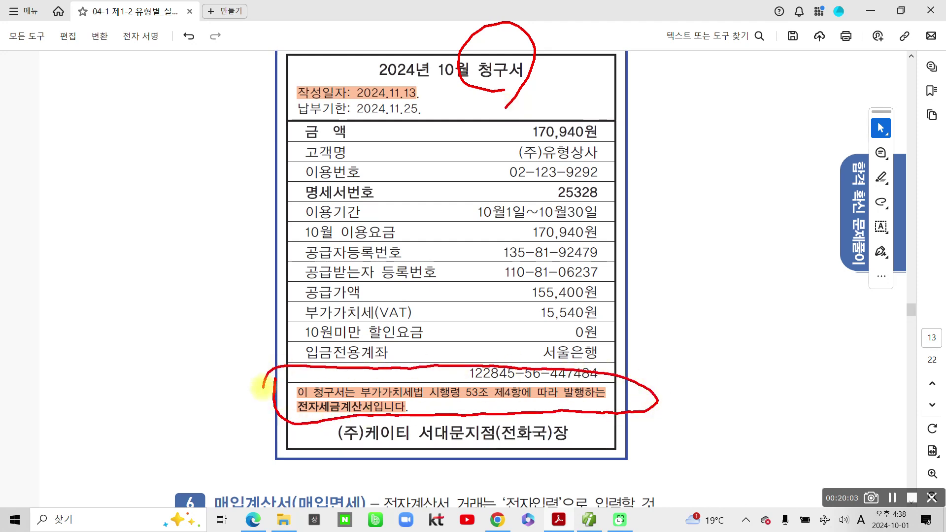
{"action": "mouse_move", "coordinate": [298, 409]}
{"action": "left_mouse_down"}
{"action": "mouse_move", "coordinate": [340, 427]}
{"action": "mouse_move", "coordinate": [363, 397]}
{"action": "mouse_move", "coordinate": [285, 413]}
{"action": "left_mouse_up"}
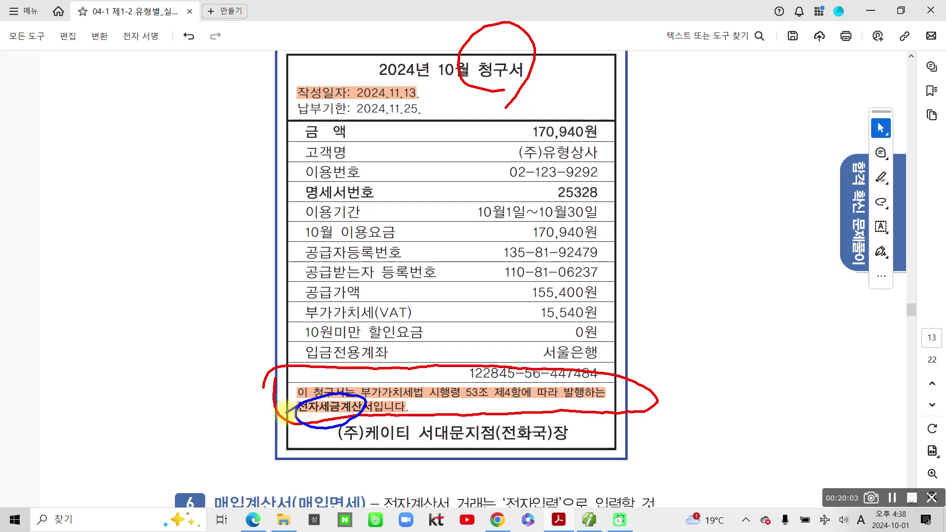
{"action": "mouse_move", "coordinate": [529, 308]}
{"action": "left_mouse_down"}
{"action": "mouse_move", "coordinate": [611, 303]}
{"action": "mouse_move", "coordinate": [506, 309]}
{"action": "left_mouse_up"}
{"action": "left_click_drag", "start_coordinate": [122, 106], "coordinate": [130, 174]}
{"action": "left_click_drag", "start_coordinate": [111, 126], "coordinate": [152, 122]}
{"action": "left_click_drag", "start_coordinate": [169, 101], "coordinate": [163, 167]}
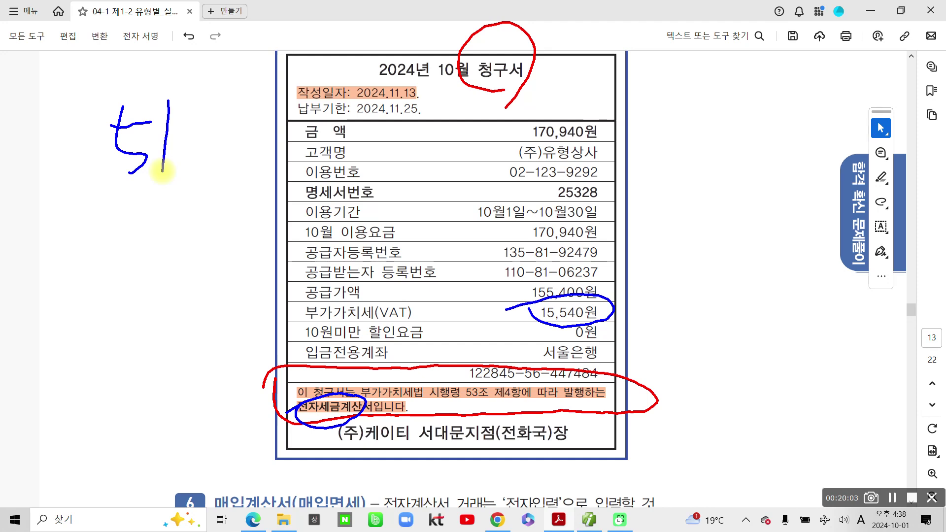
Step: Examine the phone bill's issue date and mark 미지급금 as its credit account, clearing the temporary marks
{"action": "left_click_drag", "start_coordinate": [300, 100], "coordinate": [448, 102]}
{"action": "mouse_move", "coordinate": [653, 110]}
{"action": "left_mouse_down"}
{"action": "mouse_move", "coordinate": [657, 153]}
{"action": "mouse_move", "coordinate": [684, 146]}
{"action": "left_mouse_up"}
{"action": "mouse_move", "coordinate": [697, 101]}
{"action": "left_mouse_down"}
{"action": "mouse_move", "coordinate": [693, 172]}
{"action": "mouse_move", "coordinate": [706, 146]}
{"action": "mouse_move", "coordinate": [730, 154]}
{"action": "left_mouse_up"}
{"action": "left_click_drag", "start_coordinate": [753, 100], "coordinate": [744, 181]}
{"action": "mouse_move", "coordinate": [772, 92]}
{"action": "left_mouse_down"}
{"action": "mouse_move", "coordinate": [811, 127]}
{"action": "mouse_move", "coordinate": [783, 175]}
{"action": "left_mouse_up"}
{"action": "left_click_drag", "start_coordinate": [801, 136], "coordinate": [813, 159]}
{"action": "left_click_drag", "start_coordinate": [821, 102], "coordinate": [821, 140]}
{"action": "mouse_move", "coordinate": [814, 144]}
{"action": "left_mouse_down"}
{"action": "mouse_move", "coordinate": [865, 132]}
{"action": "mouse_move", "coordinate": [842, 189]}
{"action": "left_mouse_up"}
{"action": "mouse_move", "coordinate": [581, 86]}
{"action": "left_mouse_down"}
{"action": "mouse_move", "coordinate": [586, 100]}
{"action": "mouse_move", "coordinate": [613, 95]}
{"action": "left_mouse_up"}
{"action": "mouse_move", "coordinate": [614, 68]}
{"action": "left_mouse_down"}
{"action": "mouse_move", "coordinate": [618, 103]}
{"action": "mouse_move", "coordinate": [624, 90]}
{"action": "left_mouse_up"}
{"action": "left_click_drag", "start_coordinate": [624, 75], "coordinate": [617, 134]}
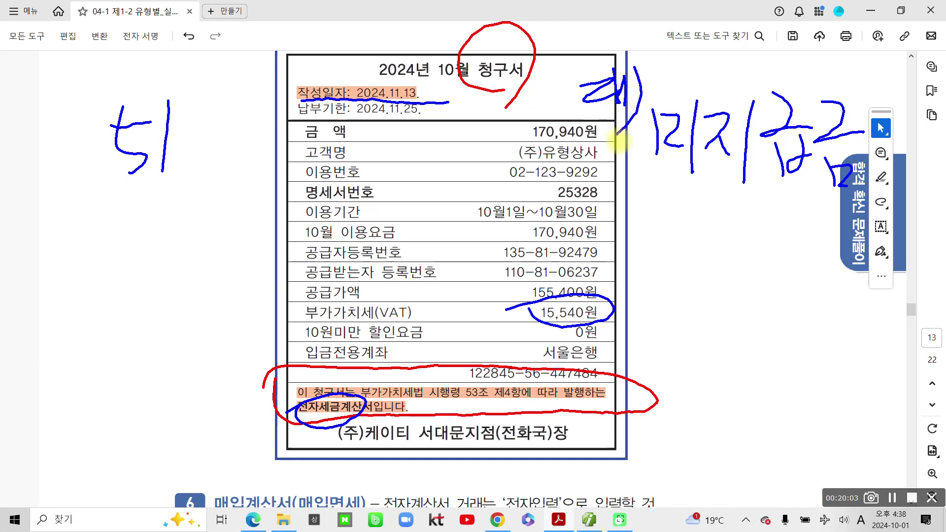
{"action": "key", "text": "Escape"}
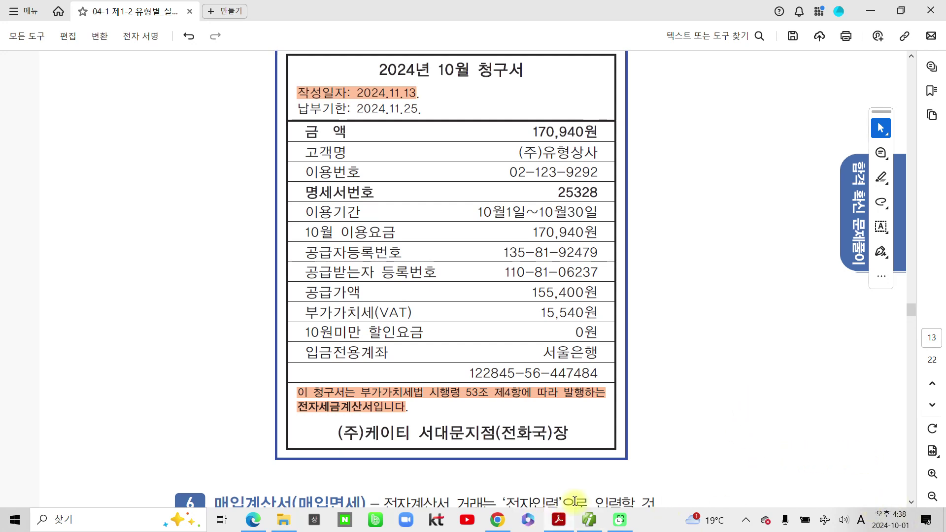
Step: Switch to the 매입매출전표입력 screen in Smart A and start a November 13 purchase line with tax type 51 과세
{"action": "left_click", "coordinate": [589, 520]}
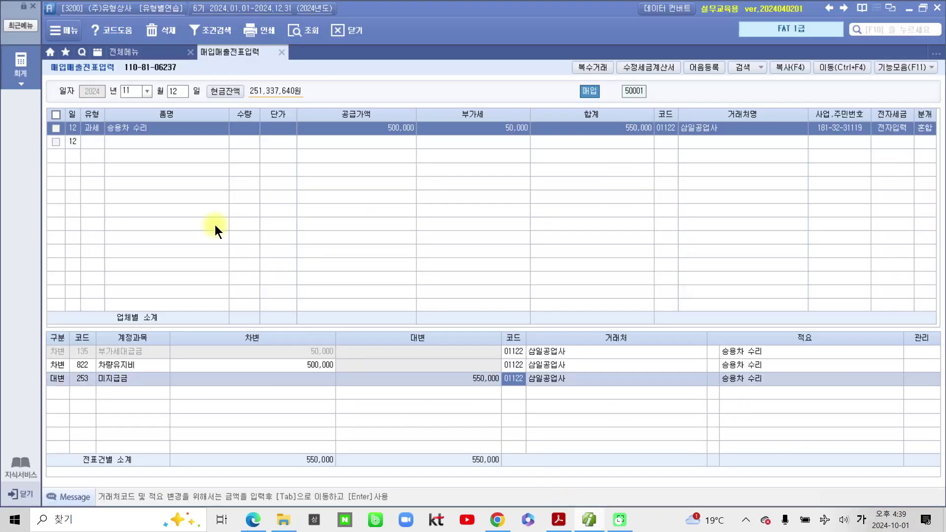
{"action": "left_click", "coordinate": [172, 89]}
{"action": "type", "text": "13"}
{"action": "key", "text": "Return"}
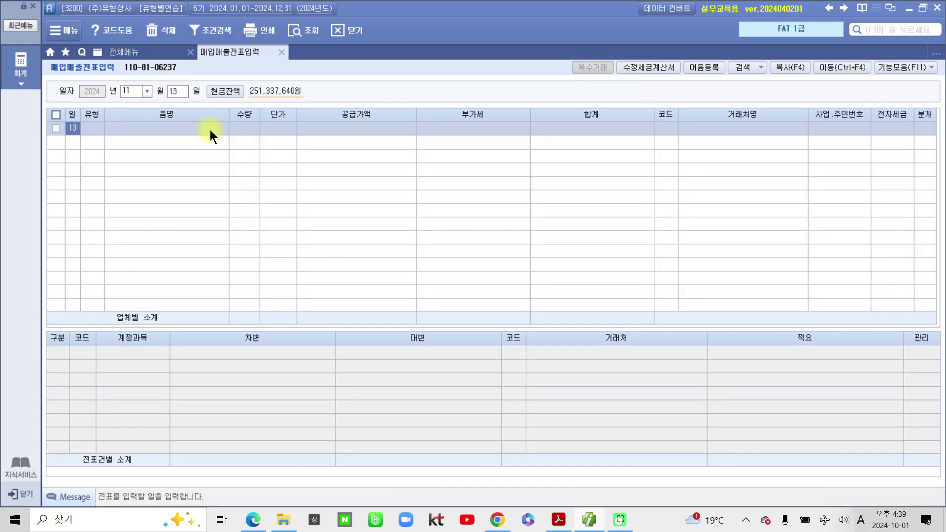
{"action": "key", "text": "Return"}
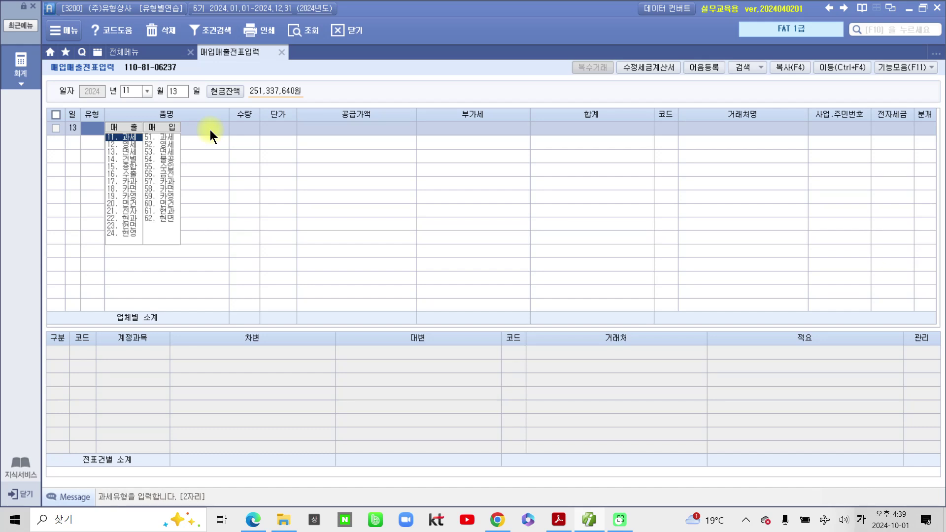
{"action": "type", "text": "11"}
{"action": "key", "text": "Return"}
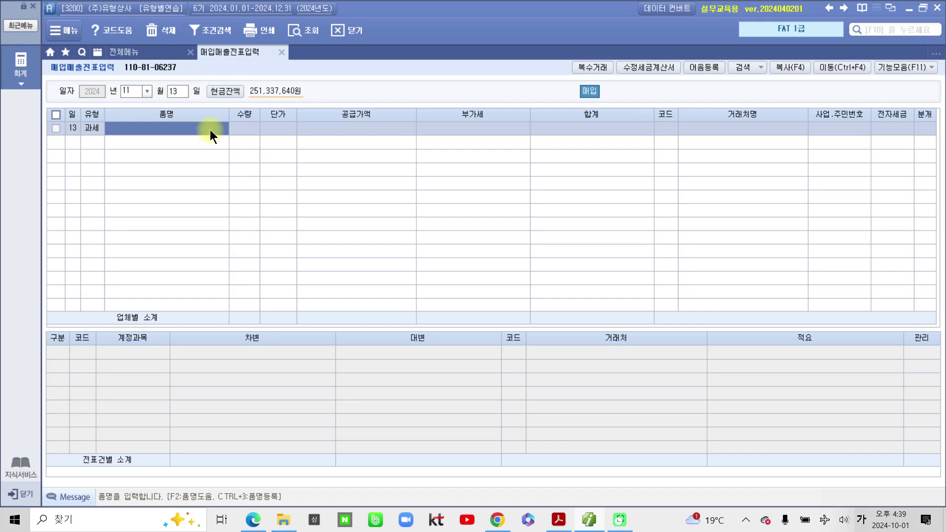
Step: Enter 전화요금 as the November 13 line's item name with a supply value of 155,400
{"action": "type", "text": "전화"}
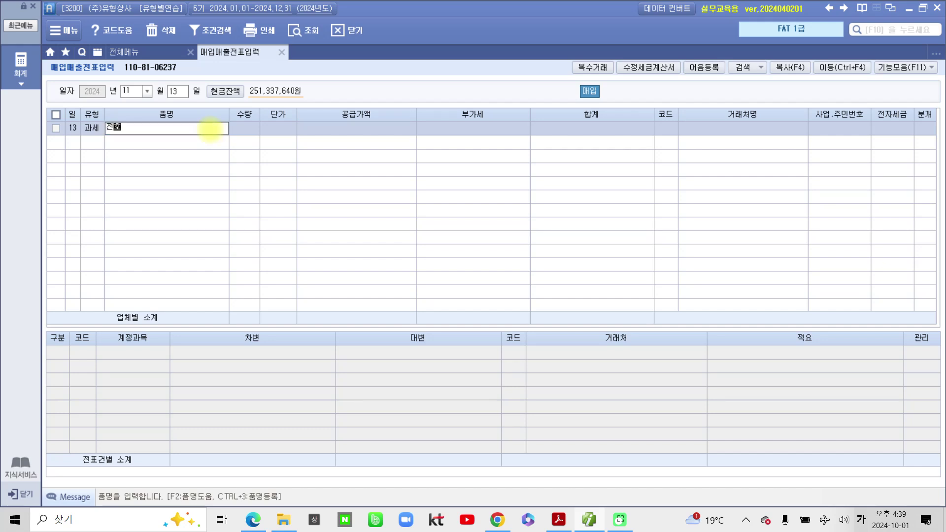
{"action": "type", "text": "요금"}
{"action": "key", "text": "Return"}
{"action": "key", "text": "Return"}
{"action": "key", "text": "Return"}
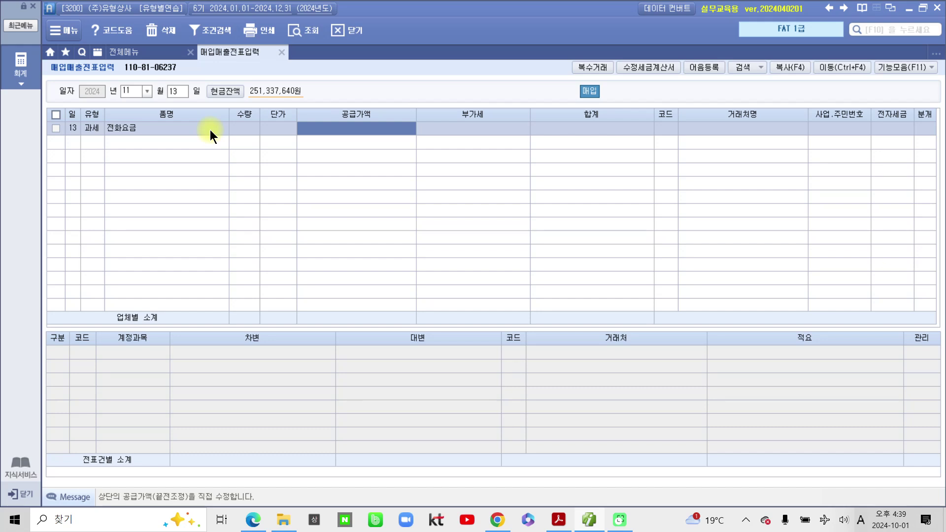
{"action": "type", "text": "155,400"}
{"action": "key", "text": "Return"}
{"action": "key", "text": "Return"}
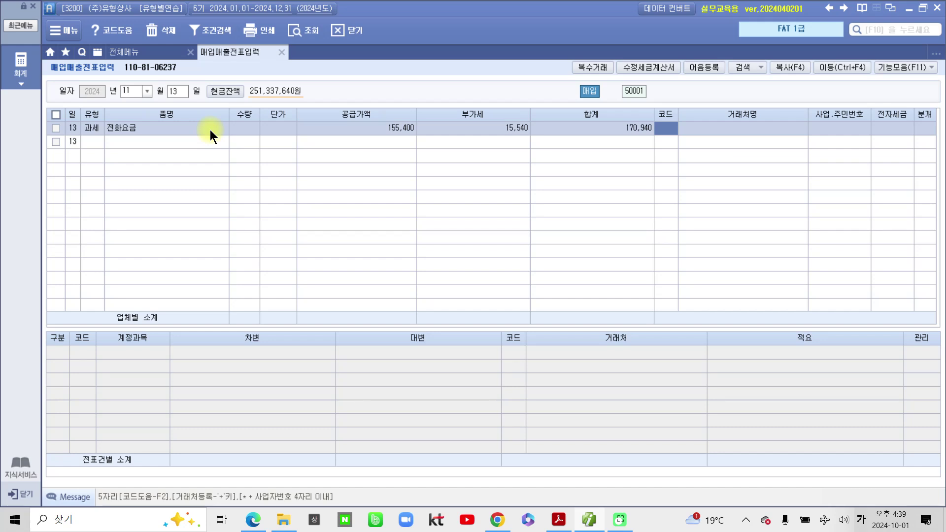
Step: Assign (주)케이티 as the November 13 line's trading partner and set its electronic tax invoice field to 전자입력
{"action": "type", "text": "케이"}
{"action": "key", "text": "Return"}
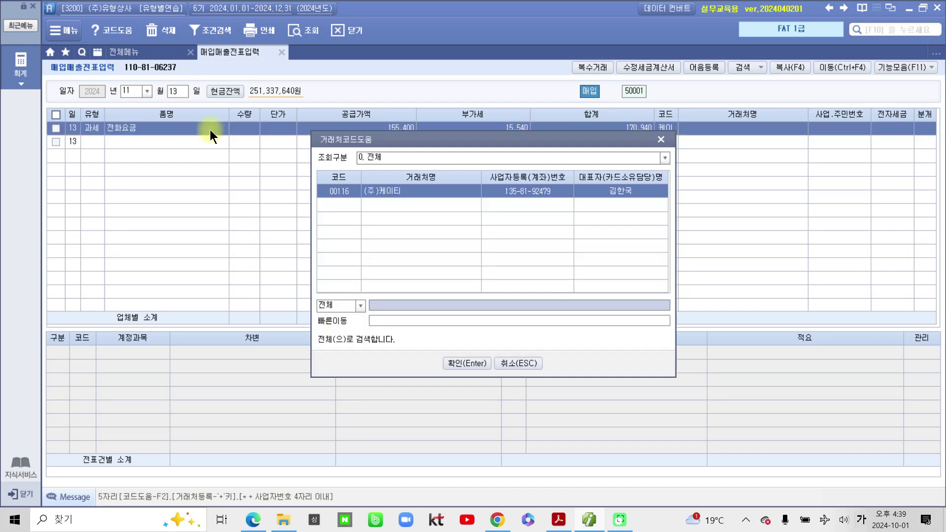
{"action": "key", "text": "Return"}
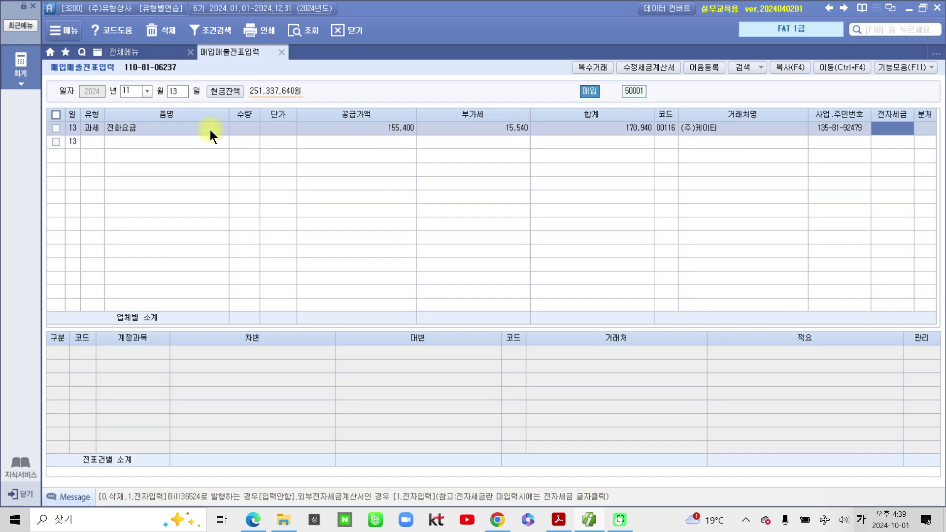
{"action": "key", "text": "1"}
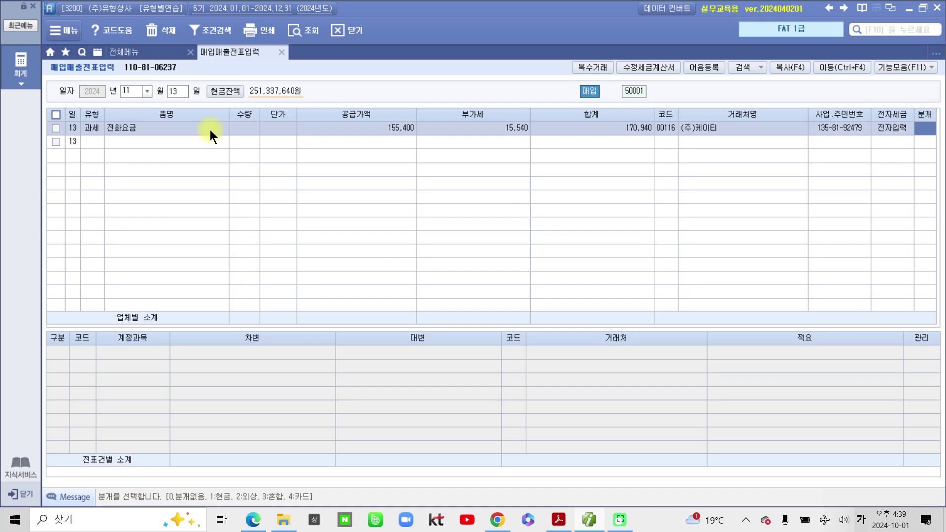
Step: Set the November 13 line's journal type to 혼합 and replace the 상품 debit account with 814 통신비
{"action": "key", "text": "3"}
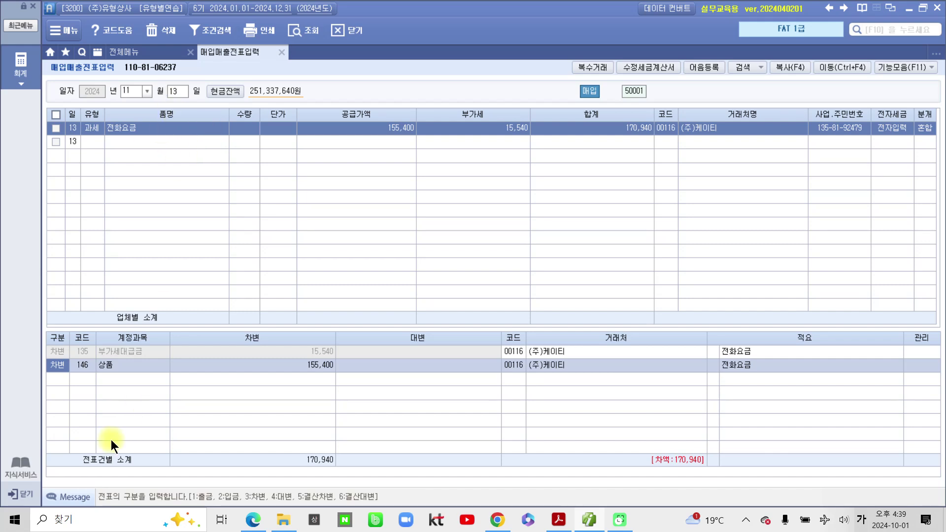
{"action": "left_click", "coordinate": [302, 346]}
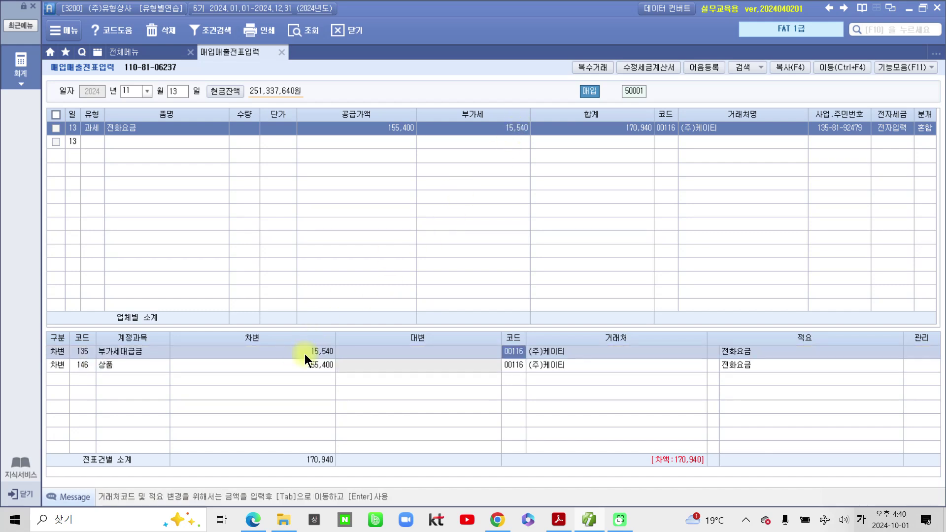
{"action": "left_click", "coordinate": [87, 367]}
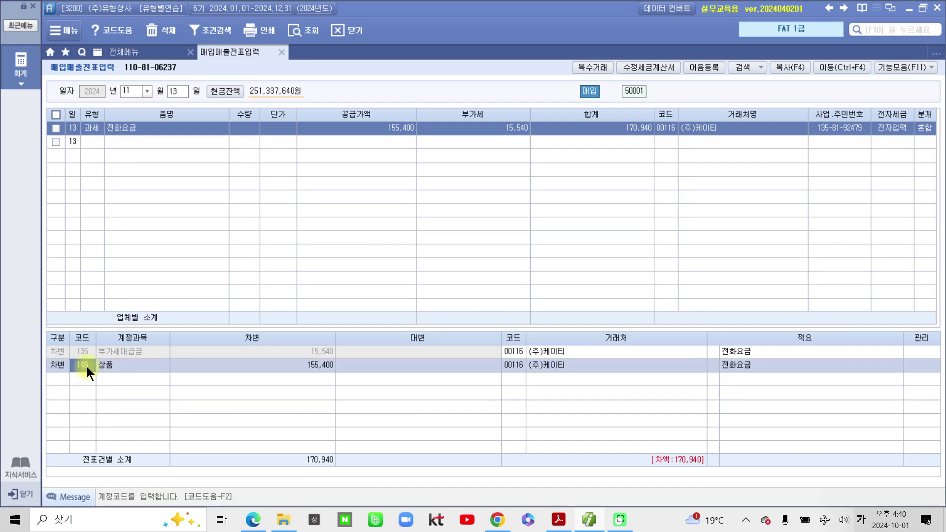
{"action": "type", "text": "통신"}
{"action": "key", "text": "Return"}
{"action": "key", "text": "Down"}
{"action": "key", "text": "Down"}
{"action": "key", "text": "Down"}
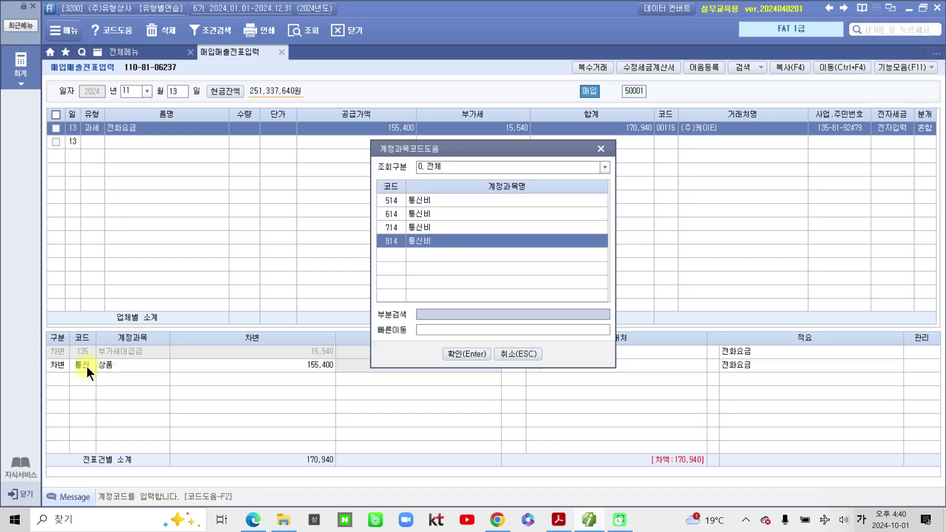
{"action": "key", "text": "Return"}
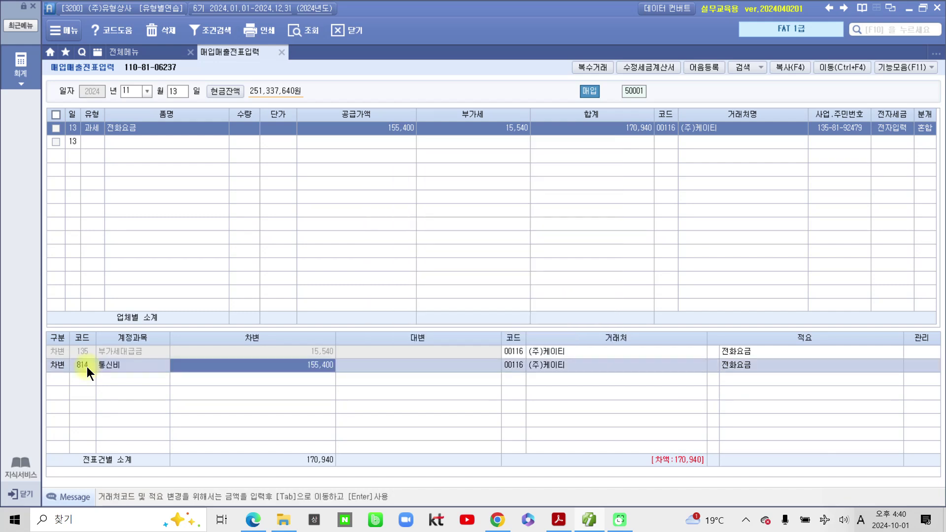
Step: Add a 대변 line to the November 13 journal with account 253 미지급금 for 170,940 and check the trading partners
{"action": "left_click", "coordinate": [53, 382]}
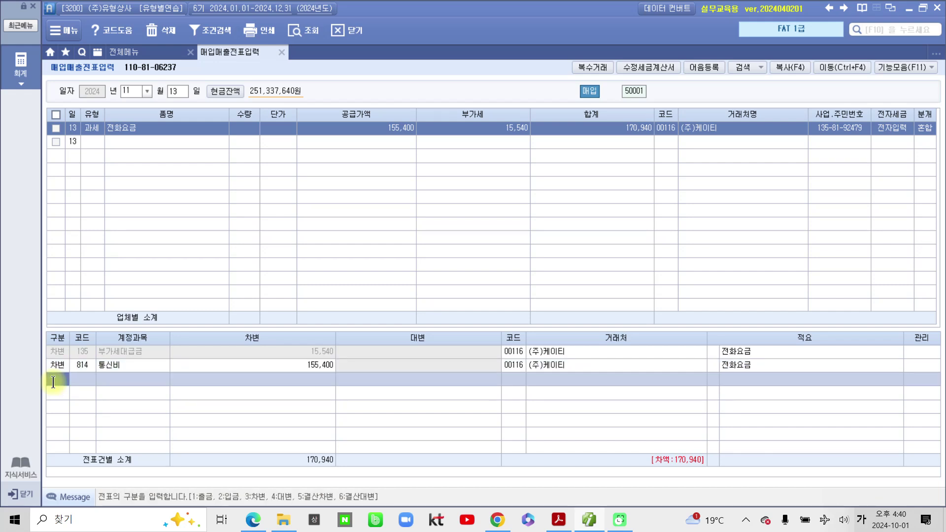
{"action": "key", "text": "4"}
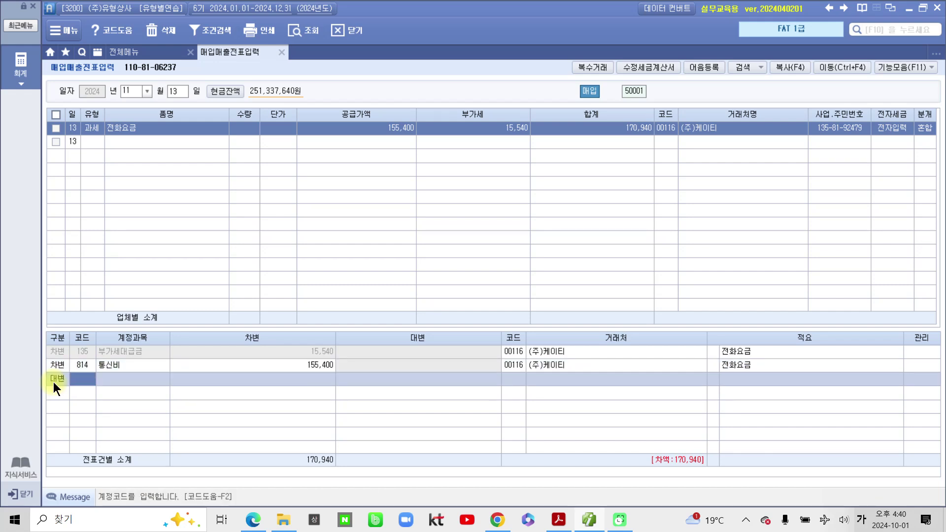
{"action": "type", "text": "253"}
{"action": "key", "text": "Return"}
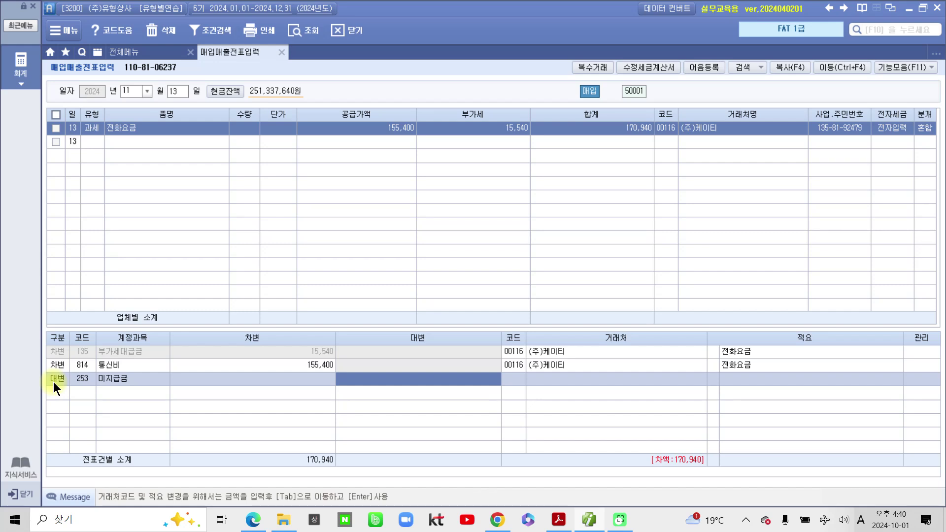
{"action": "type", "text": "170,940"}
{"action": "key", "text": "Return"}
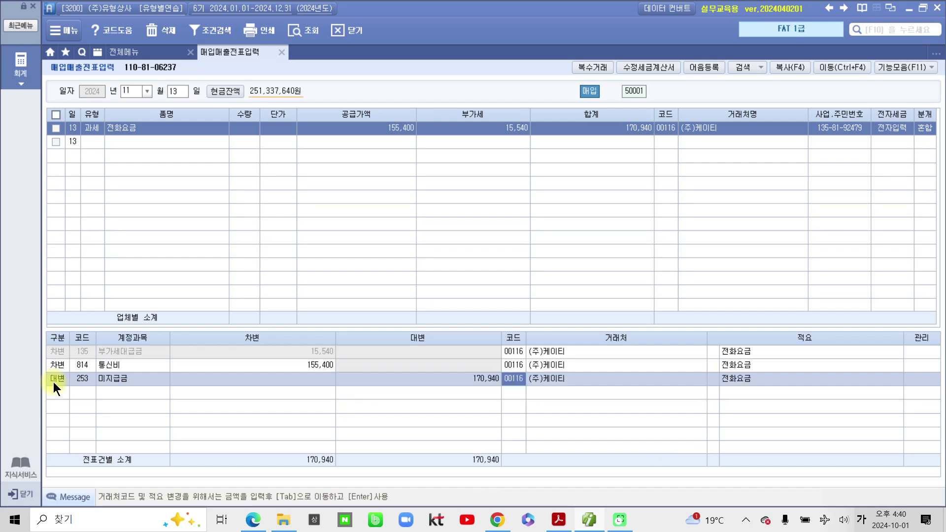
{"action": "left_click_drag", "start_coordinate": [540, 415], "coordinate": [569, 403]}
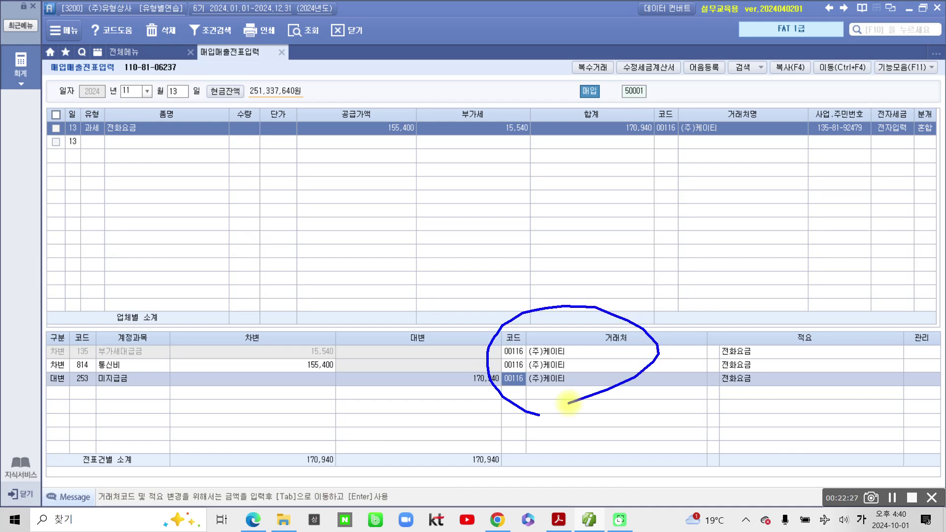
{"action": "mouse_move", "coordinate": [323, 491]}
{"action": "left_mouse_down"}
{"action": "mouse_move", "coordinate": [338, 437]}
{"action": "mouse_move", "coordinate": [337, 478]}
{"action": "left_mouse_up"}
{"action": "mouse_move", "coordinate": [437, 487]}
{"action": "left_mouse_down"}
{"action": "mouse_move", "coordinate": [527, 485]}
{"action": "mouse_move", "coordinate": [458, 480]}
{"action": "left_mouse_up"}
{"action": "mouse_move", "coordinate": [379, 452]}
{"action": "left_mouse_down"}
{"action": "mouse_move", "coordinate": [413, 450]}
{"action": "mouse_move", "coordinate": [409, 474]}
{"action": "left_mouse_up"}
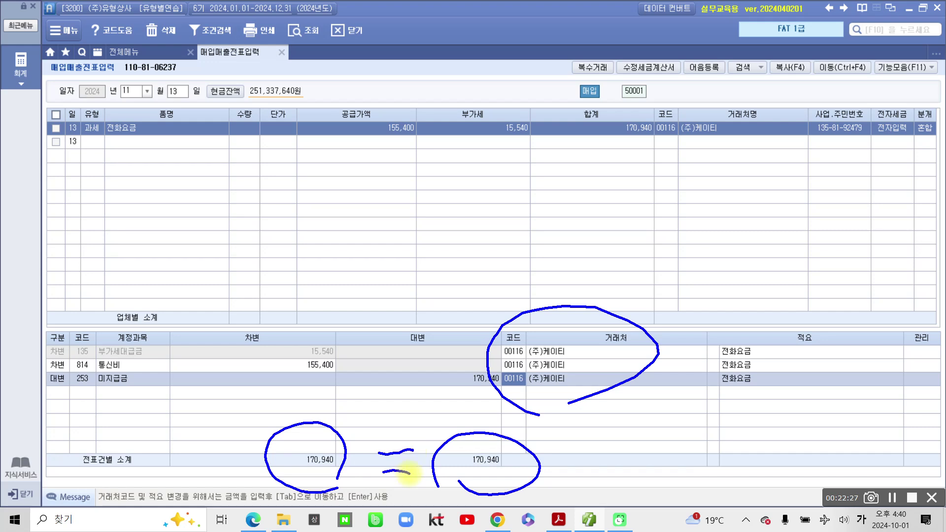
{"action": "key", "text": "Escape"}
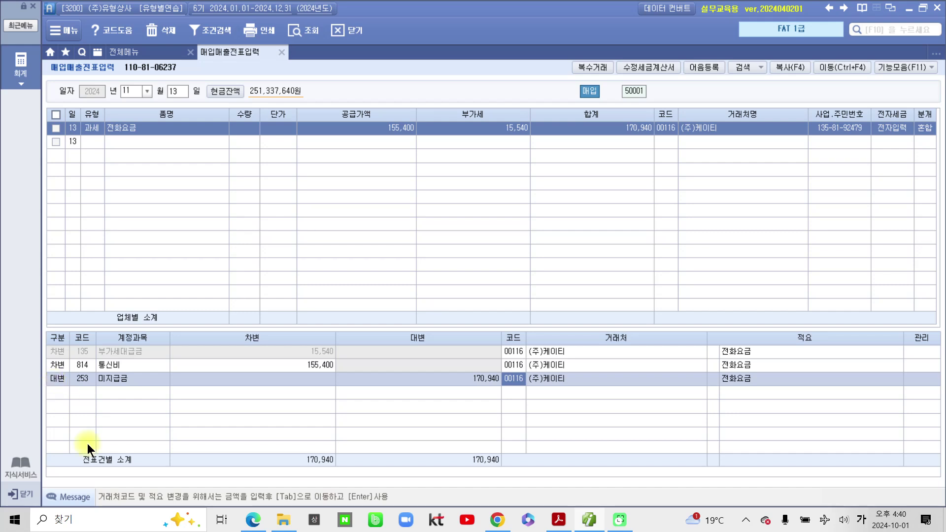
Step: Switch to the PDF workbook and highlight 11월 14일, 전자계산서 and 현금 in problem 1 of the 매입계산서(매입면세) section
{"action": "left_click", "coordinate": [559, 523]}
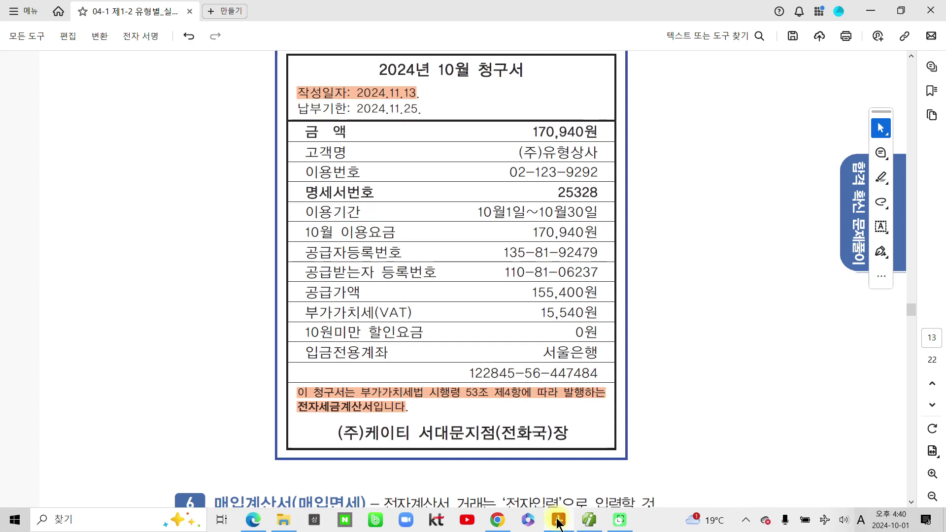
{"action": "scroll", "coordinate": [394, 258], "scroll_direction": "down", "scroll_amount": 5}
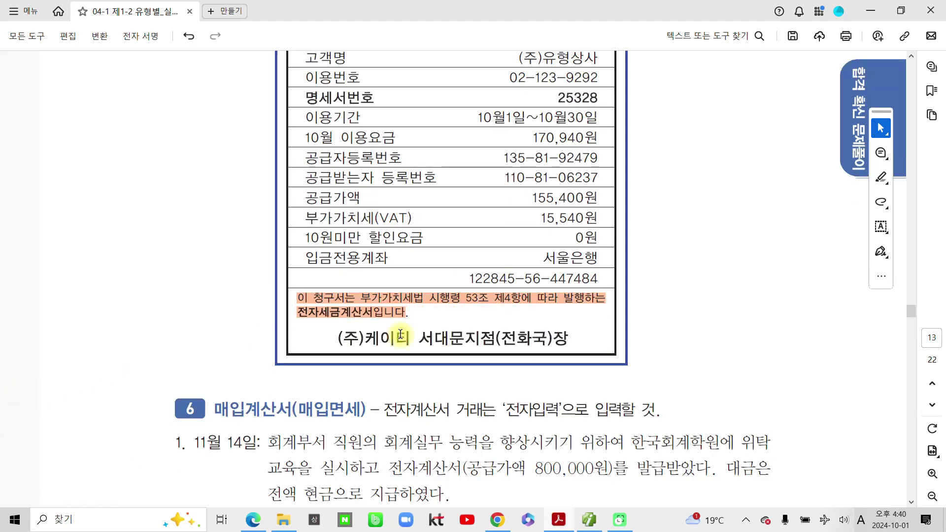
{"action": "left_click_drag", "start_coordinate": [194, 254], "coordinate": [259, 253]}
{"action": "left_click", "coordinate": [291, 272]}
{"action": "scroll", "coordinate": [320, 286], "scroll_direction": "down", "scroll_amount": 1}
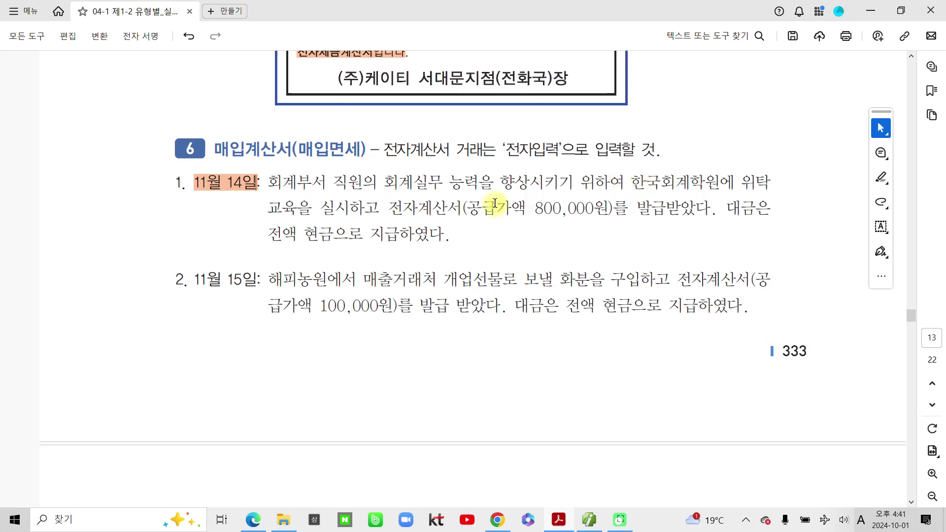
{"action": "left_click_drag", "start_coordinate": [390, 209], "coordinate": [463, 210]}
{"action": "left_click", "coordinate": [498, 233]}
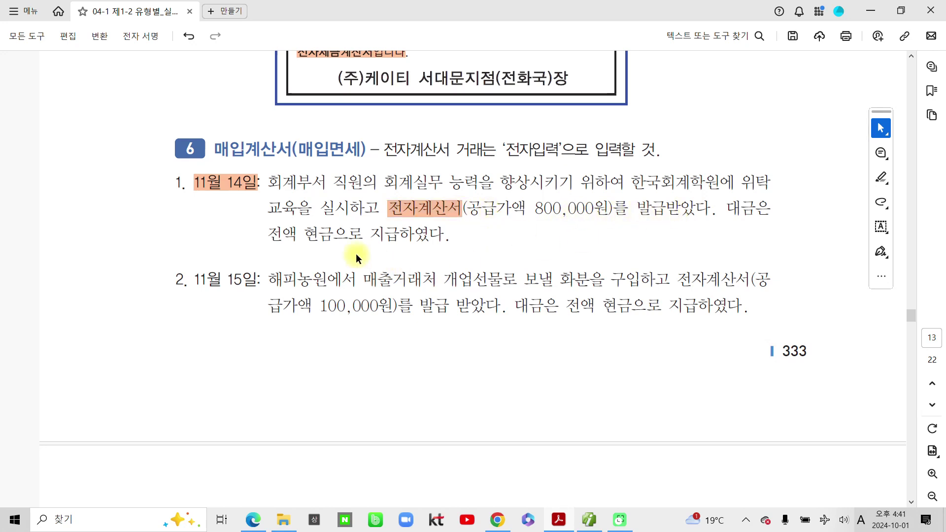
{"action": "left_click_drag", "start_coordinate": [311, 232], "coordinate": [336, 234]}
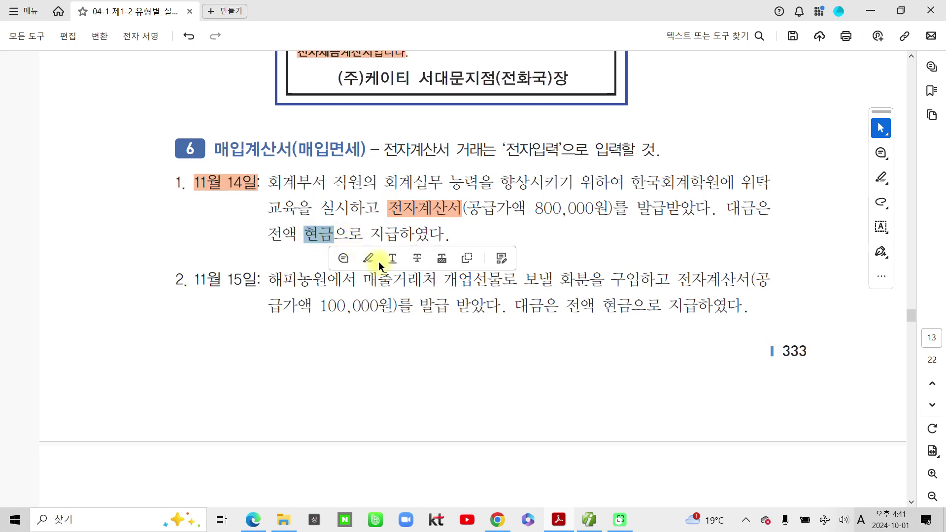
{"action": "left_click", "coordinate": [370, 256]}
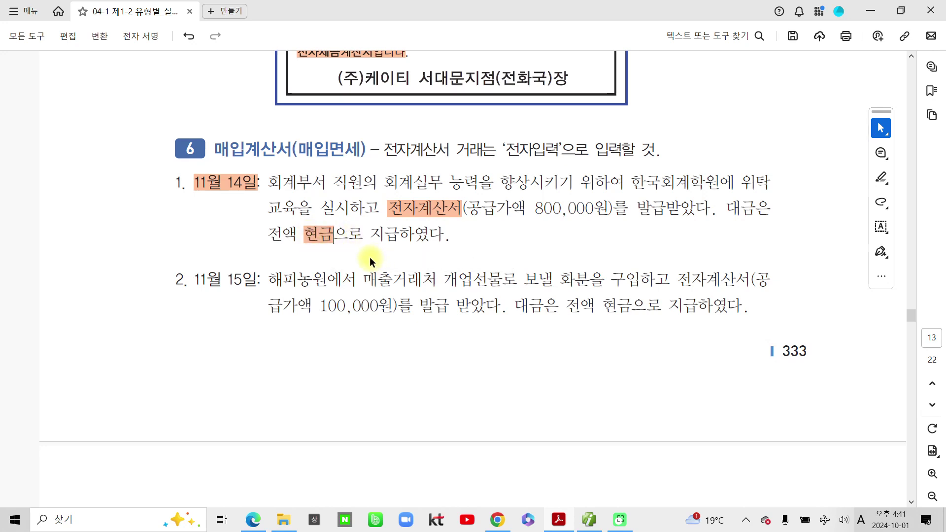
{"action": "mouse_move", "coordinate": [388, 198]}
{"action": "left_mouse_down"}
{"action": "mouse_move", "coordinate": [392, 224]}
{"action": "mouse_move", "coordinate": [479, 209]}
{"action": "mouse_move", "coordinate": [382, 197]}
{"action": "left_mouse_up"}
{"action": "mouse_move", "coordinate": [69, 146]}
{"action": "left_mouse_down"}
{"action": "mouse_move", "coordinate": [62, 195]}
{"action": "mouse_move", "coordinate": [77, 221]}
{"action": "left_mouse_up"}
{"action": "mouse_move", "coordinate": [63, 174]}
{"action": "left_mouse_down"}
{"action": "mouse_move", "coordinate": [117, 184]}
{"action": "mouse_move", "coordinate": [127, 209]}
{"action": "left_mouse_up"}
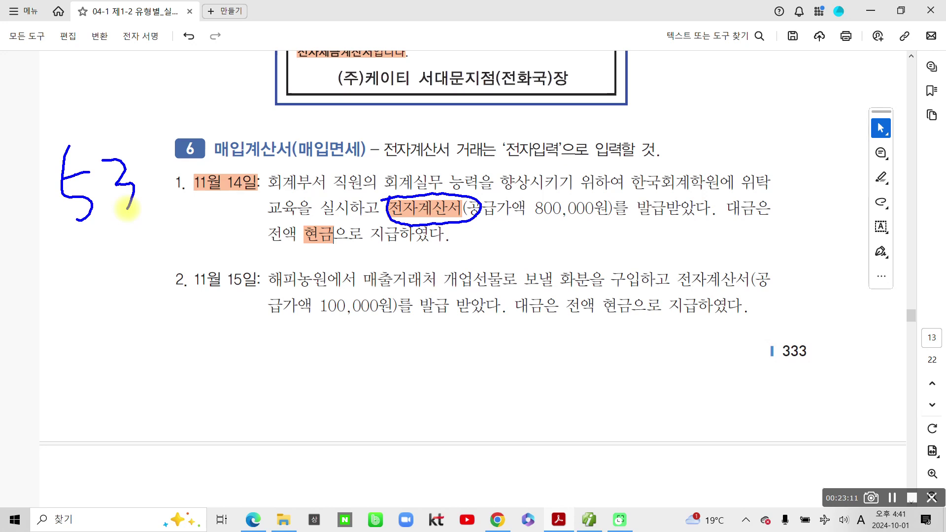
{"action": "key", "text": "Escape"}
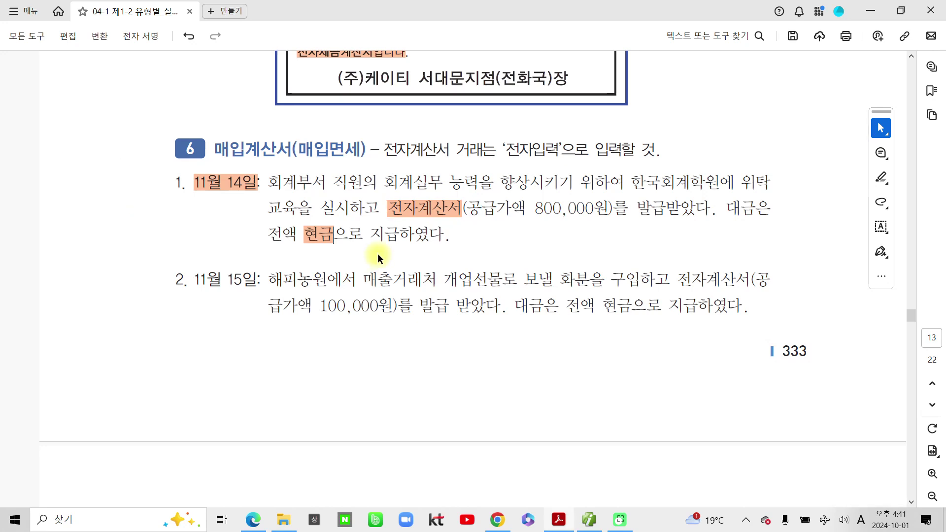
Step: Switch to the accounting program's 매입매출전표입력 screen and start an entry dated November 14 with type 53 면세
{"action": "key", "text": "alt+Tab"}
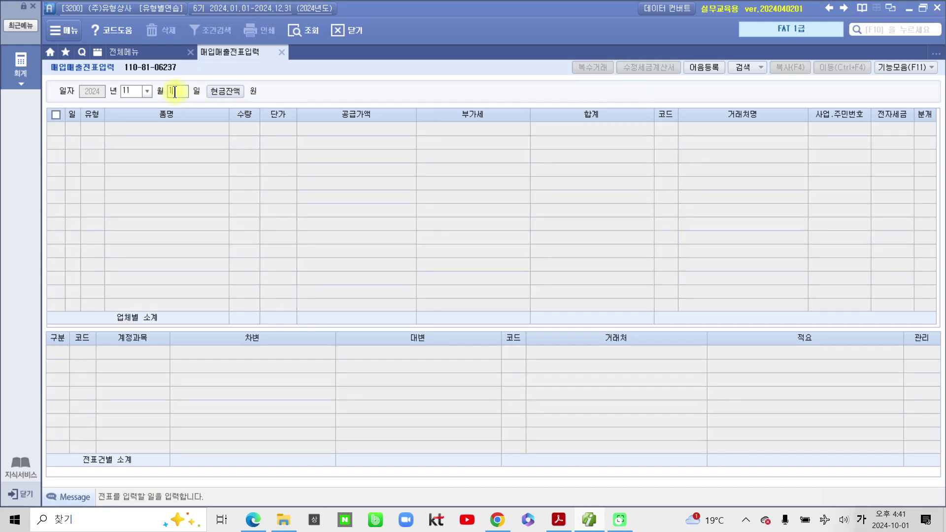
{"action": "type", "text": "4"}
{"action": "key", "text": "Return"}
{"action": "key", "text": "Return"}
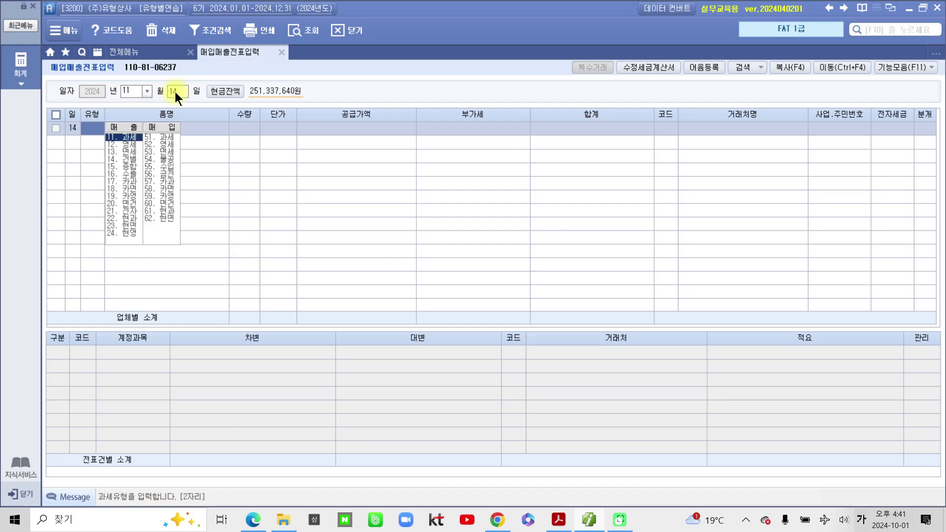
{"action": "type", "text": "13"}
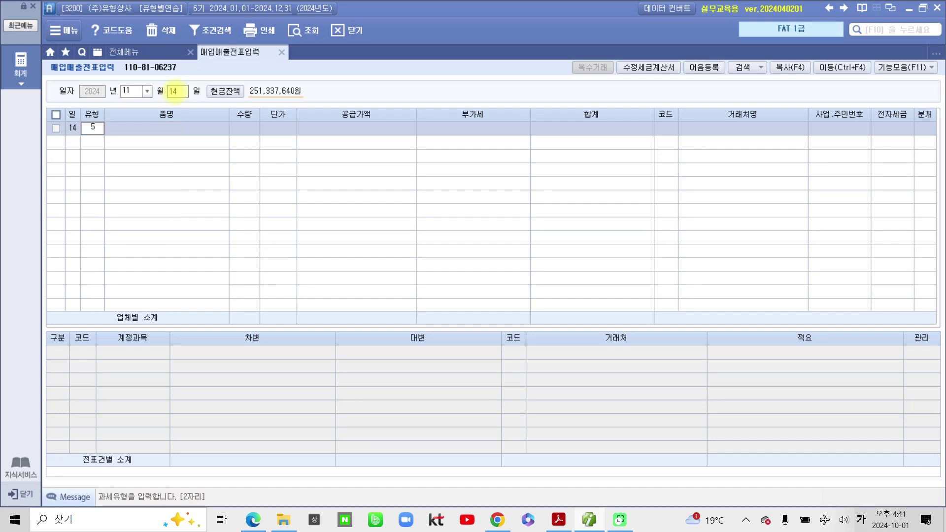
{"action": "key", "text": "Return"}
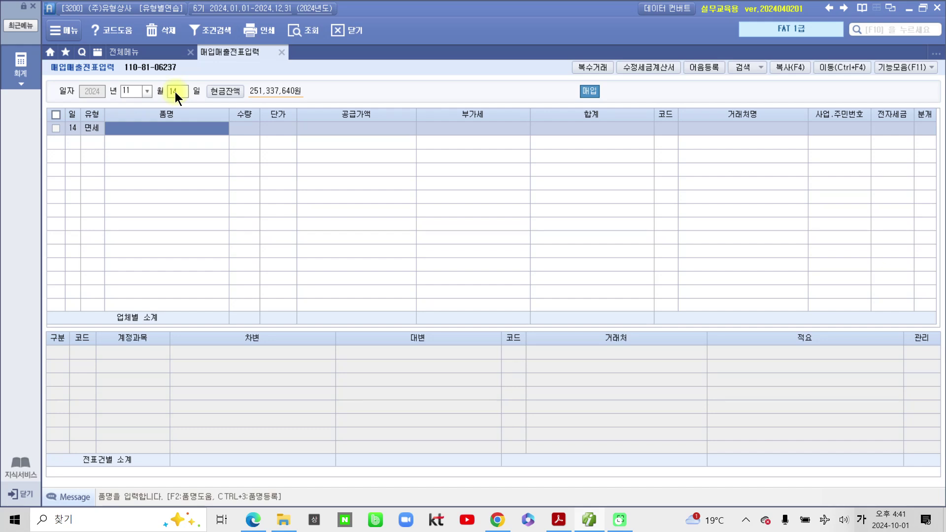
Step: Enter 회계교육 as the item name and 800,000 as the supply amount, leaving quantity and unit price blank
{"action": "type", "text": "회계서"}
{"action": "type", "text": "육"}
{"action": "key", "text": "Return"}
{"action": "key", "text": "Return"}
{"action": "key", "text": "Return"}
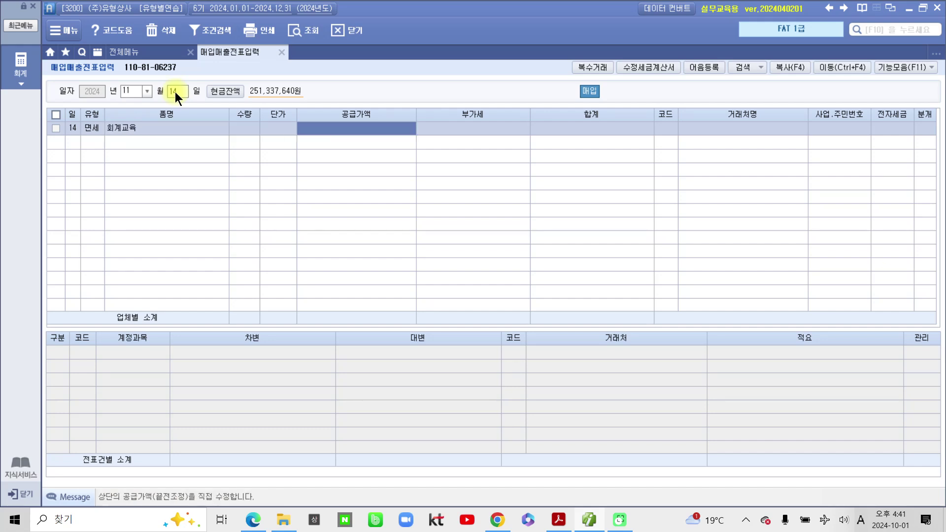
{"action": "type", "text": "8000000"}
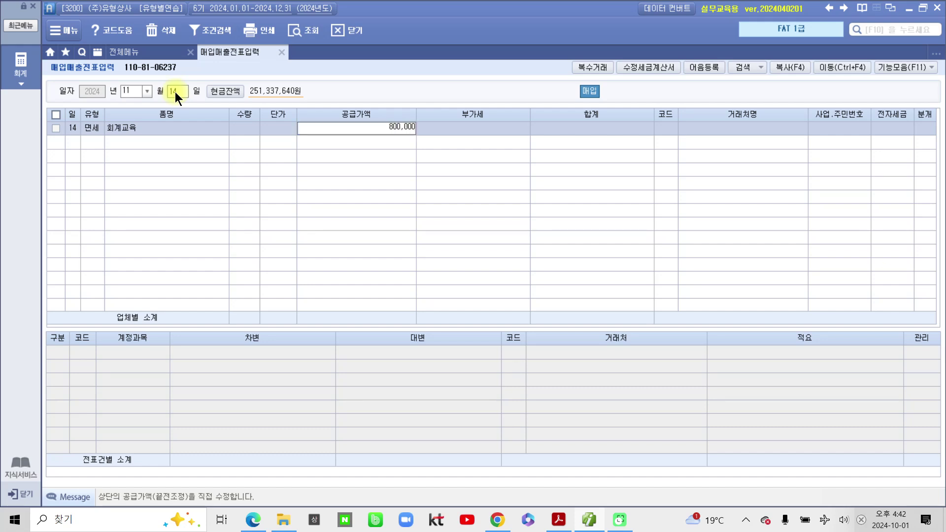
{"action": "key", "text": "Return"}
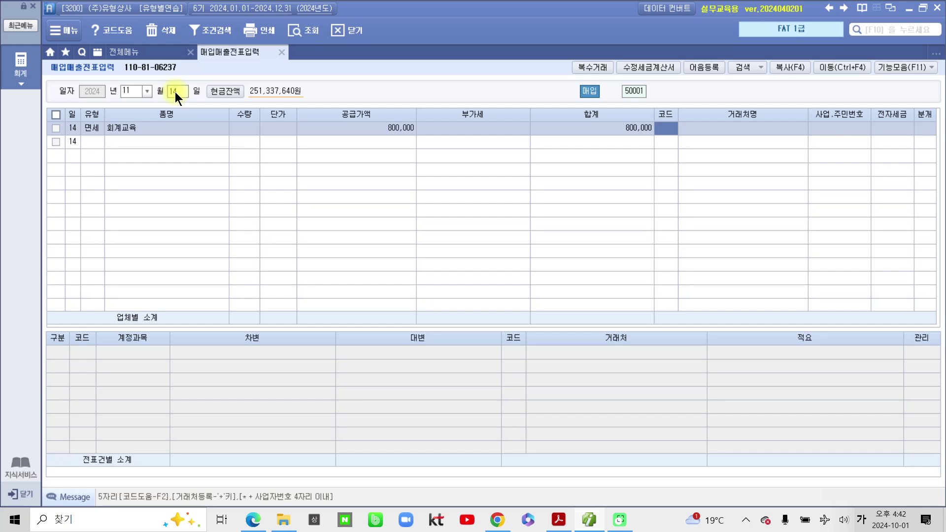
Step: Look up 한국 and assign 한국회계학원 (00117) as the vendor, marking the invoice as 전자입력
{"action": "type", "text": "한국"}
{"action": "key", "text": "Return"}
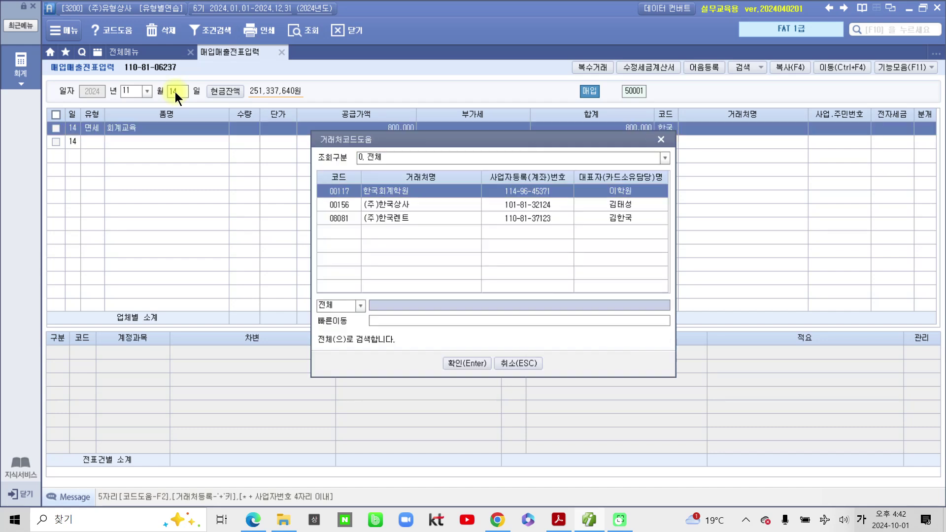
{"action": "key", "text": "Return"}
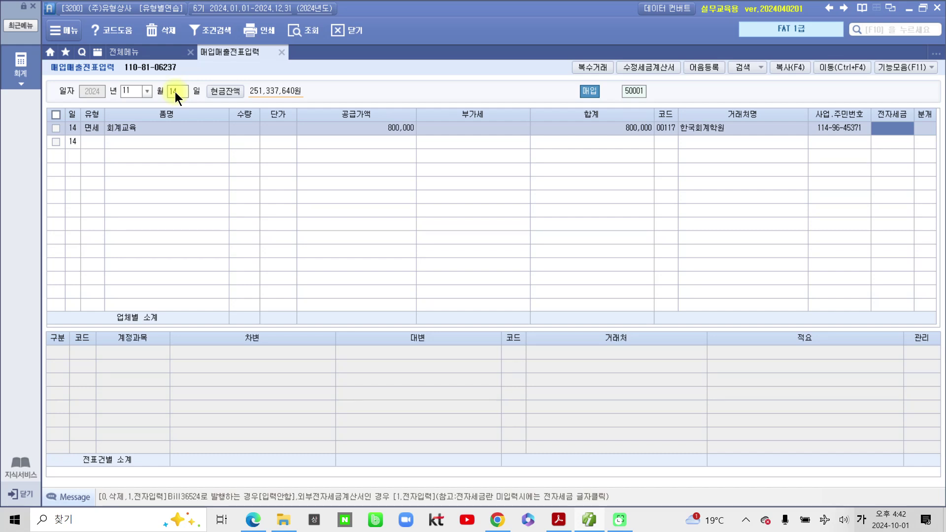
{"action": "type", "text": "1"}
{"action": "key", "text": "Return"}
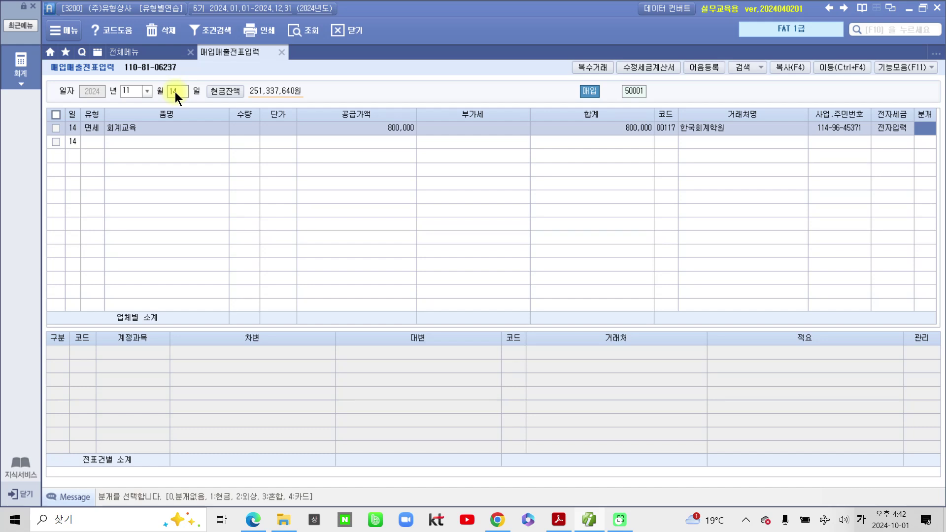
Step: Set the entry's journal type to 현금 and change the debit account to 825 교육훈련비
{"action": "type", "text": "1"}
{"action": "key", "text": "Return"}
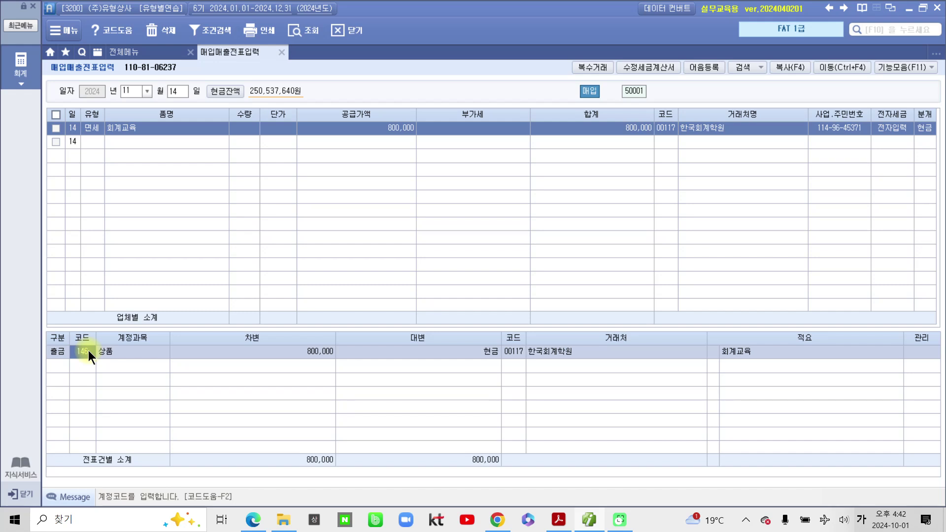
{"action": "type", "text": "교육"}
{"action": "key", "text": "Return"}
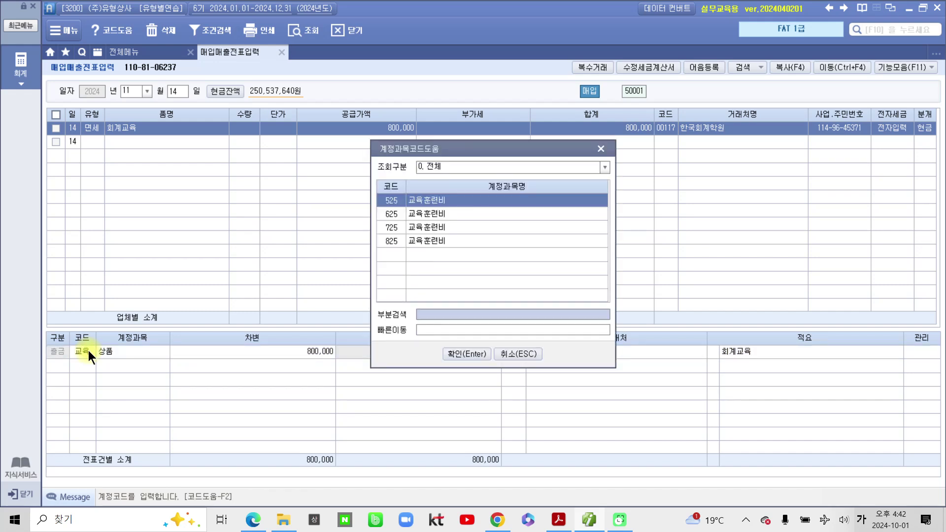
{"action": "key", "text": "Down"}
{"action": "key", "text": "Down"}
{"action": "key", "text": "Down"}
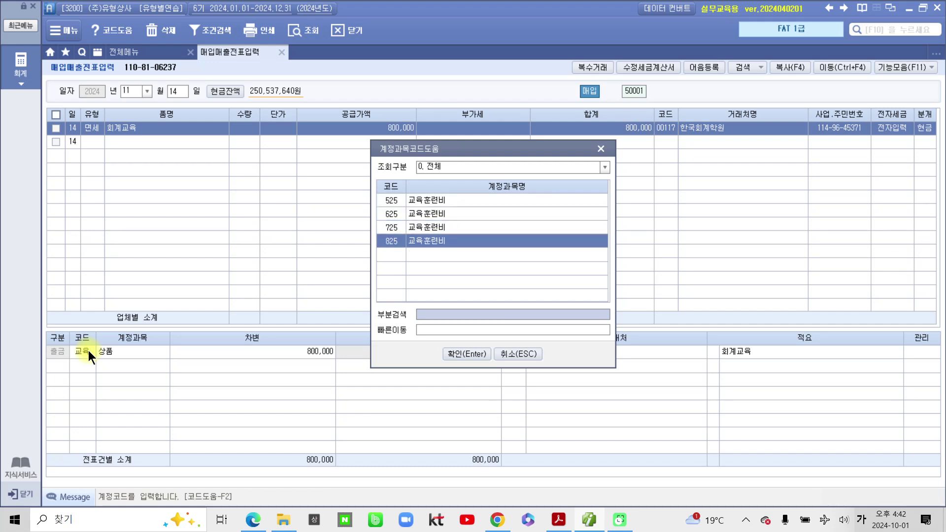
{"action": "key", "text": "Return"}
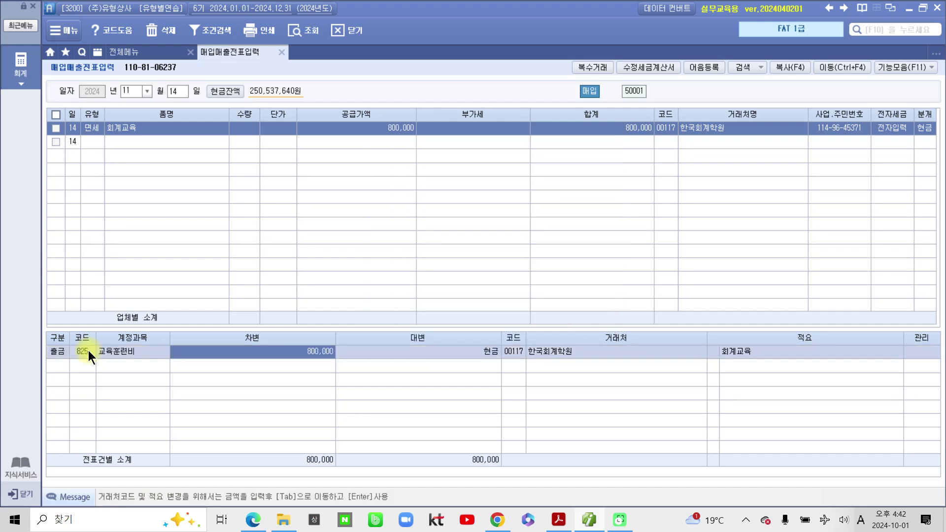
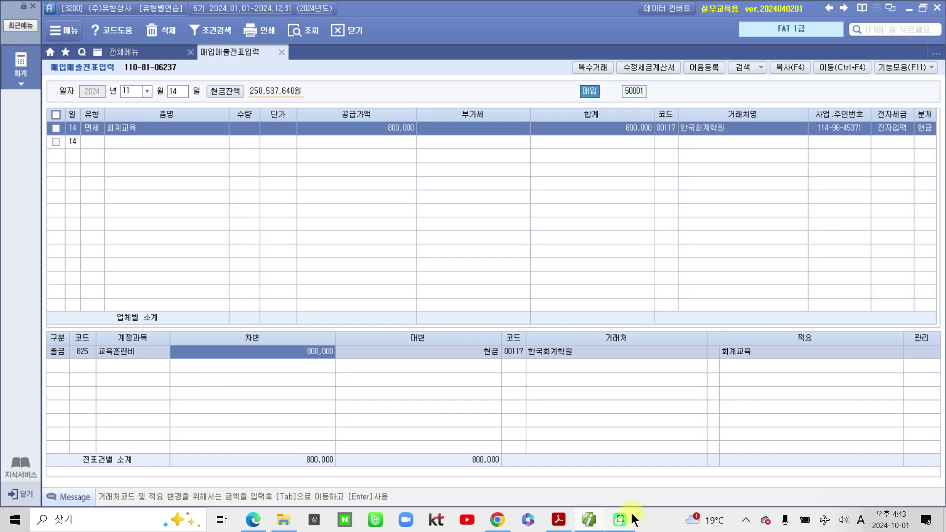
Step: Switch to the PDF workbook and highlight 11월 15일, 전자계산서 and 현금 in problem 2
{"action": "left_click", "coordinate": [559, 520]}
{"action": "scroll", "coordinate": [244, 333], "scroll_direction": "down", "scroll_amount": 3}
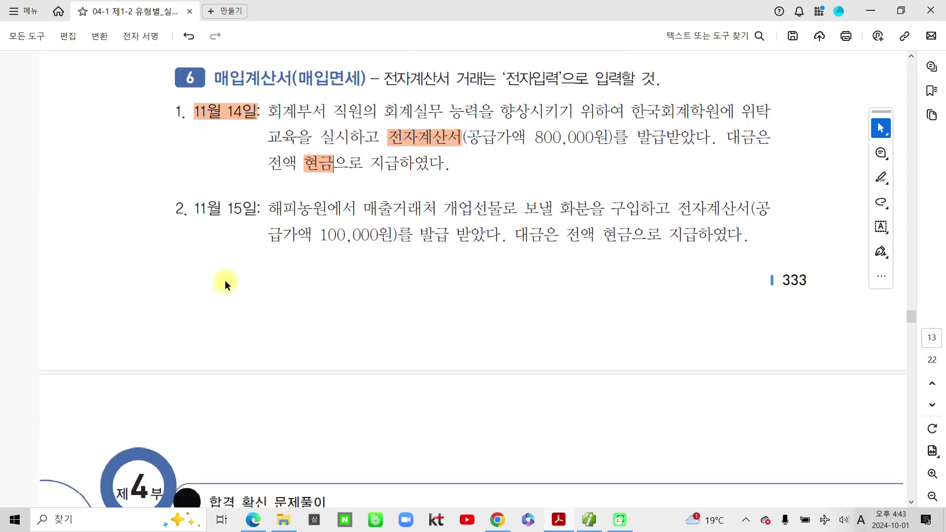
{"action": "left_click_drag", "start_coordinate": [194, 209], "coordinate": [239, 209]}
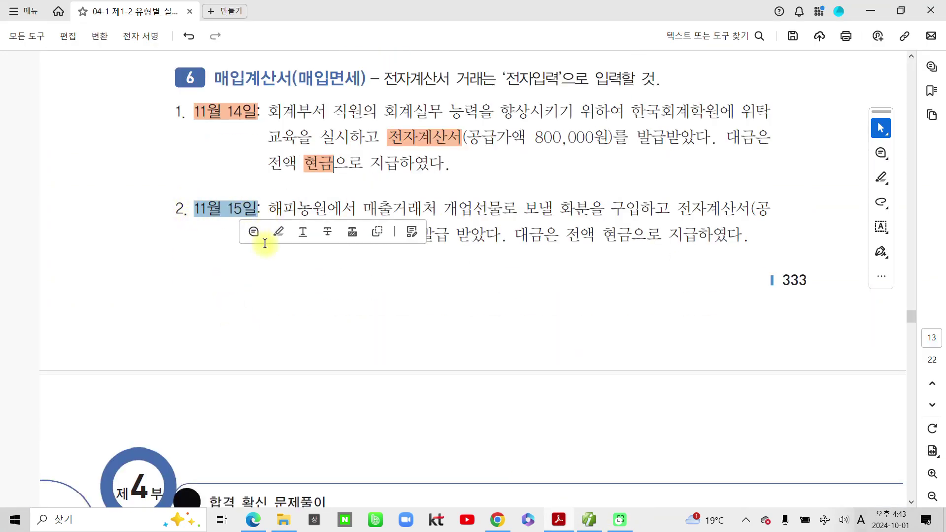
{"action": "left_click", "coordinate": [274, 237]}
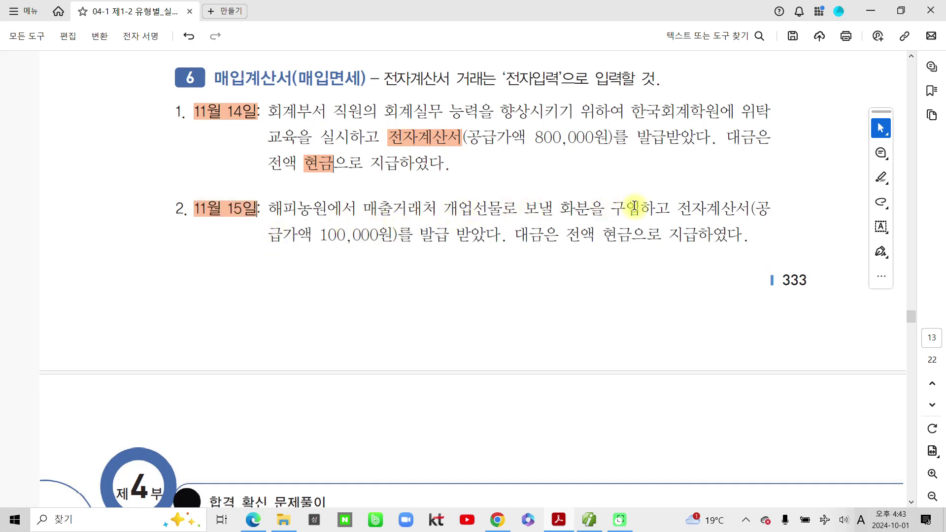
{"action": "left_click_drag", "start_coordinate": [677, 209], "coordinate": [756, 210]}
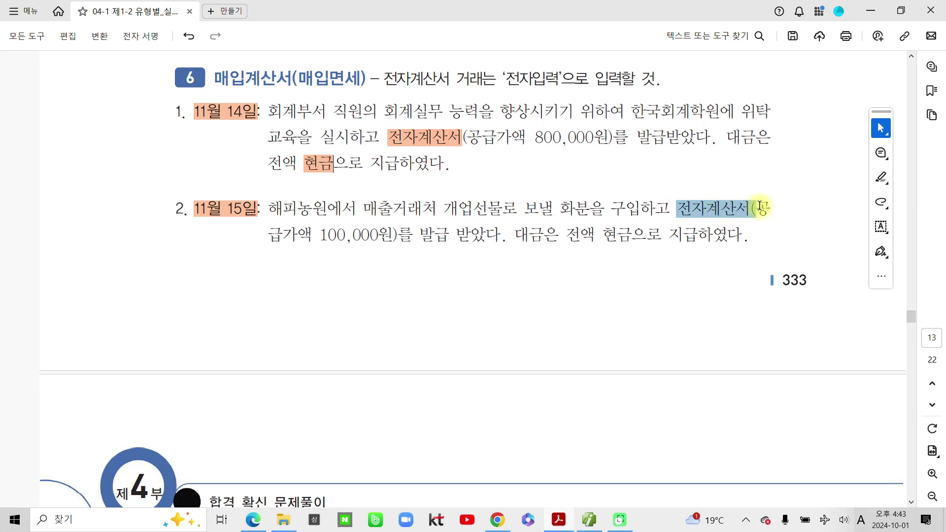
{"action": "left_click", "coordinate": [762, 234]}
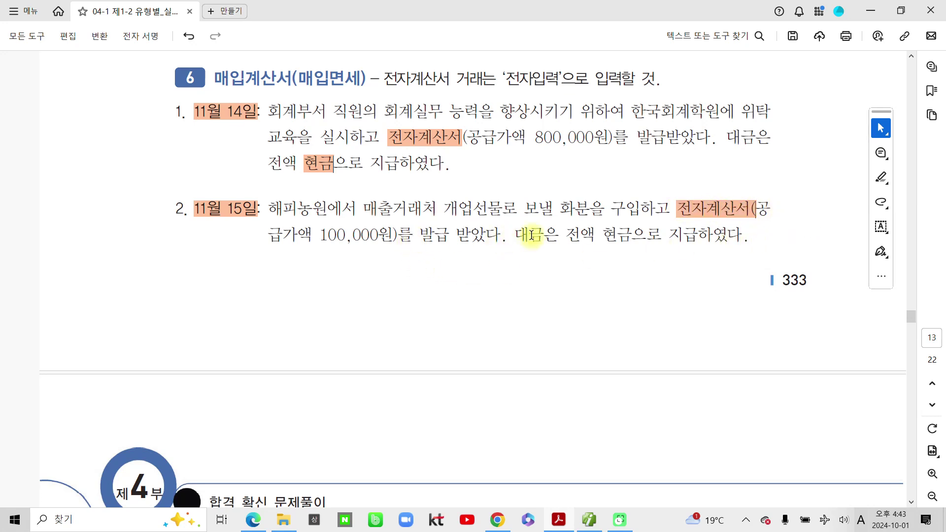
{"action": "left_click_drag", "start_coordinate": [602, 234], "coordinate": [650, 228]}
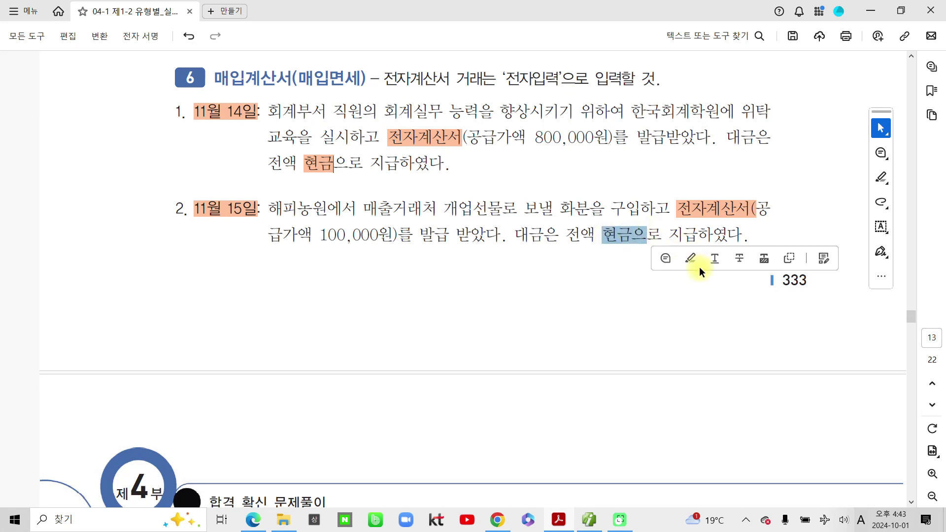
{"action": "left_click", "coordinate": [686, 253]}
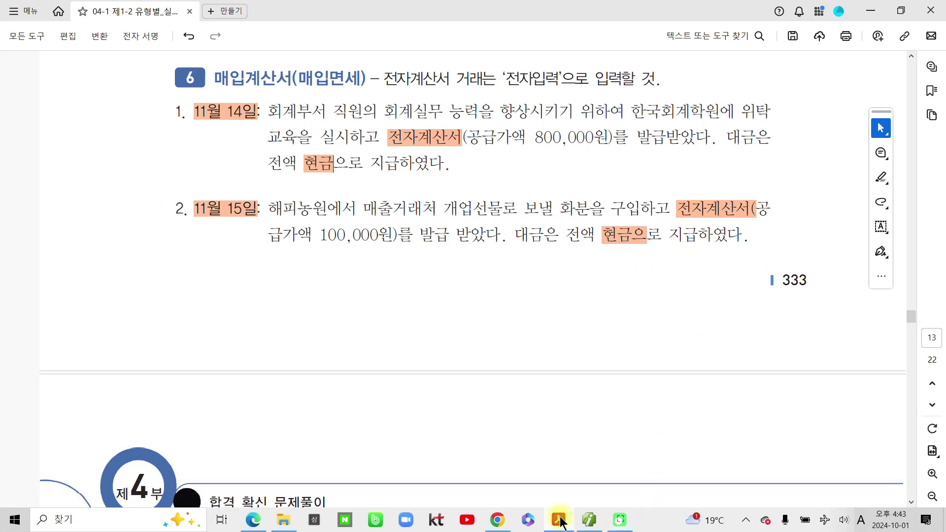
Step: Return to the accounting program's 매입매출전표입력 screen and set the voucher date to November 15
{"action": "left_click", "coordinate": [581, 521]}
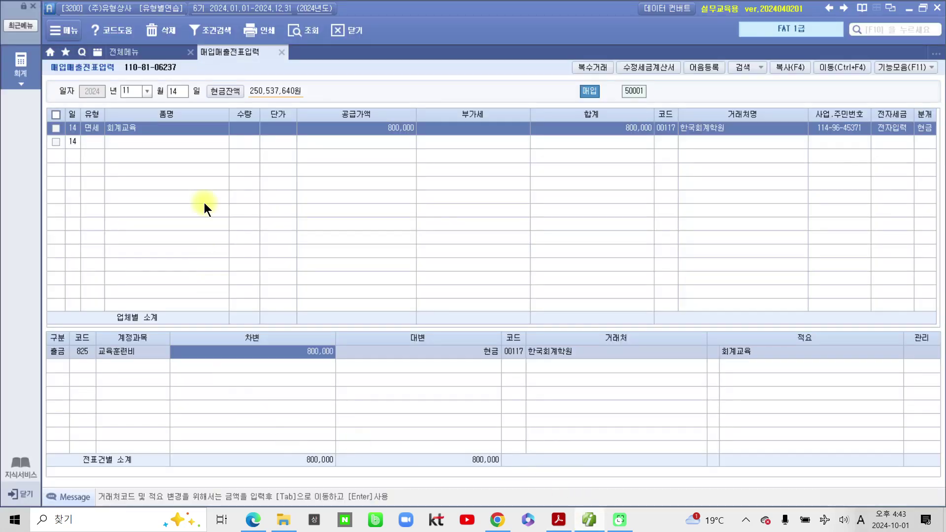
{"action": "left_click", "coordinate": [184, 93]}
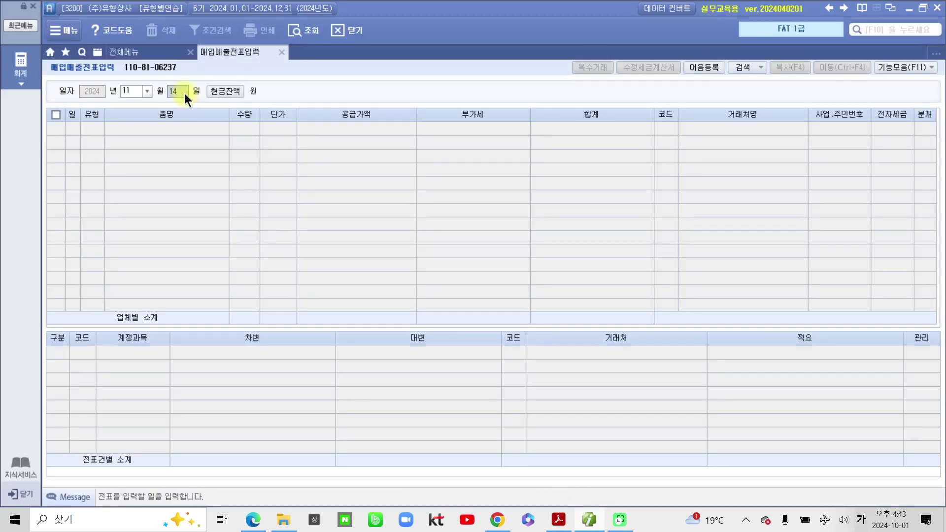
{"action": "type", "text": "15"}
{"action": "key", "text": "Return"}
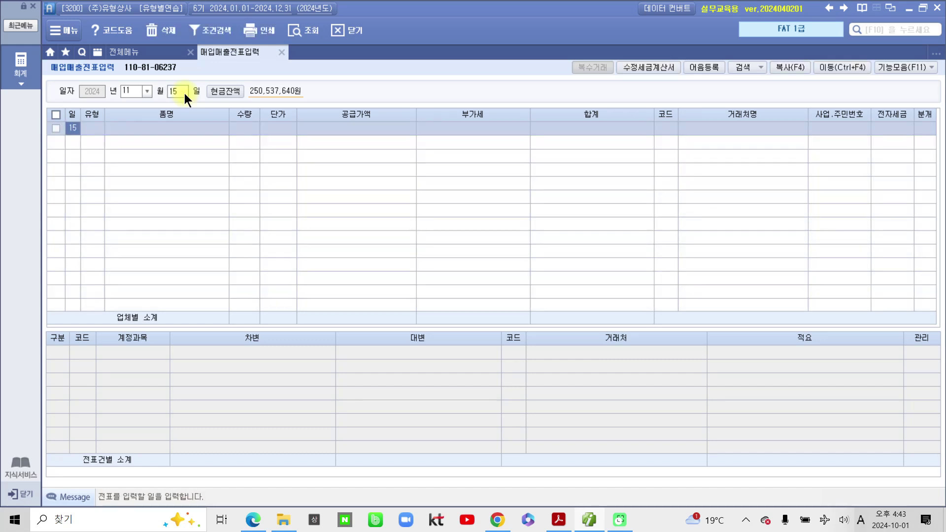
Step: Enter a tax-exempt purchase (53. 면세) line with item 화분 and a supply value of 100,000
{"action": "key", "text": "Return"}
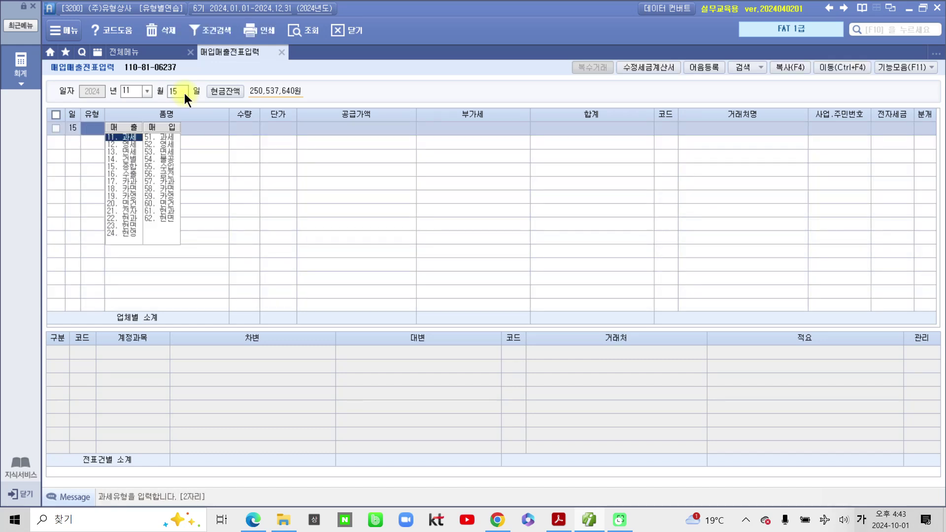
{"action": "type", "text": "53"}
{"action": "key", "text": "Return"}
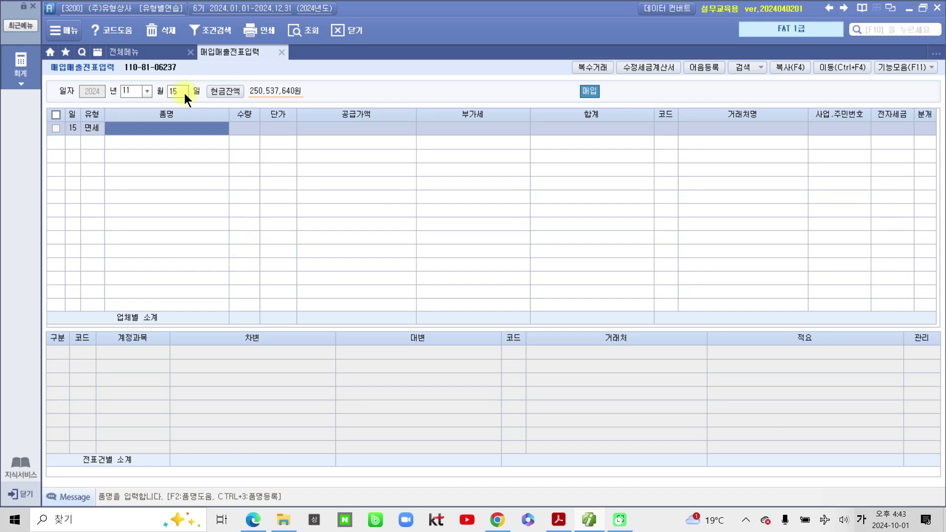
{"action": "type", "text": "화훼"}
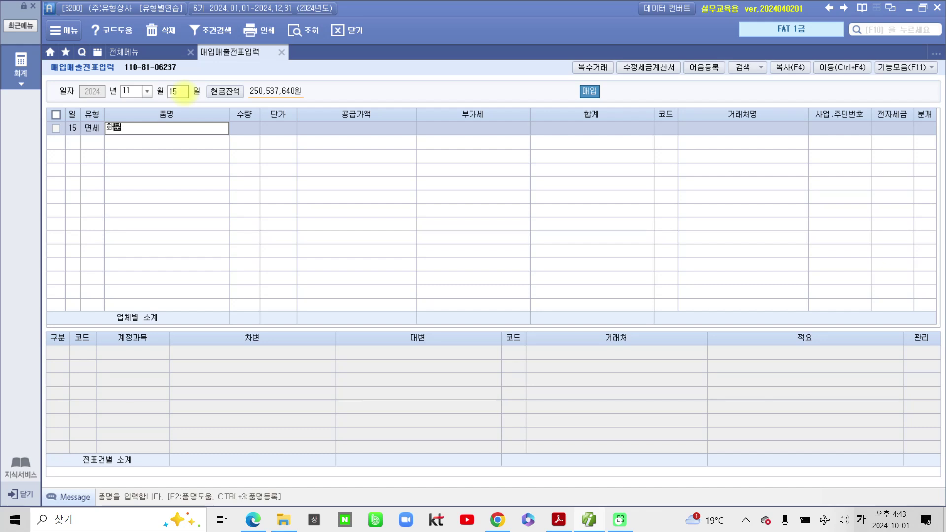
{"action": "key", "text": "Return"}
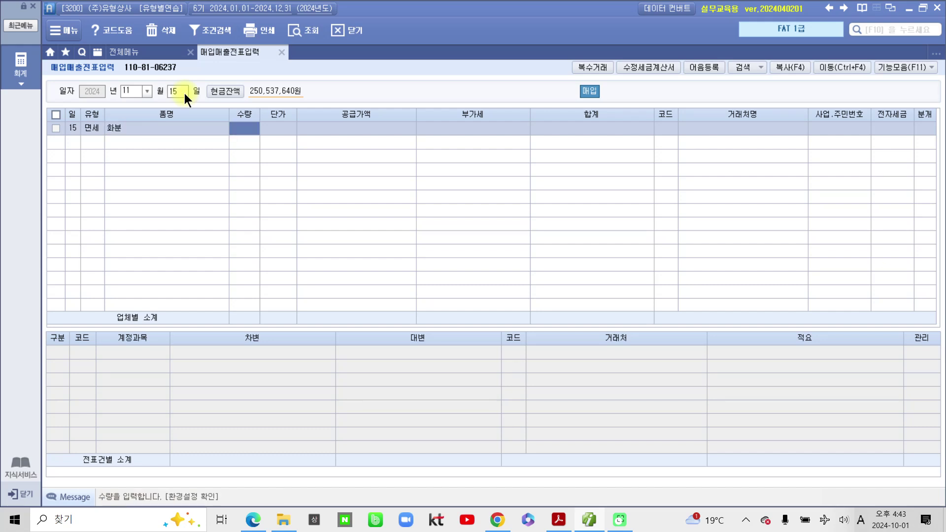
{"action": "key", "text": "Return"}
{"action": "key", "text": "Return"}
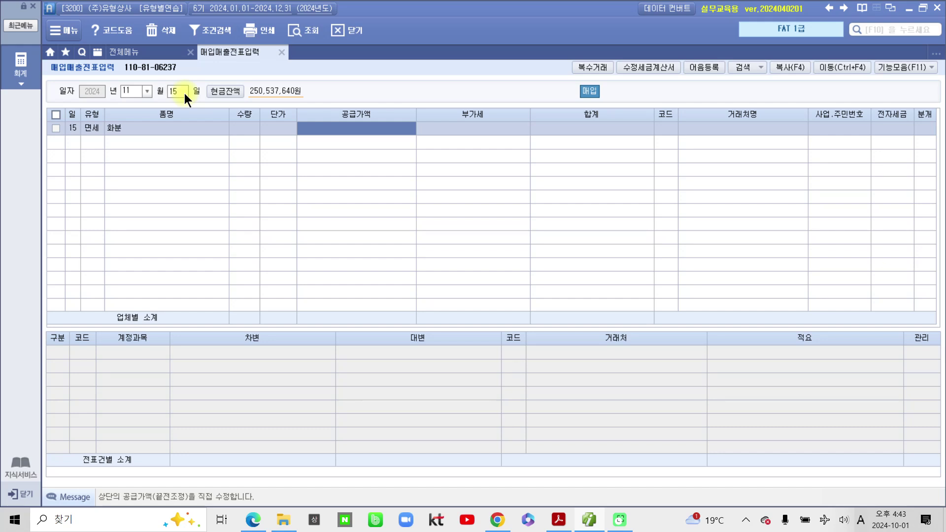
{"action": "type", "text": "1000000"}
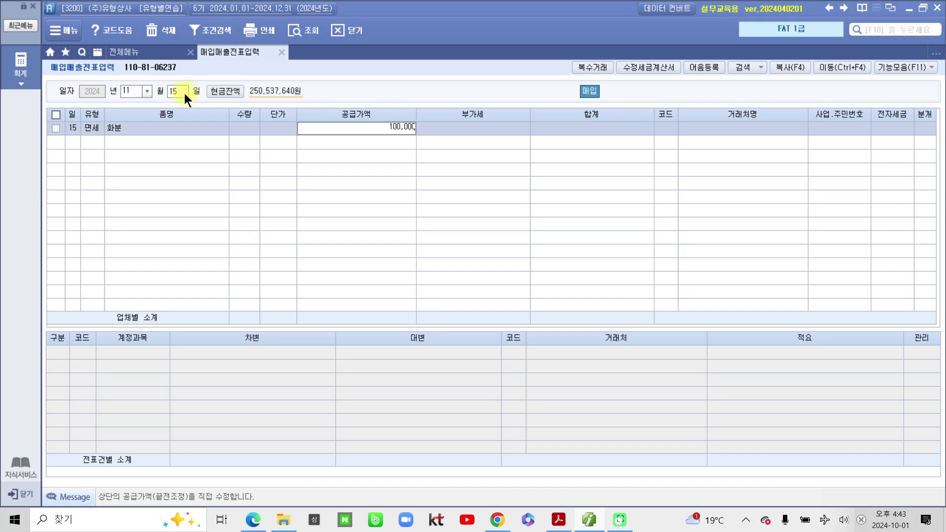
{"action": "key", "text": "Return"}
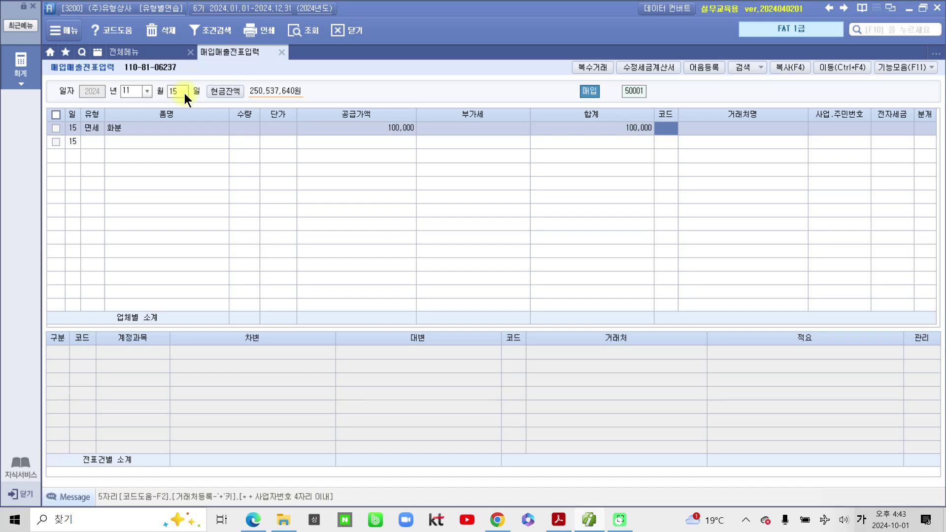
Step: Look up 해피 and assign 해피농원 (97090) as the vendor, marking the invoice as 전자입력
{"action": "type", "text": "해피"}
{"action": "key", "text": "Return"}
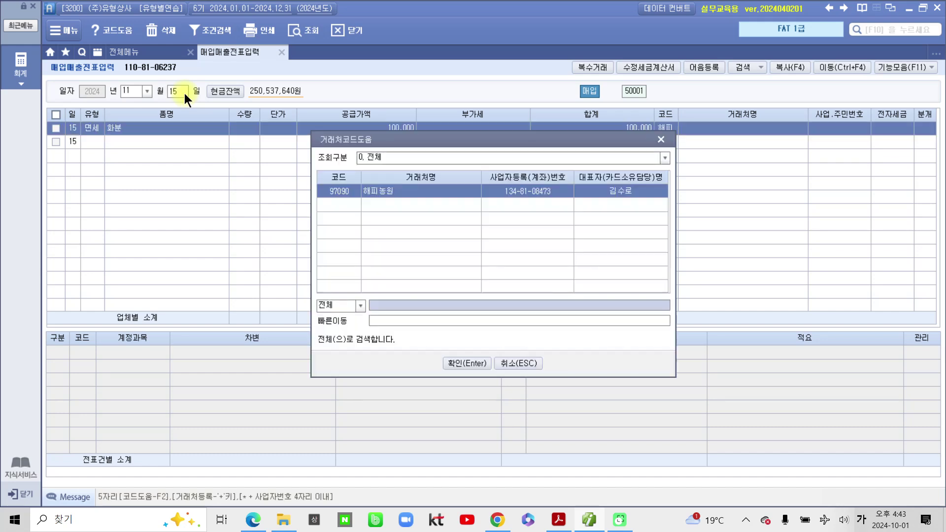
{"action": "key", "text": "Return"}
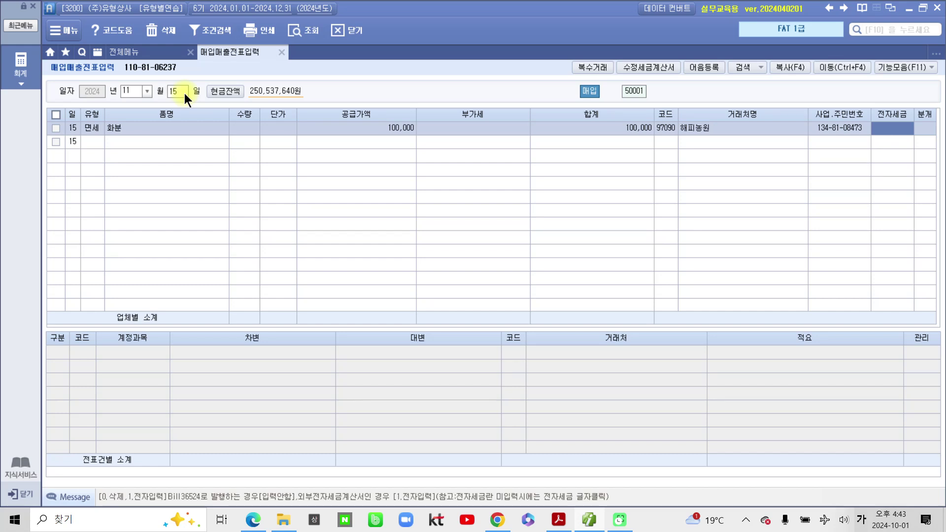
{"action": "type", "text": "1"}
{"action": "key", "text": "Return"}
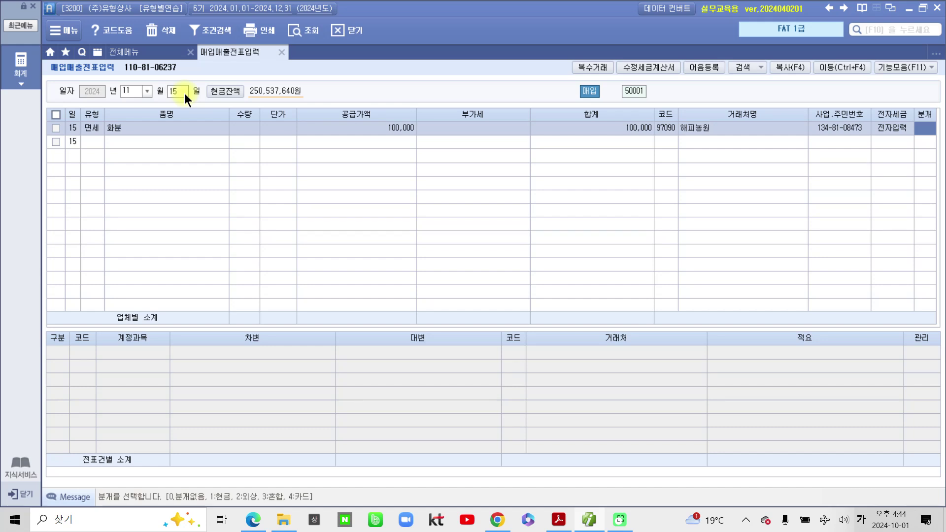
Step: Set the entry's journal type to 현금 and change the debit account to 813 접대비(기업업무추진비)
{"action": "type", "text": "1"}
{"action": "key", "text": "Return"}
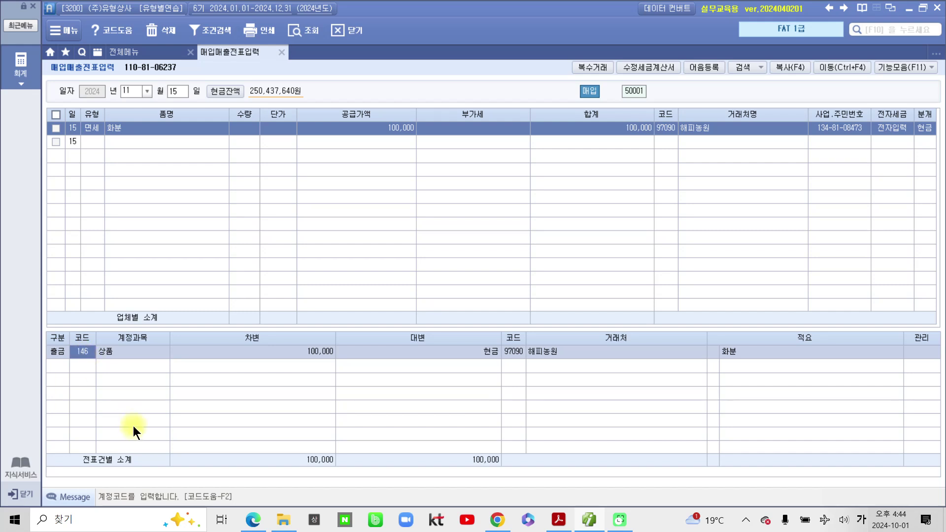
{"action": "type", "text": "접대"}
{"action": "key", "text": "Return"}
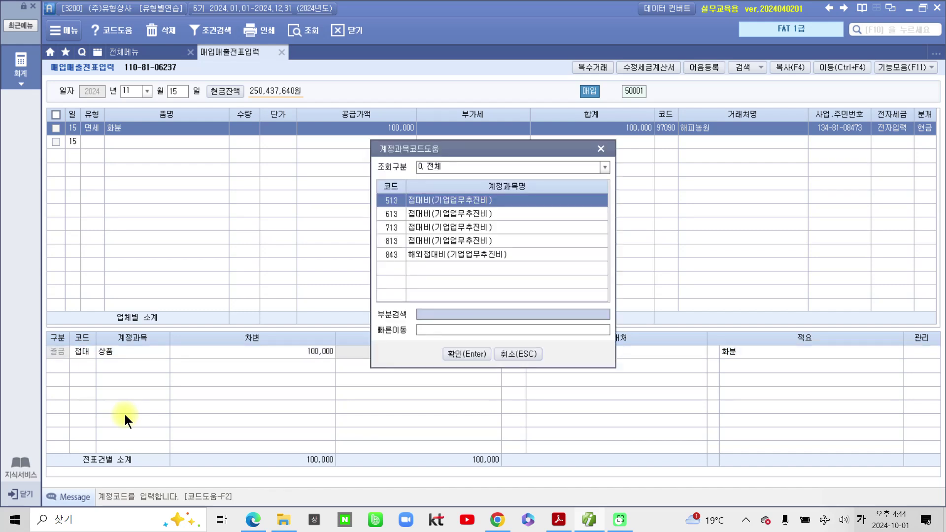
{"action": "key", "text": "Down"}
{"action": "key", "text": "Down"}
{"action": "key", "text": "Down"}
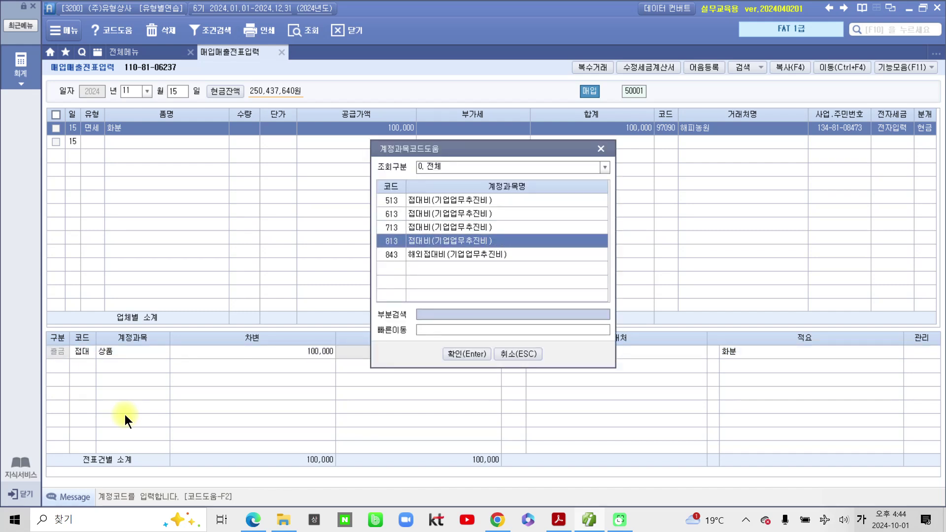
{"action": "key", "text": "Return"}
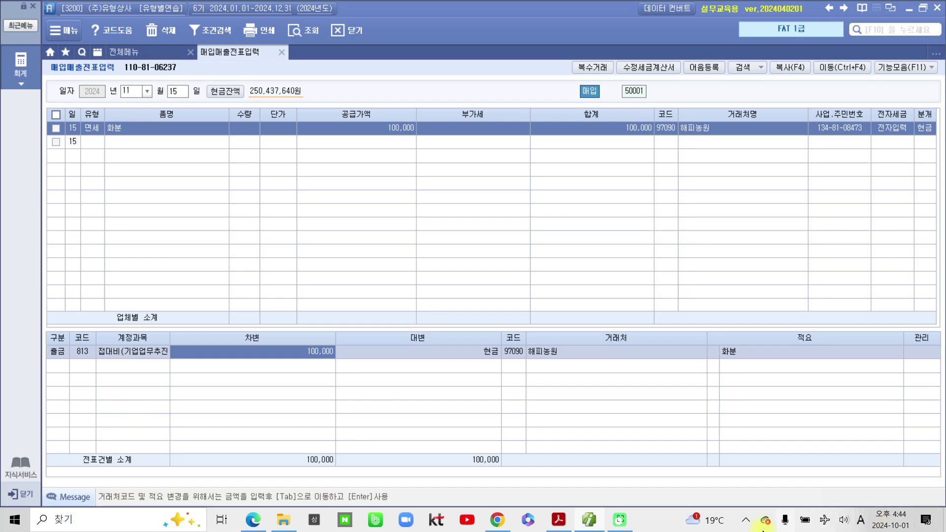
Step: Switch to the PDF workbook and highlight 11월 16일, 종이 and 일주일 후에 in problem 3
{"action": "left_click", "coordinate": [558, 520]}
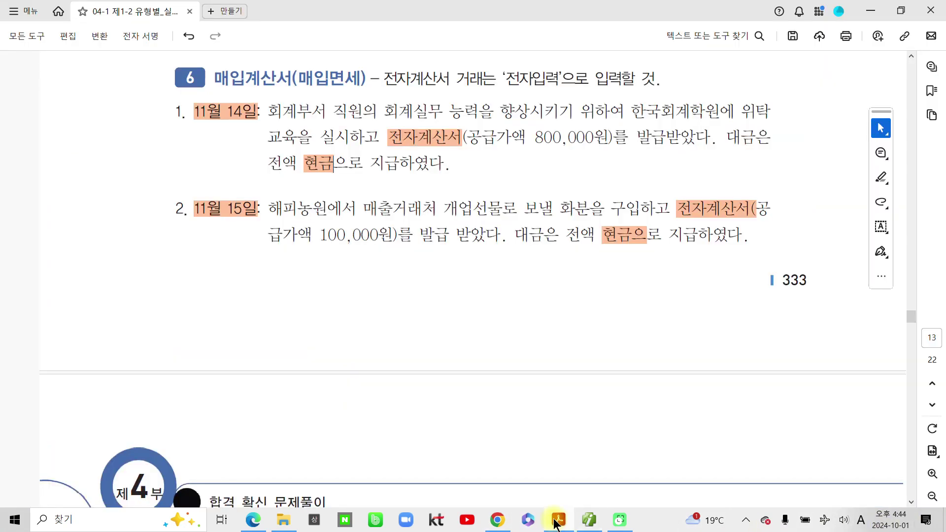
{"action": "scroll", "coordinate": [551, 298], "scroll_direction": "down", "scroll_amount": 5}
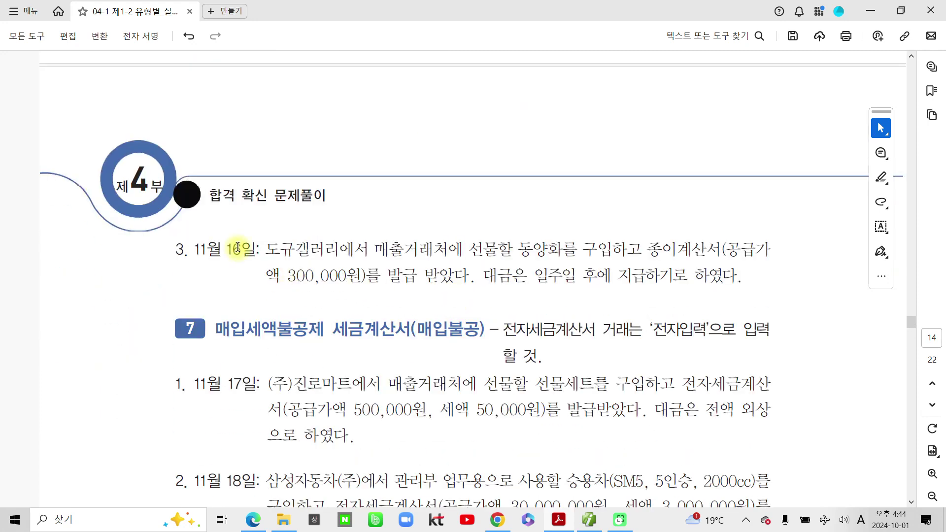
{"action": "left_click_drag", "start_coordinate": [236, 249], "coordinate": [194, 250]}
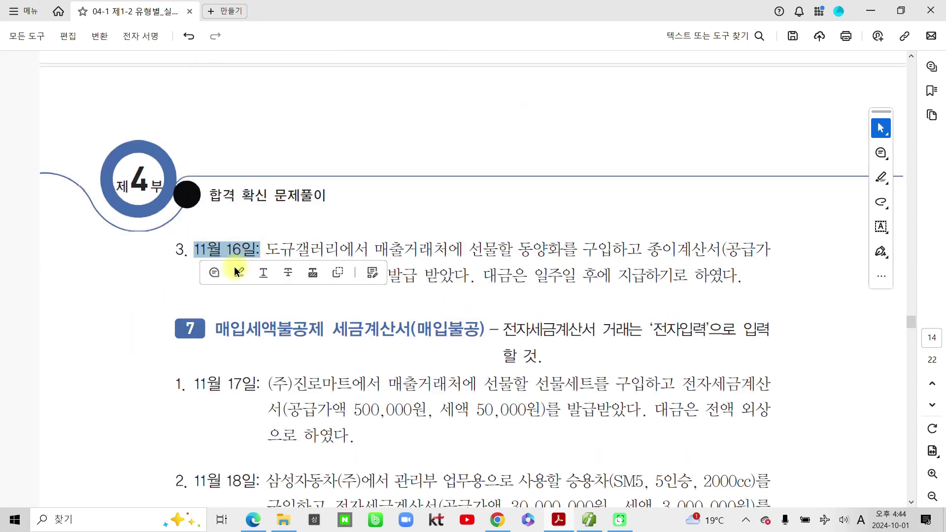
{"action": "left_click", "coordinate": [235, 266]}
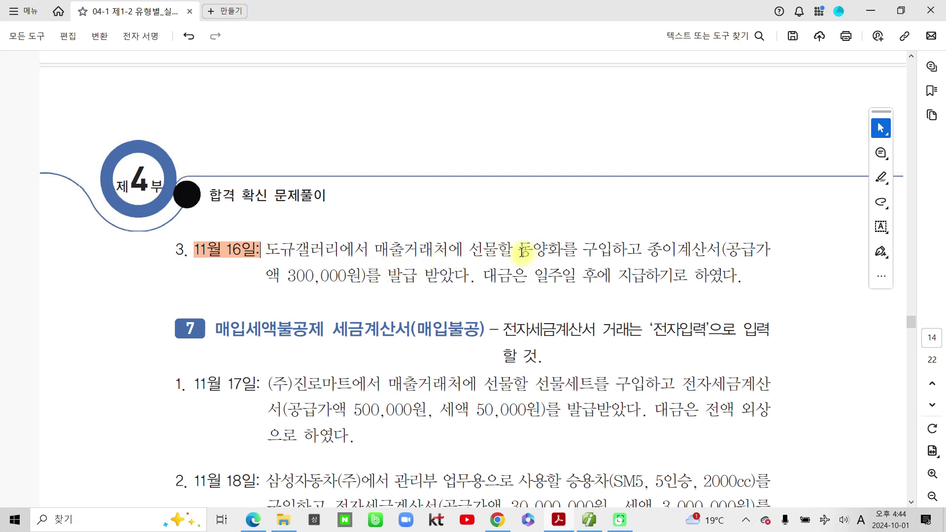
{"action": "left_click_drag", "start_coordinate": [646, 250], "coordinate": [677, 251]}
{"action": "left_click", "coordinate": [711, 272]}
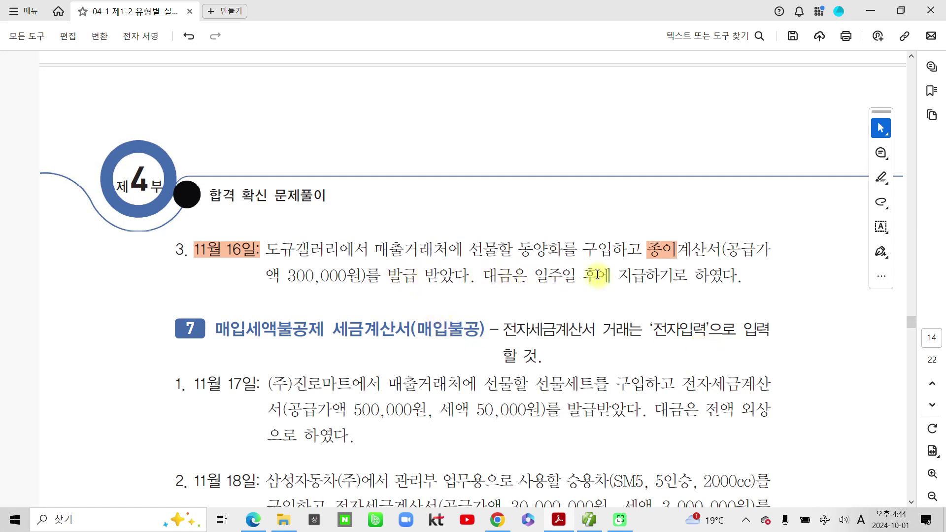
{"action": "left_click_drag", "start_coordinate": [534, 275], "coordinate": [579, 275]}
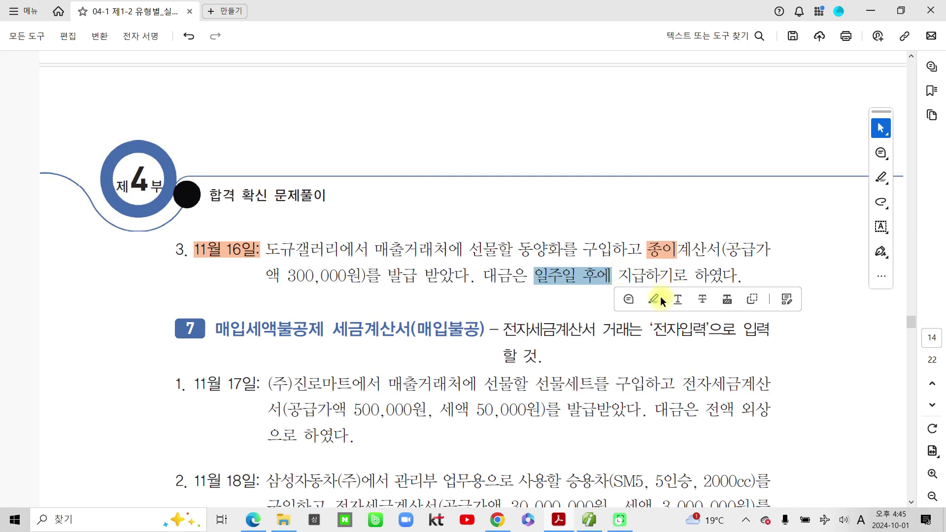
{"action": "left_click", "coordinate": [652, 299]}
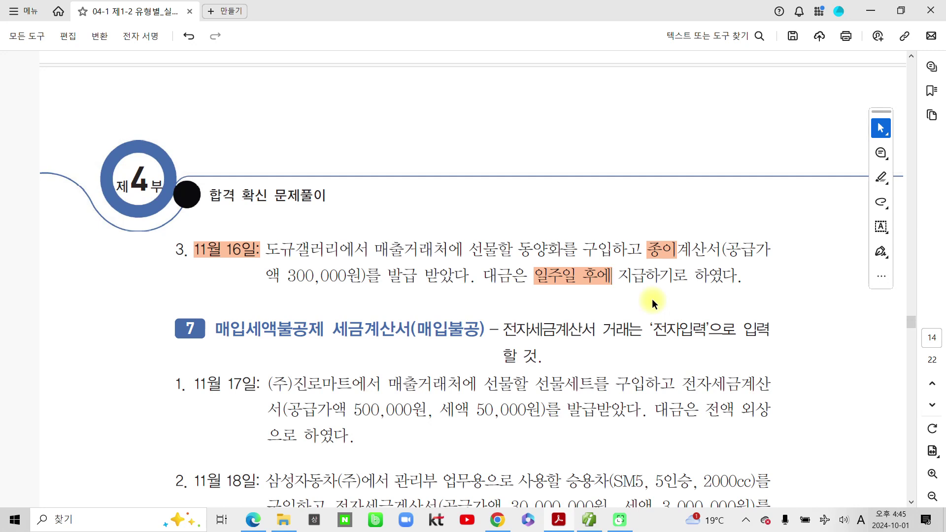
Step: Return to the accounting program's 매입매출전표입력 screen and set the voucher date to November 16
{"action": "left_click", "coordinate": [590, 520]}
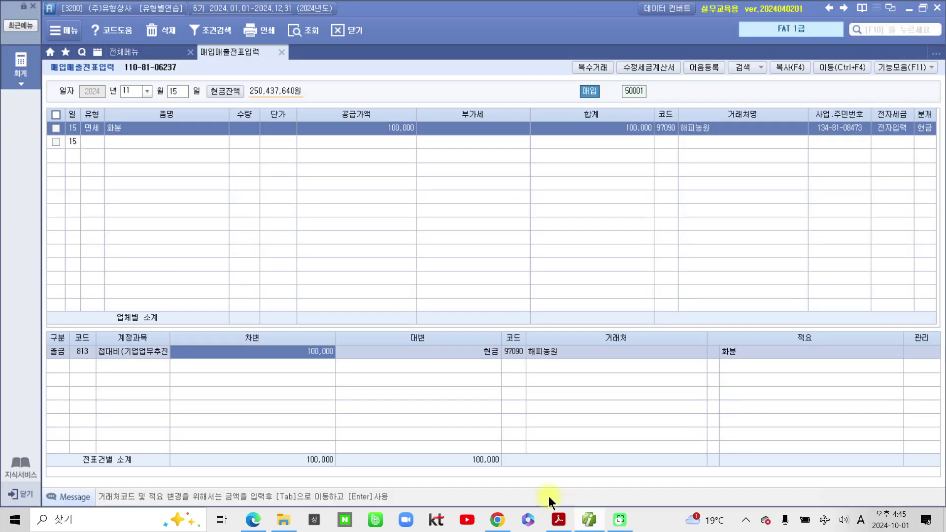
{"action": "left_click", "coordinate": [171, 93]}
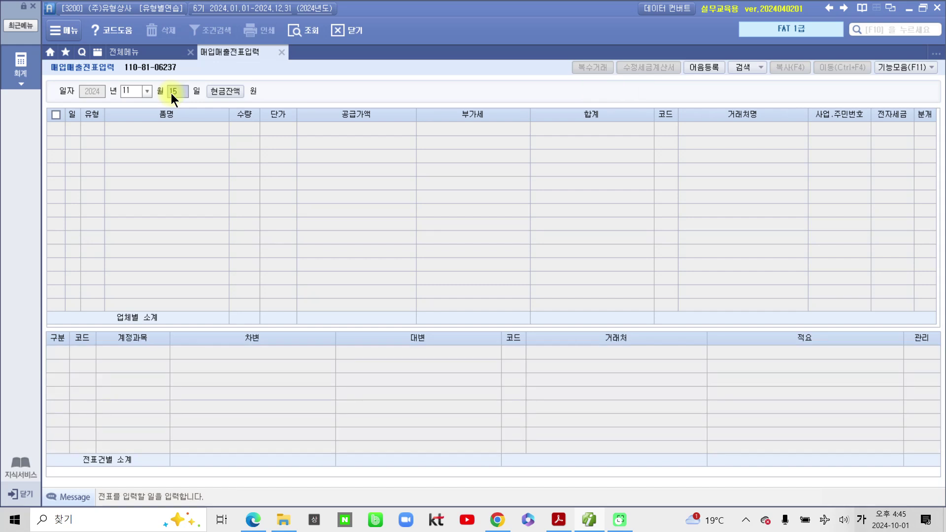
{"action": "type", "text": "16"}
{"action": "key", "text": "Return"}
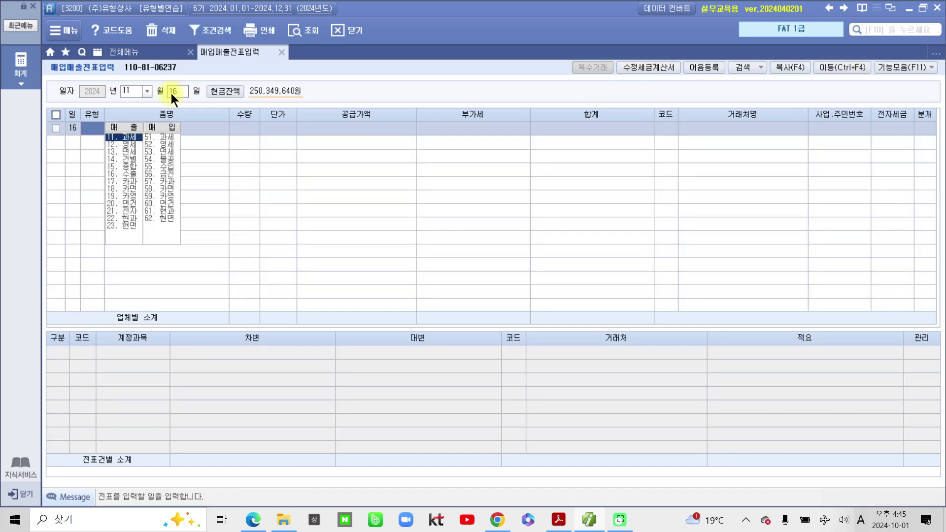
Step: Enter a tax-exempt purchase (53. 면세) line with item 동양화 and a supply value of 300,000
{"action": "type", "text": "13"}
{"action": "key", "text": "Return"}
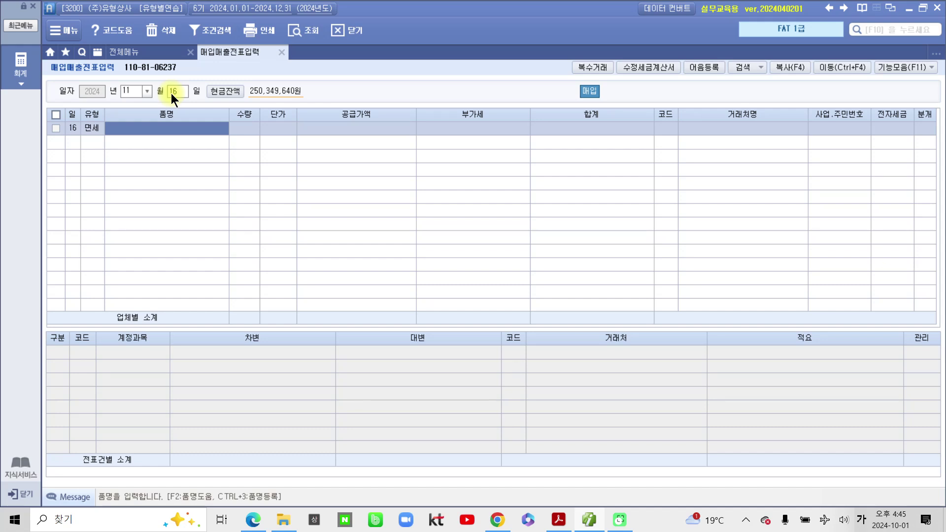
{"action": "type", "text": "동양란"}
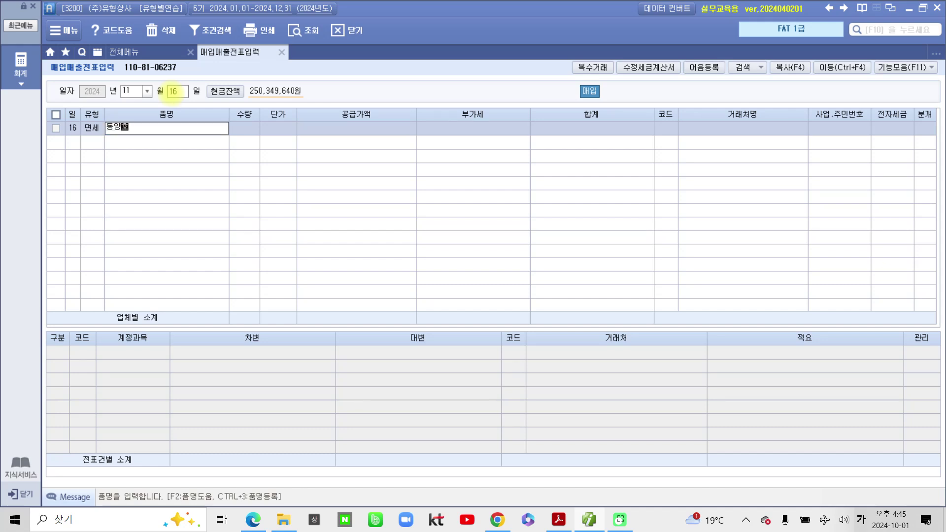
{"action": "key", "text": "Return"}
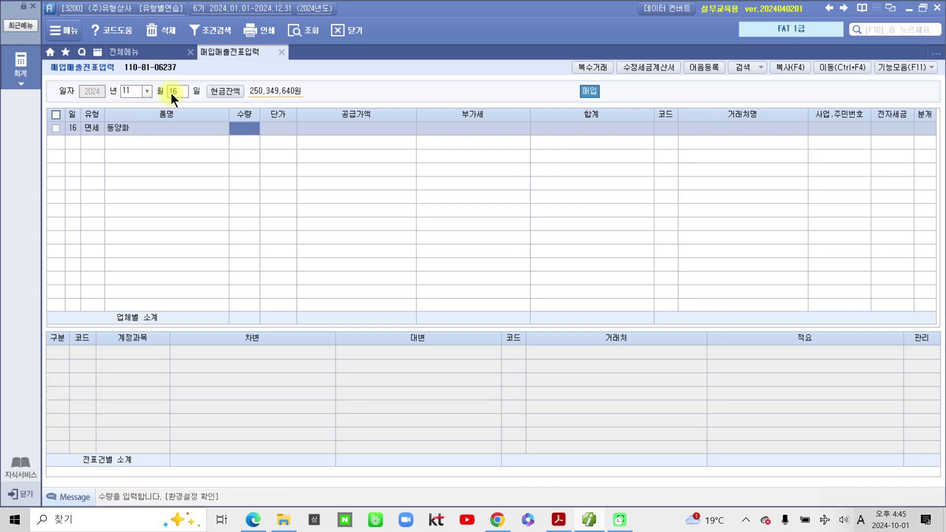
{"action": "key", "text": "Return"}
{"action": "key", "text": "Return"}
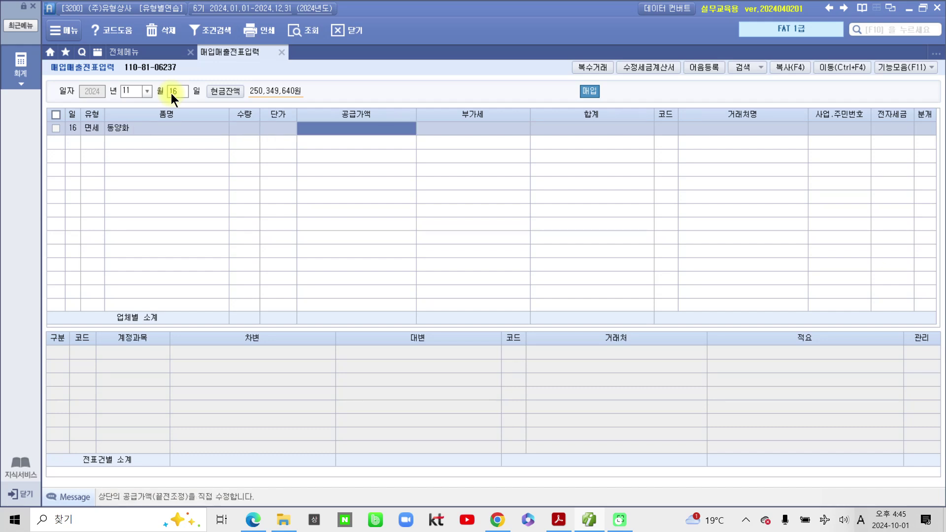
{"action": "type", "text": "3000000"}
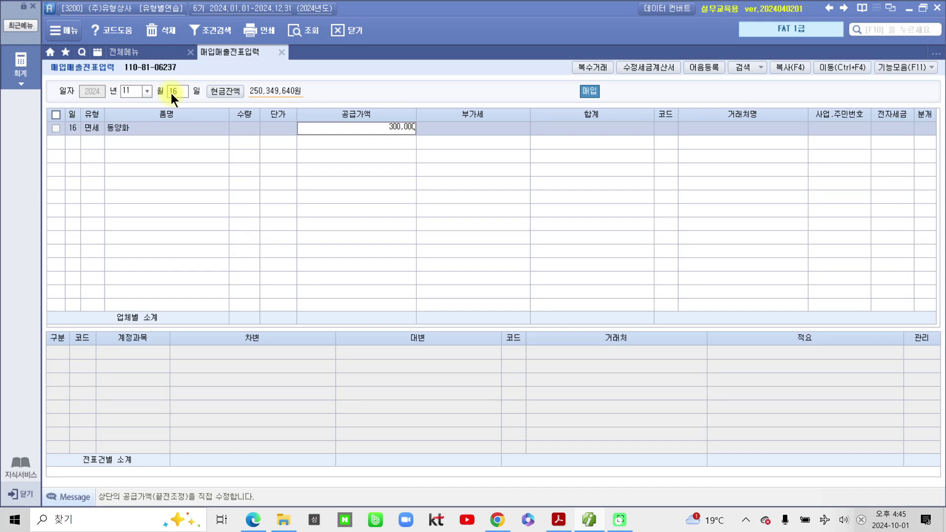
{"action": "key", "text": "Return"}
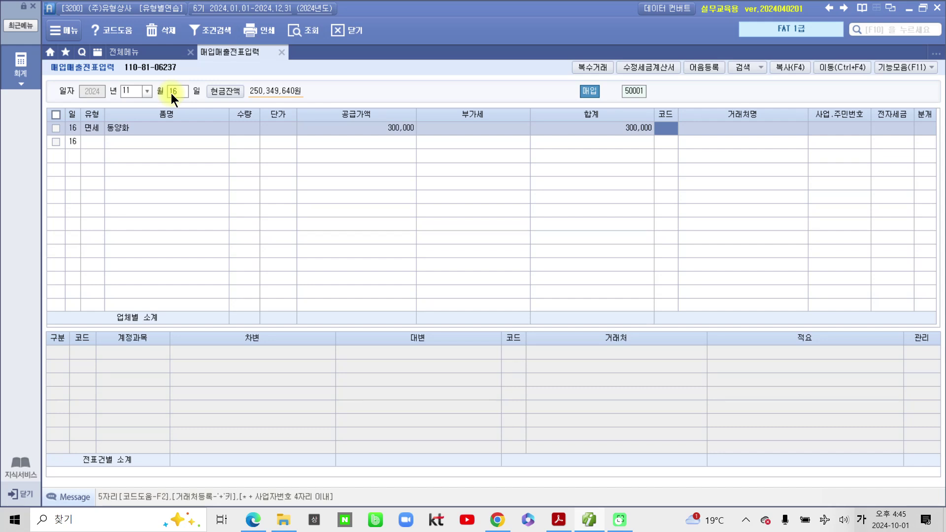
Step: Look up 도규 and assign 도규갤러리 (20112) as the vendor, leaving the 전자세금 field blank for the paper invoice
{"action": "type", "text": "도규"}
{"action": "key", "text": "Return"}
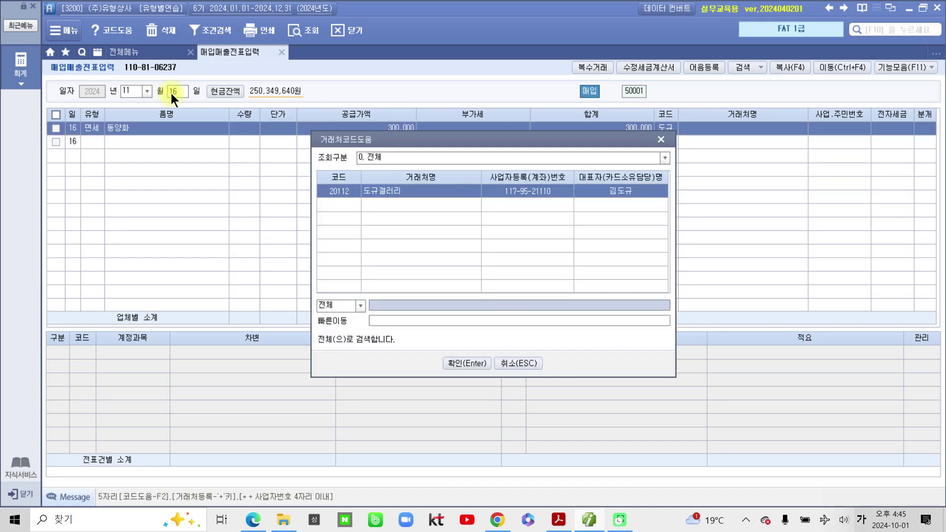
{"action": "key", "text": "Return"}
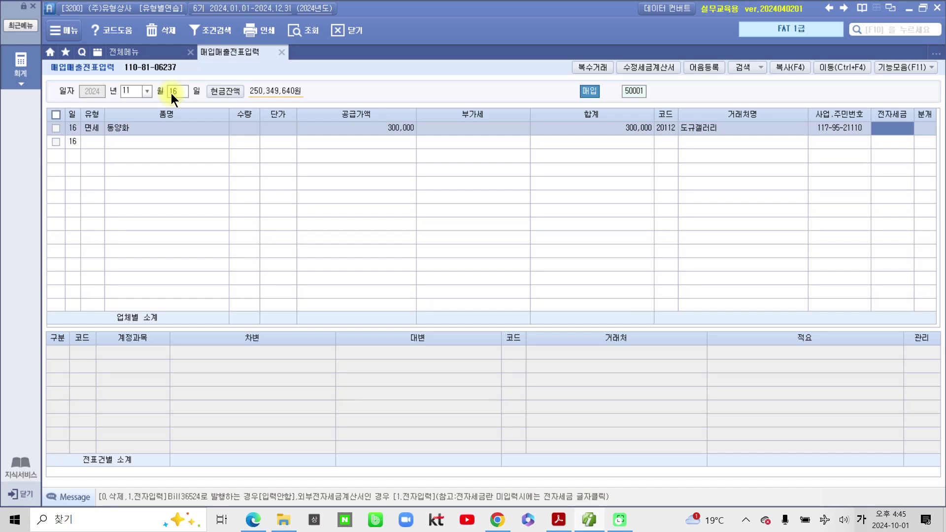
{"action": "key", "text": "Return"}
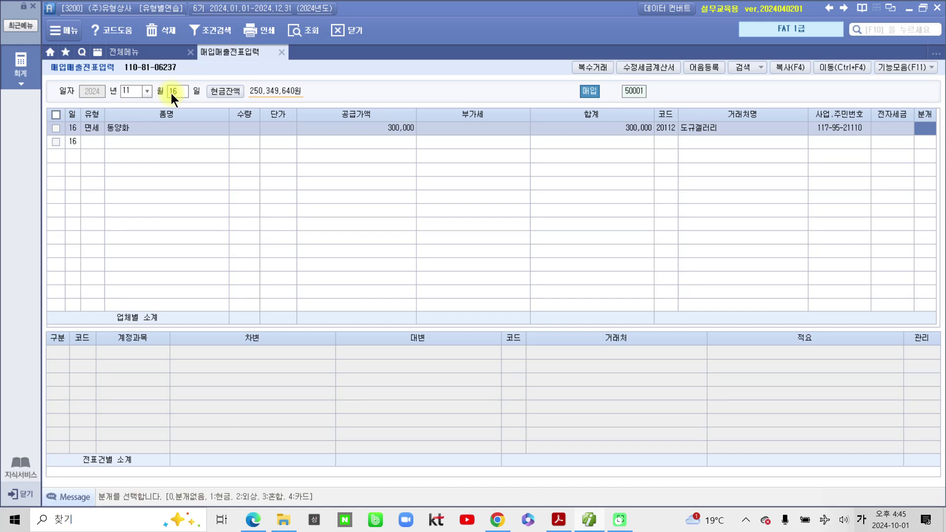
Step: Set the 분개 type of the 동양화 purchase to 혼합 and change its debit account to 813 접대비
{"action": "type", "text": "3"}
{"action": "key", "text": "Return"}
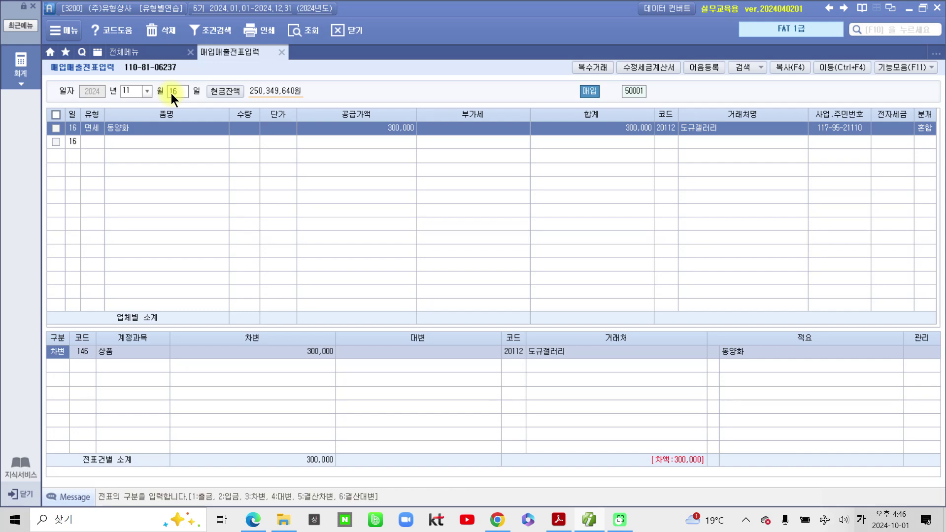
{"action": "key", "text": "Return"}
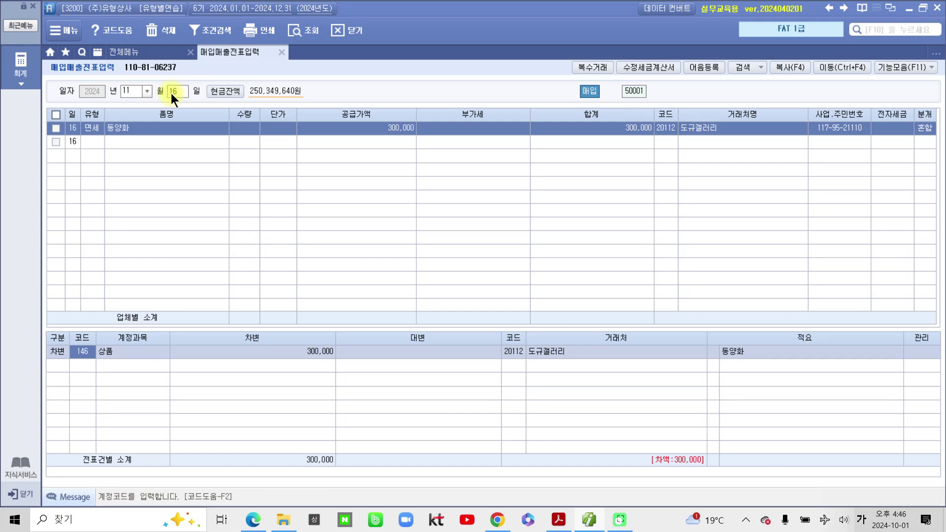
{"action": "type", "text": "813"}
{"action": "key", "text": "Return"}
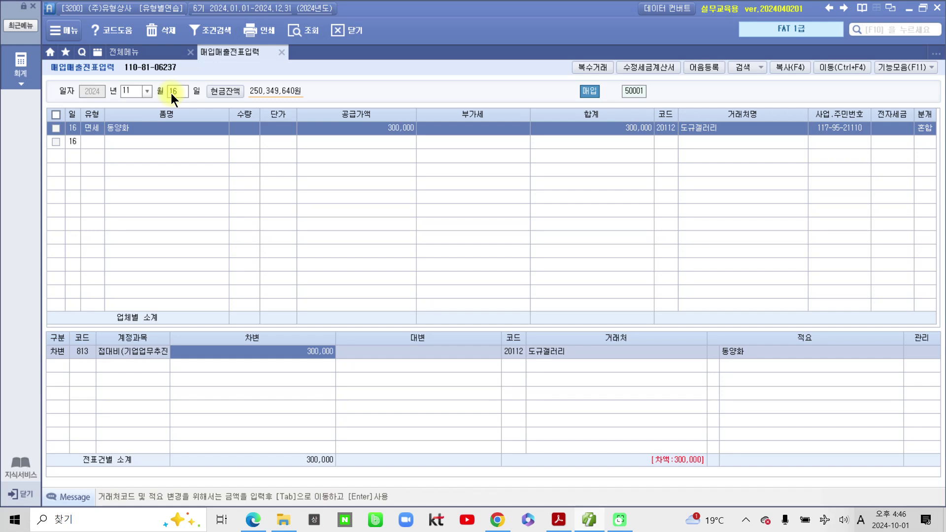
{"action": "key", "text": "Return"}
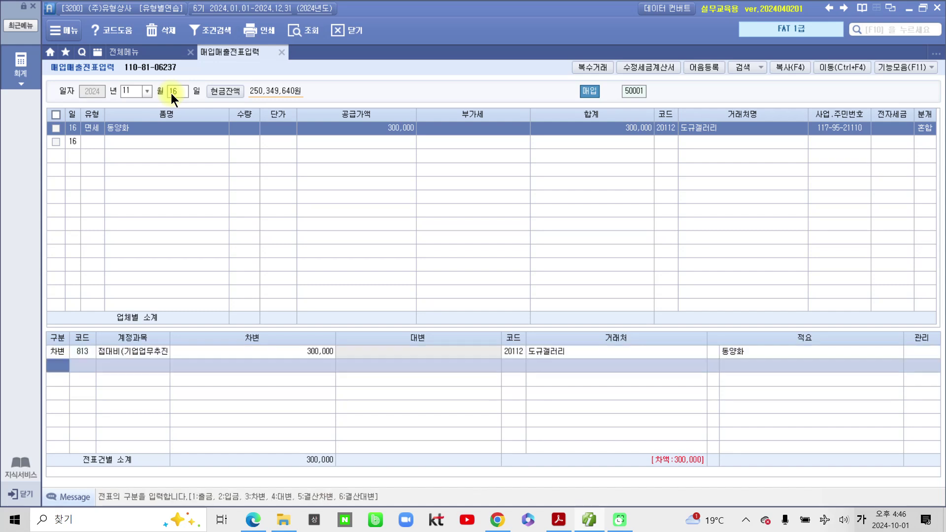
Step: Add a credit (대변) line for account 253 미지급금 with an amount of 300,000
{"action": "type", "text": "4"}
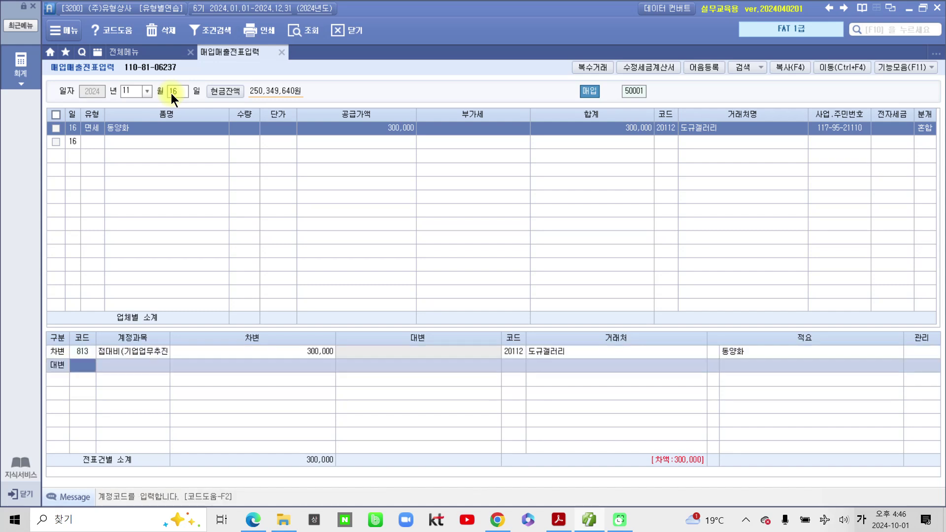
{"action": "type", "text": "253"}
{"action": "key", "text": "Return"}
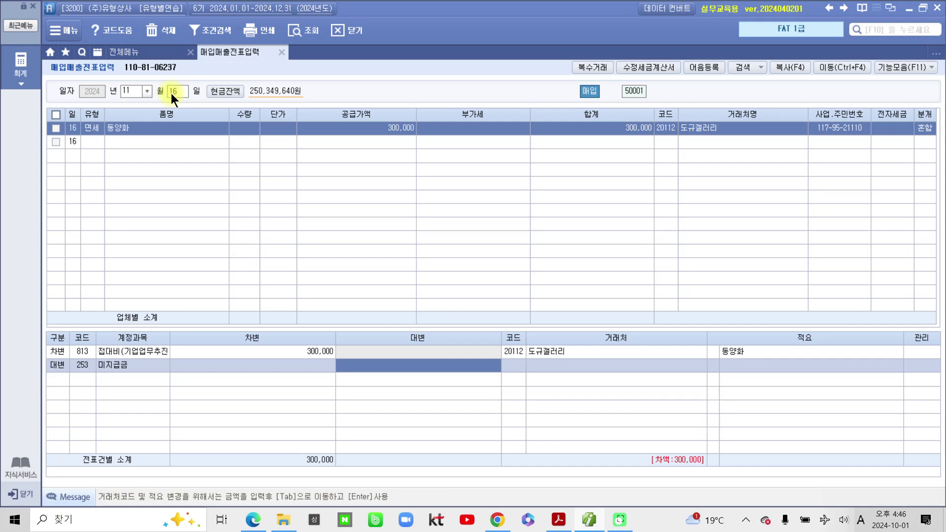
{"action": "type", "text": "300"}
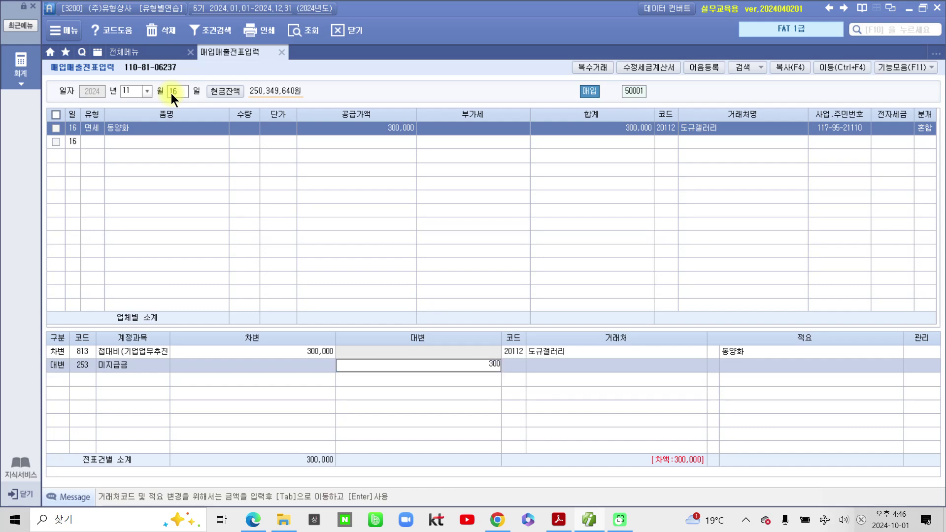
{"action": "type", "text": ",000"}
{"action": "key", "text": "Tab"}
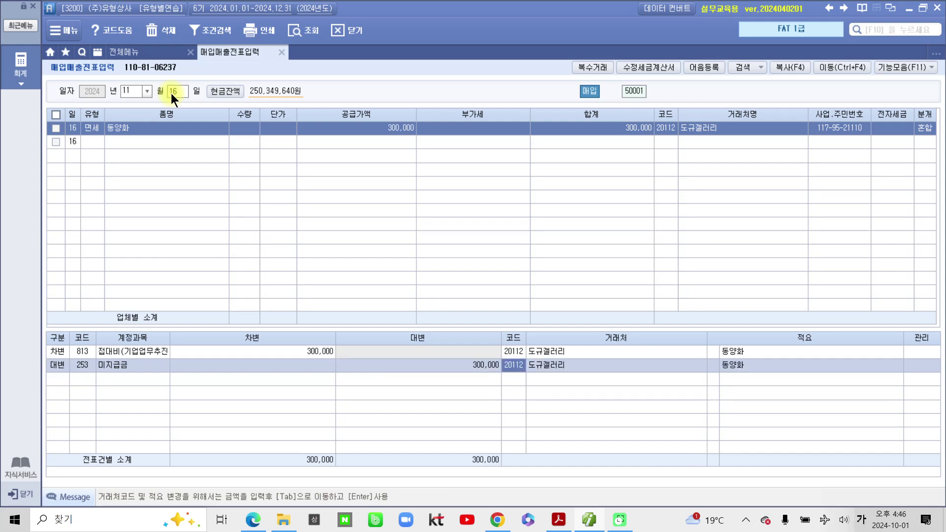
{"action": "mouse_move", "coordinate": [567, 382]}
{"action": "left_mouse_down"}
{"action": "mouse_move", "coordinate": [576, 377]}
{"action": "mouse_move", "coordinate": [568, 394]}
{"action": "left_mouse_up"}
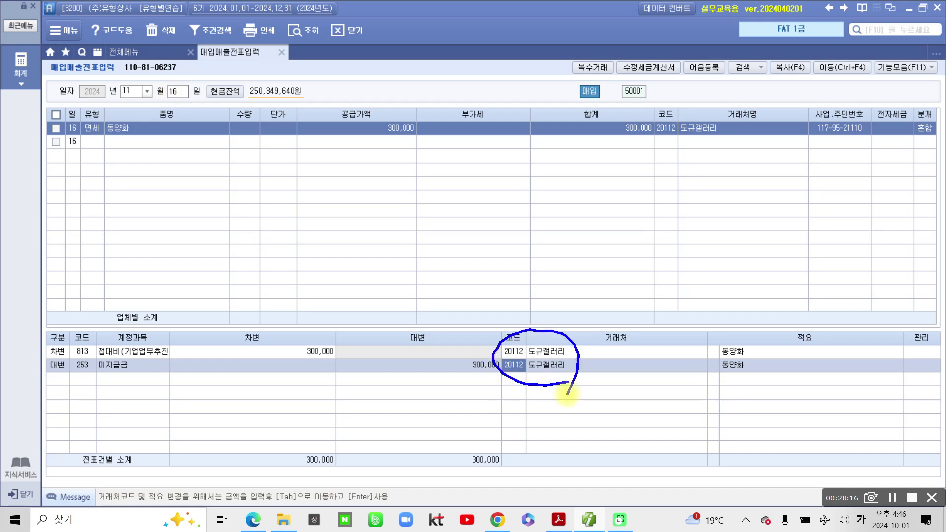
{"action": "mouse_move", "coordinate": [296, 438]}
{"action": "left_mouse_down"}
{"action": "mouse_move", "coordinate": [276, 478]}
{"action": "mouse_move", "coordinate": [258, 464]}
{"action": "left_mouse_up"}
{"action": "mouse_move", "coordinate": [486, 428]}
{"action": "left_mouse_down"}
{"action": "mouse_move", "coordinate": [443, 488]}
{"action": "mouse_move", "coordinate": [468, 415]}
{"action": "left_mouse_up"}
{"action": "mouse_move", "coordinate": [391, 458]}
{"action": "left_mouse_down"}
{"action": "mouse_move", "coordinate": [422, 462]}
{"action": "mouse_move", "coordinate": [417, 477]}
{"action": "left_mouse_up"}
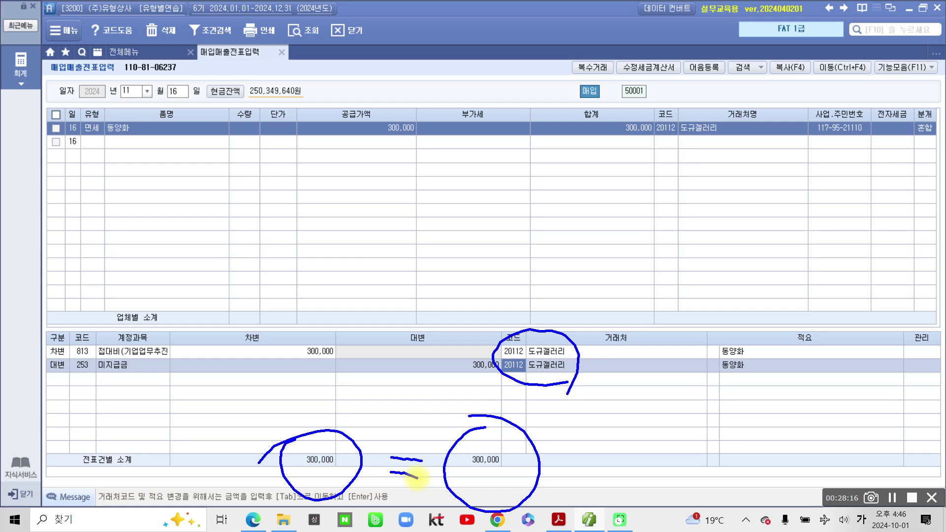
{"action": "key", "text": "Escape"}
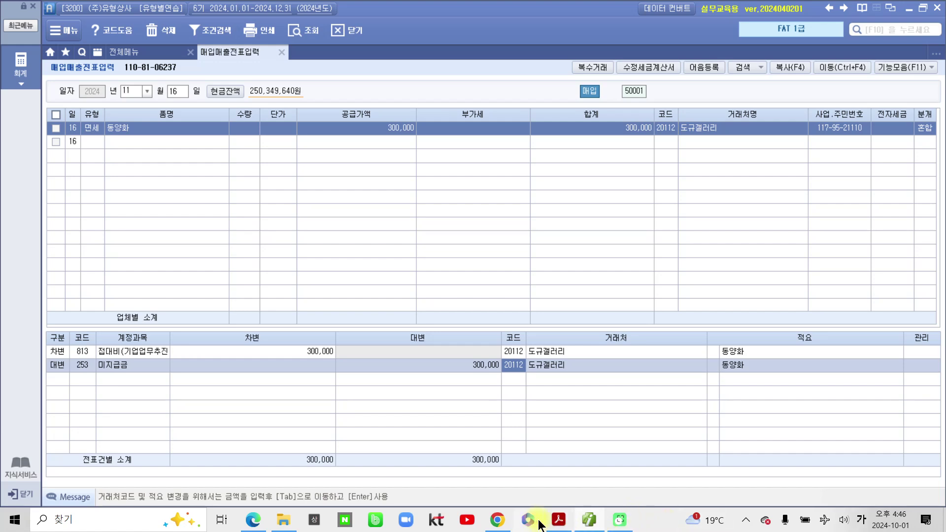
Step: Switch to the PDF workbook and highlight 11월 17일, 선물할 선물세트를, 전자세금계산서 and 외상 in problem 1 of section 7
{"action": "left_click", "coordinate": [558, 521]}
{"action": "scroll", "coordinate": [146, 344], "scroll_direction": "down", "scroll_amount": 3}
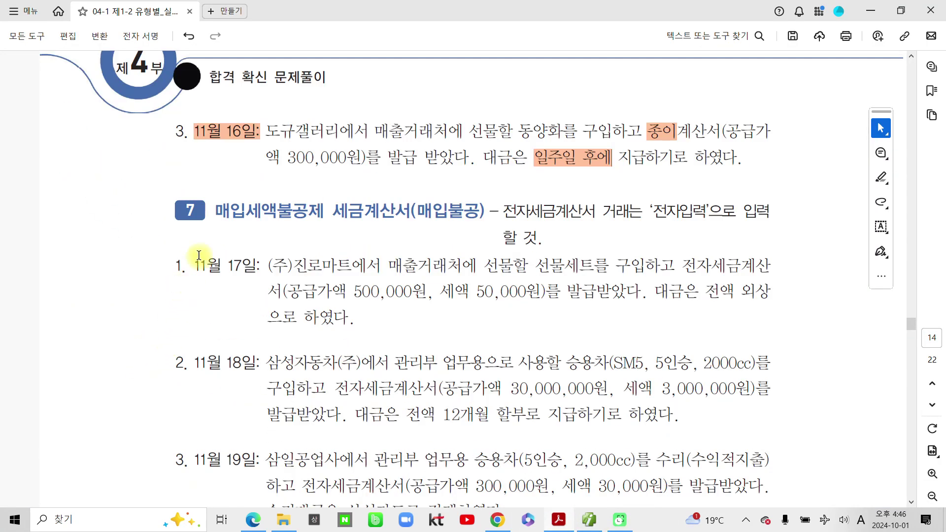
{"action": "left_click_drag", "start_coordinate": [185, 258], "coordinate": [258, 269]}
{"action": "left_click", "coordinate": [278, 286]}
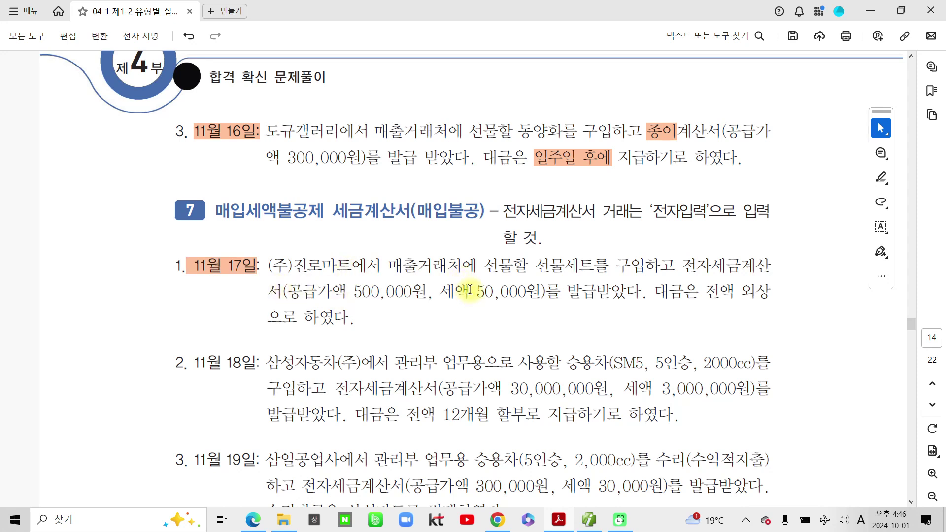
{"action": "left_click_drag", "start_coordinate": [608, 269], "coordinate": [483, 270]}
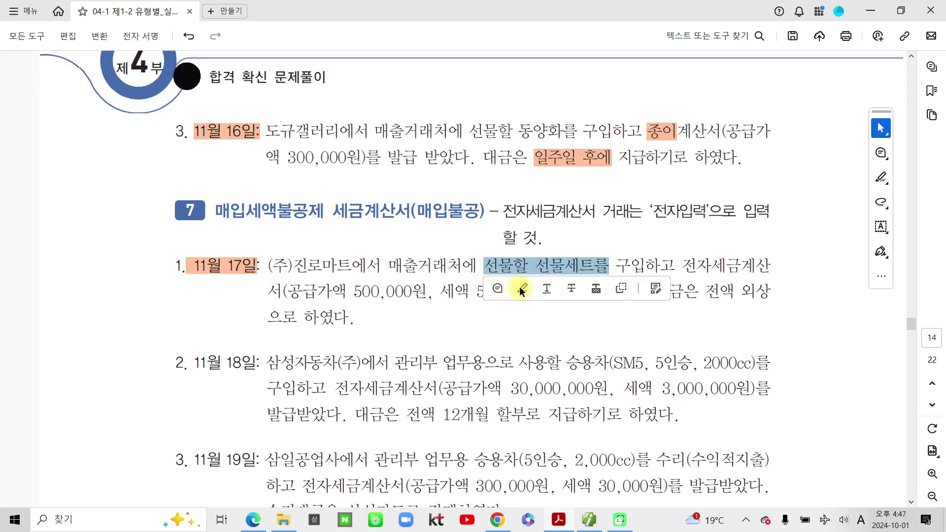
{"action": "left_click", "coordinate": [518, 288]}
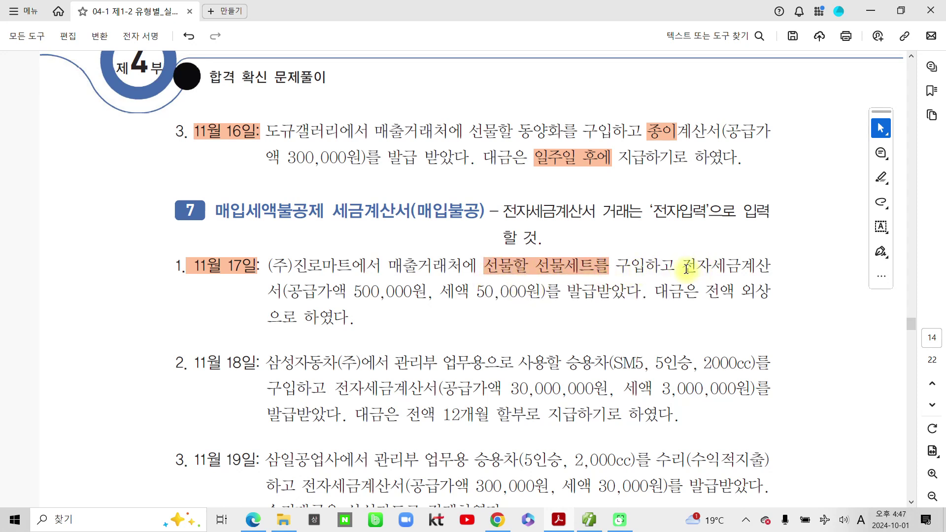
{"action": "mouse_move", "coordinate": [685, 268]}
{"action": "left_mouse_down"}
{"action": "mouse_move", "coordinate": [774, 271]}
{"action": "mouse_move", "coordinate": [277, 302]}
{"action": "left_mouse_up"}
{"action": "left_click", "coordinate": [319, 315]}
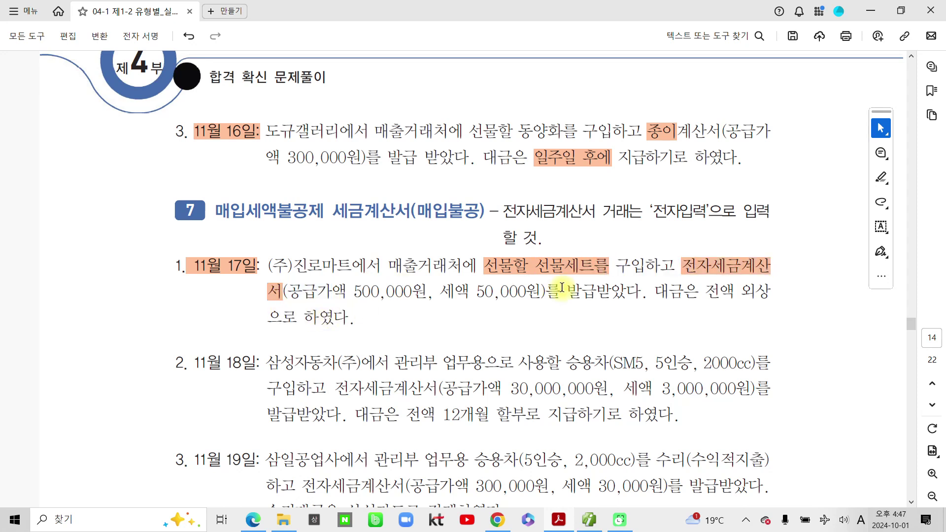
{"action": "left_click_drag", "start_coordinate": [741, 295], "coordinate": [766, 295]}
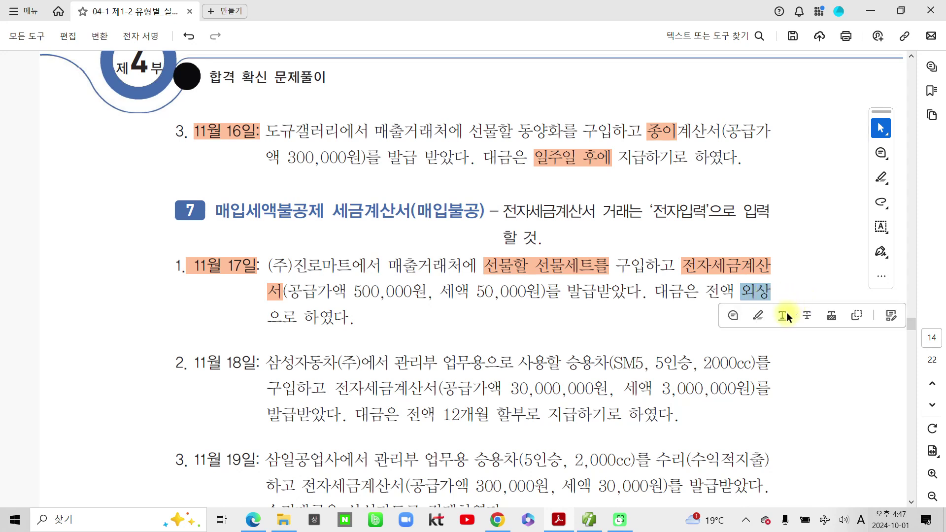
{"action": "left_click", "coordinate": [756, 315]}
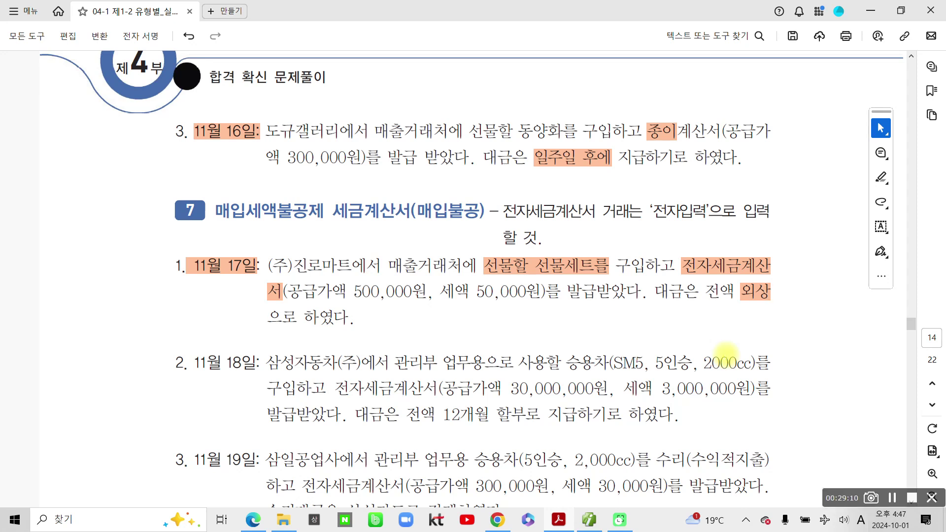
{"action": "mouse_move", "coordinate": [754, 236]}
{"action": "left_mouse_down"}
{"action": "mouse_move", "coordinate": [712, 266]}
{"action": "mouse_move", "coordinate": [708, 241]}
{"action": "left_mouse_up"}
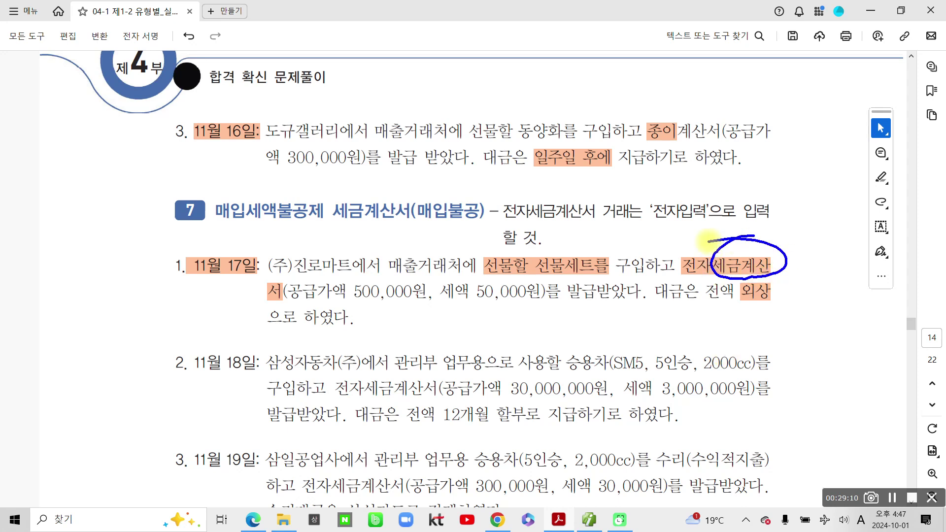
{"action": "mouse_move", "coordinate": [429, 284]}
{"action": "left_mouse_down"}
{"action": "mouse_move", "coordinate": [444, 312]}
{"action": "mouse_move", "coordinate": [515, 272]}
{"action": "mouse_move", "coordinate": [425, 294]}
{"action": "left_mouse_up"}
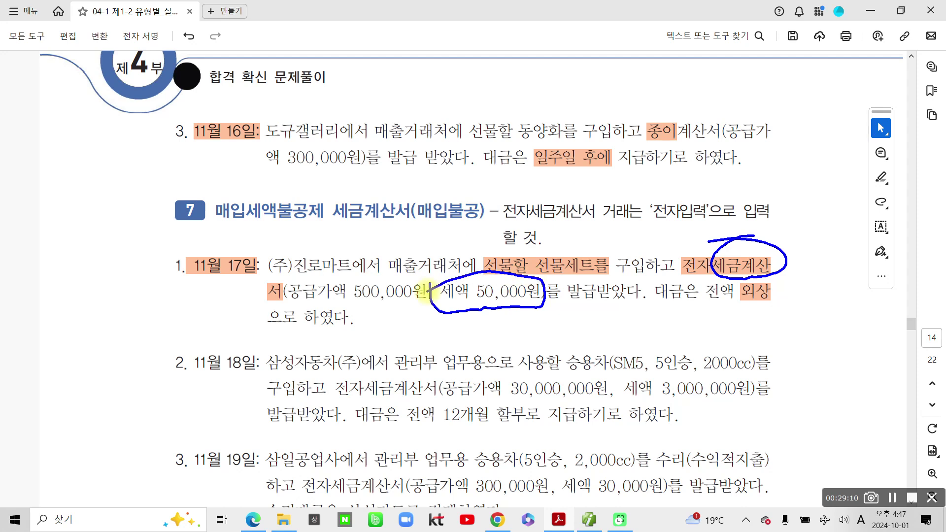
{"action": "mouse_move", "coordinate": [63, 231]}
{"action": "left_mouse_down"}
{"action": "mouse_move", "coordinate": [74, 296]}
{"action": "mouse_move", "coordinate": [58, 306]}
{"action": "left_mouse_up"}
{"action": "mouse_move", "coordinate": [59, 260]}
{"action": "left_mouse_down"}
{"action": "mouse_move", "coordinate": [89, 256]}
{"action": "mouse_move", "coordinate": [98, 291]}
{"action": "mouse_move", "coordinate": [130, 283]}
{"action": "left_mouse_up"}
{"action": "left_click_drag", "start_coordinate": [117, 236], "coordinate": [118, 313]}
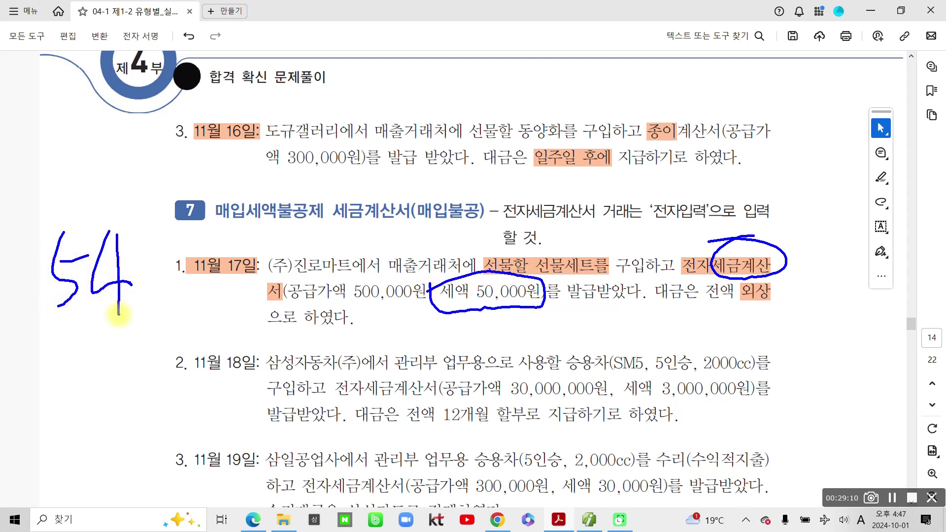
{"action": "mouse_move", "coordinate": [774, 282]}
{"action": "left_mouse_down"}
{"action": "mouse_move", "coordinate": [714, 244]}
{"action": "mouse_move", "coordinate": [753, 290]}
{"action": "left_mouse_up"}
{"action": "left_click_drag", "start_coordinate": [437, 317], "coordinate": [578, 314]}
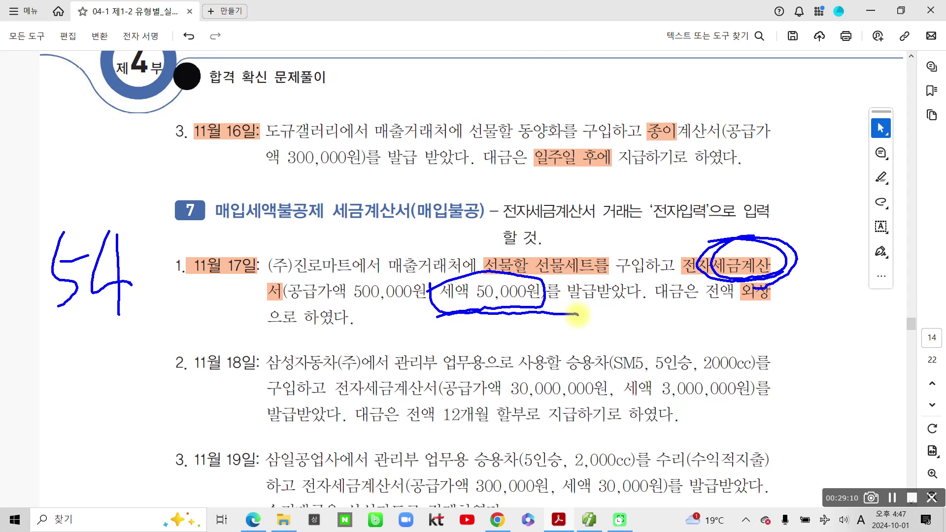
{"action": "mouse_move", "coordinate": [58, 348]}
{"action": "left_mouse_down"}
{"action": "mouse_move", "coordinate": [129, 319]}
{"action": "mouse_move", "coordinate": [126, 342]}
{"action": "left_mouse_up"}
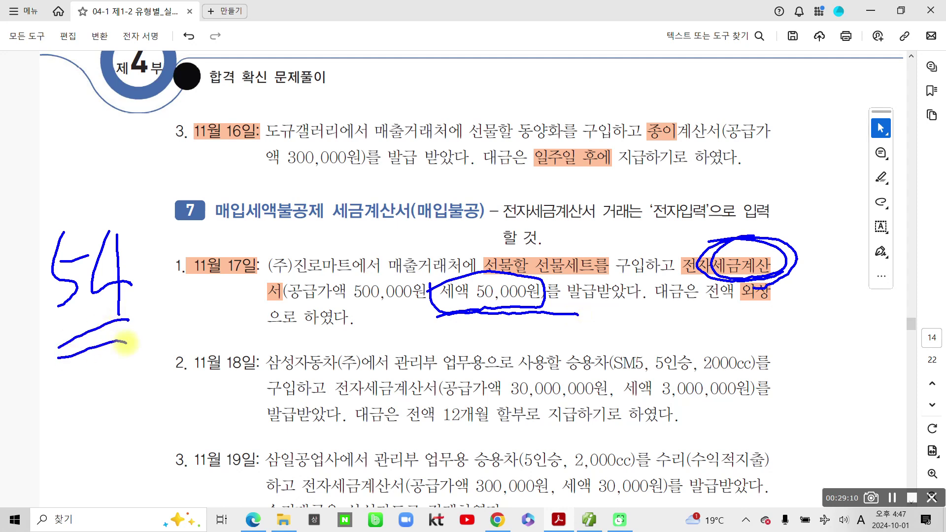
{"action": "key", "text": "Escape"}
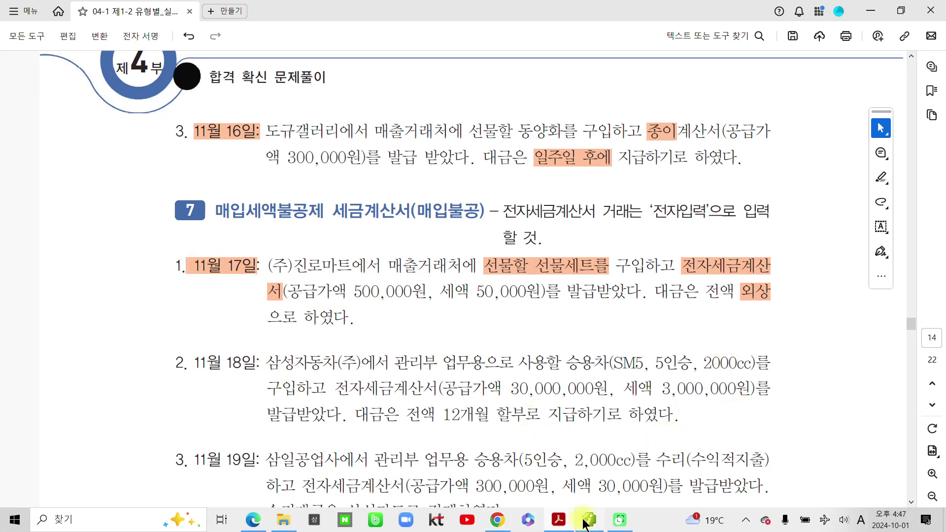
Step: Return to the accounting program's 매입매출전표입력 screen and set the voucher date to November 17
{"action": "mouse_move", "coordinate": [586, 524]}
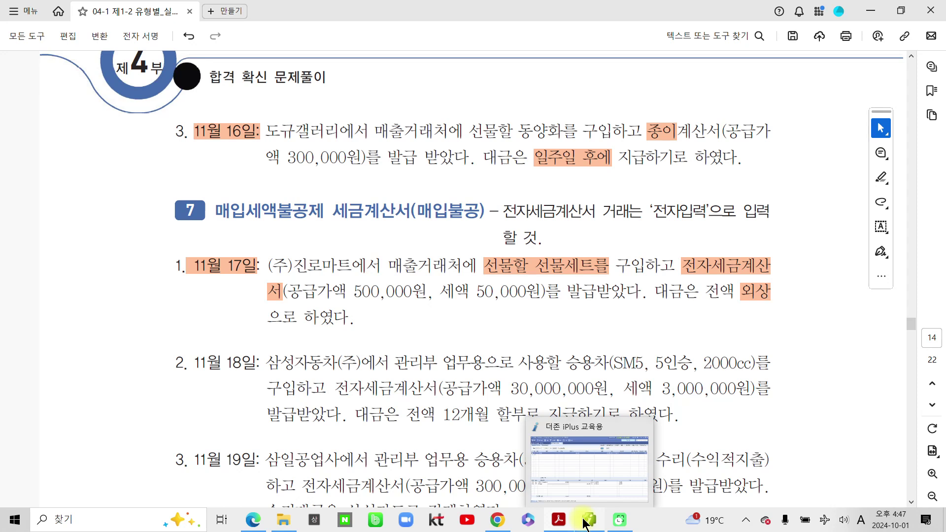
{"action": "left_click", "coordinate": [586, 524]}
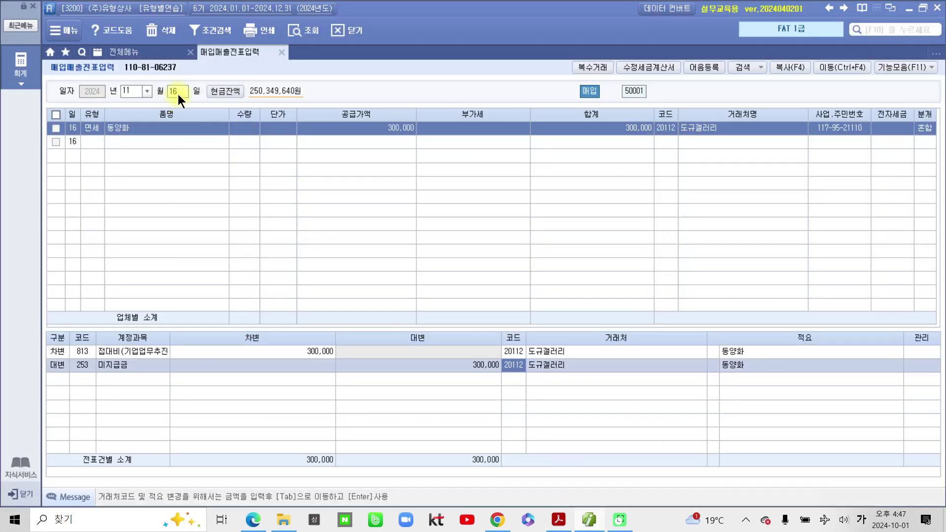
{"action": "left_click", "coordinate": [178, 94]}
{"action": "type", "text": "17"}
{"action": "key", "text": "Return"}
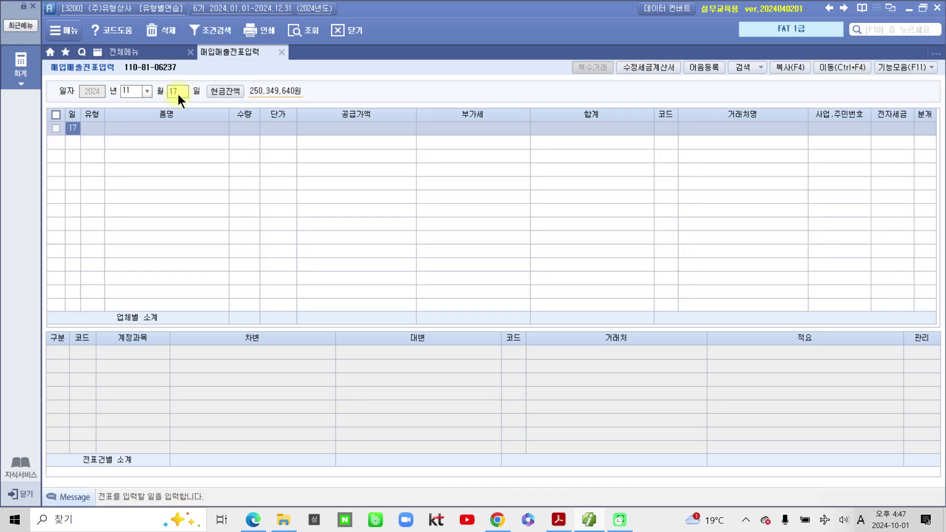
Step: Start a non-deductible purchase (54. 불공) line with the reason 9. 접대비 관련 매입세액
{"action": "key", "text": "Return"}
{"action": "type", "text": "54"}
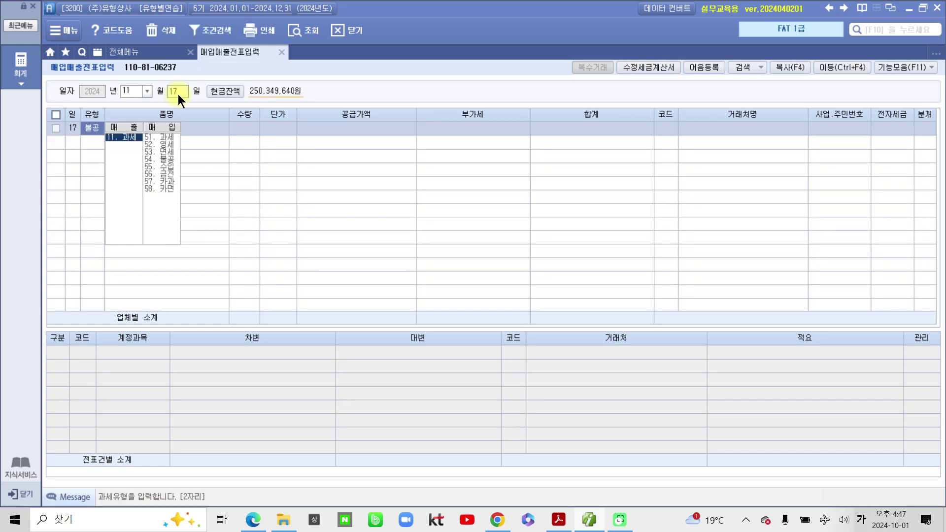
{"action": "key", "text": "Return"}
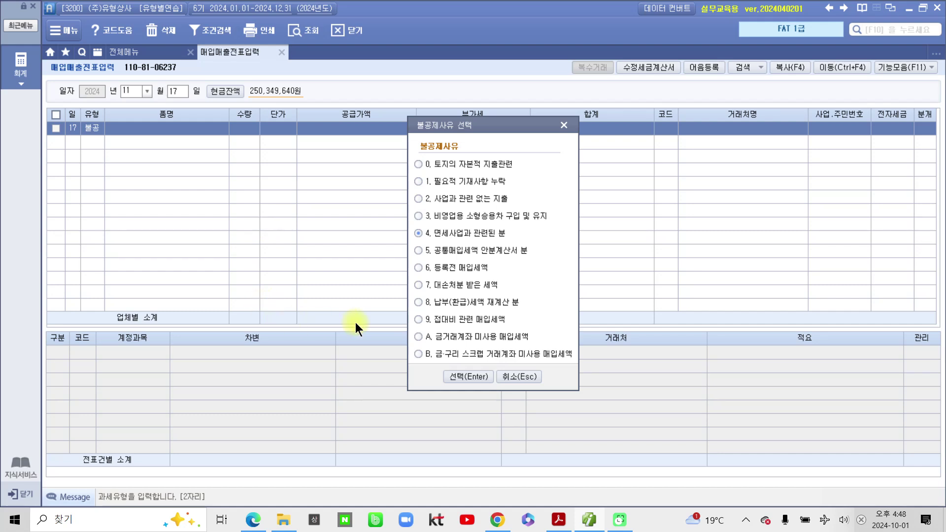
{"action": "left_click", "coordinate": [418, 319]}
{"action": "left_click", "coordinate": [456, 377]}
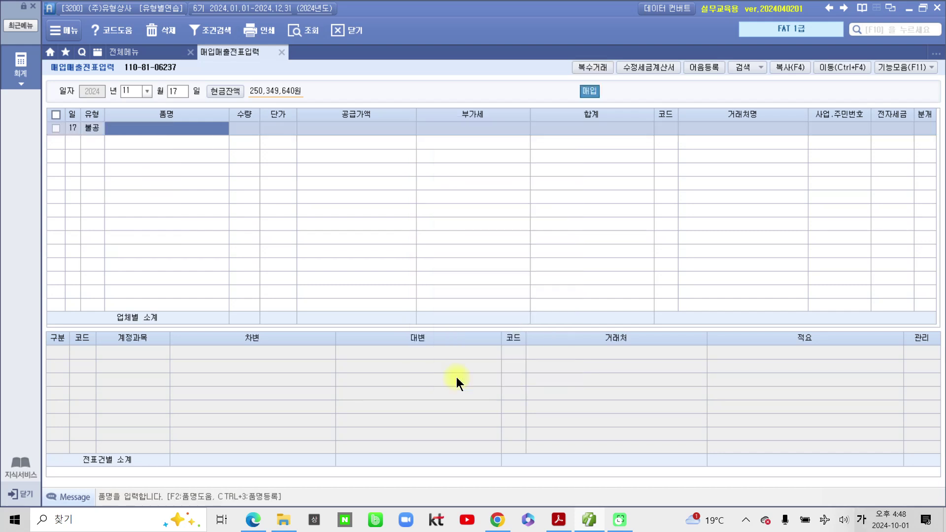
Step: Enter 선물세트 as the item and 500,000 as the supply value, leaving quantity and unit price blank
{"action": "left_click", "coordinate": [199, 131]}
{"action": "type", "text": "선물세"}
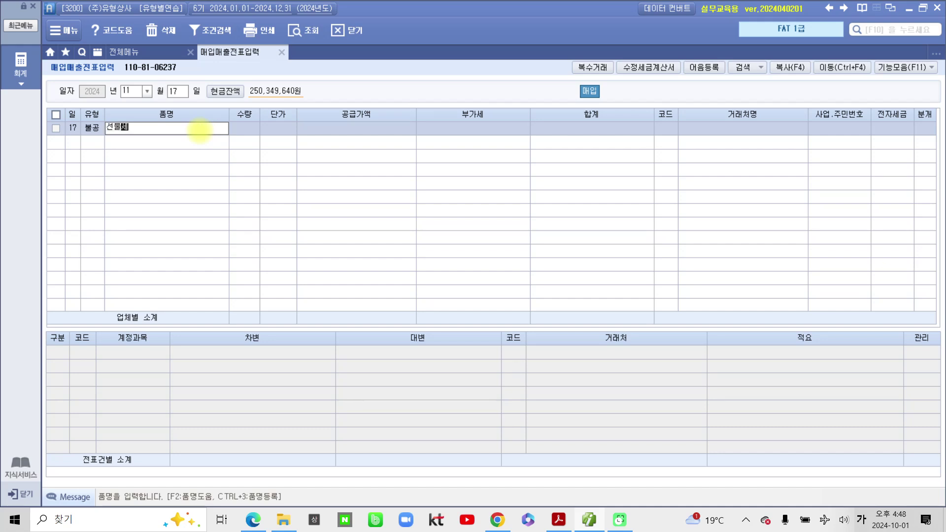
{"action": "type", "text": "트"}
{"action": "key", "text": "BackSpace"}
{"action": "key", "text": "BackSpace"}
{"action": "type", "text": "세트"}
{"action": "key", "text": "Return"}
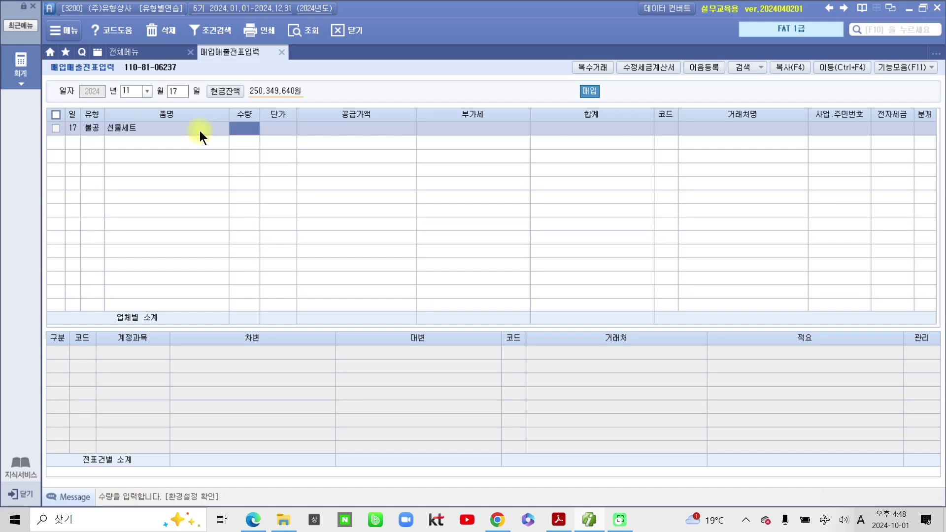
{"action": "key", "text": "Return"}
{"action": "key", "text": "Return"}
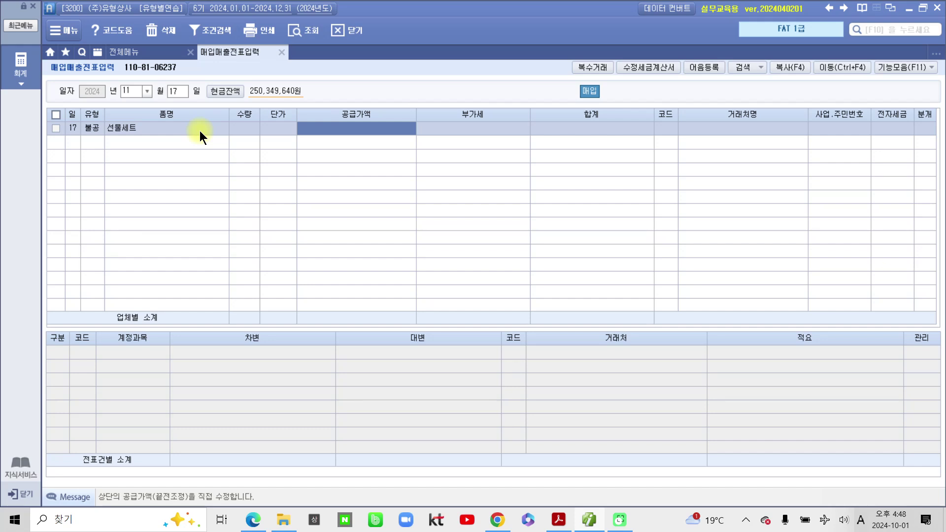
{"action": "type", "text": "500000"}
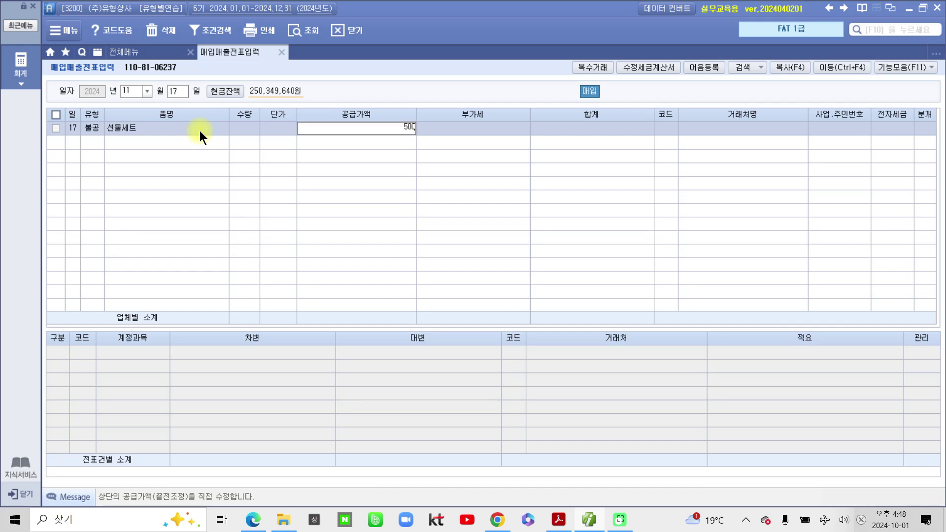
{"action": "key", "text": "Return"}
{"action": "key", "text": "Return"}
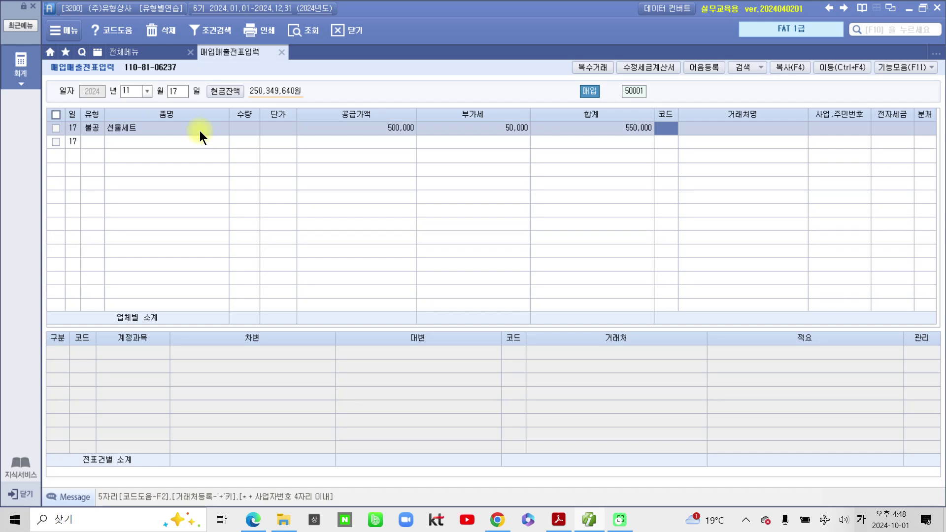
Step: Assign (주)진로마트 as the vendor of the 선물세트 line, with 전자입력 for the e-tax invoice and 혼합 as the journal type
{"action": "type", "text": "진텀"}
{"action": "key", "text": "Return"}
{"action": "key", "text": "Return"}
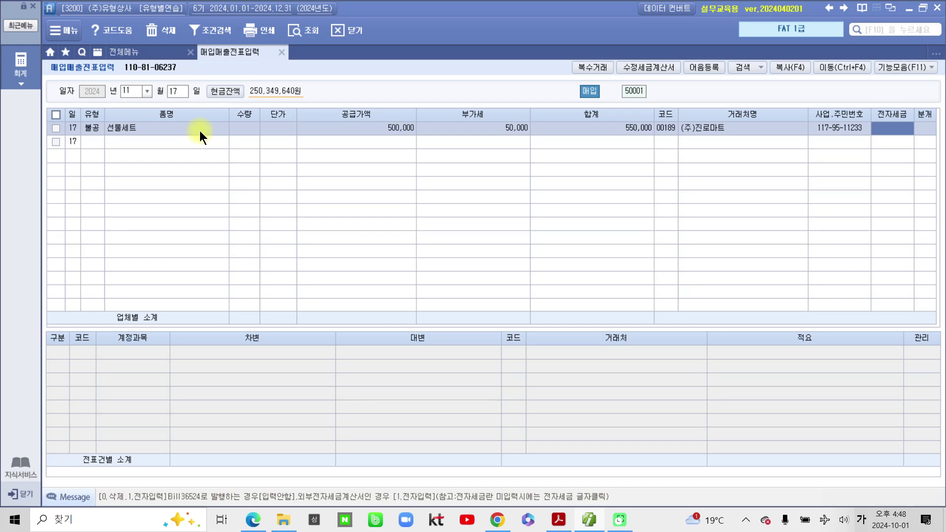
{"action": "type", "text": "1"}
{"action": "key", "text": "Return"}
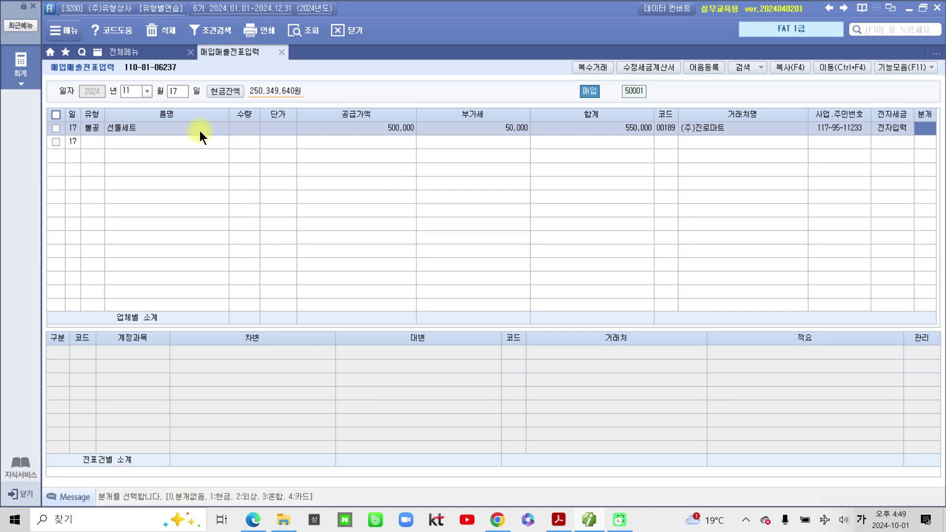
{"action": "type", "text": "3"}
{"action": "key", "text": "Return"}
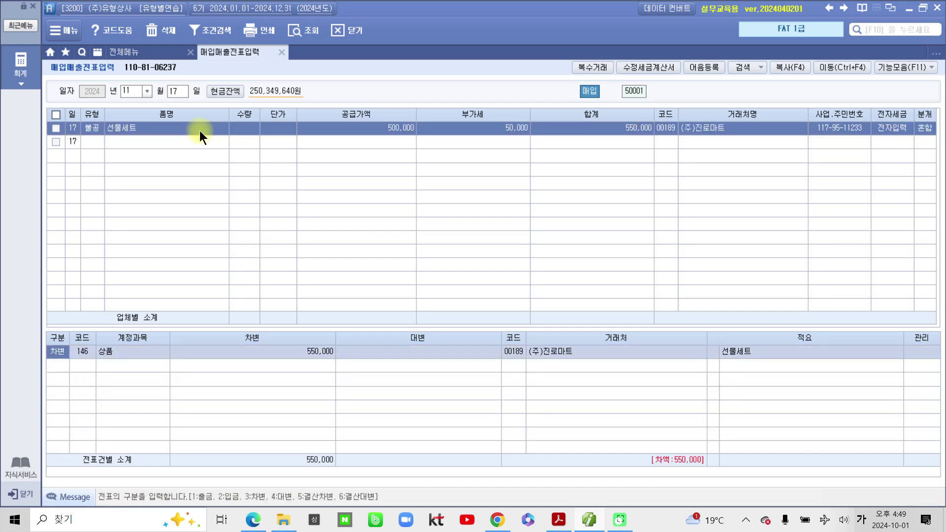
Step: Change the debit account of the 선물세트 entry to 813 접대비(기업업무추진비), keeping the amount as is
{"action": "key", "text": "Return"}
{"action": "mouse_move", "coordinate": [109, 154]}
{"action": "left_mouse_down"}
{"action": "mouse_move", "coordinate": [69, 132]}
{"action": "mouse_move", "coordinate": [127, 158]}
{"action": "left_mouse_up"}
{"action": "mouse_move", "coordinate": [321, 106]}
{"action": "left_mouse_down"}
{"action": "mouse_move", "coordinate": [328, 151]}
{"action": "mouse_move", "coordinate": [554, 142]}
{"action": "mouse_move", "coordinate": [359, 90]}
{"action": "mouse_move", "coordinate": [333, 154]}
{"action": "mouse_move", "coordinate": [543, 173]}
{"action": "mouse_move", "coordinate": [468, 89]}
{"action": "mouse_move", "coordinate": [302, 120]}
{"action": "mouse_move", "coordinate": [463, 172]}
{"action": "mouse_move", "coordinate": [134, 350]}
{"action": "left_mouse_up"}
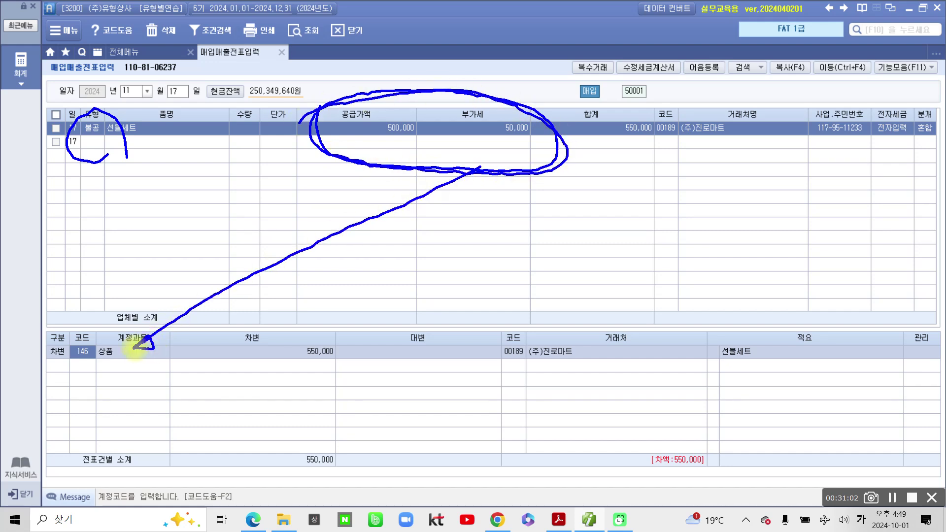
{"action": "key", "text": "Escape"}
{"action": "type", "text": "접대"}
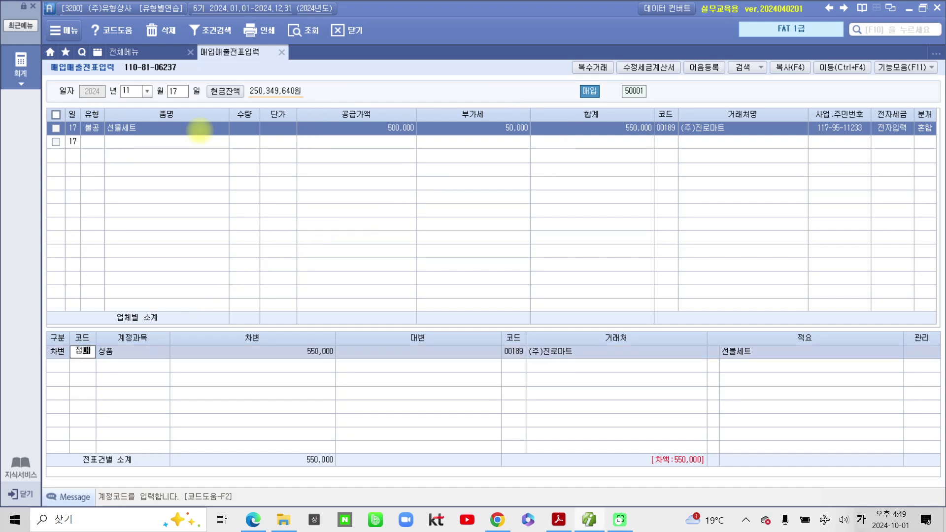
{"action": "key", "text": "Return"}
{"action": "key", "text": "Down"}
{"action": "key", "text": "Down"}
{"action": "key", "text": "Down"}
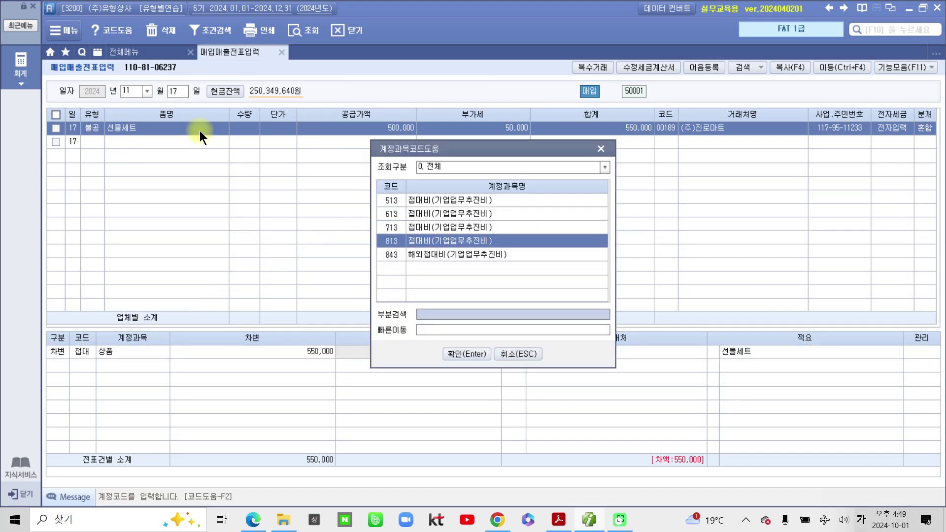
{"action": "key", "text": "Return"}
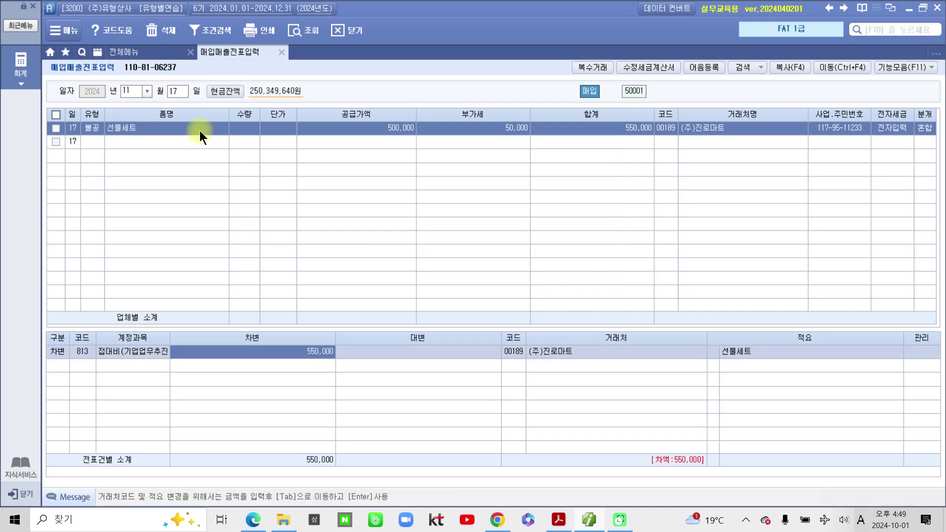
{"action": "key", "text": "Return"}
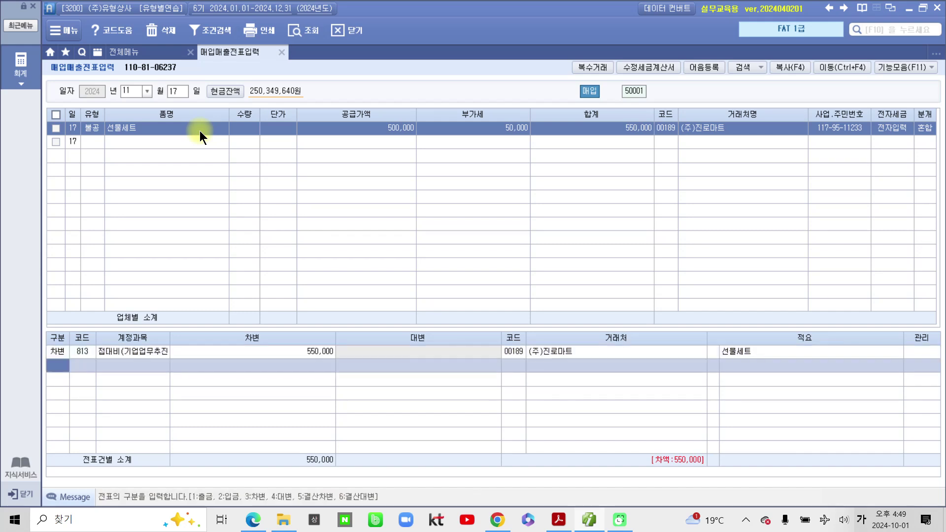
Step: Add a credit (대변) line to account 253 미지급금 for 550,000
{"action": "type", "text": "4"}
{"action": "key", "text": "Return"}
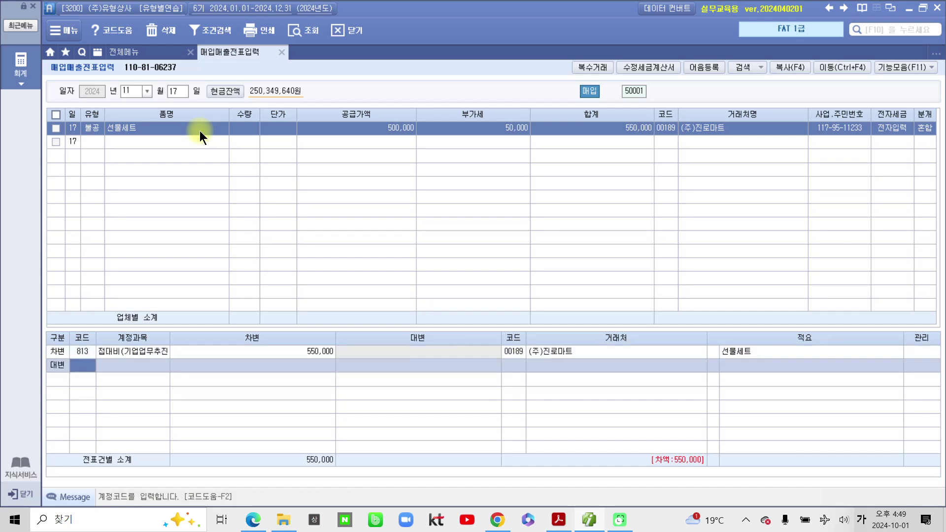
{"action": "type", "text": "253"}
{"action": "key", "text": "Return"}
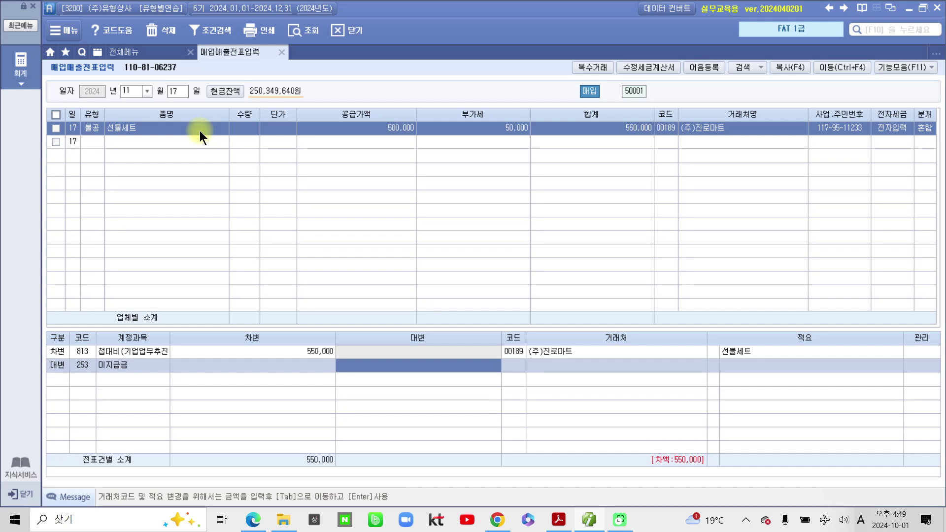
{"action": "type", "text": "550"}
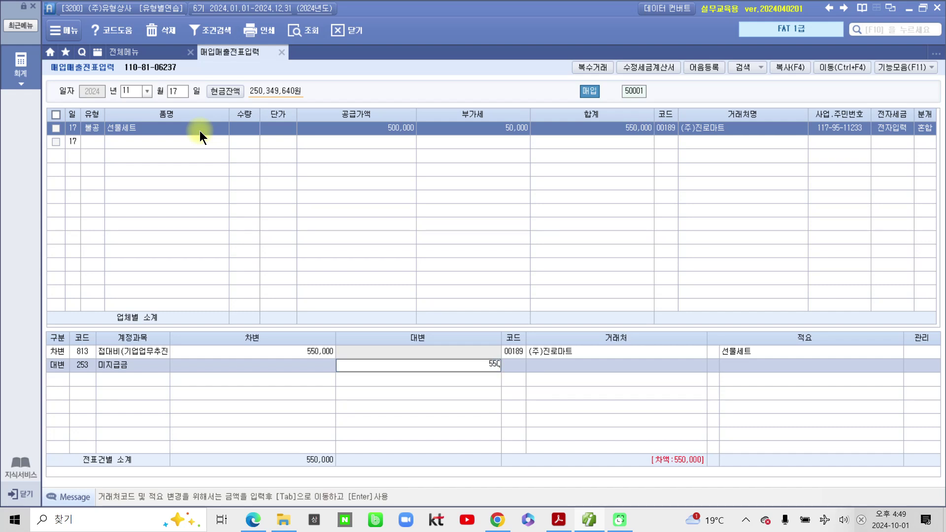
{"action": "type", "text": ",000"}
{"action": "key", "text": "Return"}
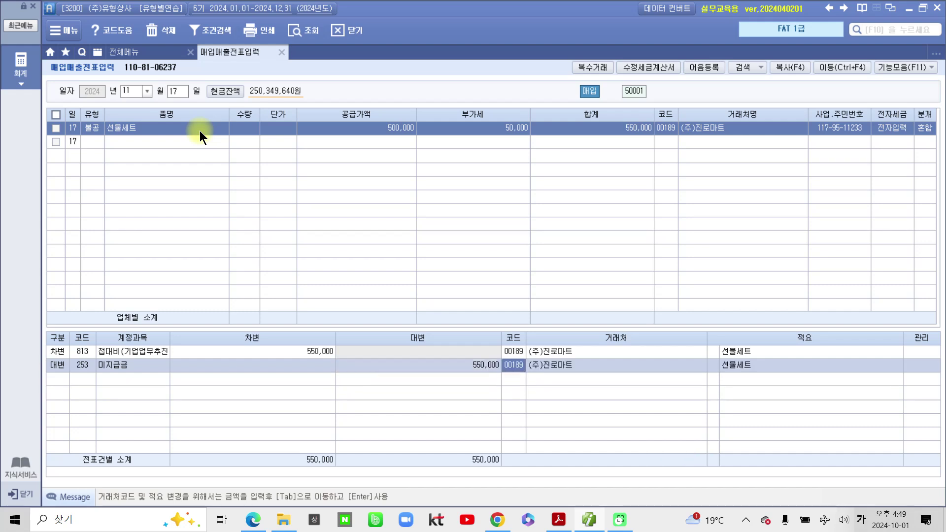
{"action": "mouse_move", "coordinate": [572, 406]}
{"action": "left_mouse_down"}
{"action": "mouse_move", "coordinate": [606, 393]}
{"action": "mouse_move", "coordinate": [602, 399]}
{"action": "left_mouse_up"}
{"action": "mouse_move", "coordinate": [316, 487]}
{"action": "left_mouse_down"}
{"action": "mouse_move", "coordinate": [345, 486]}
{"action": "mouse_move", "coordinate": [334, 504]}
{"action": "left_mouse_up"}
{"action": "mouse_move", "coordinate": [498, 435]}
{"action": "left_mouse_down"}
{"action": "mouse_move", "coordinate": [446, 488]}
{"action": "mouse_move", "coordinate": [502, 498]}
{"action": "left_mouse_up"}
{"action": "mouse_move", "coordinate": [378, 458]}
{"action": "left_mouse_down"}
{"action": "mouse_move", "coordinate": [423, 457]}
{"action": "mouse_move", "coordinate": [412, 475]}
{"action": "left_mouse_up"}
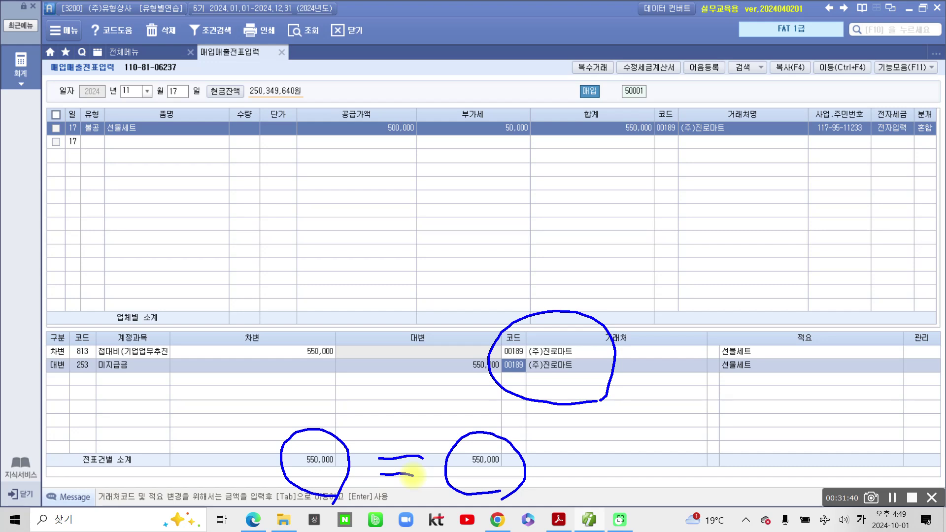
{"action": "key", "text": "Escape"}
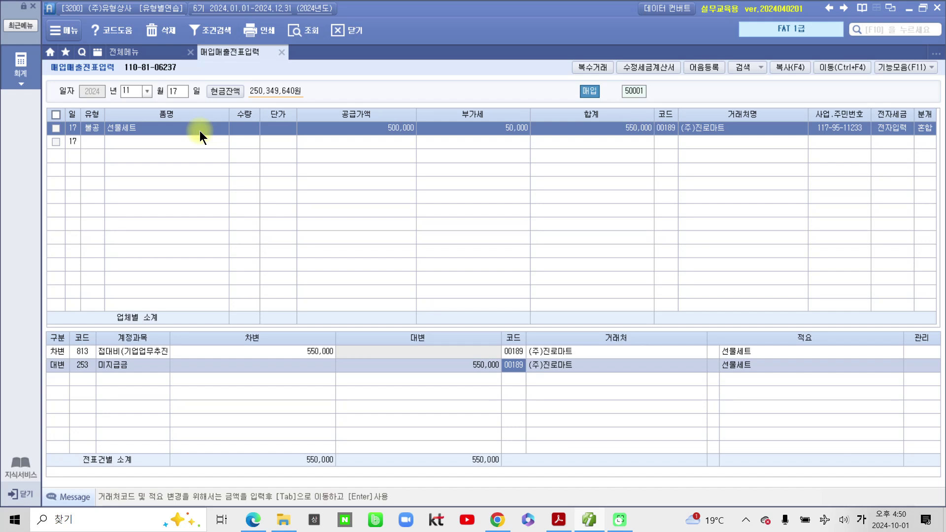
Step: Switch to the PDF workbook and highlight 11월 18일, 2000cc and 전액 12개월 할부로 in problem 2 of section 7
{"action": "left_click", "coordinate": [559, 520]}
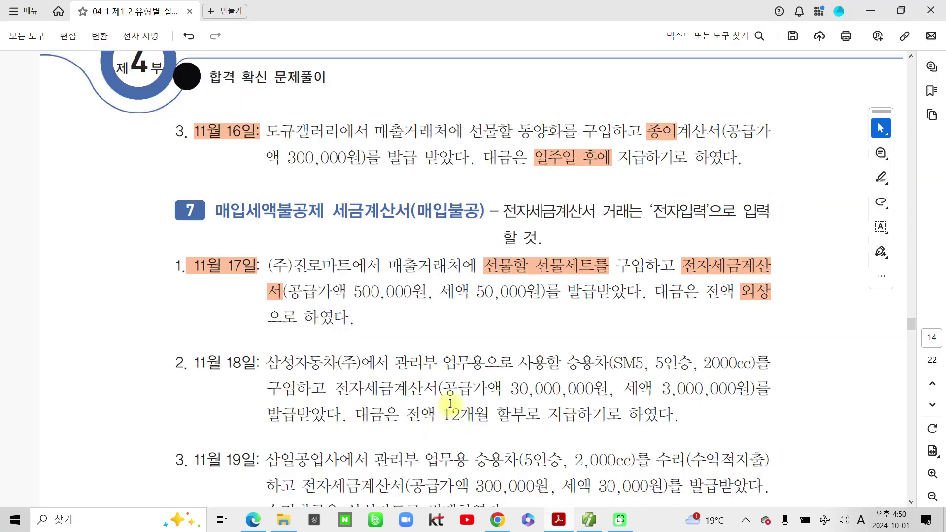
{"action": "left_click_drag", "start_coordinate": [196, 365], "coordinate": [250, 363]}
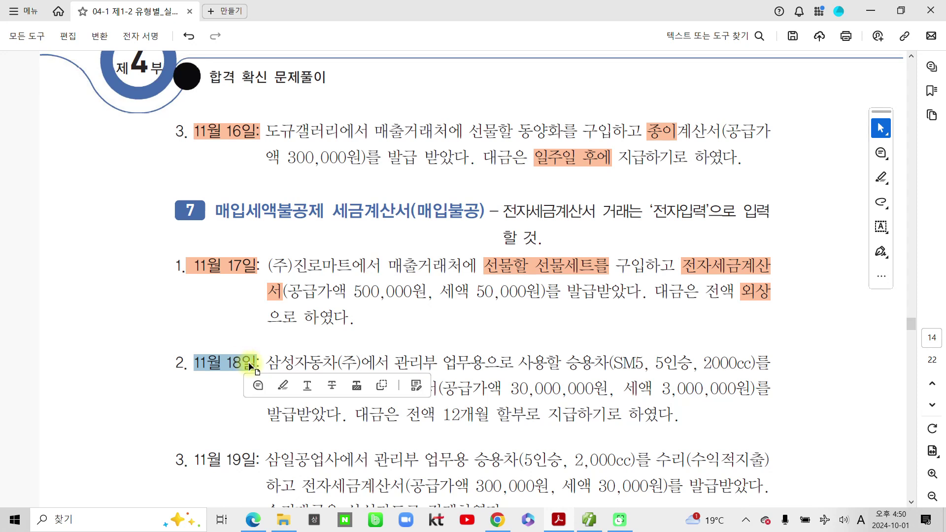
{"action": "left_click", "coordinate": [282, 387]}
{"action": "scroll", "coordinate": [282, 389], "scroll_direction": "down", "scroll_amount": 2}
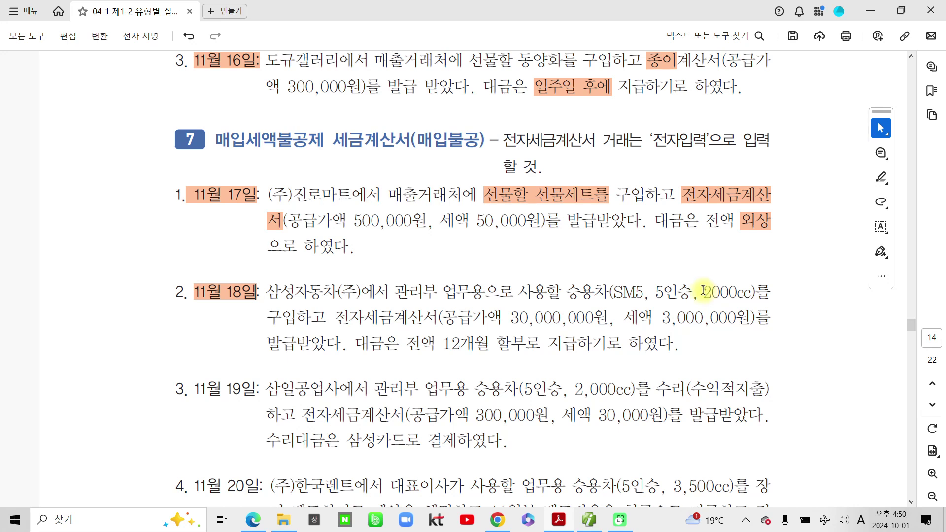
{"action": "left_click_drag", "start_coordinate": [699, 291], "coordinate": [754, 293]}
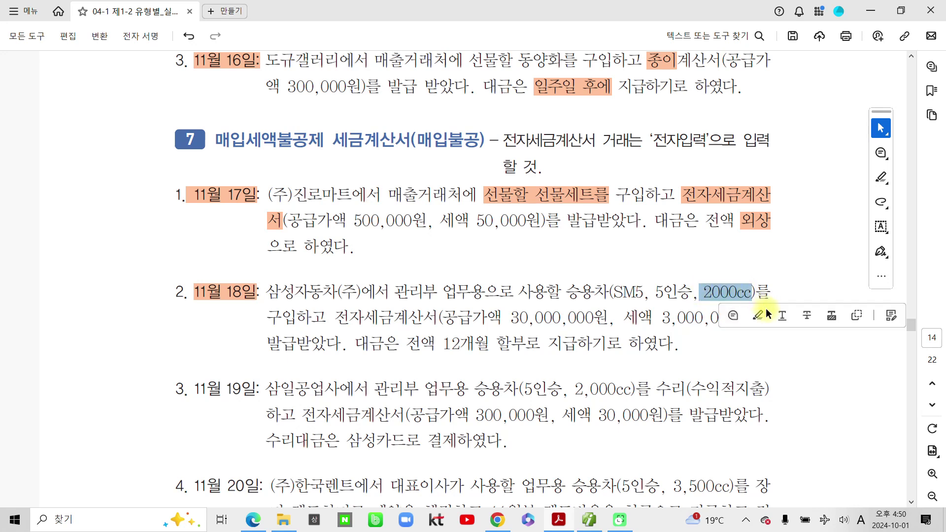
{"action": "left_click", "coordinate": [761, 313]}
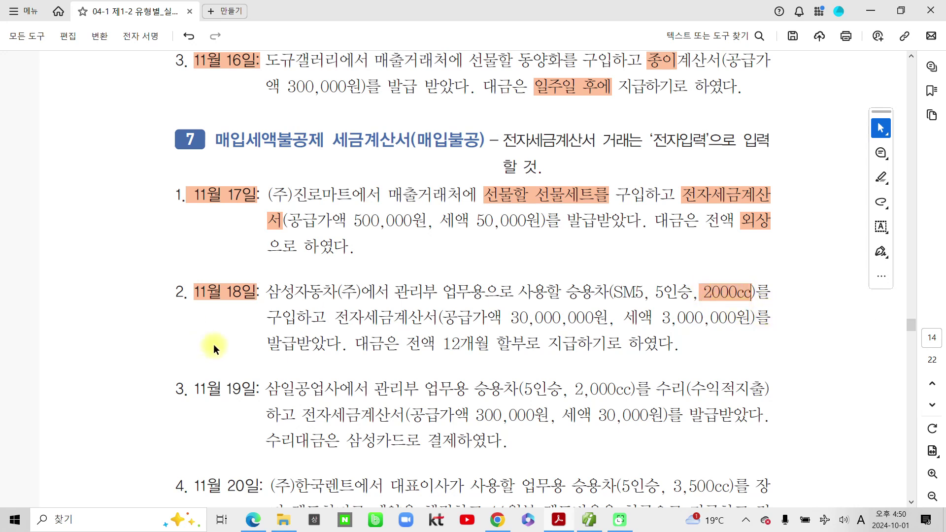
{"action": "scroll", "coordinate": [253, 348], "scroll_direction": "down", "scroll_amount": 1}
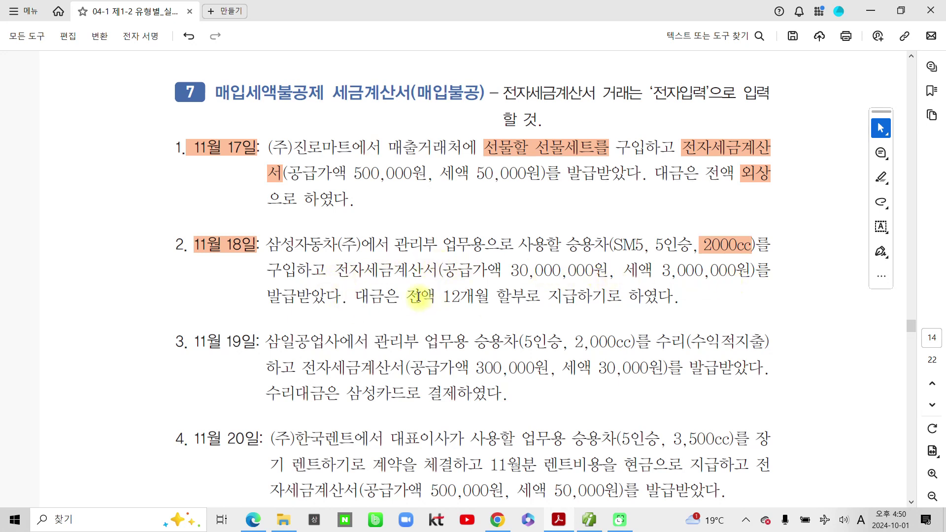
{"action": "left_click_drag", "start_coordinate": [411, 296], "coordinate": [541, 297]}
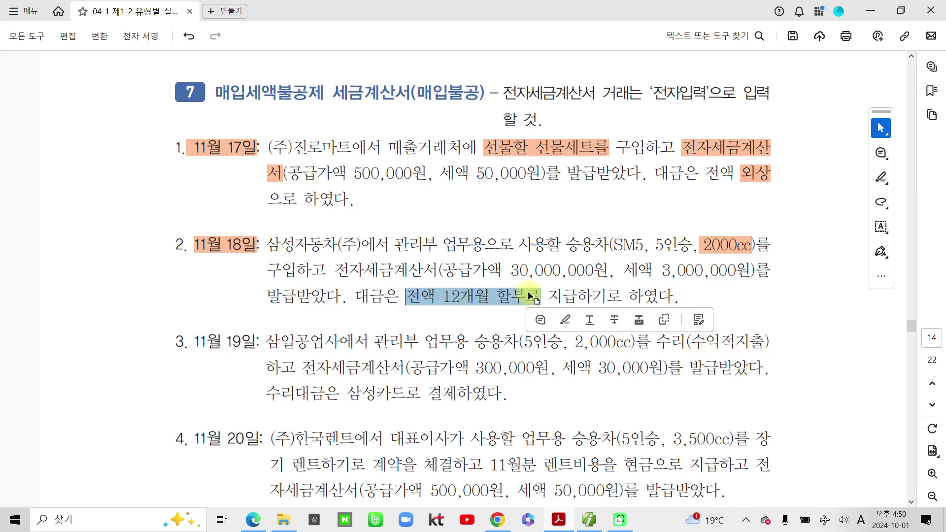
{"action": "left_click", "coordinate": [562, 320]}
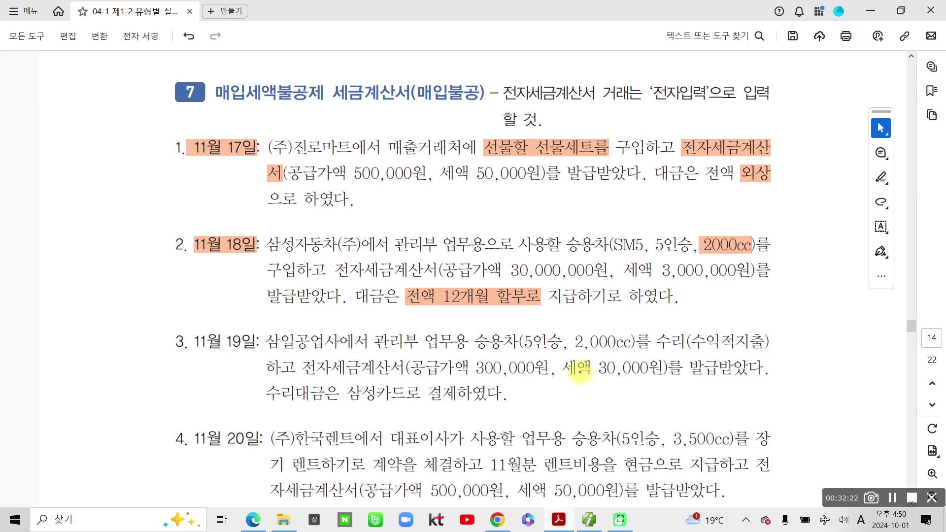
{"action": "mouse_move", "coordinate": [409, 283]}
{"action": "left_mouse_down"}
{"action": "mouse_move", "coordinate": [533, 313]}
{"action": "mouse_move", "coordinate": [458, 279]}
{"action": "mouse_move", "coordinate": [386, 285]}
{"action": "left_mouse_up"}
{"action": "mouse_move", "coordinate": [605, 305]}
{"action": "left_mouse_down"}
{"action": "mouse_move", "coordinate": [611, 330]}
{"action": "mouse_move", "coordinate": [636, 328]}
{"action": "left_mouse_up"}
{"action": "mouse_move", "coordinate": [647, 294]}
{"action": "left_mouse_down"}
{"action": "mouse_move", "coordinate": [644, 353]}
{"action": "mouse_move", "coordinate": [644, 342]}
{"action": "mouse_move", "coordinate": [673, 345]}
{"action": "left_mouse_up"}
{"action": "mouse_move", "coordinate": [682, 293]}
{"action": "left_mouse_down"}
{"action": "mouse_move", "coordinate": [678, 362]}
{"action": "mouse_move", "coordinate": [690, 323]}
{"action": "mouse_move", "coordinate": [730, 310]}
{"action": "mouse_move", "coordinate": [710, 345]}
{"action": "mouse_move", "coordinate": [725, 348]}
{"action": "left_mouse_up"}
{"action": "mouse_move", "coordinate": [735, 285]}
{"action": "left_mouse_down"}
{"action": "mouse_move", "coordinate": [773, 312]}
{"action": "mouse_move", "coordinate": [741, 349]}
{"action": "mouse_move", "coordinate": [768, 351]}
{"action": "left_mouse_up"}
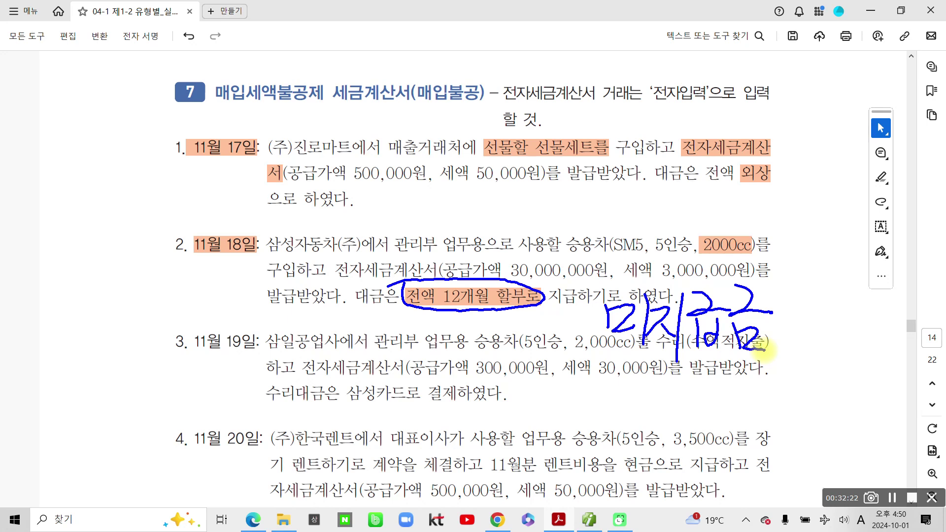
{"action": "key", "text": "Escape"}
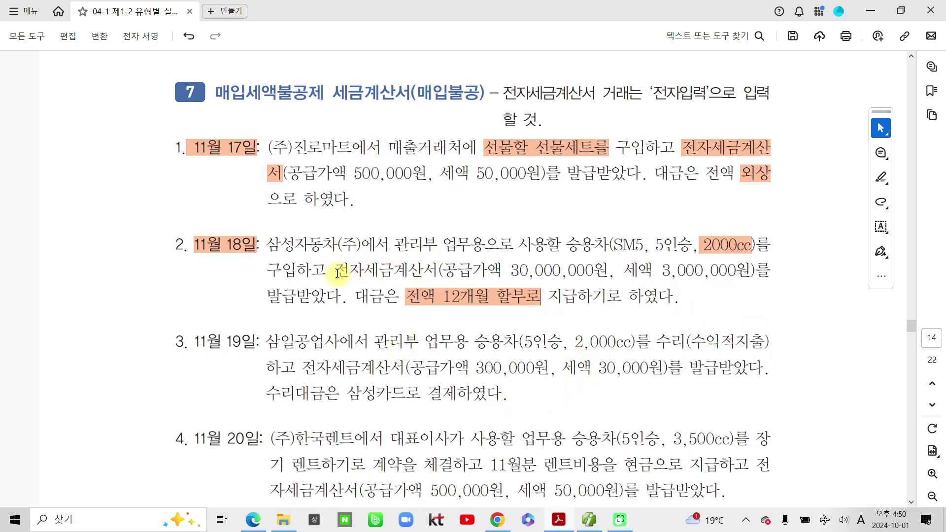
{"action": "left_click_drag", "start_coordinate": [336, 271], "coordinate": [442, 270]}
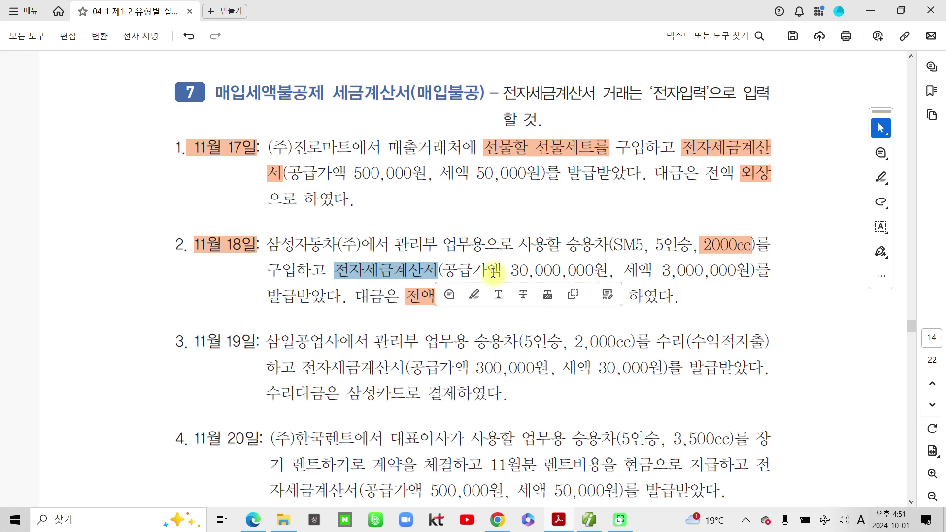
{"action": "left_click", "coordinate": [624, 273]}
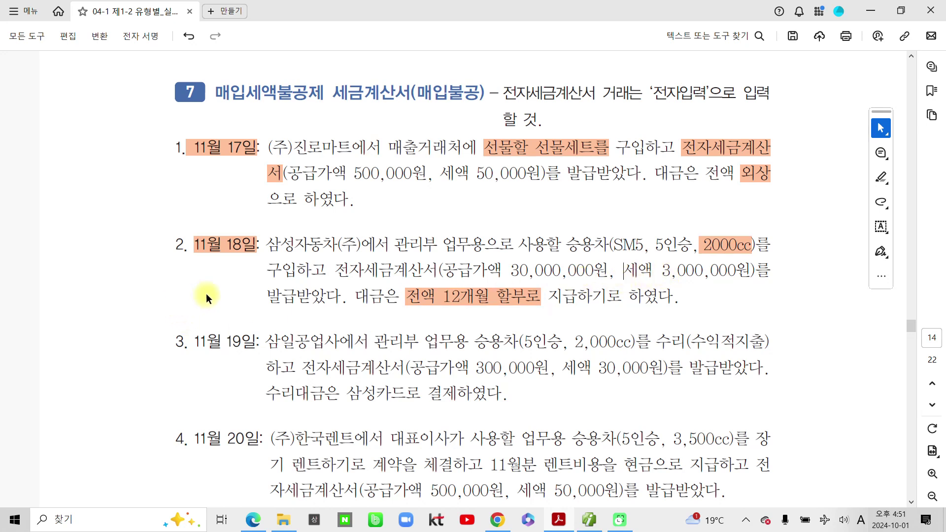
Step: Return to the accounting program's 매입매출전표입력 screen and set the voucher date to November 18
{"action": "left_click", "coordinate": [588, 522]}
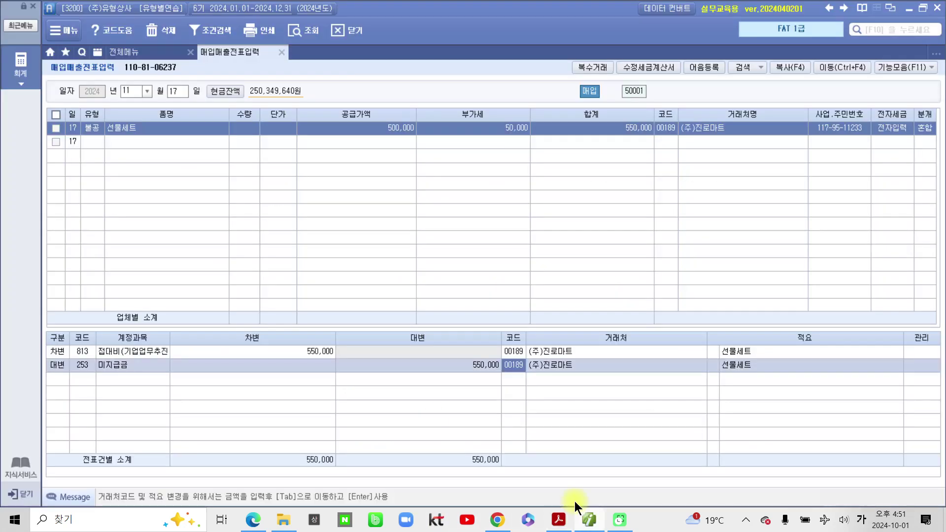
{"action": "left_click", "coordinate": [185, 90]}
{"action": "type", "text": "1"}
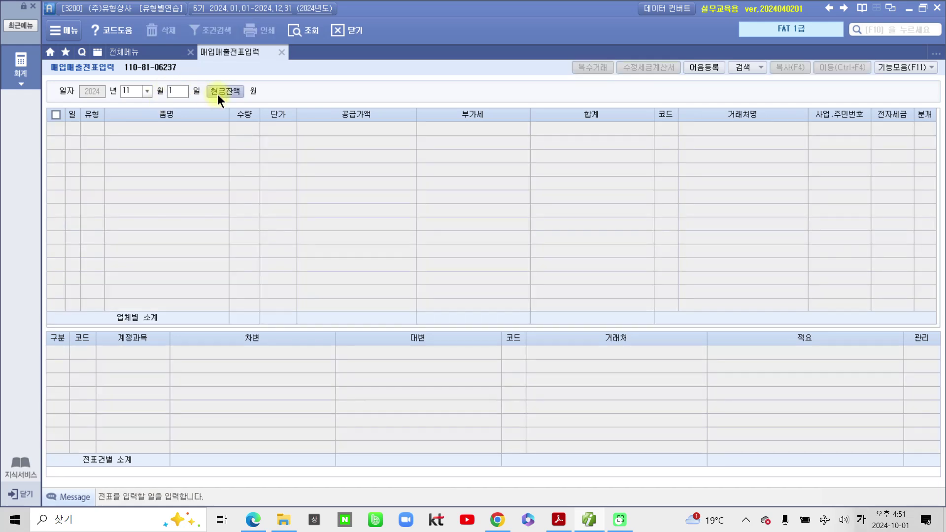
{"action": "type", "text": "8"}
{"action": "key", "text": "Return"}
{"action": "key", "text": "Return"}
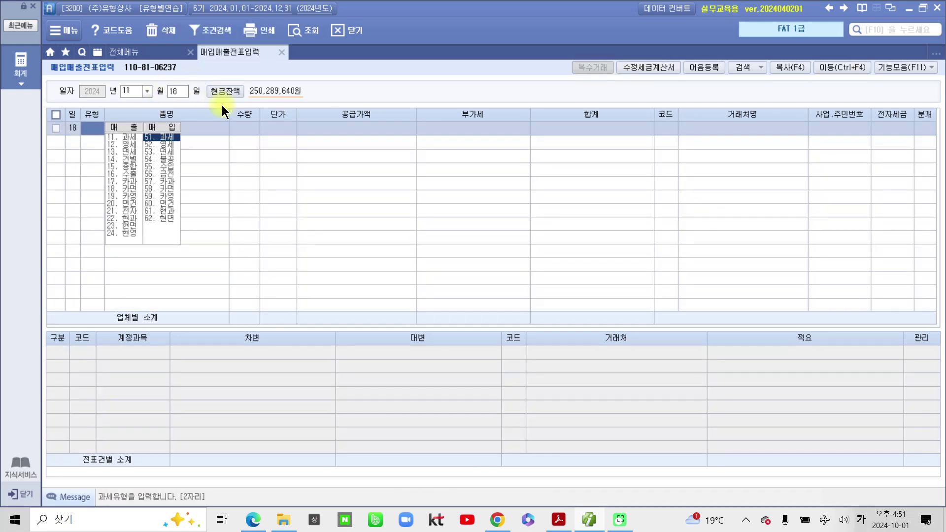
Step: Start a non-deductible purchase (54. 불공) line with the reason 3. 비영업용 소형승용차 구입 및 유지
{"action": "type", "text": "54"}
{"action": "key", "text": "Return"}
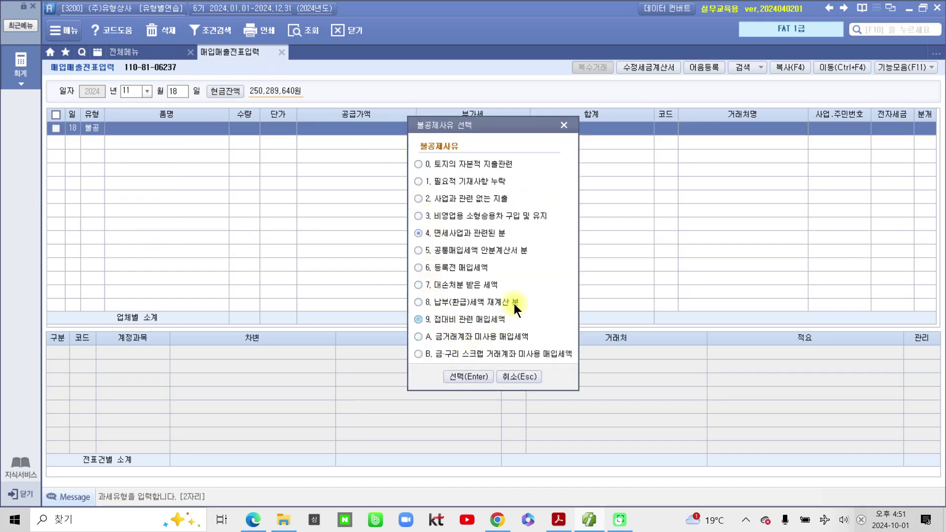
{"action": "left_click", "coordinate": [483, 220]}
{"action": "left_click", "coordinate": [483, 375]}
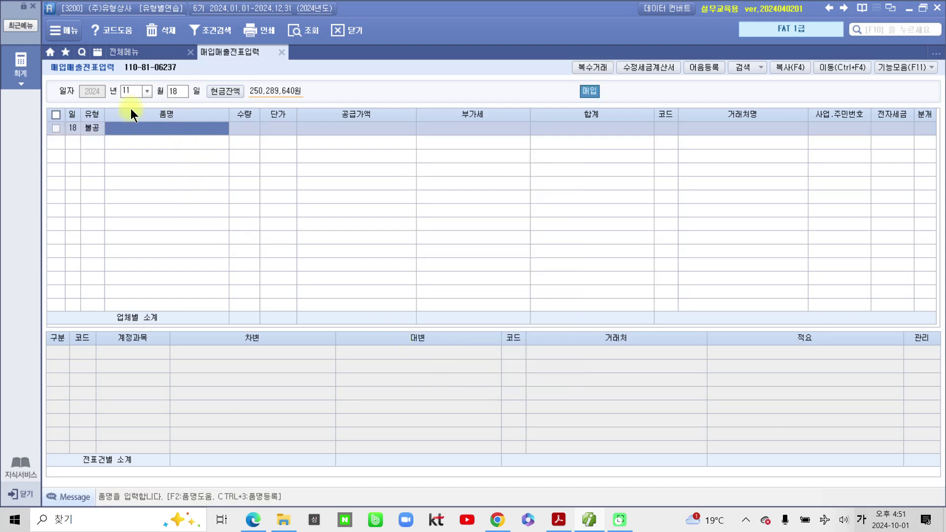
Step: Enter 승용차 as the item and 30,000,000 as the supply value, leaving quantity and unit price blank and accepting the VAT
{"action": "left_click", "coordinate": [223, 134]}
{"action": "type", "text": "승용차"}
{"action": "key", "text": "Return"}
{"action": "key", "text": "Return"}
{"action": "key", "text": "Return"}
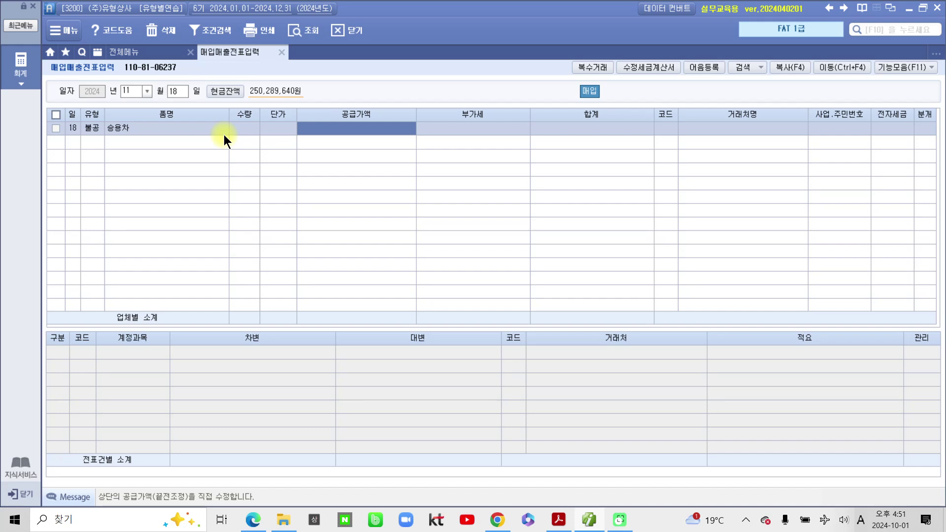
{"action": "type", "text": "30"}
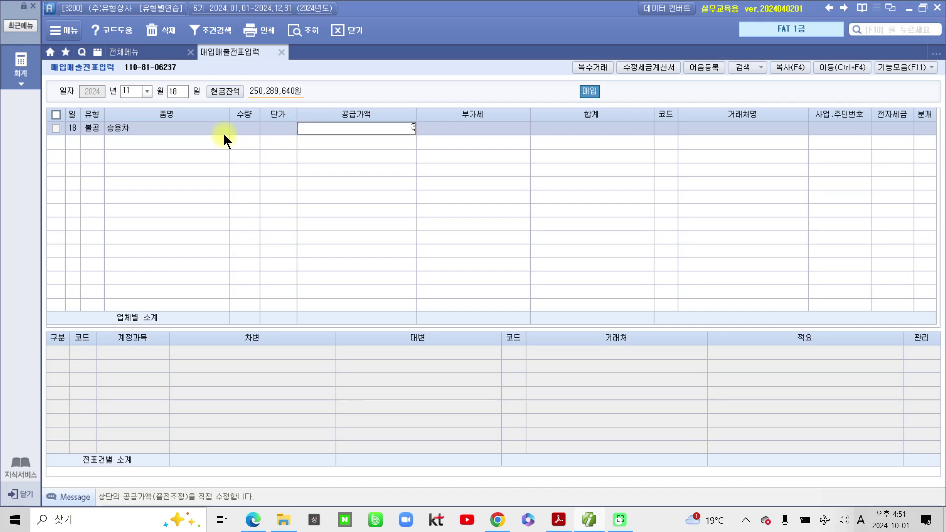
{"action": "key", "text": "Return"}
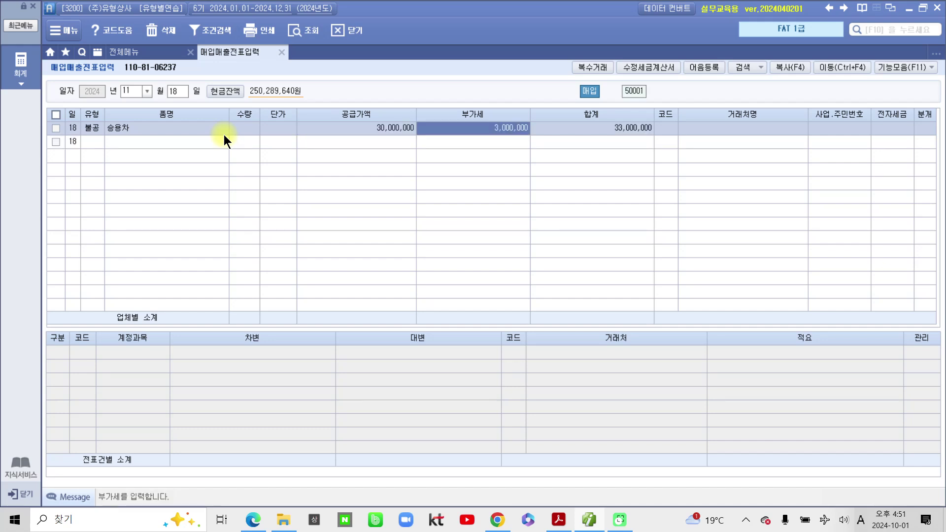
{"action": "key", "text": "Return"}
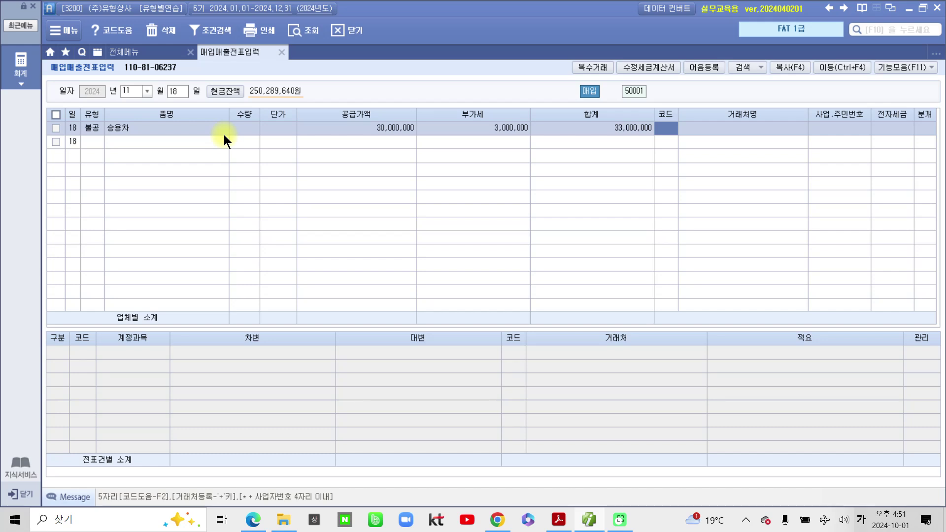
Step: Set the vendor to 삼성자동차(주), mark the invoice as 전자입력, and choose 혼합 as the journal type
{"action": "type", "text": "삼성"}
{"action": "key", "text": "Return"}
{"action": "key", "text": "Return"}
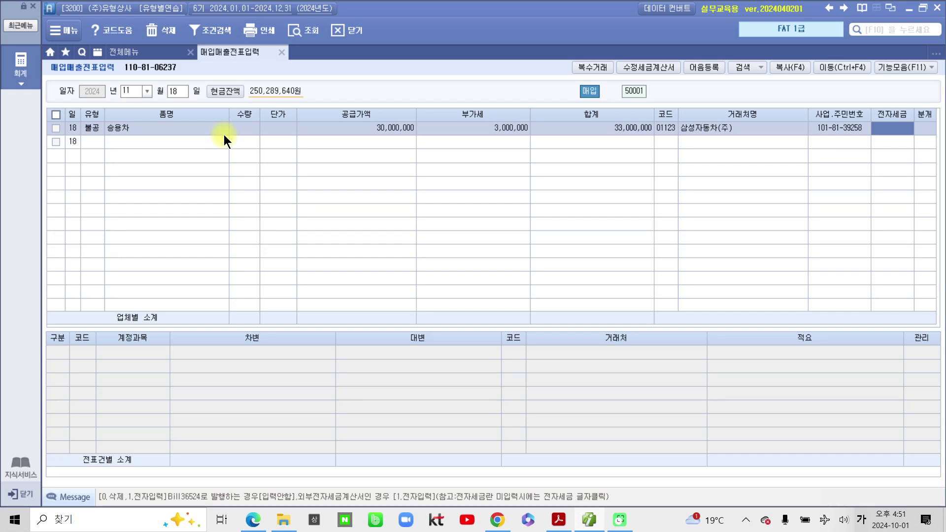
{"action": "type", "text": "1"}
{"action": "key", "text": "Return"}
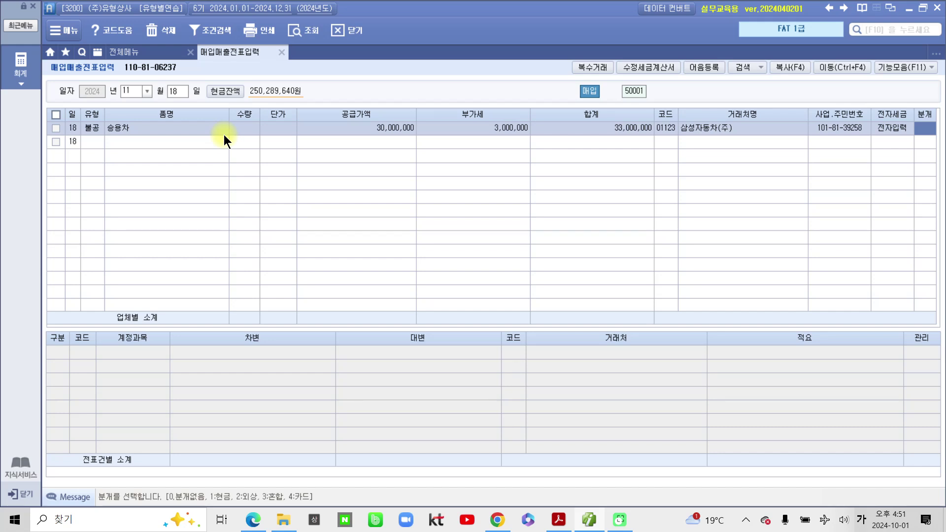
{"action": "type", "text": "3"}
{"action": "key", "text": "Return"}
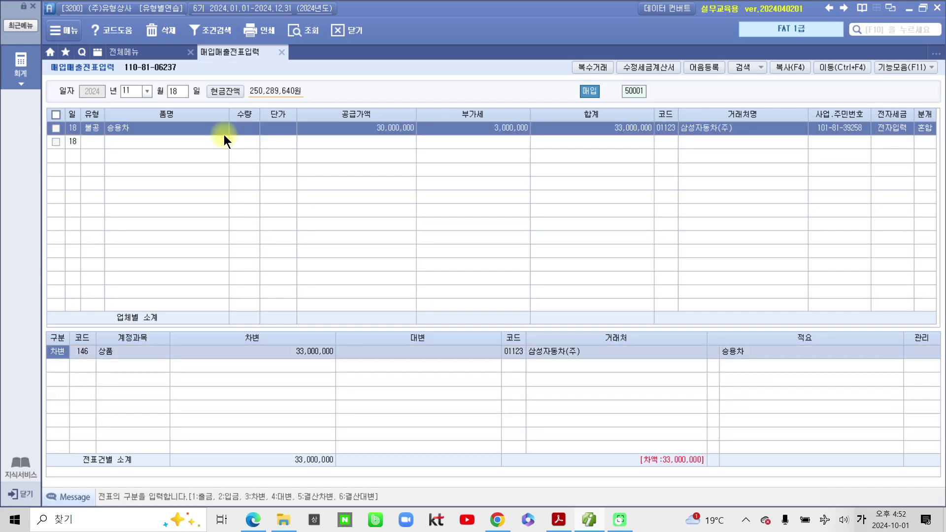
Step: Change the debit line's account from 상품 to 208 차량운반구, keeping its amount and vendor
{"action": "key", "text": "Return"}
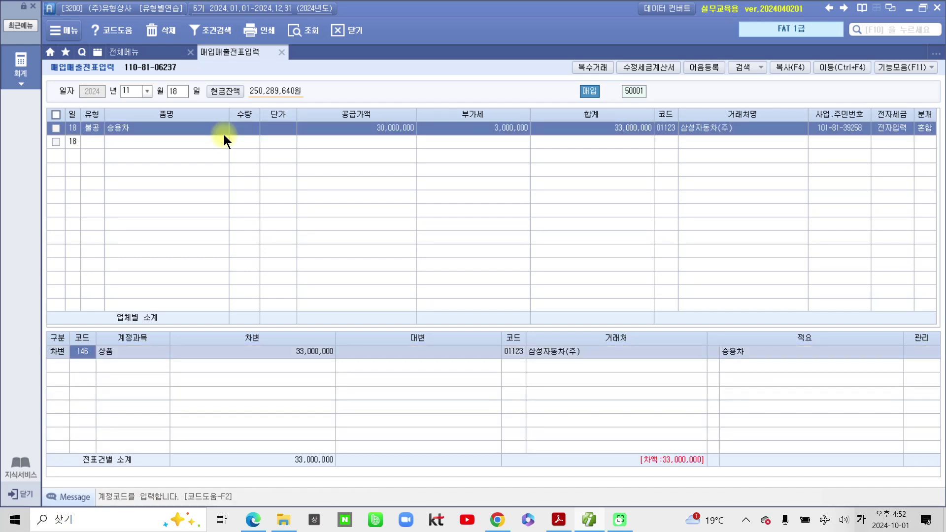
{"action": "type", "text": "차량"}
{"action": "key", "text": "Return"}
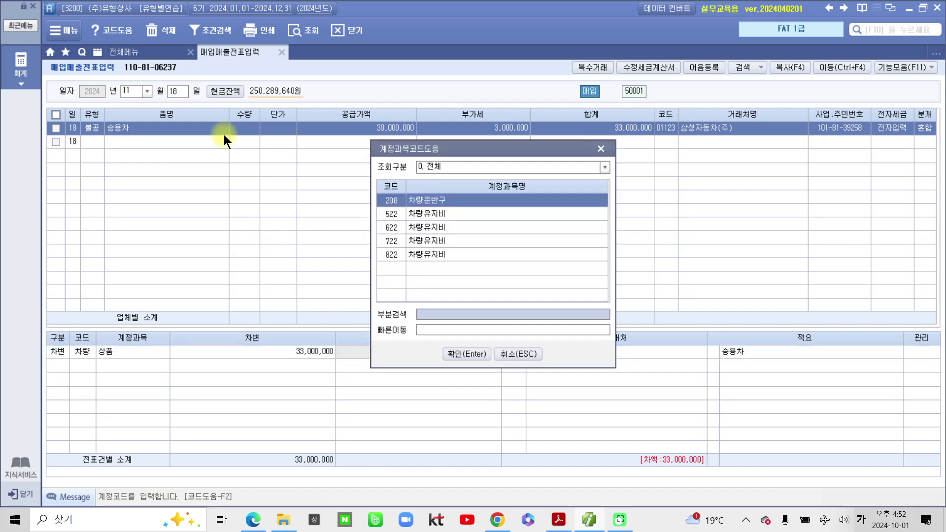
{"action": "key", "text": "Return"}
{"action": "key", "text": "Return"}
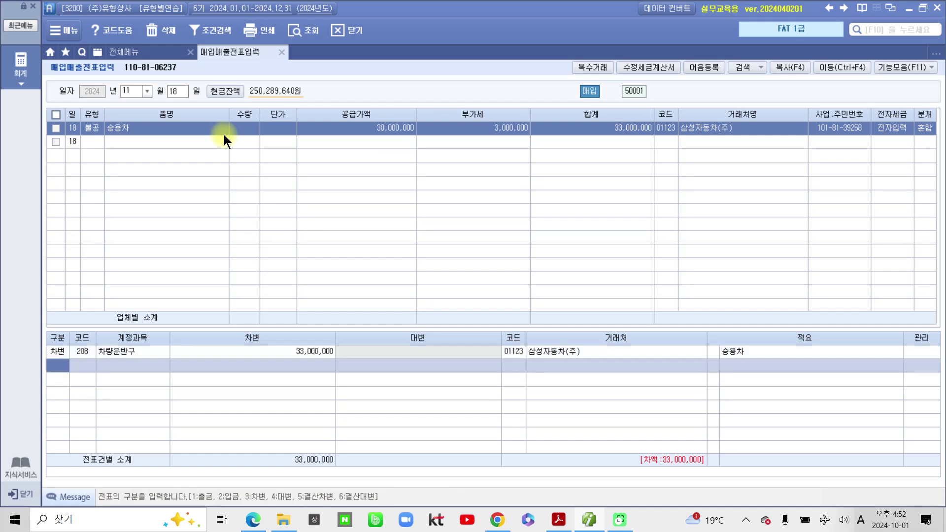
Step: Add a credit line (대변) to account 253 미지급금 for 33,000,000
{"action": "type", "text": "4"}
{"action": "key", "text": "Return"}
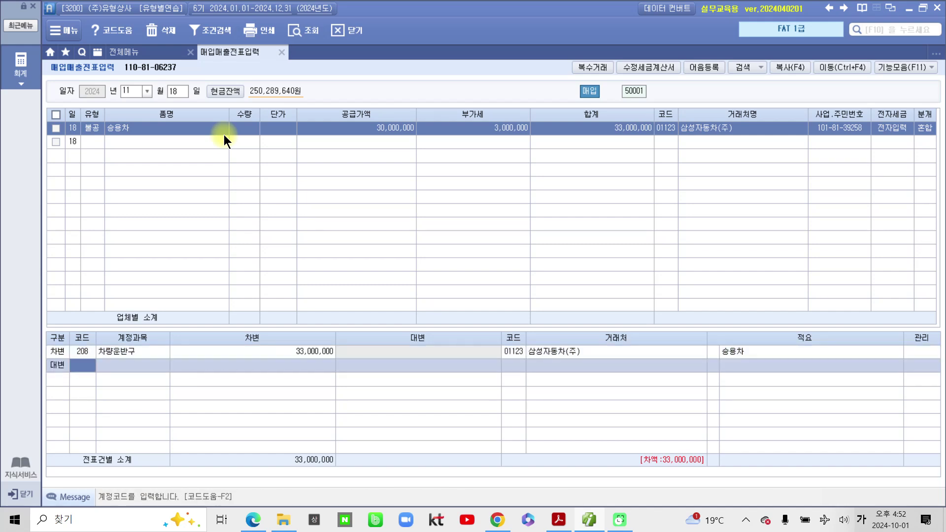
{"action": "type", "text": "253"}
{"action": "key", "text": "Return"}
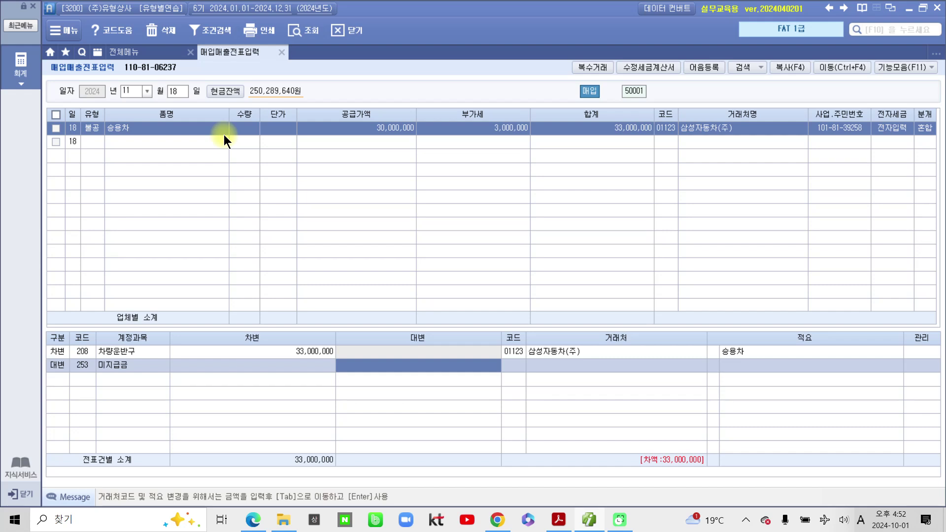
{"action": "type", "text": "33,000,000"}
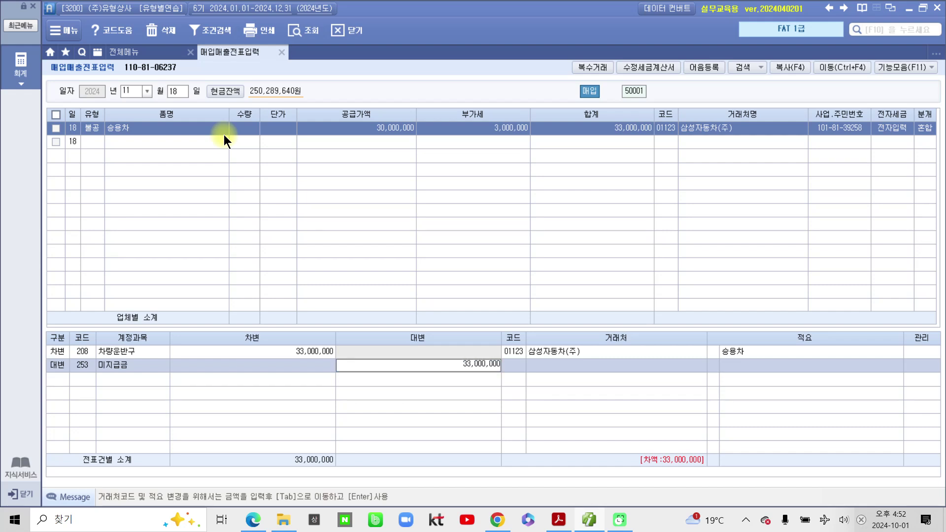
{"action": "key", "text": "Return"}
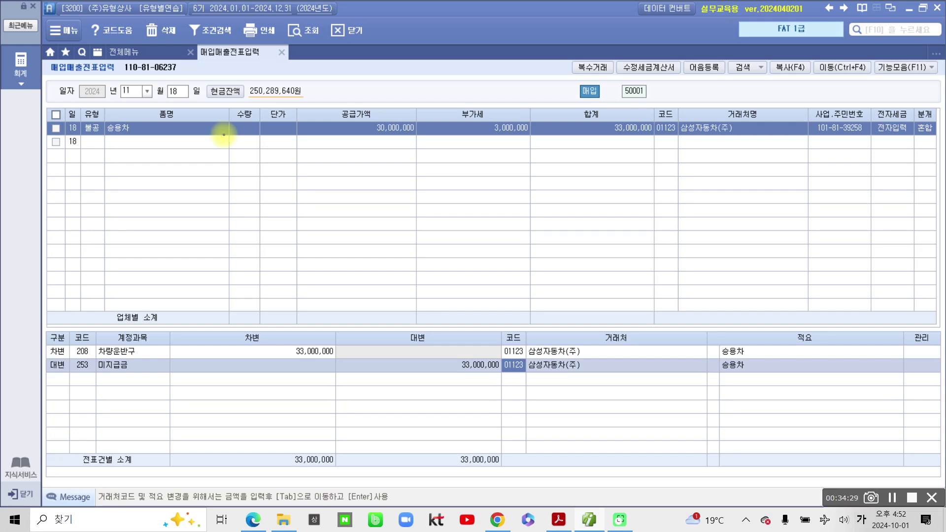
{"action": "mouse_move", "coordinate": [514, 163]}
{"action": "left_mouse_down"}
{"action": "mouse_move", "coordinate": [471, 157]}
{"action": "mouse_move", "coordinate": [541, 135]}
{"action": "mouse_move", "coordinate": [521, 163]}
{"action": "mouse_move", "coordinate": [301, 334]}
{"action": "left_mouse_up"}
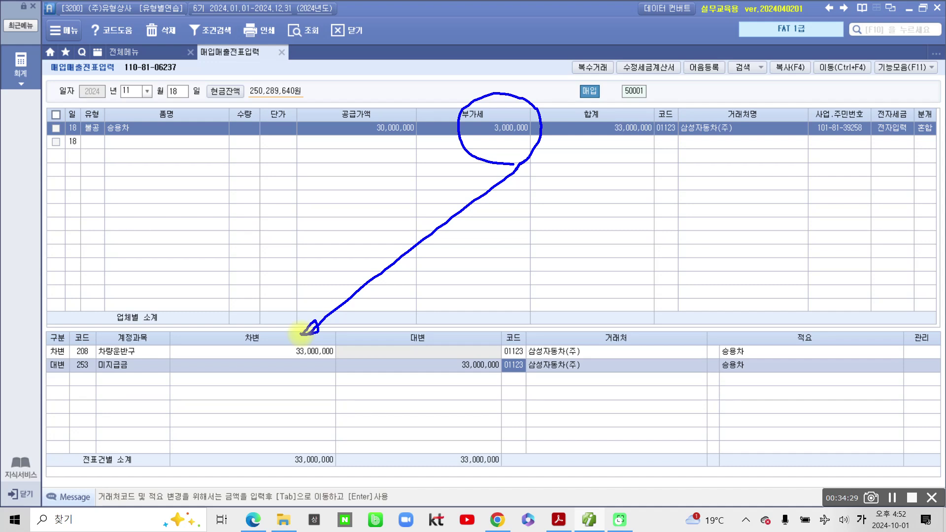
{"action": "key", "text": "Escape"}
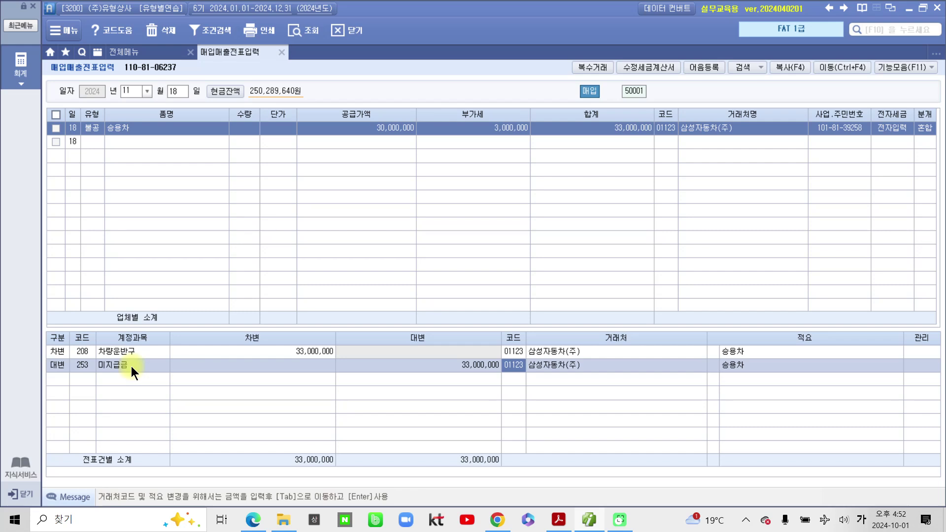
Step: Switch to the PDF workbook and highlight 3. 11월 19일, 익적 and 삼성카드로 결제하였다 in problem 3
{"action": "left_click", "coordinate": [559, 520]}
{"action": "left_click_drag", "start_coordinate": [259, 270], "coordinate": [176, 271]}
{"action": "left_click", "coordinate": [234, 293]}
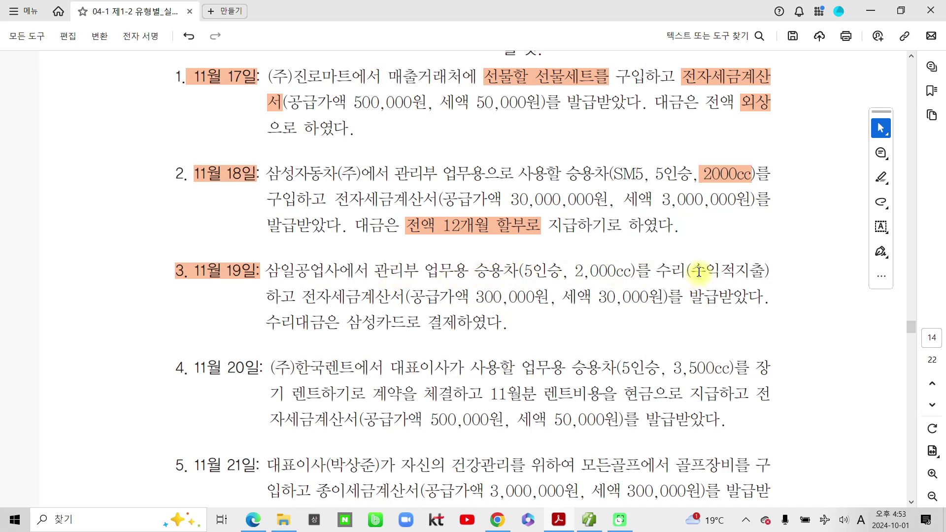
{"action": "left_click_drag", "start_coordinate": [705, 270], "coordinate": [741, 267]}
{"action": "left_click", "coordinate": [765, 291]}
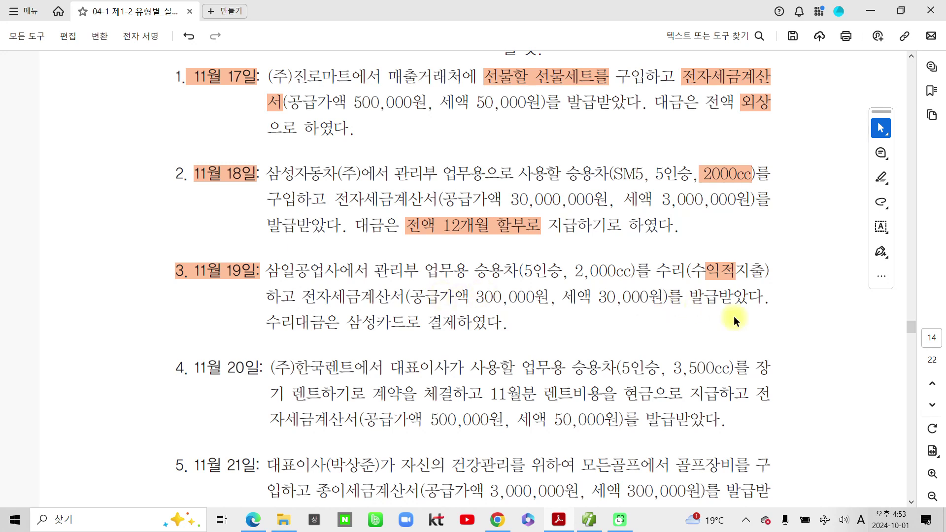
{"action": "left_click", "coordinate": [347, 323]}
{"action": "left_click_drag", "start_coordinate": [361, 323], "coordinate": [501, 324]}
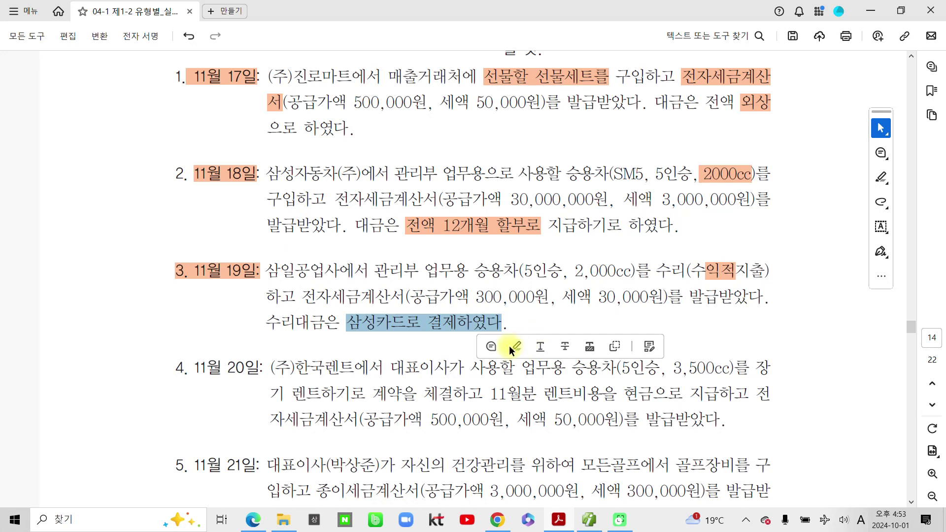
{"action": "left_click", "coordinate": [510, 345]}
{"action": "left_click", "coordinate": [357, 330]}
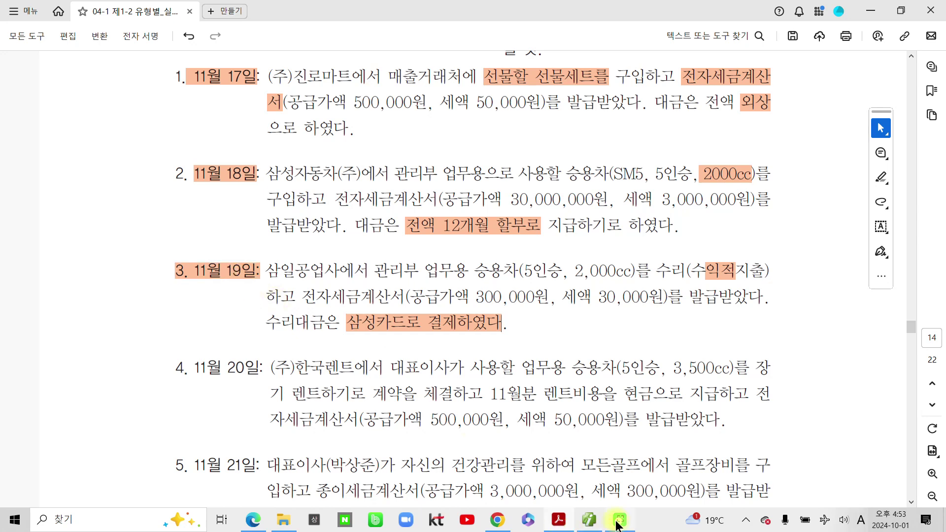
Step: Return to the accounting program's 매입매출전표입력 screen and set the voucher date to November 19
{"action": "left_click", "coordinate": [589, 520]}
{"action": "left_click", "coordinate": [184, 97]}
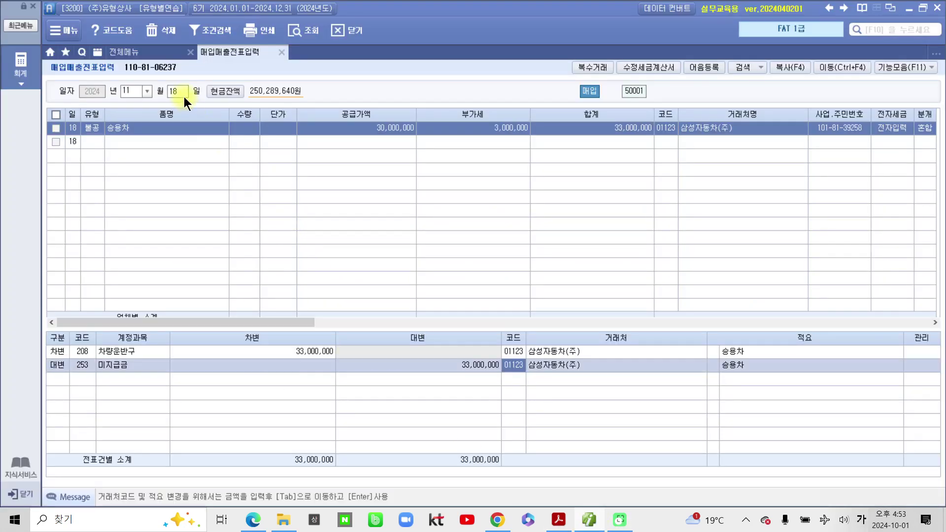
{"action": "type", "text": "189"}
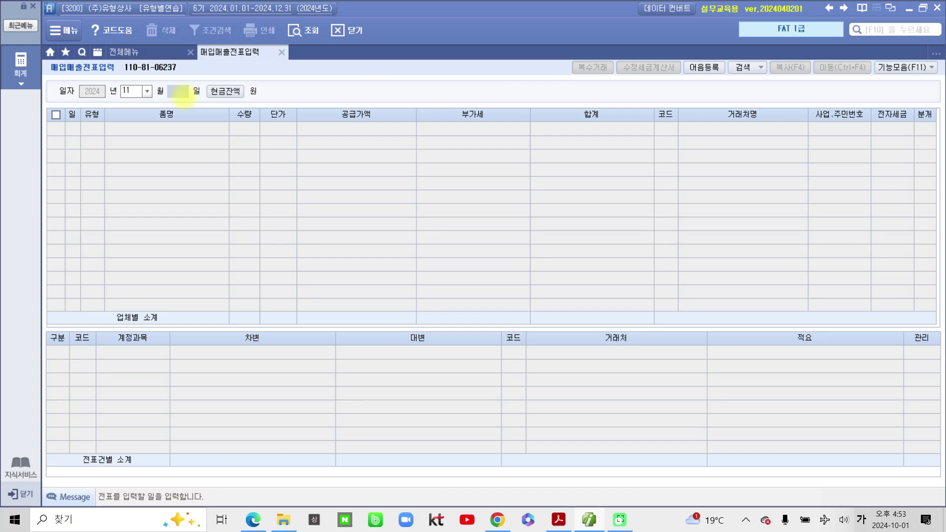
{"action": "key", "text": "Return"}
{"action": "key", "text": "Return"}
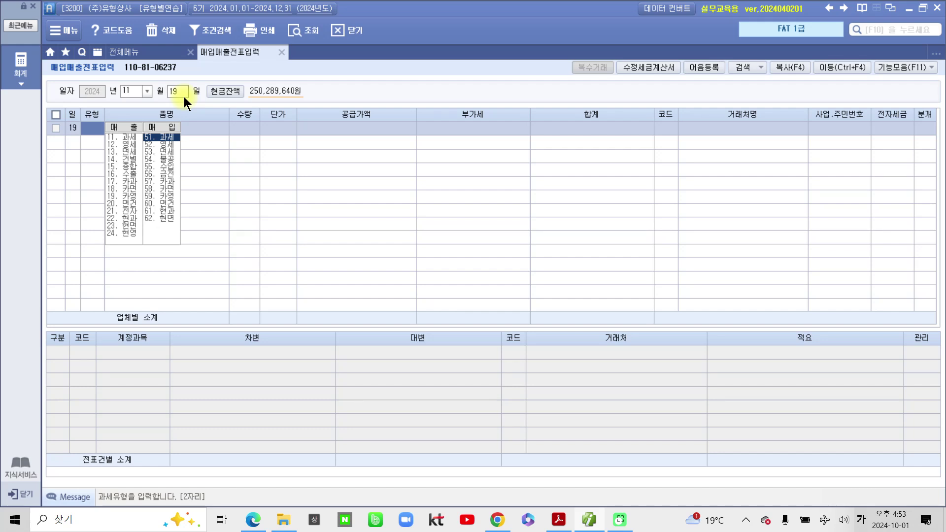
Step: Set the November 19 line's type to 54. 불공 with the reason 3. 비영업용 소형승용차 구입 및 유지
{"action": "type", "text": "54"}
{"action": "key", "text": "Return"}
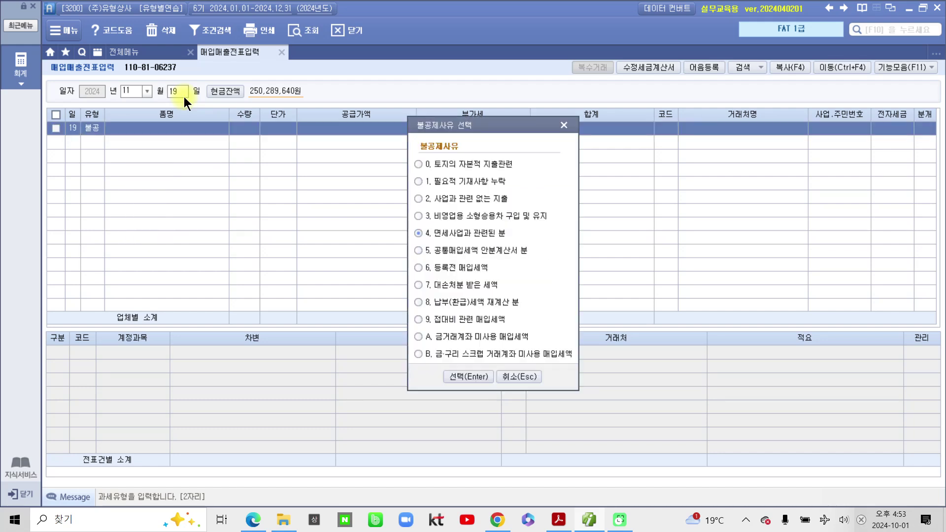
{"action": "left_click", "coordinate": [462, 217]}
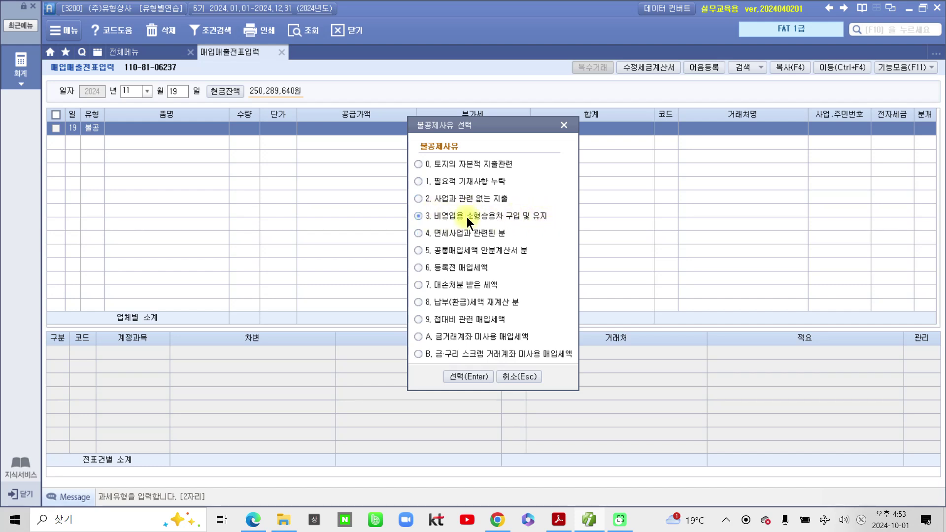
{"action": "left_click", "coordinate": [455, 376]}
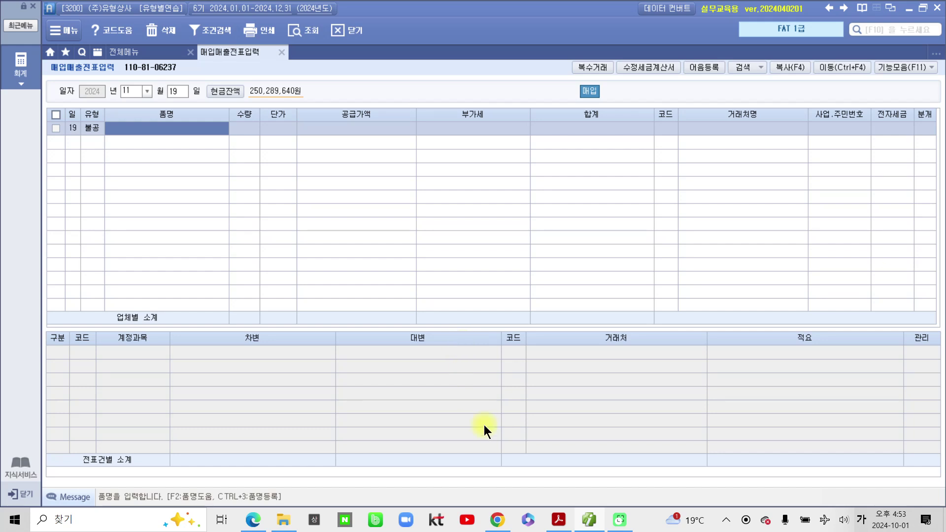
Step: Enter 승용차수리 as the item and 300,000 as the supply value, leaving quantity and unit price blank and accepting the VAT
{"action": "type", "text": "승용차수리"}
{"action": "key", "text": "Return"}
{"action": "key", "text": "Return"}
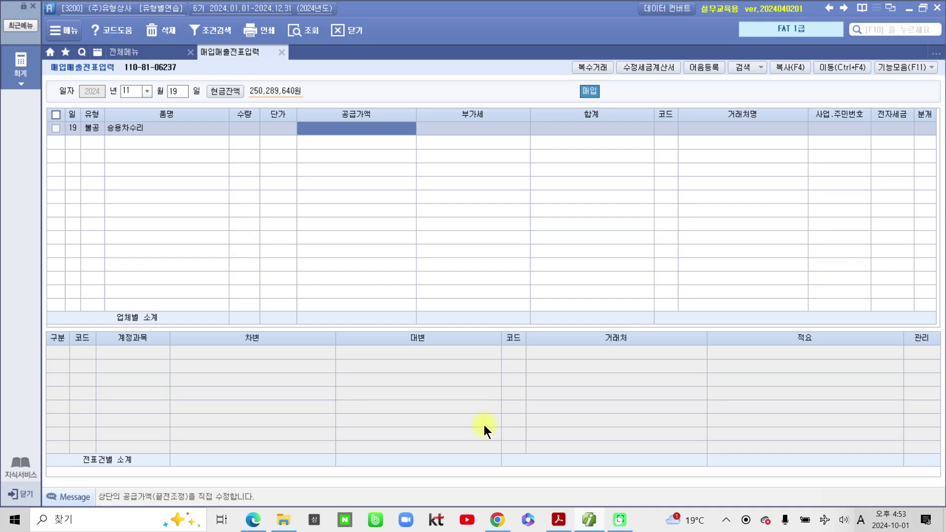
{"action": "type", "text": "300"}
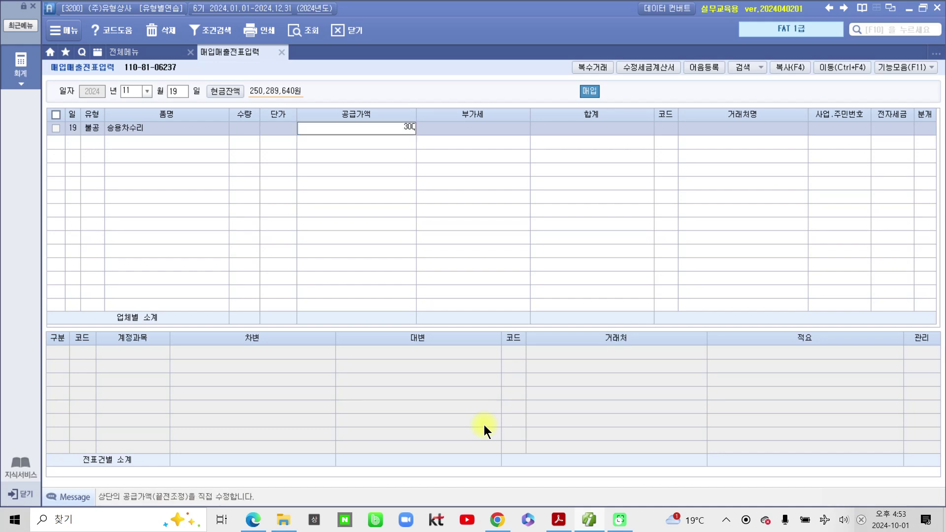
{"action": "type", "text": ",000"}
{"action": "key", "text": "Return"}
{"action": "key", "text": "Return"}
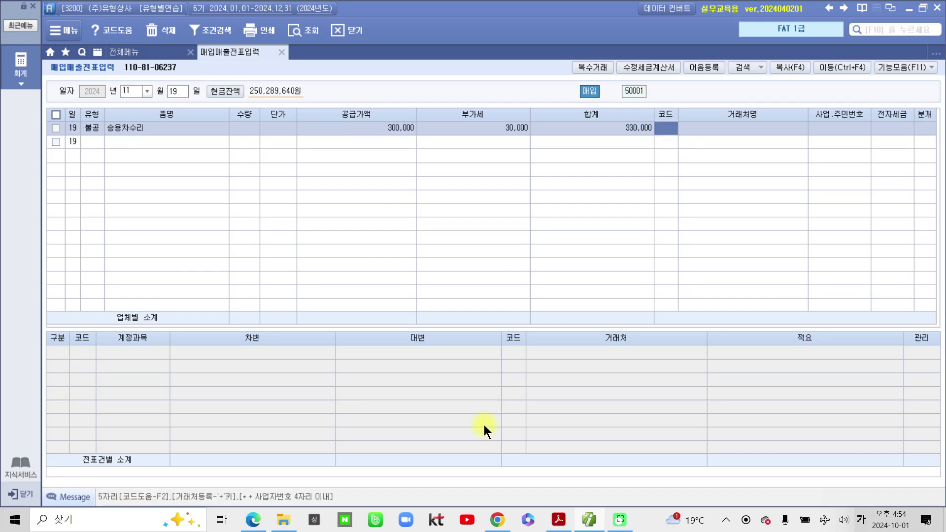
Step: Set the vendor to 삼일공업사, mark the invoice as 전자입력, and choose 카드 as the journal type
{"action": "type", "text": "새"}
{"action": "type", "text": "일"}
{"action": "key", "text": "Return"}
{"action": "key", "text": "Return"}
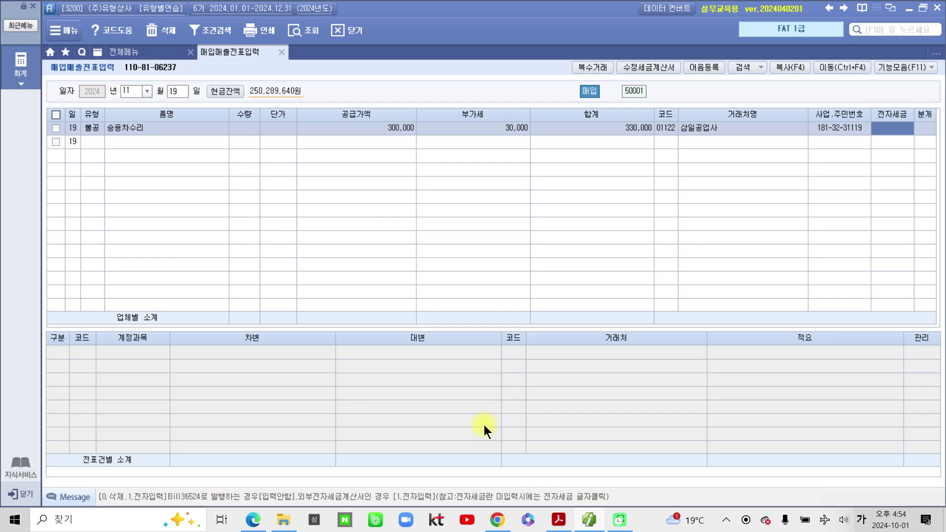
{"action": "type", "text": "1"}
{"action": "key", "text": "Return"}
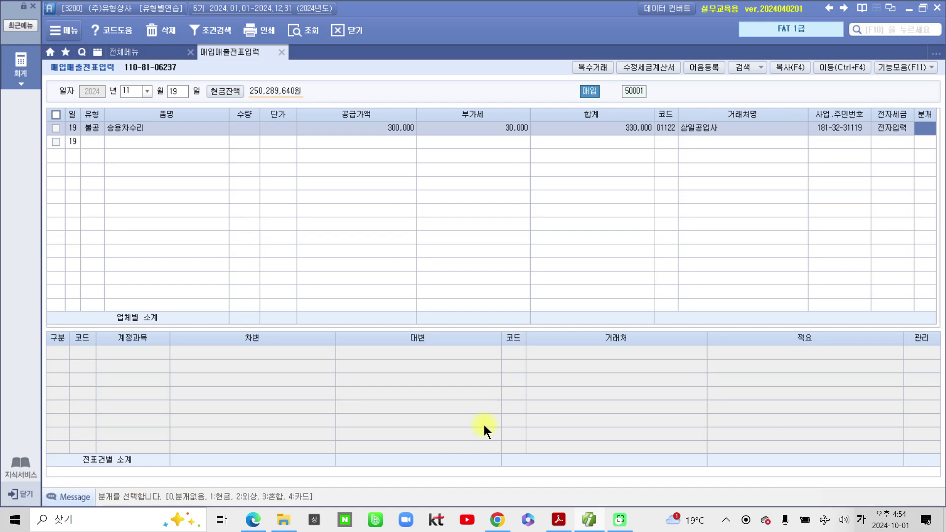
{"action": "type", "text": "4"}
{"action": "key", "text": "Return"}
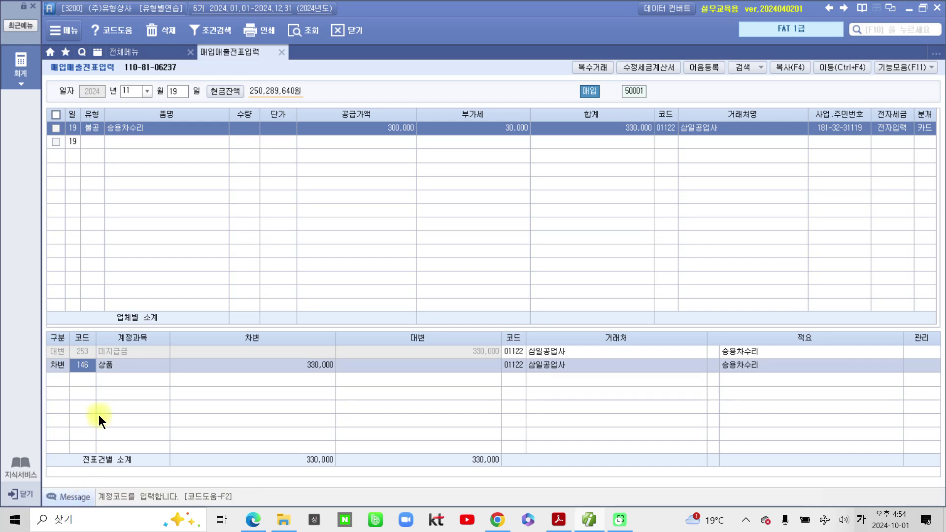
Step: Change the vendor of the 미지급금 credit line to 삼성카드
{"action": "left_click", "coordinate": [516, 356]}
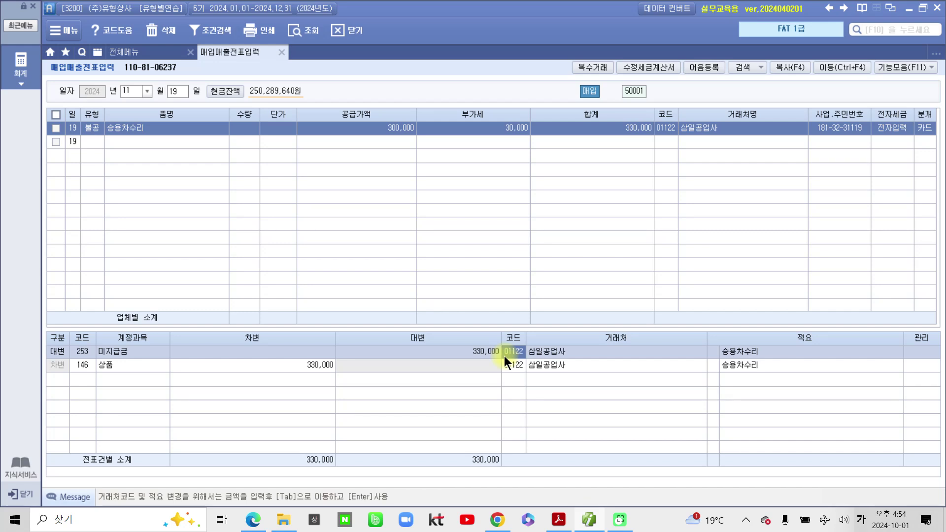
{"action": "type", "text": "삼성"}
{"action": "key", "text": "Return"}
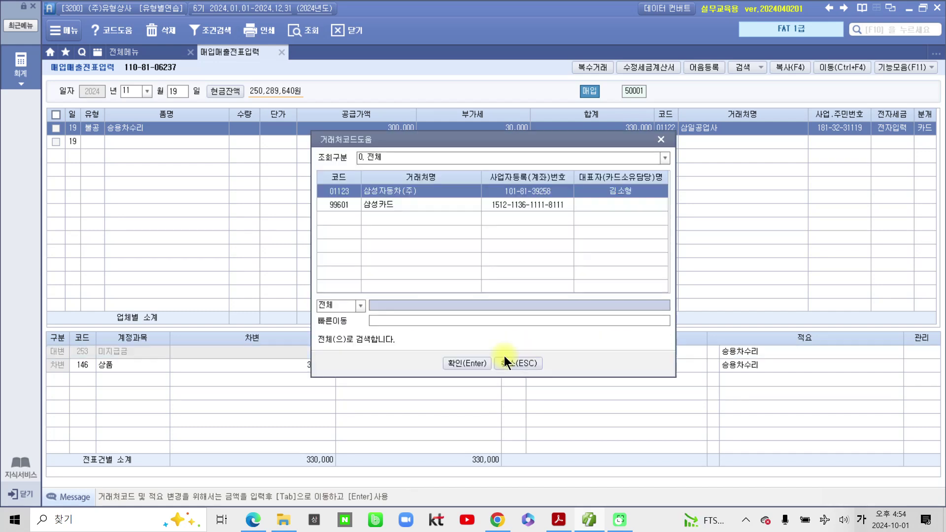
{"action": "left_click", "coordinate": [389, 210]}
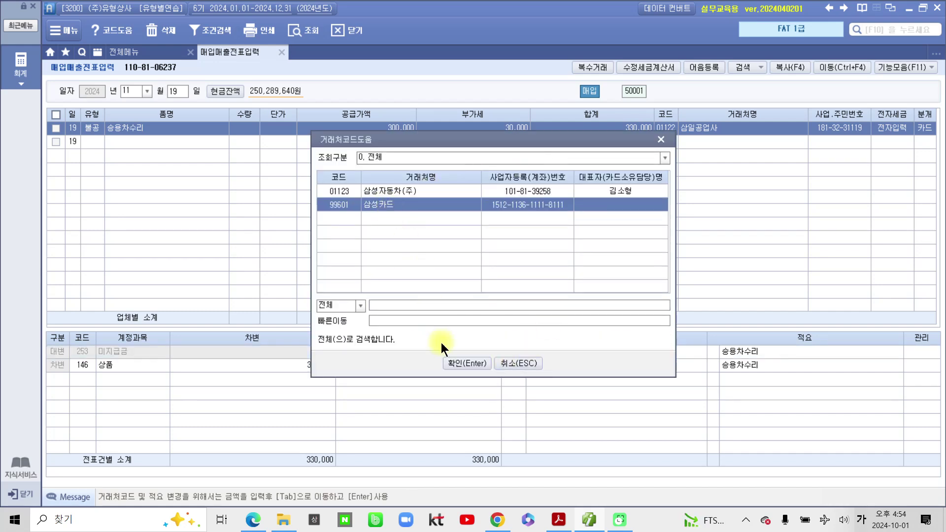
{"action": "left_click", "coordinate": [469, 368]}
{"action": "left_click", "coordinate": [505, 371]}
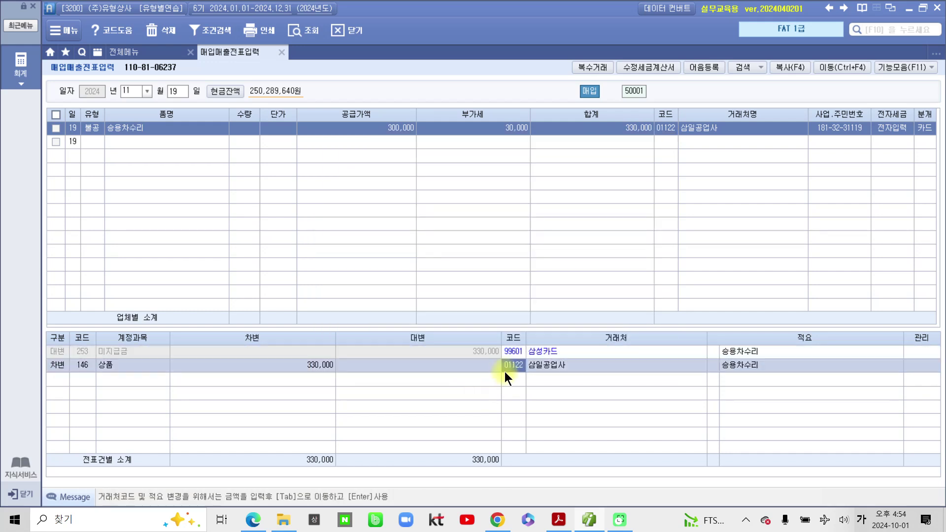
{"action": "mouse_move", "coordinate": [100, 171]}
{"action": "left_mouse_down"}
{"action": "mouse_move", "coordinate": [98, 102]}
{"action": "mouse_move", "coordinate": [119, 173]}
{"action": "mouse_move", "coordinate": [95, 272]}
{"action": "left_mouse_up"}
{"action": "left_click_drag", "start_coordinate": [106, 226], "coordinate": [127, 221]}
{"action": "mouse_move", "coordinate": [139, 237]}
{"action": "left_mouse_down"}
{"action": "mouse_move", "coordinate": [140, 219]}
{"action": "mouse_move", "coordinate": [152, 255]}
{"action": "left_mouse_up"}
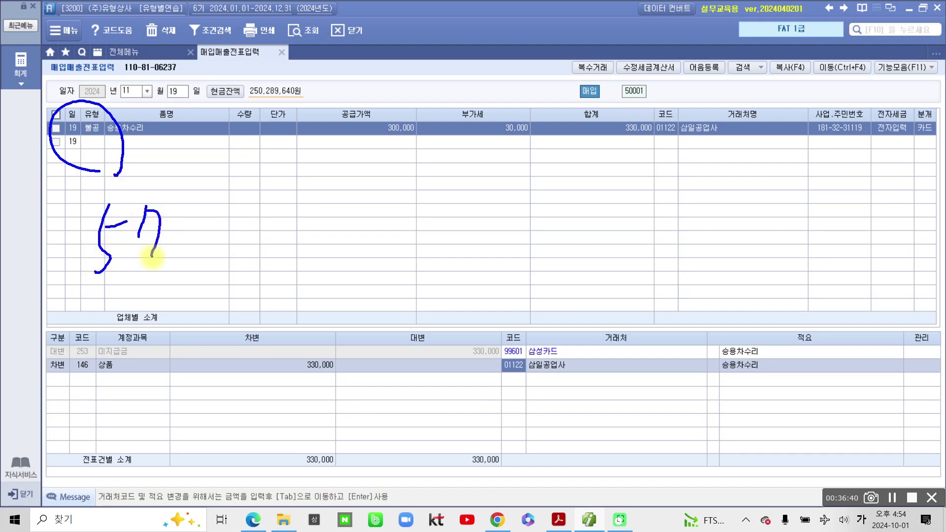
{"action": "mouse_move", "coordinate": [564, 356]}
{"action": "left_mouse_down"}
{"action": "mouse_move", "coordinate": [511, 359]}
{"action": "mouse_move", "coordinate": [567, 373]}
{"action": "left_mouse_up"}
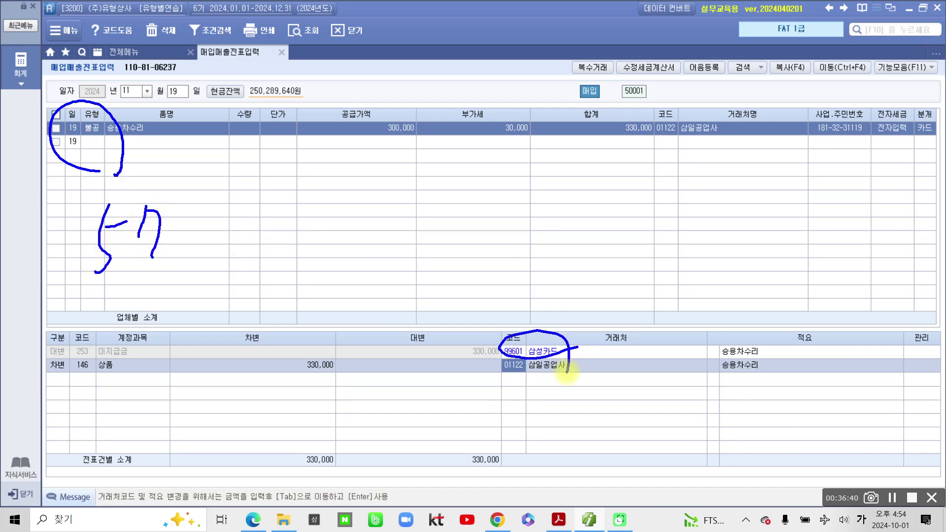
{"action": "key", "text": "Escape"}
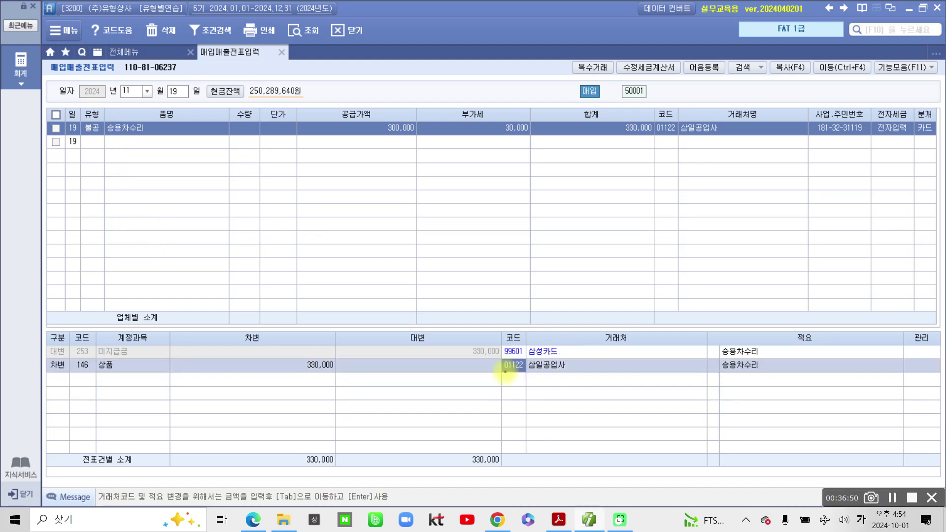
{"action": "left_click_drag", "start_coordinate": [885, 111], "coordinate": [857, 176]}
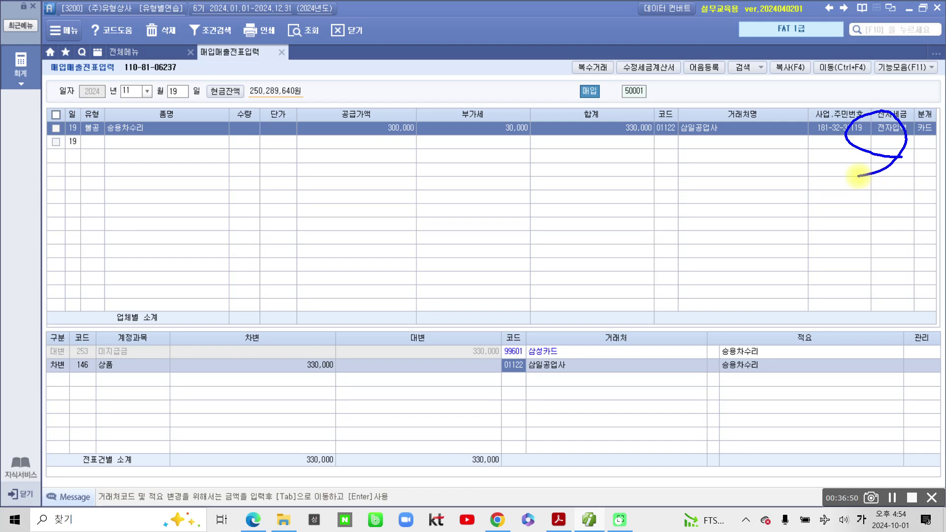
{"action": "left_click_drag", "start_coordinate": [77, 121], "coordinate": [63, 133]}
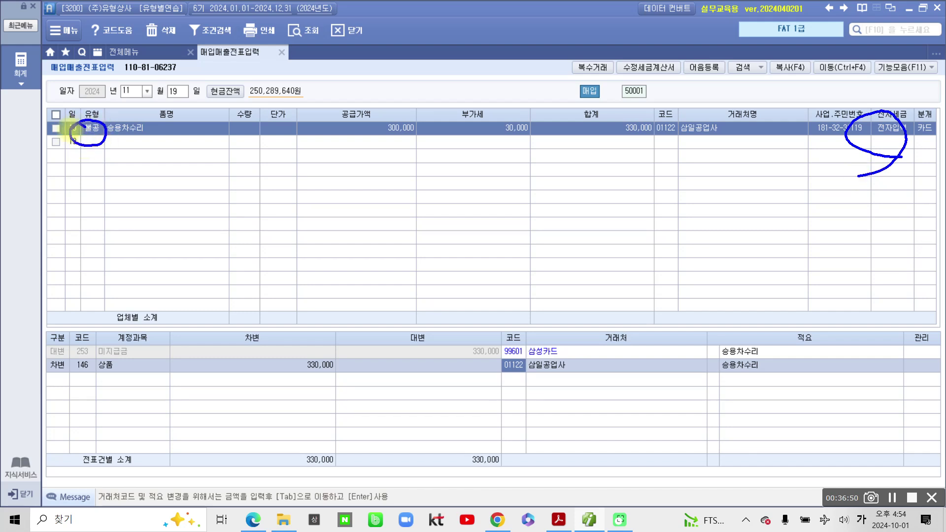
{"action": "mouse_move", "coordinate": [498, 347]}
{"action": "left_mouse_down"}
{"action": "mouse_move", "coordinate": [569, 317]}
{"action": "mouse_move", "coordinate": [488, 370]}
{"action": "left_mouse_up"}
{"action": "key", "text": "Escape"}
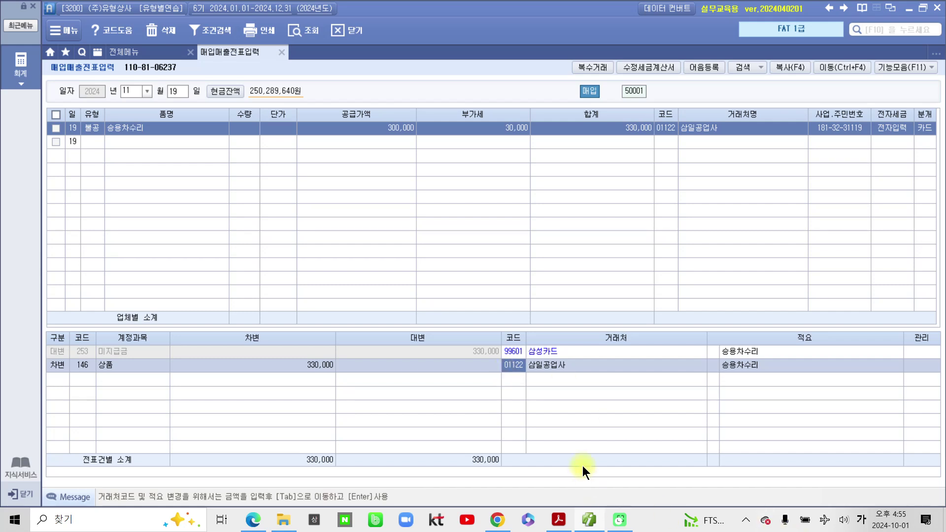
Step: Change the November 19 entry's debit account from 상품 to 822 차량유지비
{"action": "left_click", "coordinate": [520, 351]}
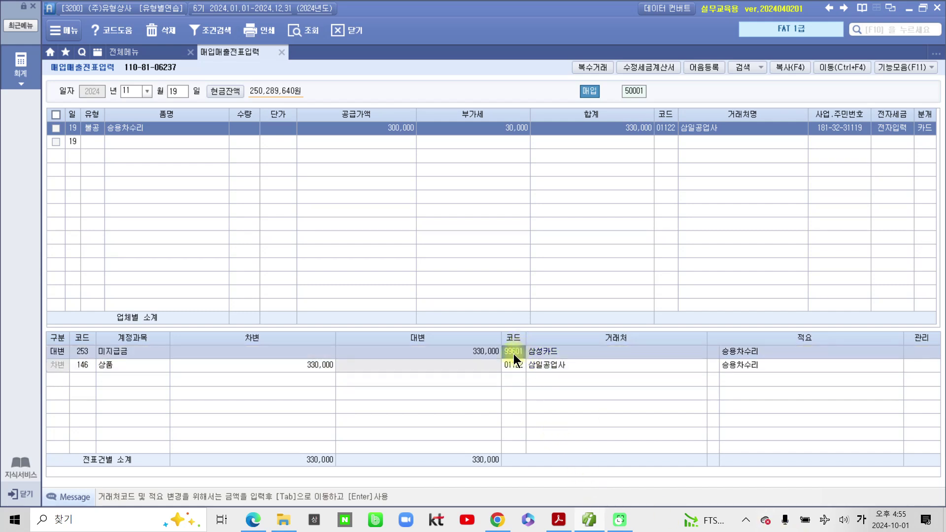
{"action": "left_click", "coordinate": [90, 368]}
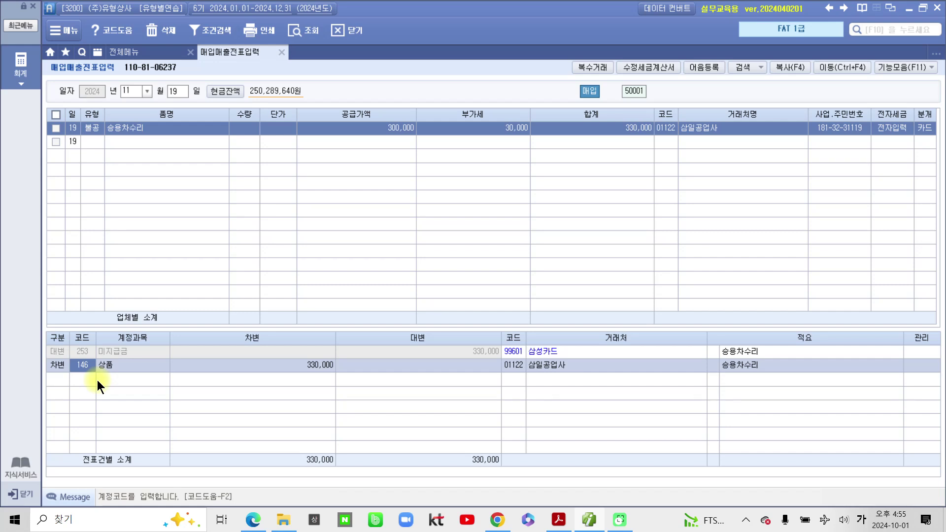
{"action": "type", "text": "차"}
{"action": "type", "text": "량"}
{"action": "key", "text": "Return"}
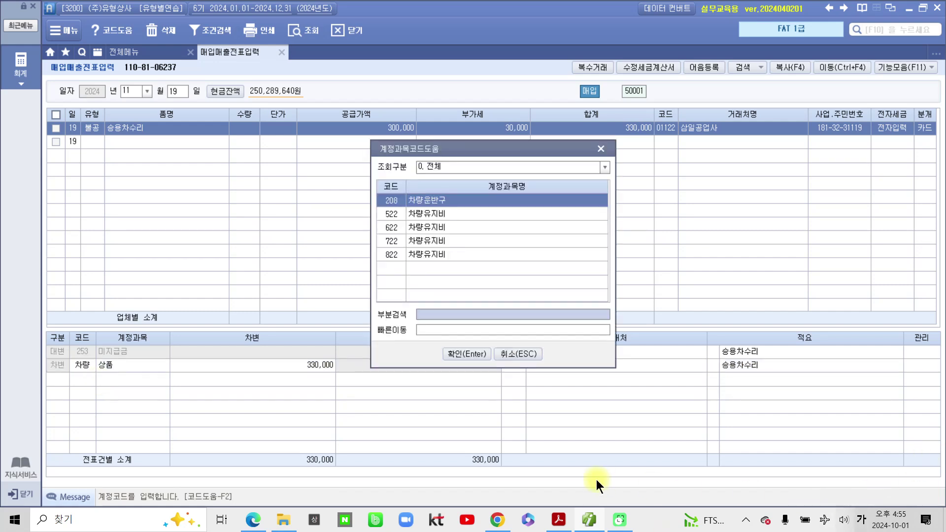
{"action": "left_click", "coordinate": [402, 256]}
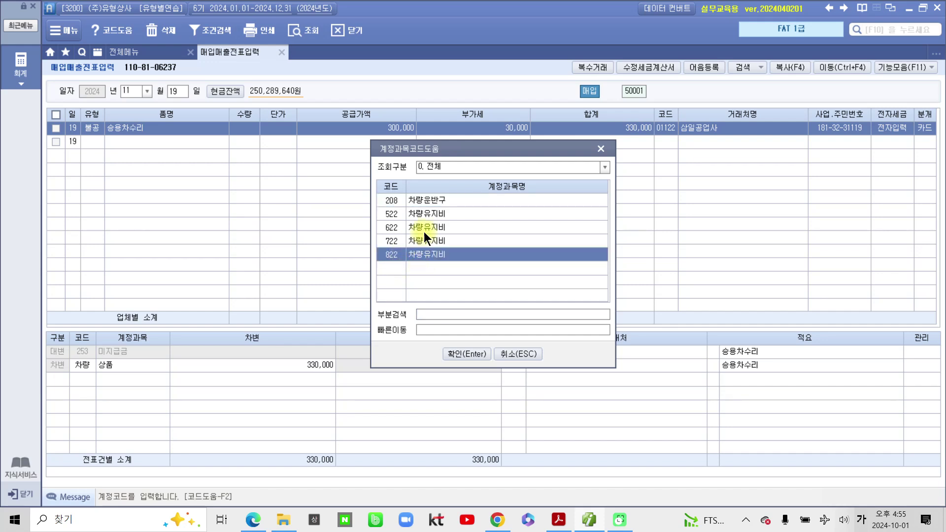
{"action": "left_click", "coordinate": [451, 354]}
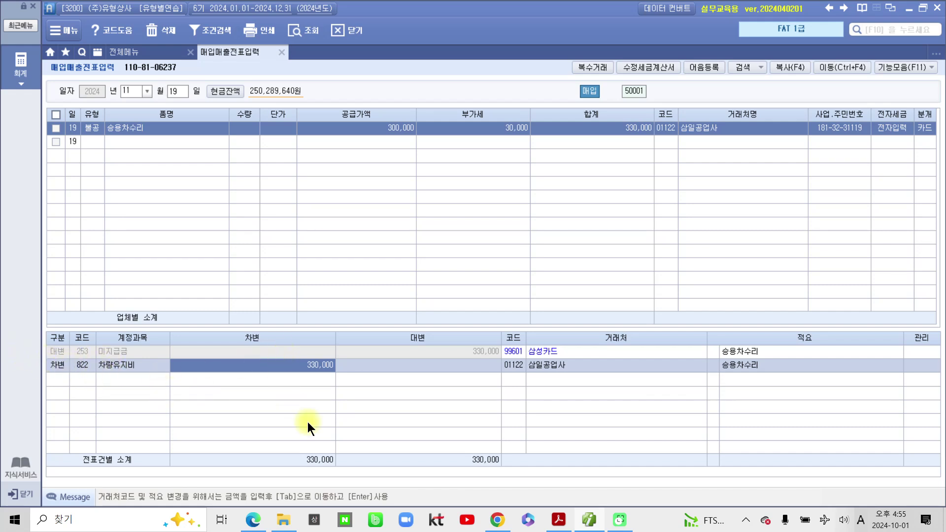
Step: Switch to the PDF workbook and highlight 11월 20일 and 11월분 렌트비용을 in problem 4
{"action": "left_click", "coordinate": [558, 520]}
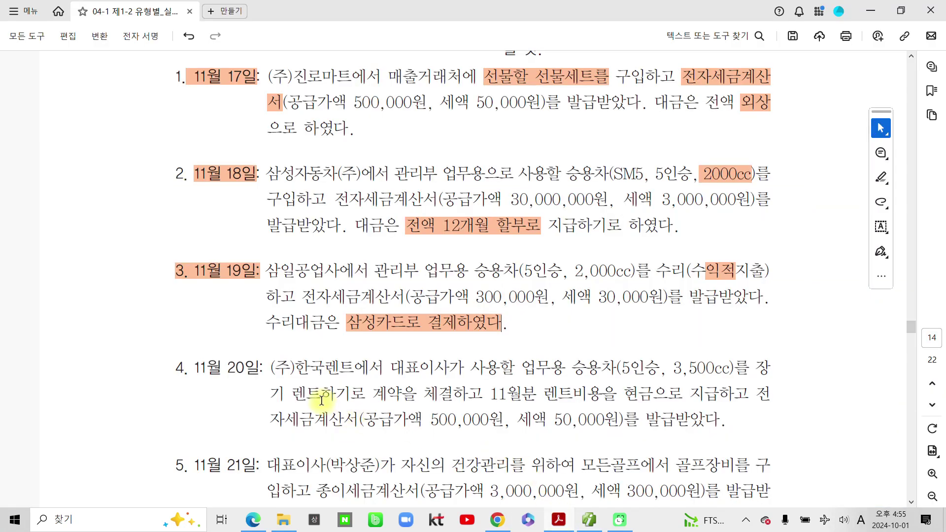
{"action": "scroll", "coordinate": [335, 338], "scroll_direction": "down", "scroll_amount": 1}
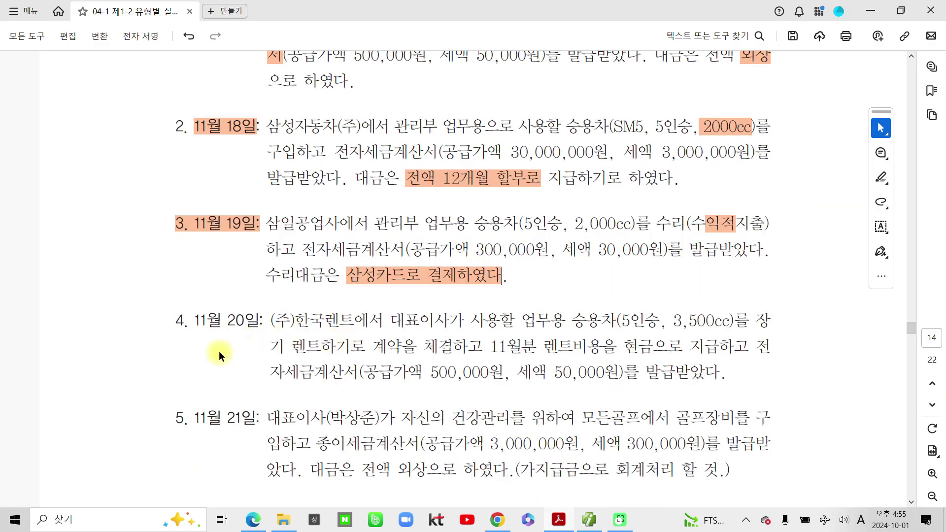
{"action": "left_click_drag", "start_coordinate": [188, 318], "coordinate": [259, 320]}
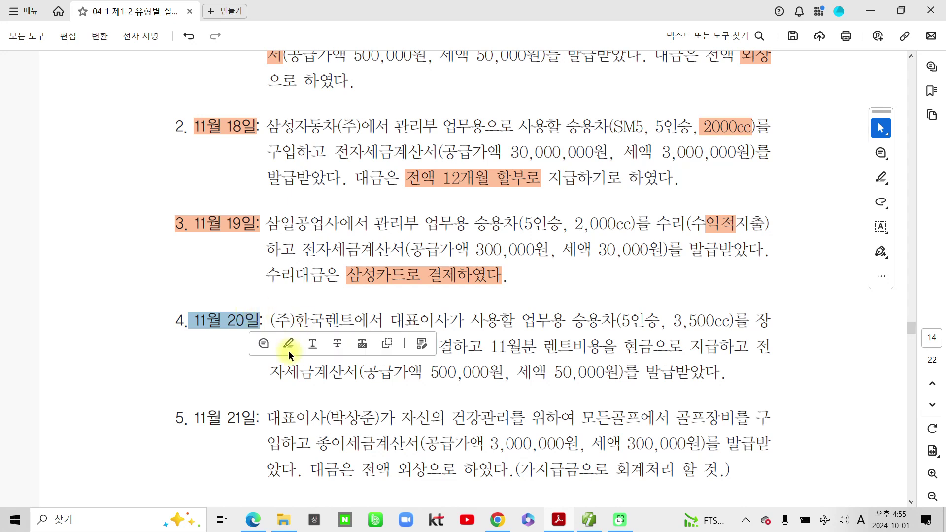
{"action": "left_click", "coordinate": [289, 343]}
{"action": "scroll", "coordinate": [288, 343], "scroll_direction": "down", "scroll_amount": 1}
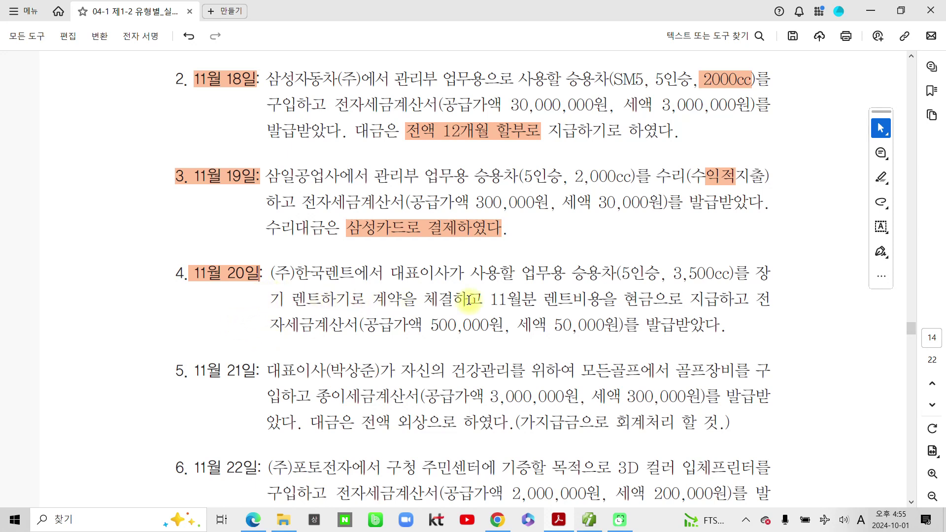
{"action": "left_click_drag", "start_coordinate": [488, 298], "coordinate": [571, 297]}
{"action": "left_click", "coordinate": [615, 326]}
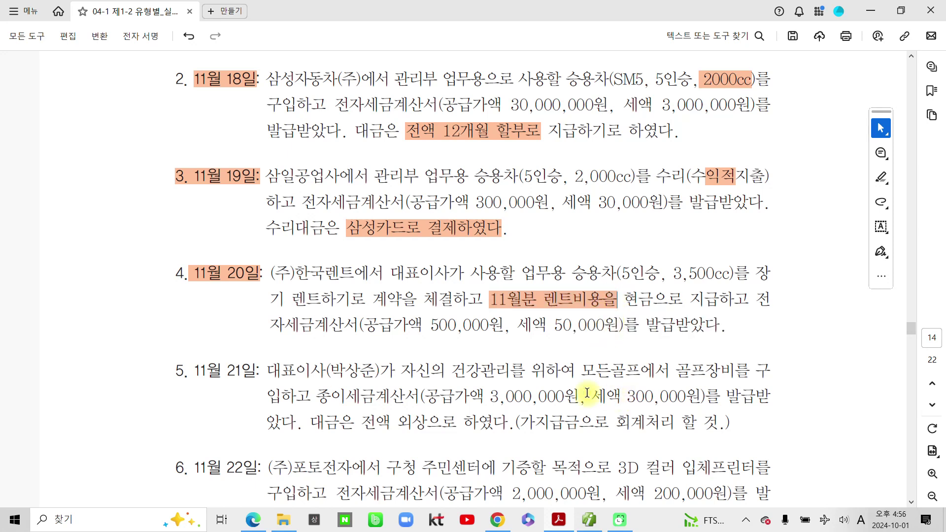
{"action": "mouse_move", "coordinate": [488, 284]}
{"action": "left_mouse_down"}
{"action": "mouse_move", "coordinate": [623, 288]}
{"action": "mouse_move", "coordinate": [464, 300]}
{"action": "left_mouse_up"}
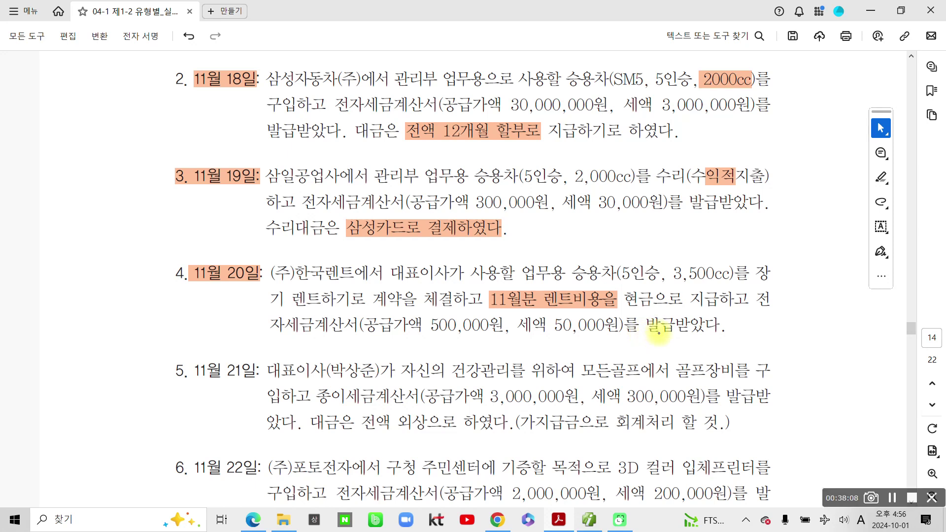
{"action": "left_click_drag", "start_coordinate": [516, 340], "coordinate": [609, 342]}
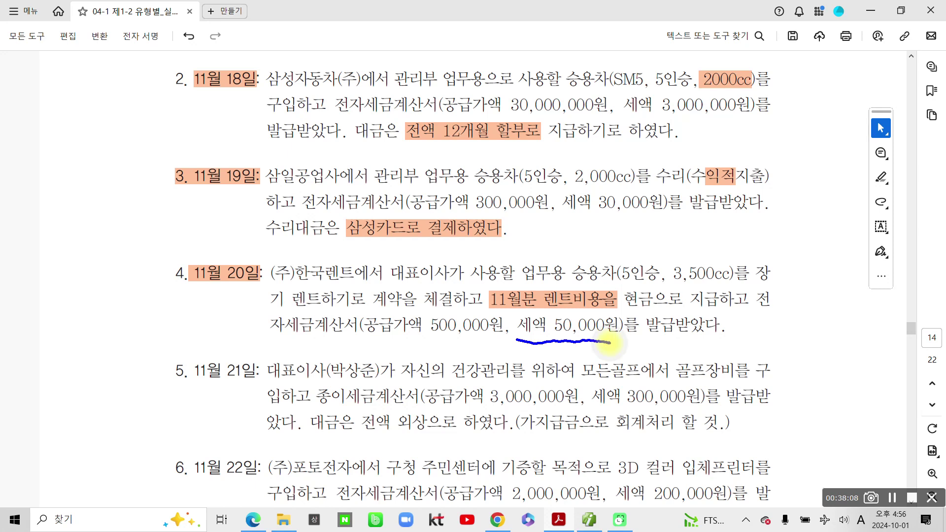
{"action": "mouse_move", "coordinate": [657, 252]}
{"action": "left_mouse_down"}
{"action": "mouse_move", "coordinate": [682, 281]}
{"action": "mouse_move", "coordinate": [633, 245]}
{"action": "left_mouse_up"}
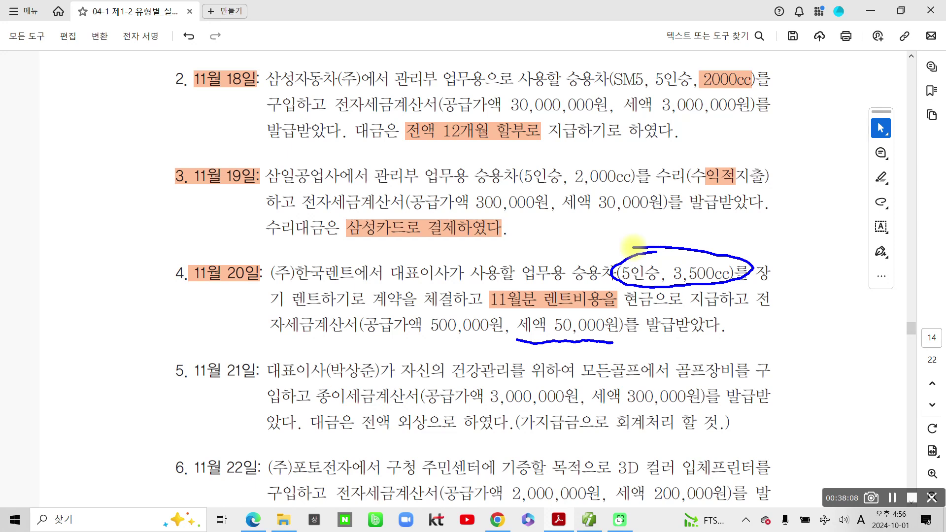
{"action": "key", "text": "Escape"}
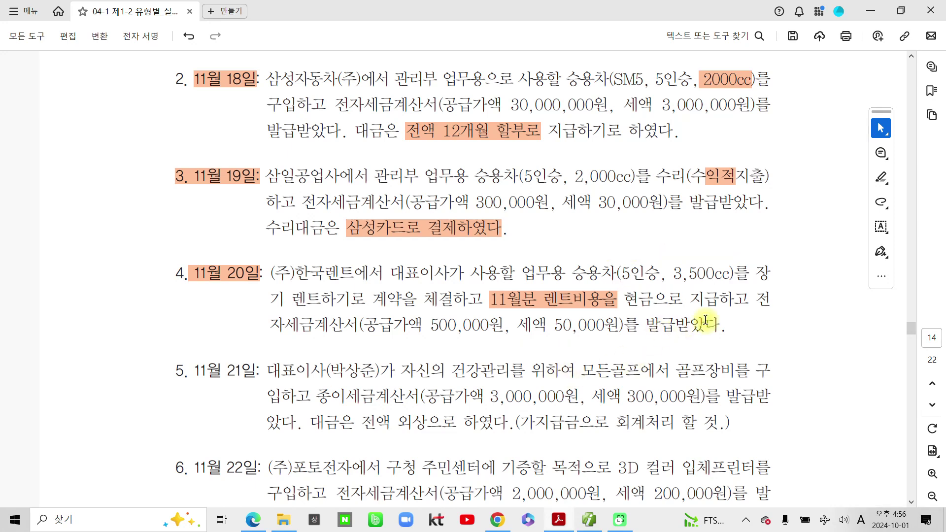
Step: Highlight 자세금계산서 in the November 20 problem
{"action": "left_click_drag", "start_coordinate": [266, 328], "coordinate": [359, 326]}
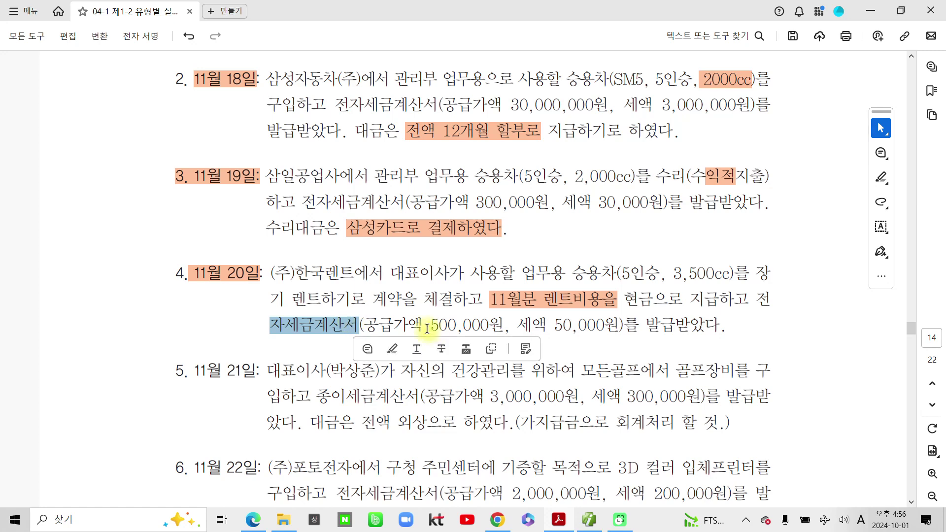
{"action": "left_click", "coordinate": [393, 349]}
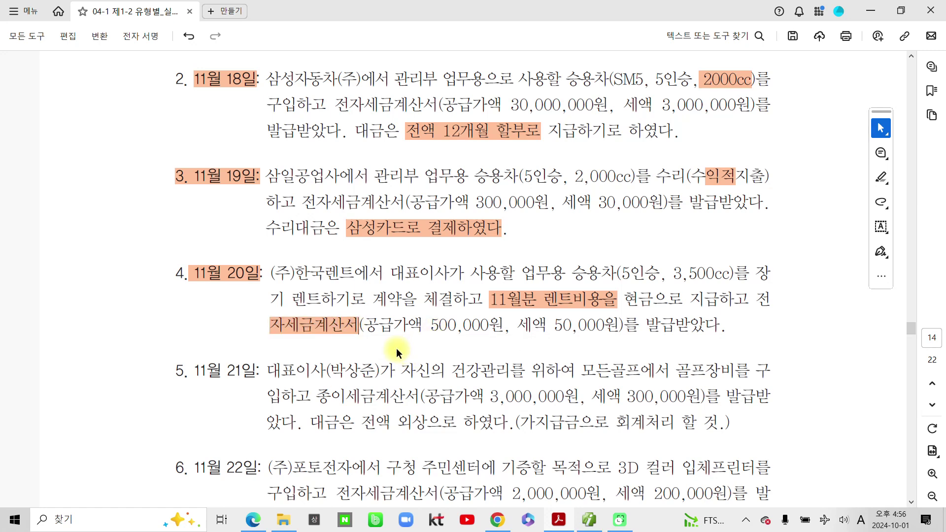
Step: Back in 매입매출전표입력, start a November 20 line of type 54. 불공 with the reason 3. 비영업용 소형승용차 구입 및 유지
{"action": "left_click", "coordinate": [586, 522]}
{"action": "left_click", "coordinate": [178, 95]}
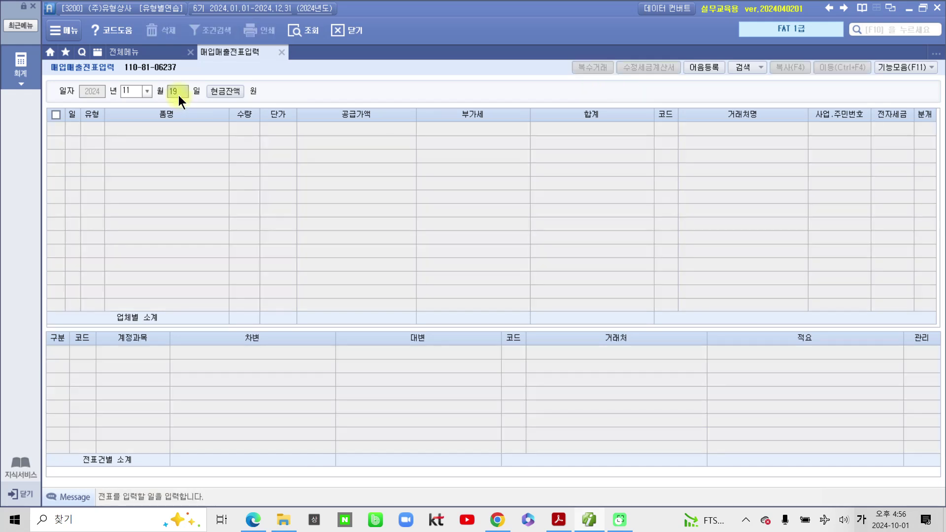
{"action": "type", "text": "20"}
{"action": "key", "text": "Return"}
{"action": "type", "text": "54"}
{"action": "key", "text": "Return"}
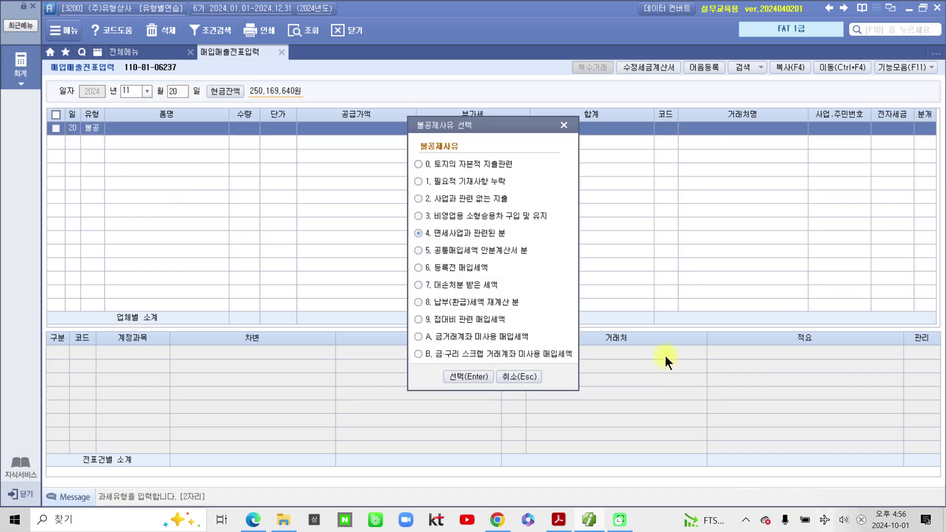
{"action": "left_click", "coordinate": [474, 212]}
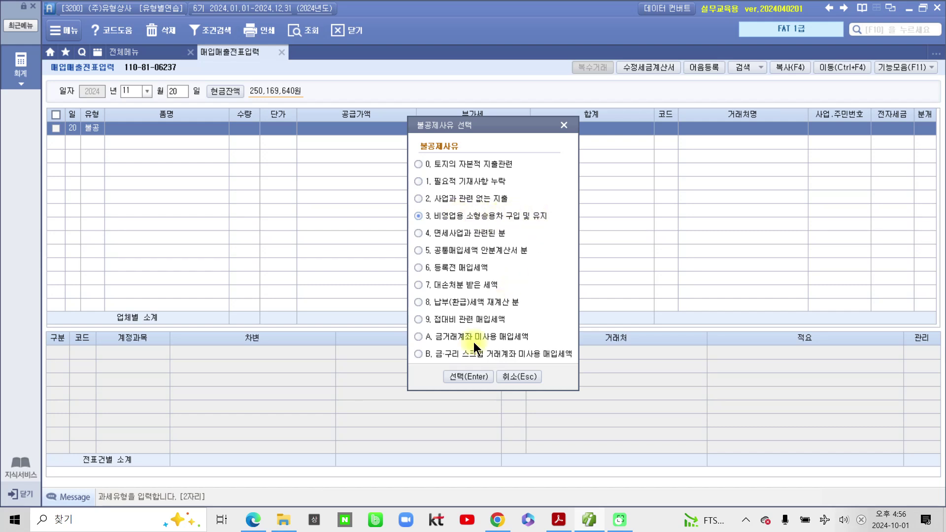
{"action": "left_click", "coordinate": [457, 376]}
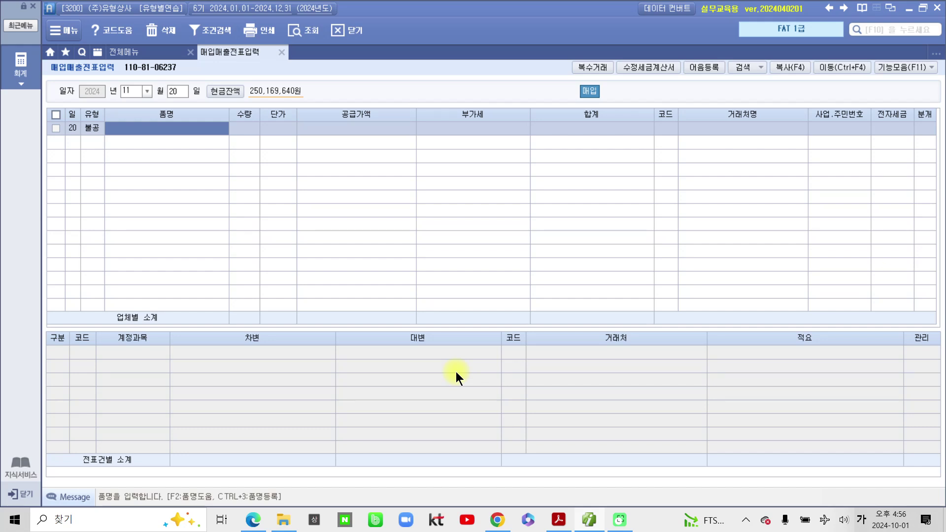
Step: Enter 승용차 렌트비 as the item and 500,000 as the supply value, leaving quantity and unit price blank and accepting the VAT
{"action": "type", "text": "승용차"}
{"action": "type", "text": " 렌탈"}
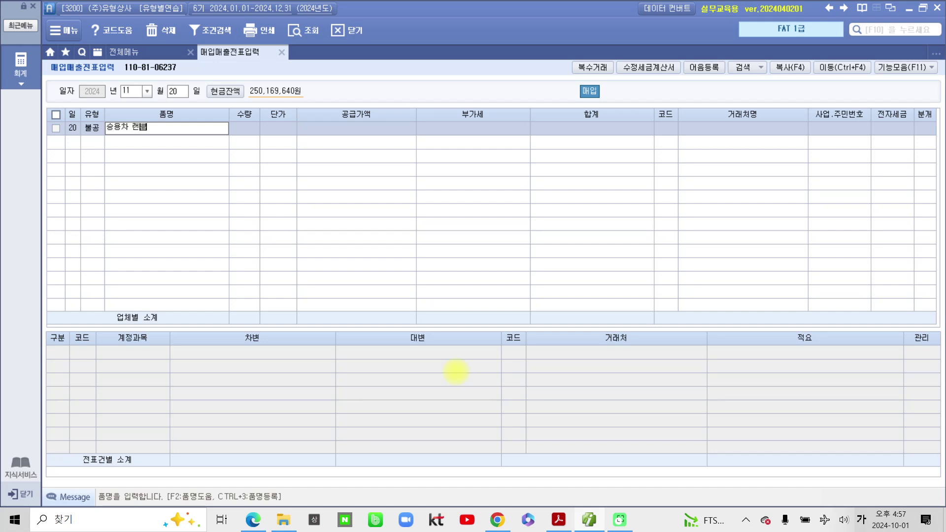
{"action": "type", "text": "비"}
{"action": "key", "text": "Return"}
{"action": "key", "text": "Return"}
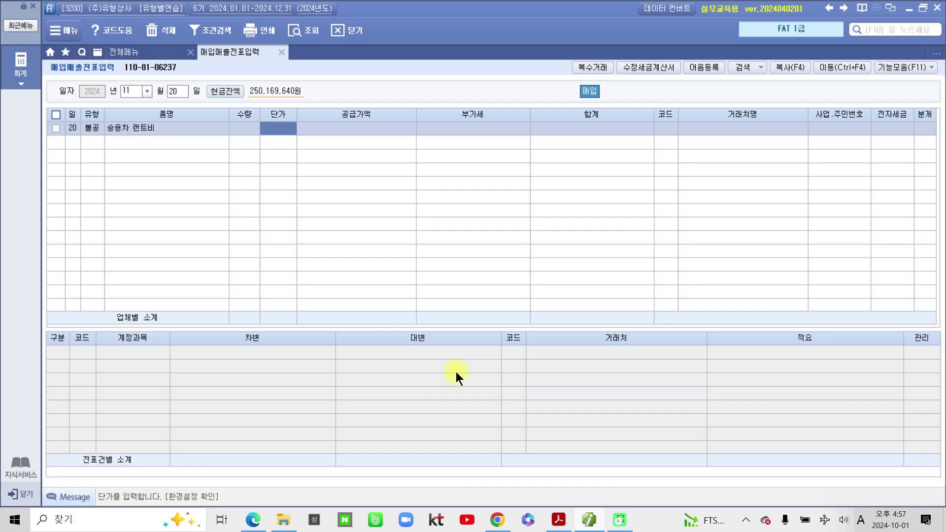
{"action": "key", "text": "Return"}
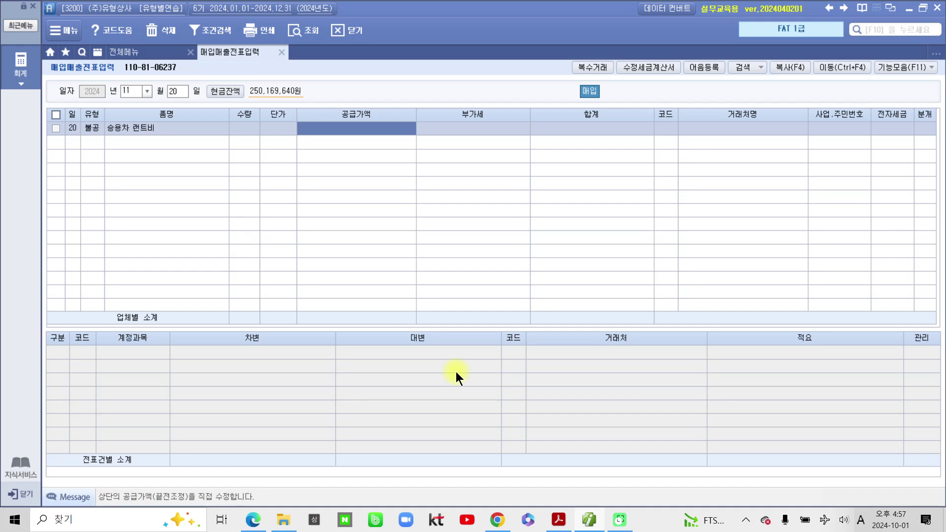
{"action": "type", "text": "5000000"}
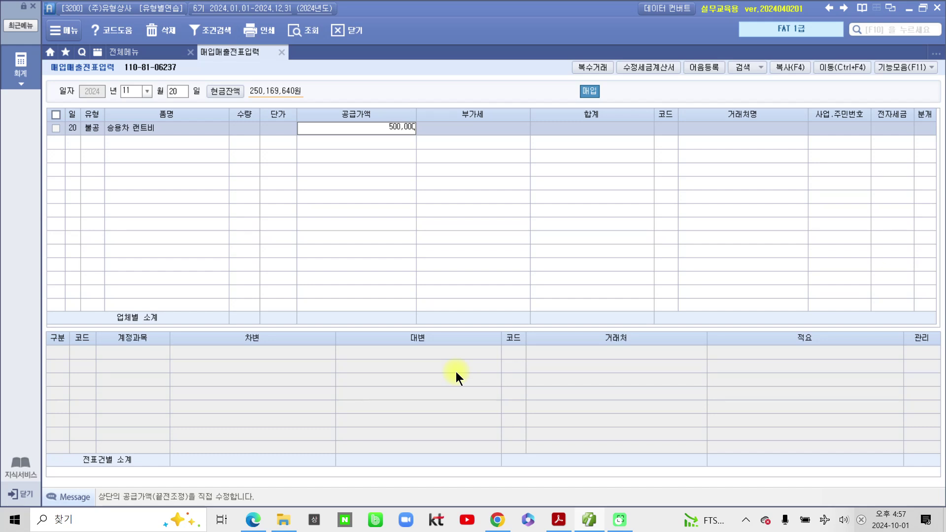
{"action": "key", "text": "Return"}
{"action": "key", "text": "Return"}
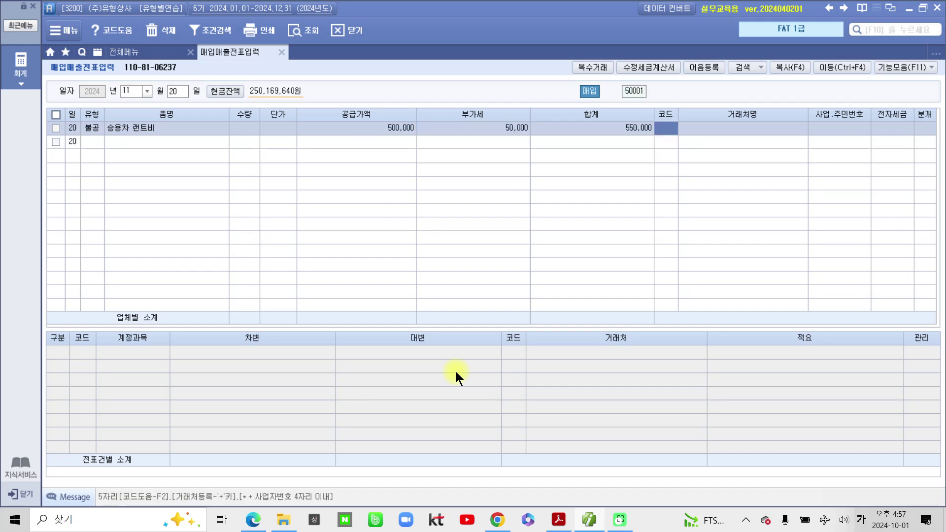
Step: Set the vendor to (주)한국렌트, mark the invoice as 전자입력, and choose 현금 as the journal type
{"action": "type", "text": "한국"}
{"action": "key", "text": "Return"}
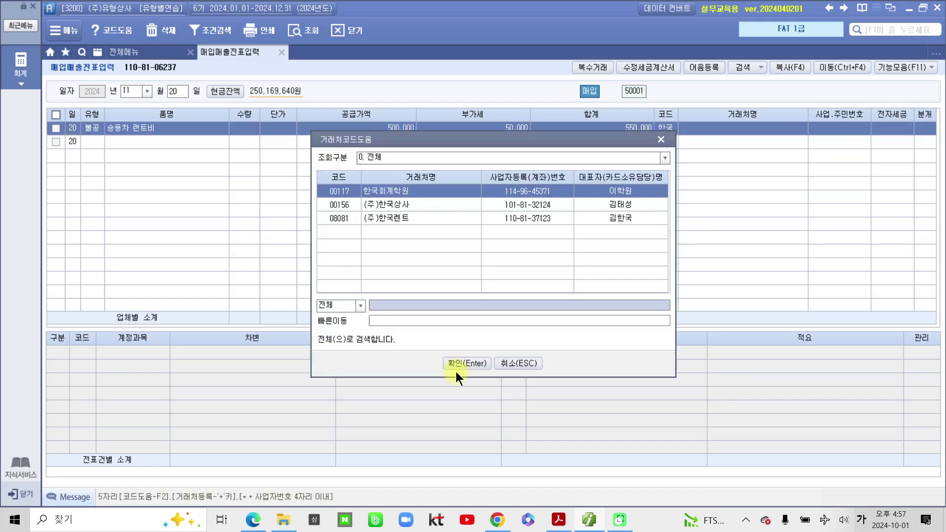
{"action": "key", "text": "Down"}
{"action": "key", "text": "Down"}
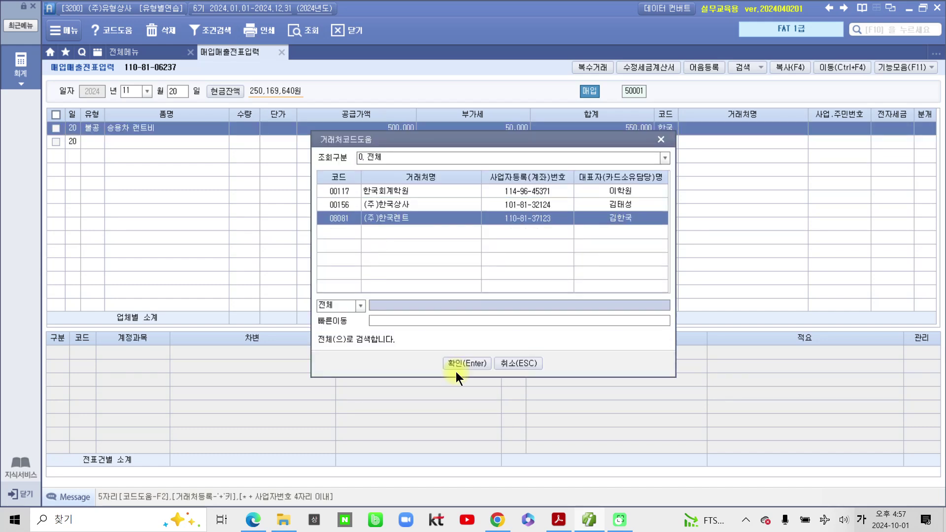
{"action": "key", "text": "Return"}
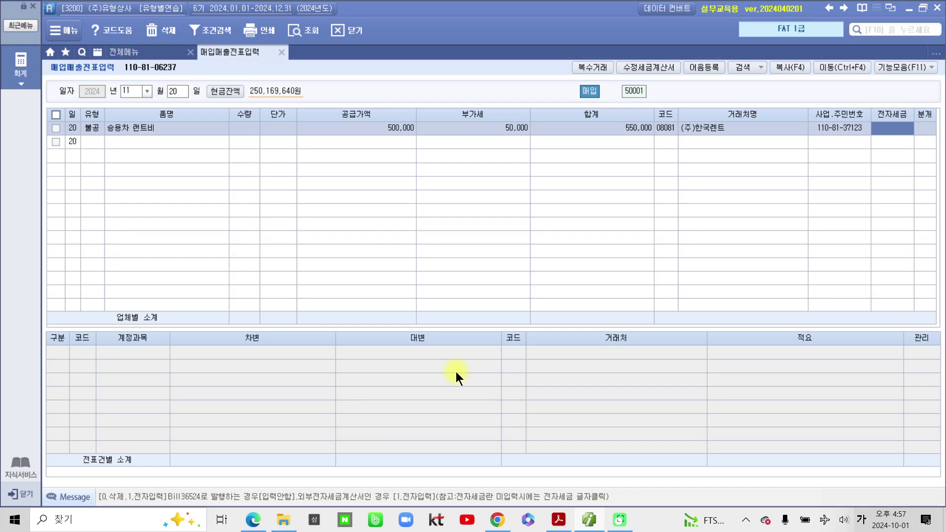
{"action": "key", "text": "1"}
{"action": "key", "text": "Return"}
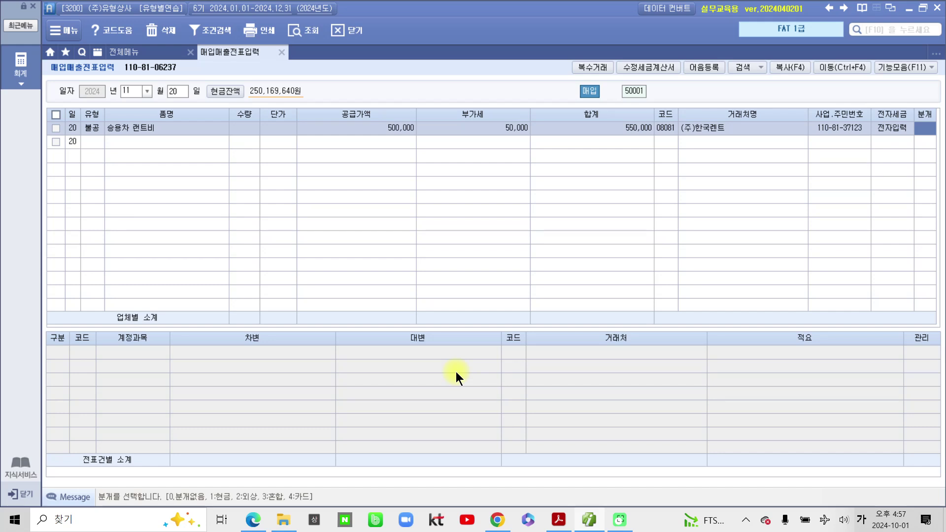
{"action": "key", "text": "1"}
{"action": "key", "text": "Return"}
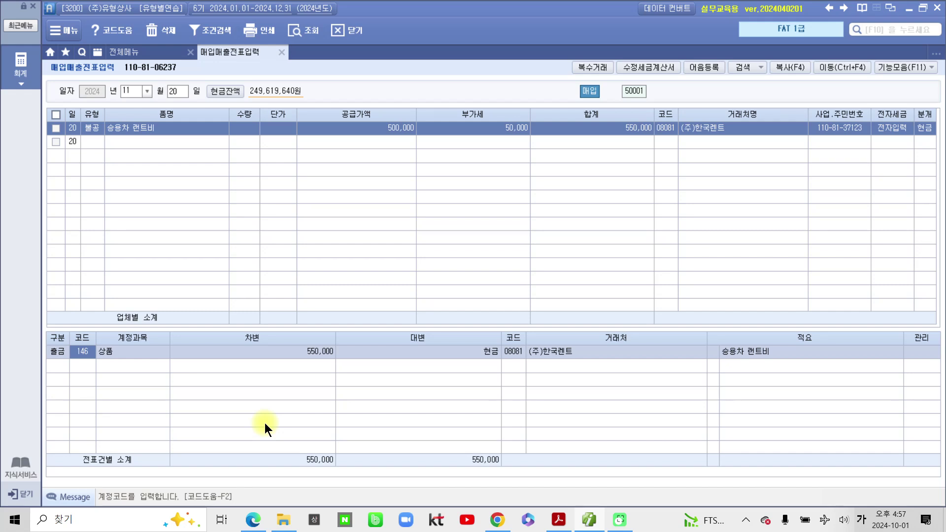
Step: Change the November 20 entry's debit account from 상품 to 819 임차료
{"action": "type", "text": "임차"}
{"action": "key", "text": "Return"}
{"action": "key", "text": "Down"}
{"action": "key", "text": "Down"}
{"action": "key", "text": "Down"}
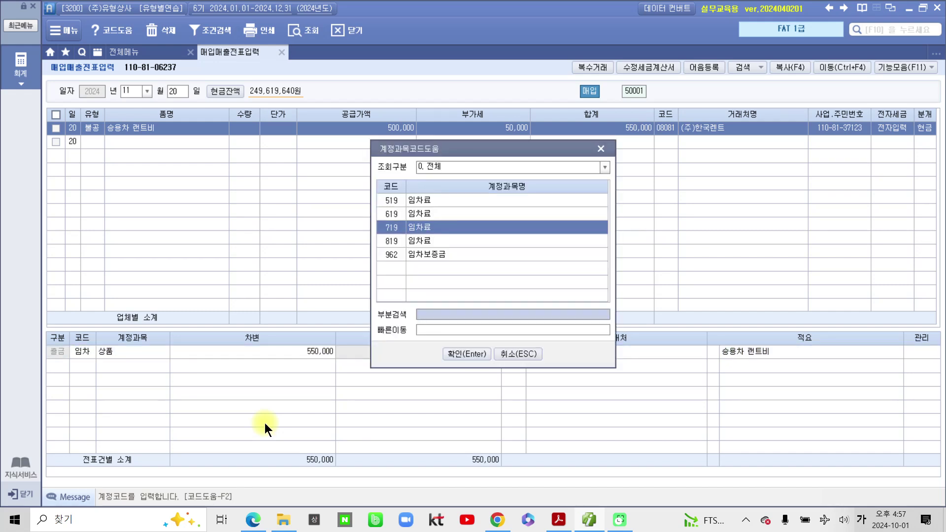
{"action": "key", "text": "Return"}
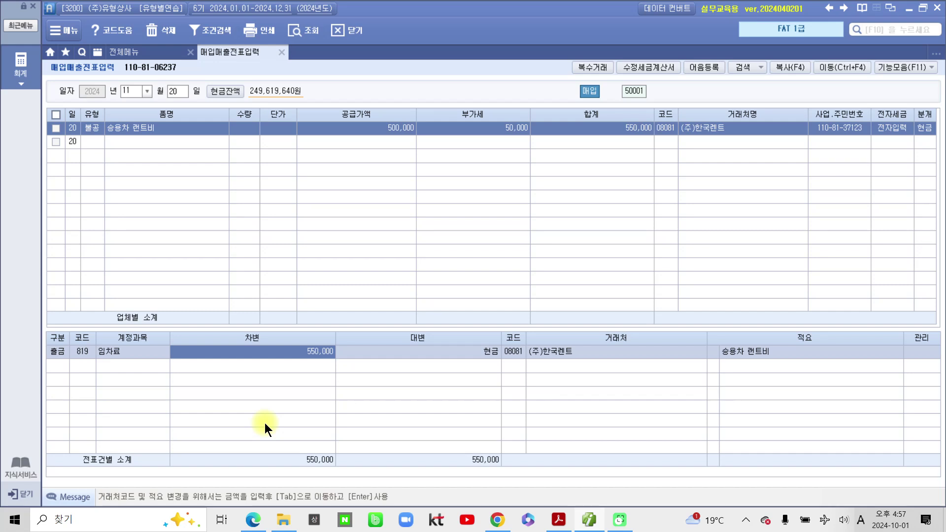
Step: Switch to the workbook PDF and highlight the date 11월 21일 and the phrase 자신의 건강관리를 in question 5
{"action": "left_click", "coordinate": [561, 519]}
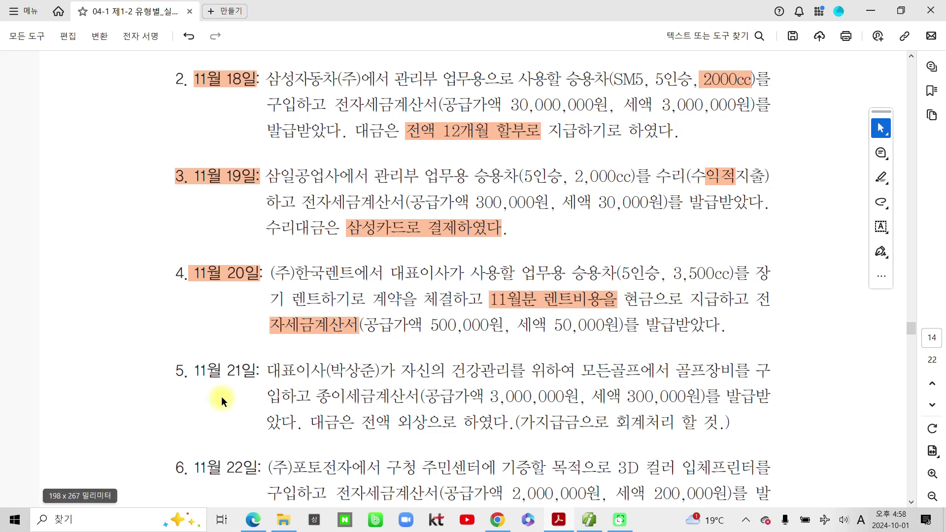
{"action": "scroll", "coordinate": [221, 396], "scroll_direction": "down", "scroll_amount": 2}
{"action": "left_click_drag", "start_coordinate": [194, 321], "coordinate": [248, 313]}
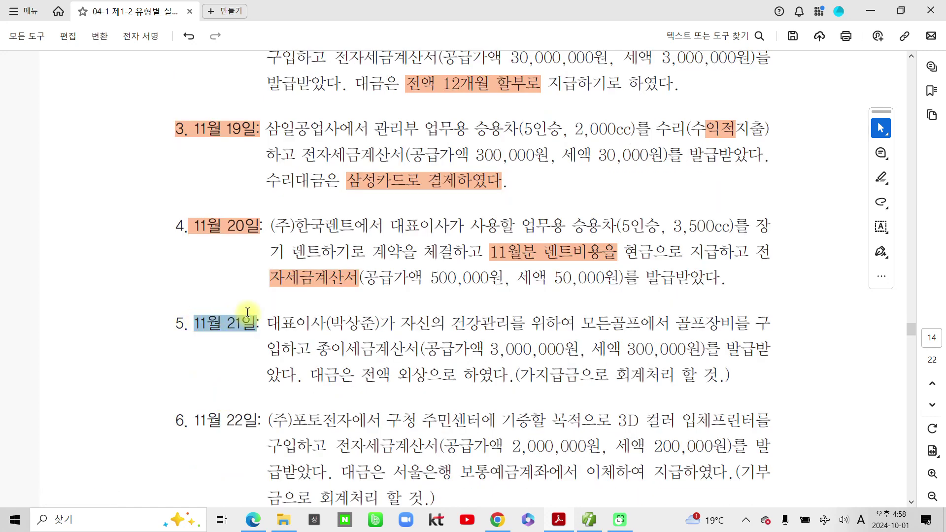
{"action": "left_click", "coordinate": [288, 346]}
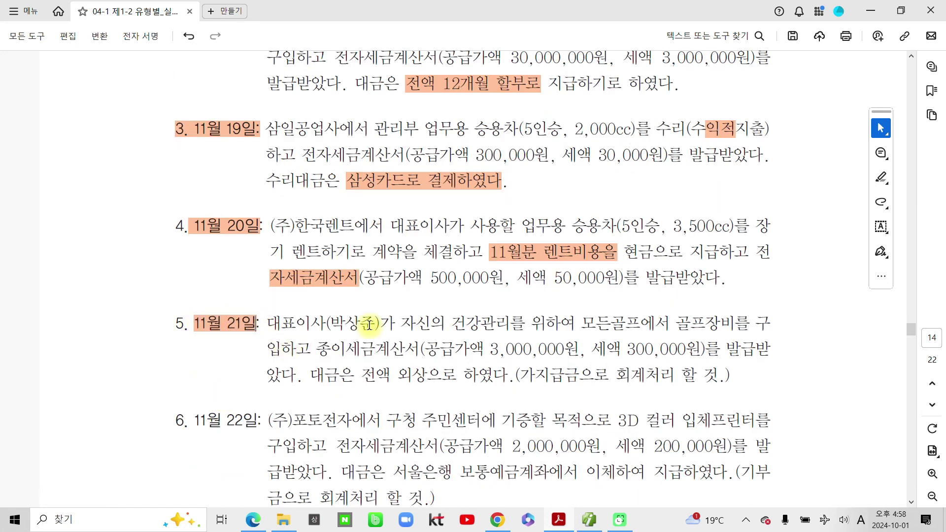
{"action": "left_click_drag", "start_coordinate": [402, 321], "coordinate": [525, 323]}
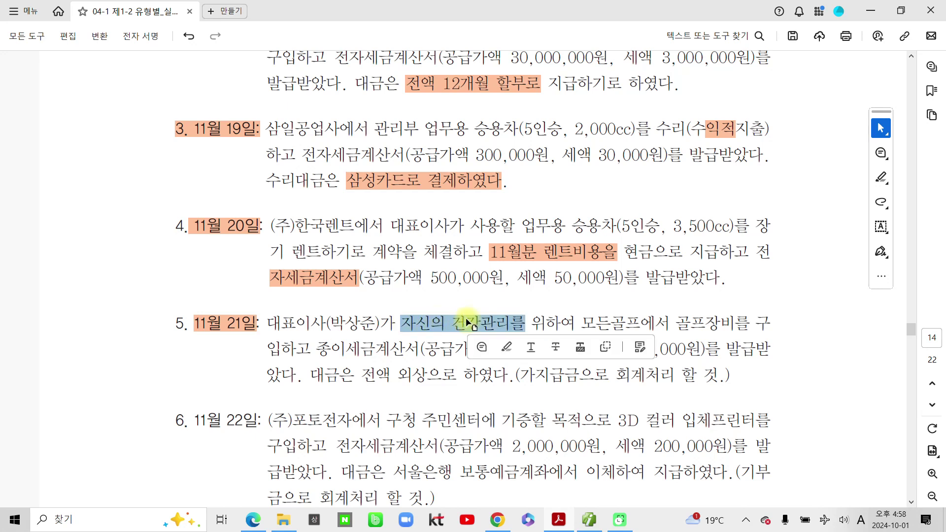
{"action": "left_click", "coordinate": [502, 350]}
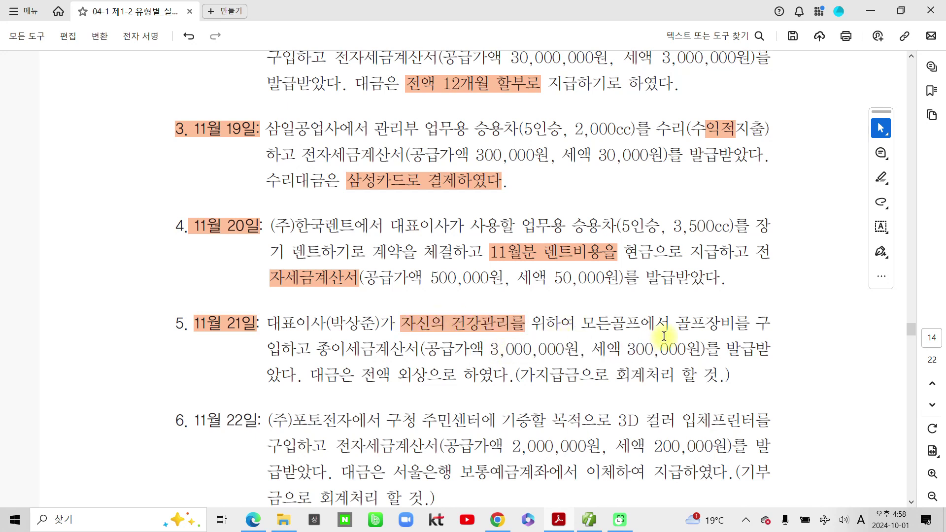
Step: Highlight 종이, 외상으 and (가지급금 in the workbook's question 5
{"action": "scroll", "coordinate": [388, 387], "scroll_direction": "down", "scroll_amount": 1}
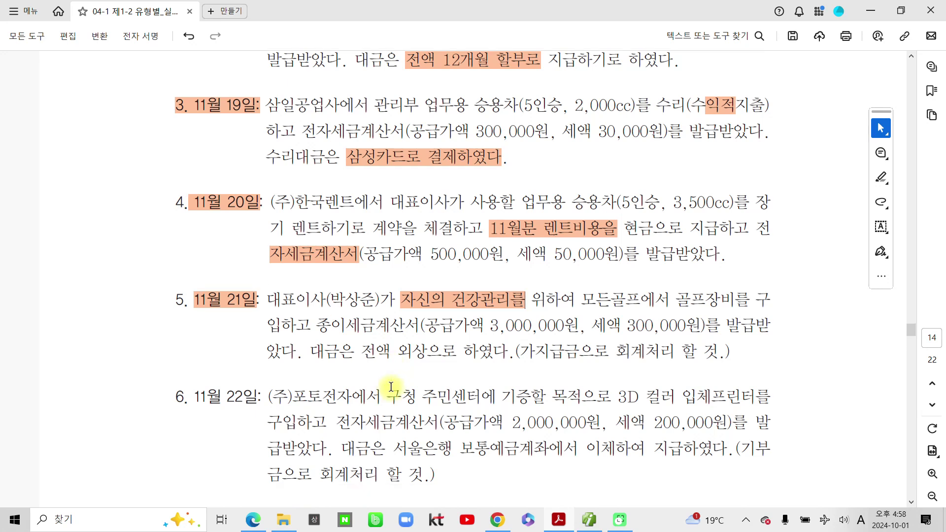
{"action": "left_click_drag", "start_coordinate": [343, 324], "coordinate": [316, 326]}
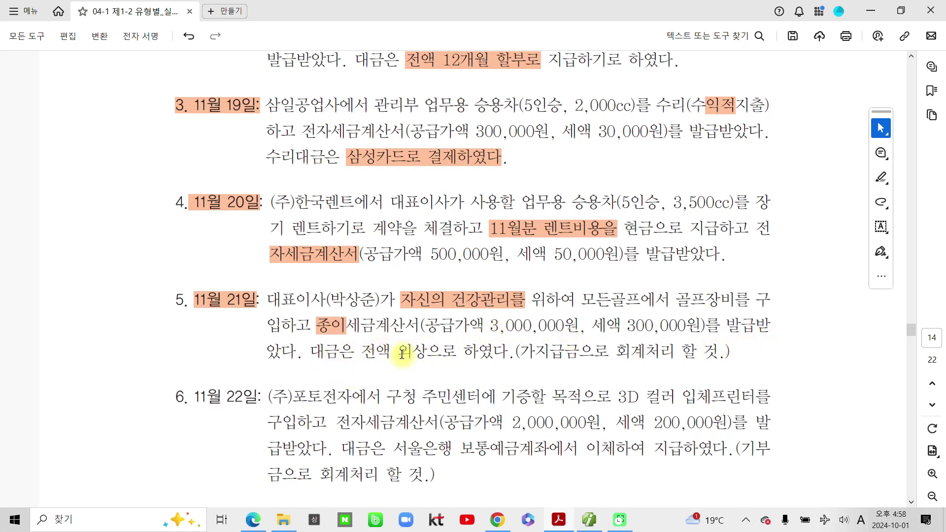
{"action": "left_click_drag", "start_coordinate": [397, 352], "coordinate": [440, 347]}
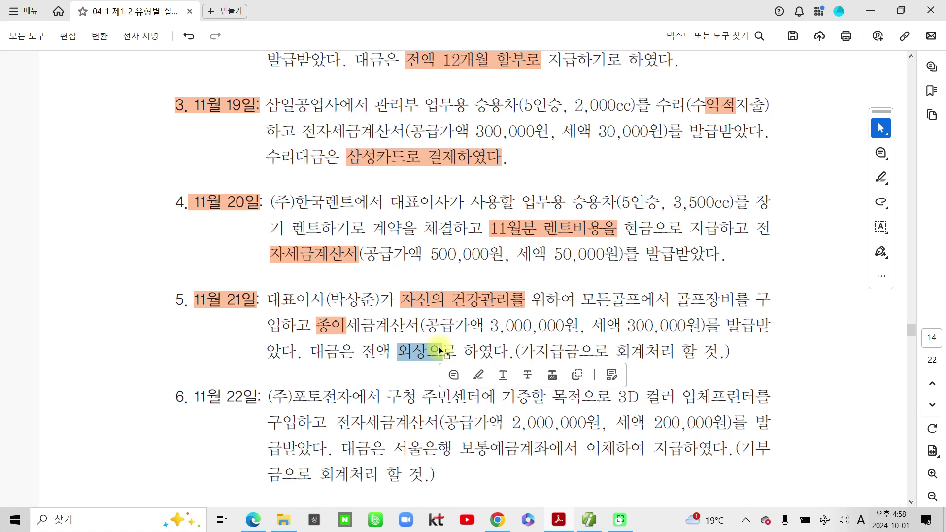
{"action": "left_click", "coordinate": [475, 372]}
{"action": "left_click_drag", "start_coordinate": [516, 351], "coordinate": [577, 350]}
{"action": "left_click", "coordinate": [618, 375]}
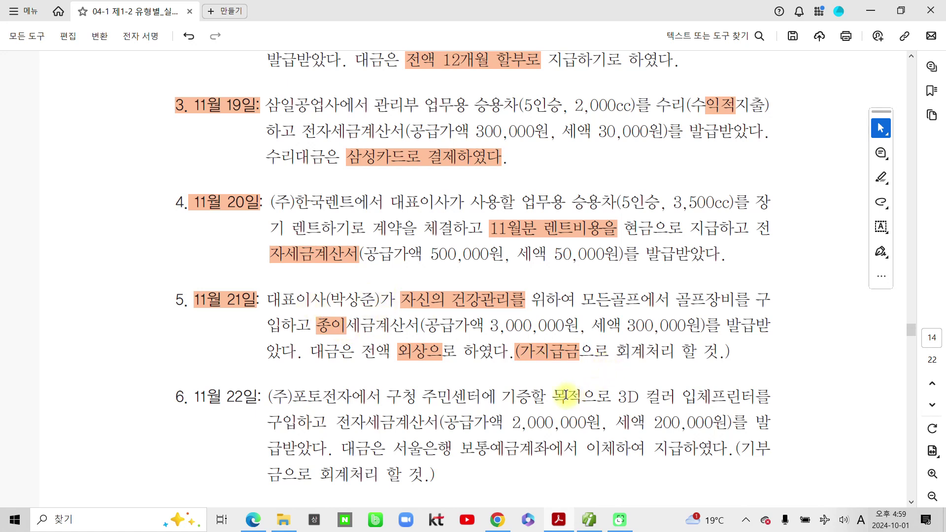
{"action": "left_click", "coordinate": [514, 347]}
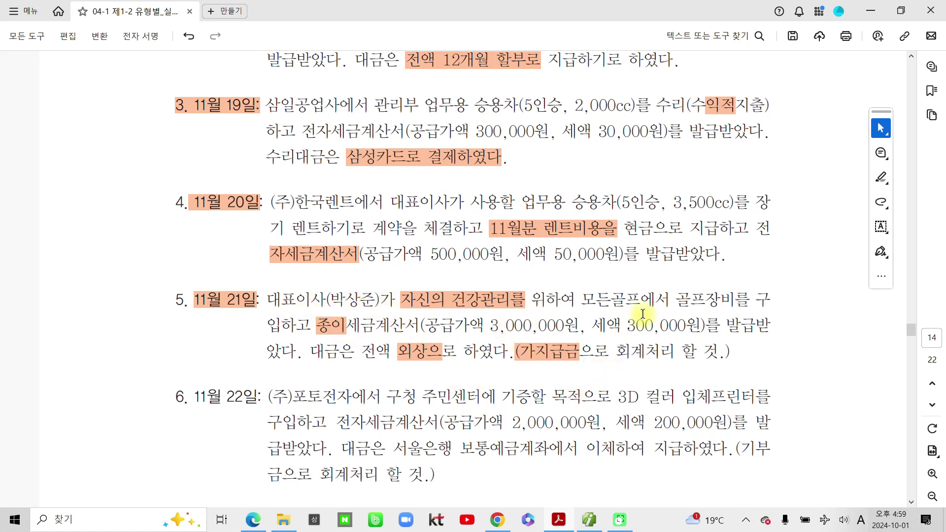
{"action": "left_click", "coordinate": [557, 373]}
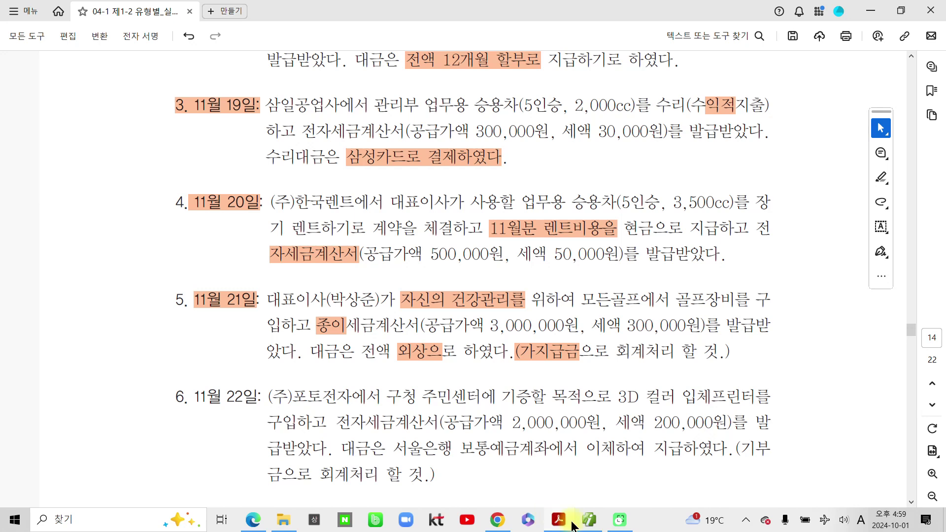
Step: Back in 매입매출전표입력, start a November 21 line of type 54. 불공 with the reason 2. 사업과 관련 없는 지출
{"action": "left_click", "coordinate": [587, 521]}
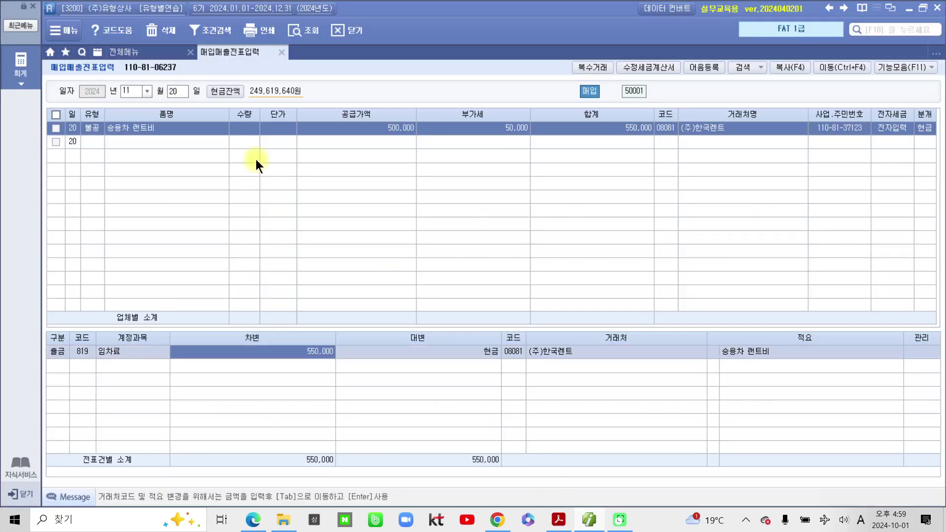
{"action": "left_click", "coordinate": [176, 94]}
{"action": "type", "text": "21"}
{"action": "key", "text": "Return"}
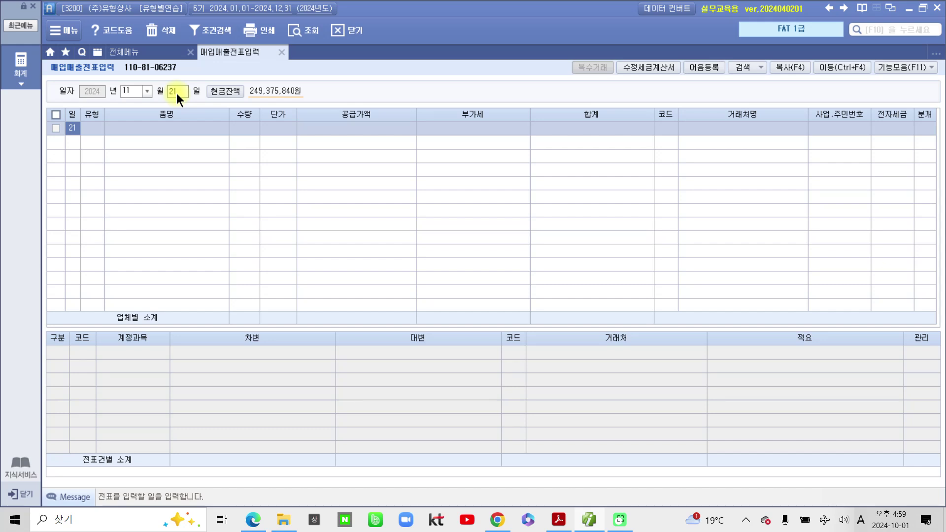
{"action": "key", "text": "Return"}
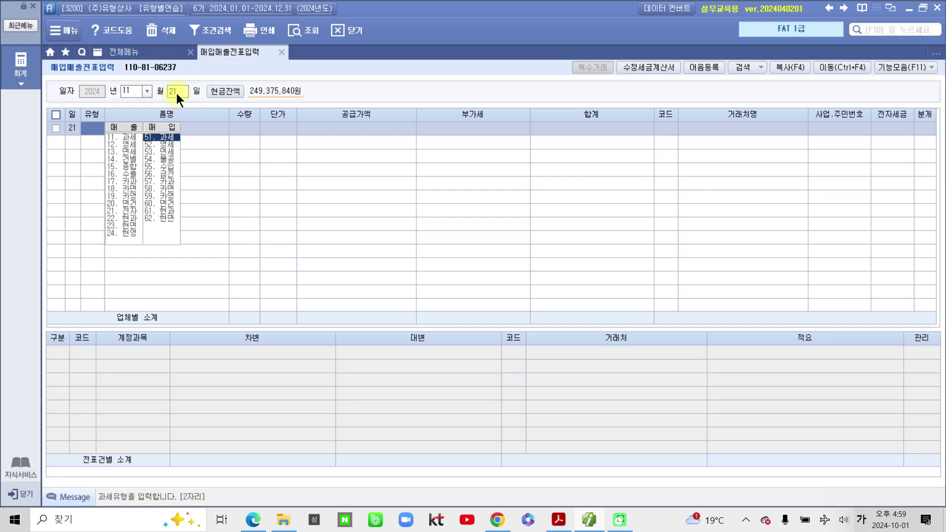
{"action": "type", "text": "54"}
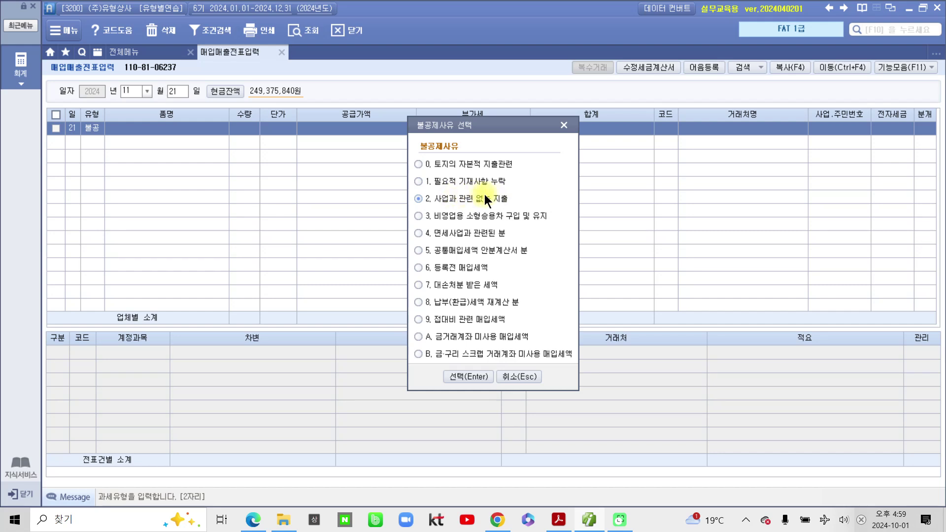
{"action": "left_click", "coordinate": [467, 376]}
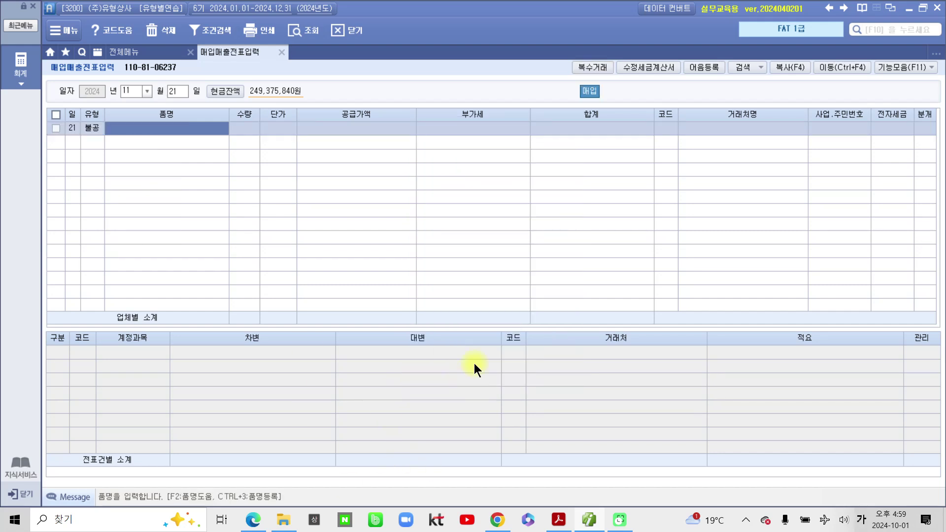
Step: Enter 골프장비 as the item and 3,000,000 as the supply value, leaving quantity and unit price blank and accepting the VAT
{"action": "type", "text": "ㅂ"}
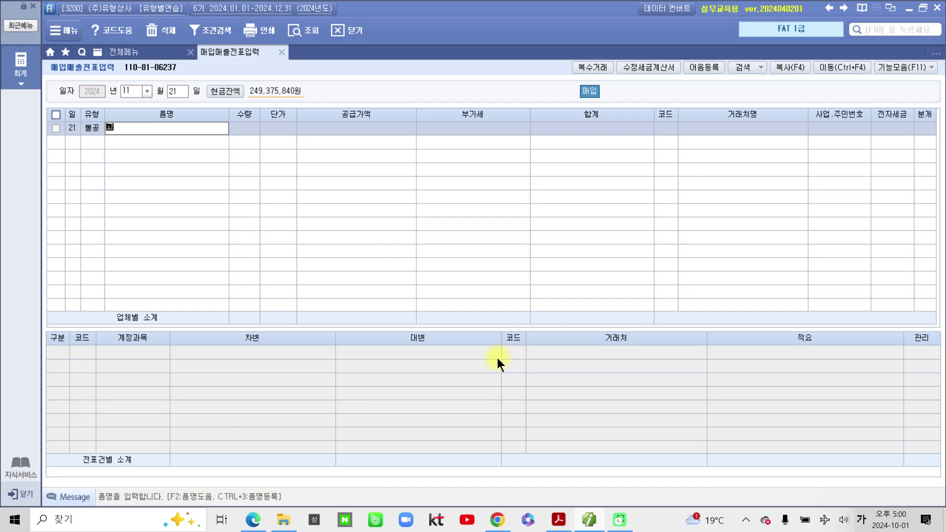
{"action": "type", "text": "프장비"}
{"action": "key", "text": "Return"}
{"action": "key", "text": "Return"}
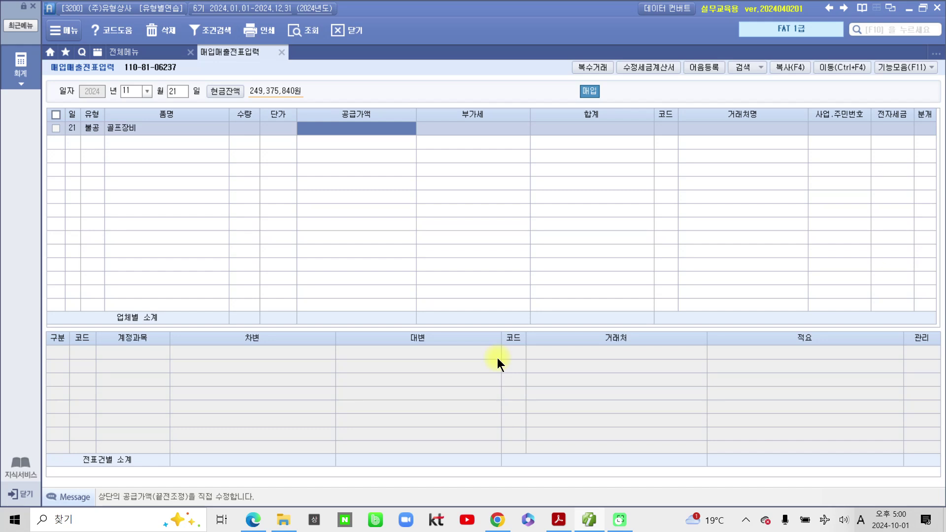
{"action": "type", "text": "3000000"}
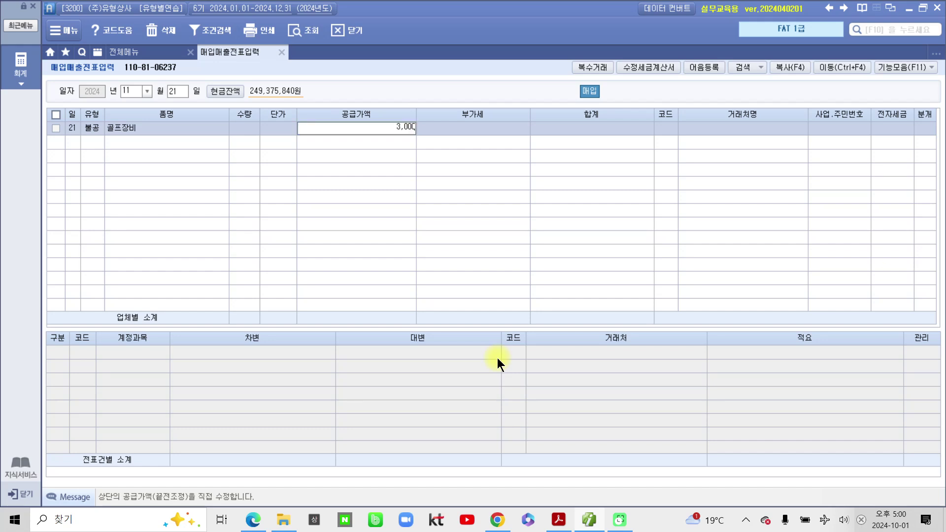
{"action": "key", "text": "Return"}
{"action": "key", "text": "Return"}
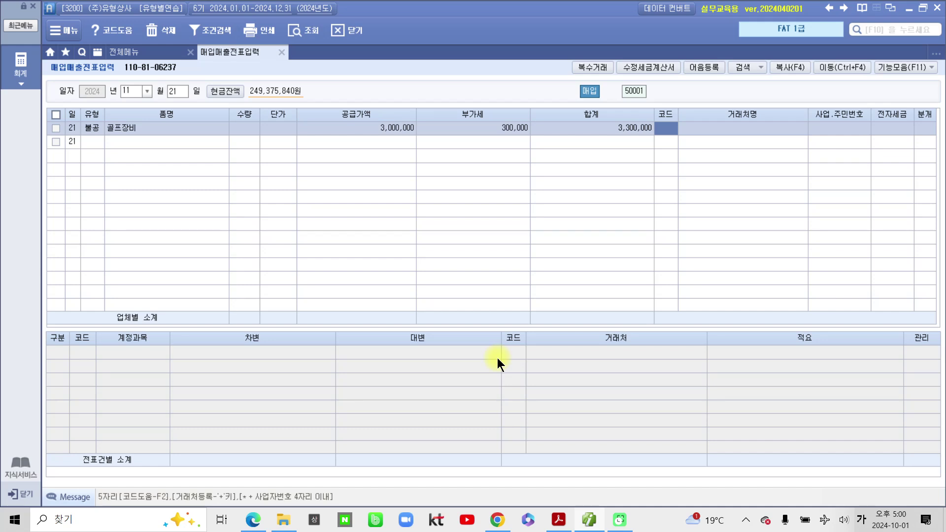
Step: Set the vendor to 모든골프, leave the electronic invoice field blank, and choose 혼합 as the journal type
{"action": "type", "text": "모든"}
{"action": "key", "text": "Return"}
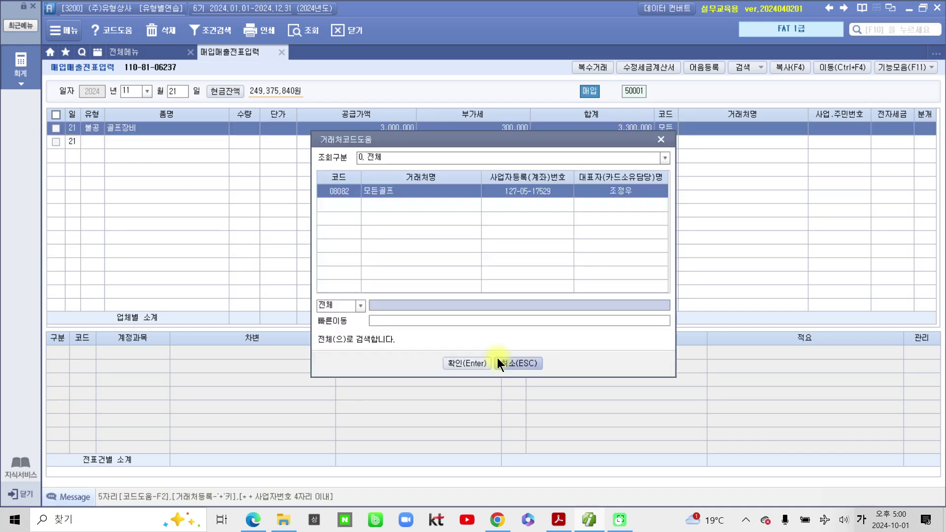
{"action": "key", "text": "Return"}
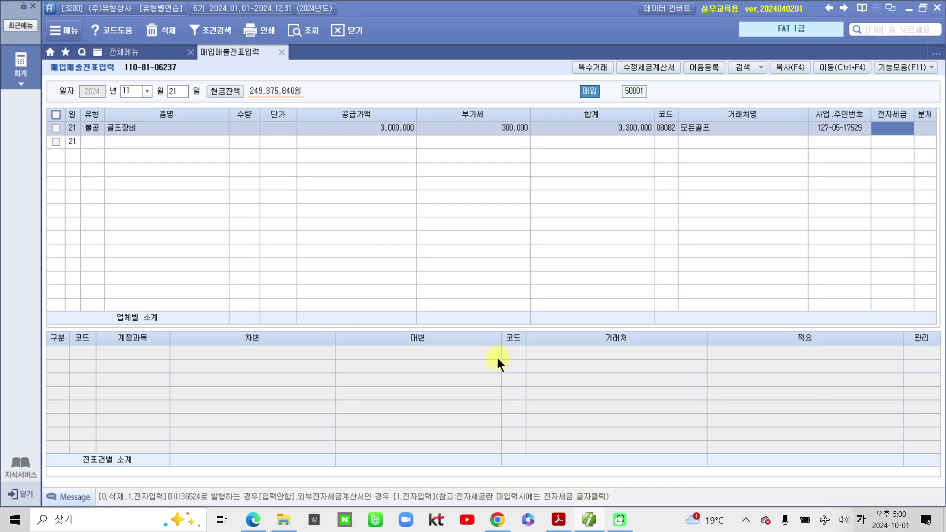
{"action": "key", "text": "Return"}
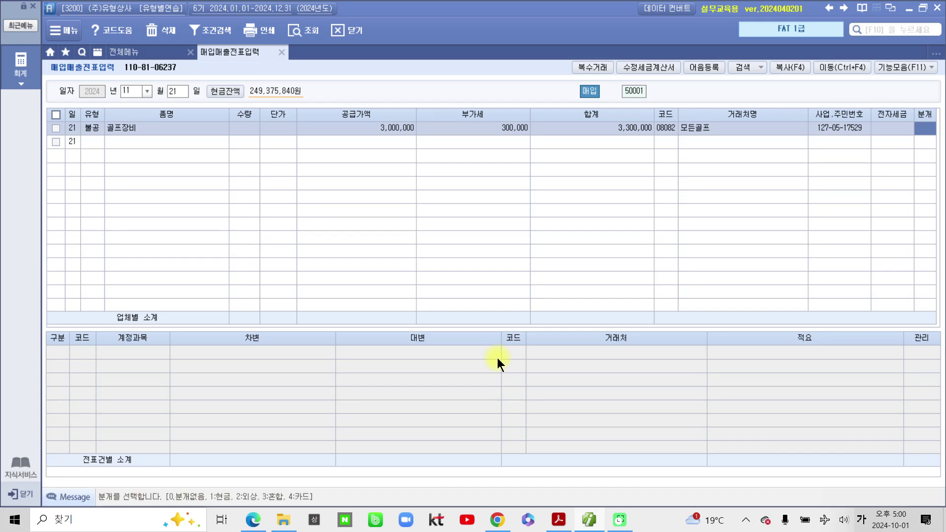
{"action": "type", "text": "3"}
{"action": "key", "text": "Return"}
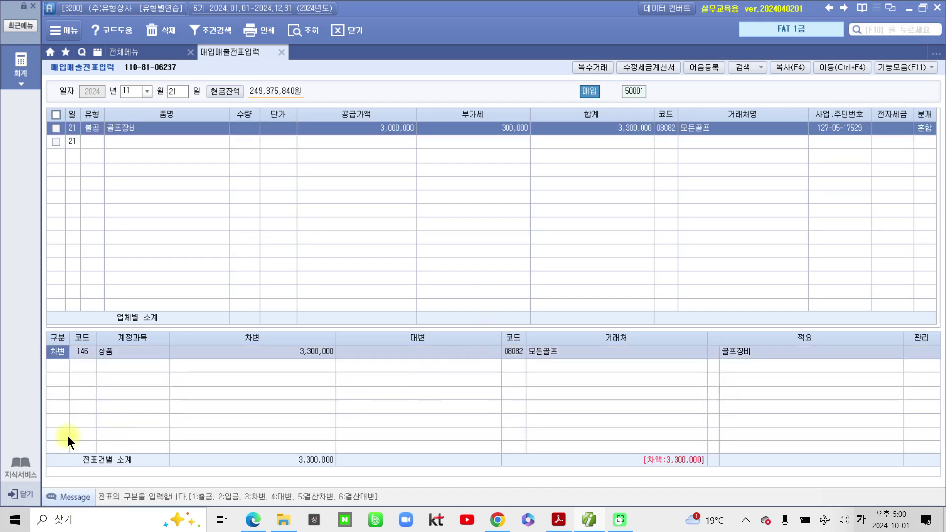
Step: Change the November 21 entry's debit account to 134 가지급금 and set that line's 거래처 to the company representative
{"action": "left_click", "coordinate": [79, 349]}
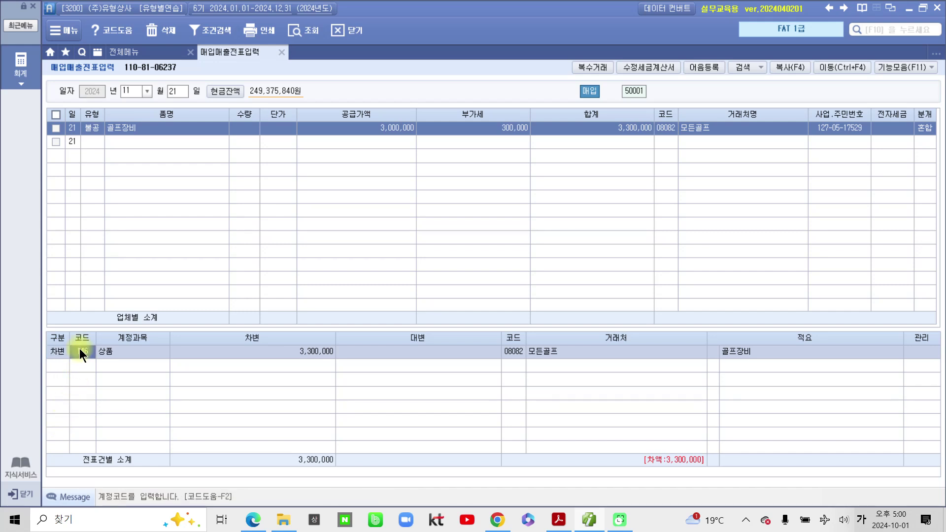
{"action": "type", "text": "가지"}
{"action": "key", "text": "Return"}
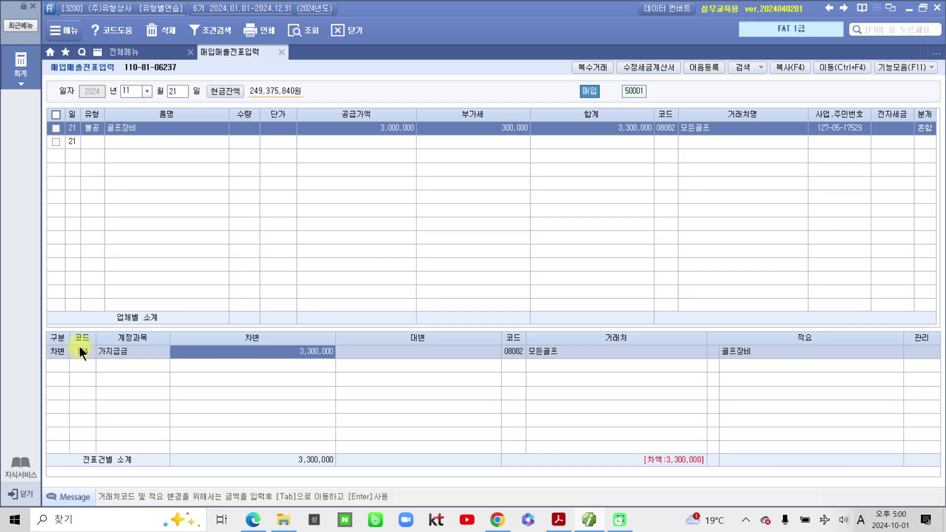
{"action": "key", "text": "Return"}
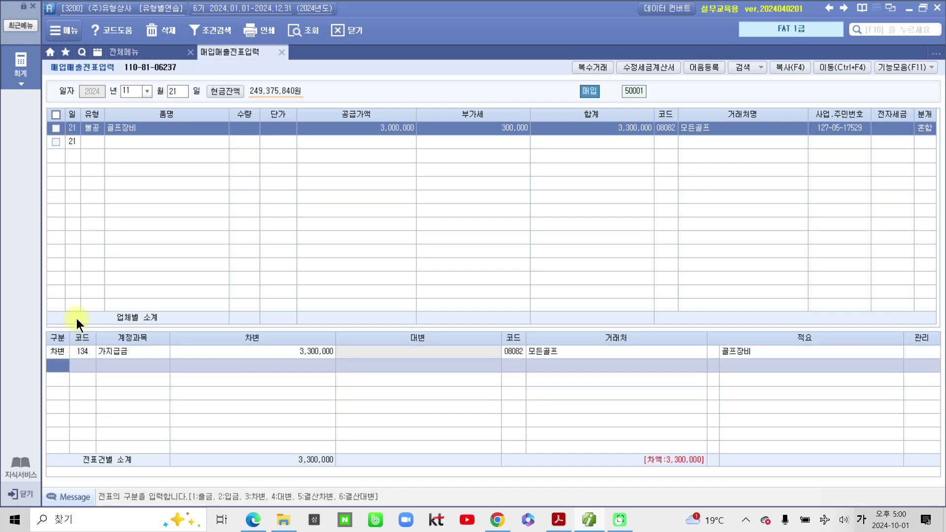
{"action": "left_click", "coordinate": [508, 350]}
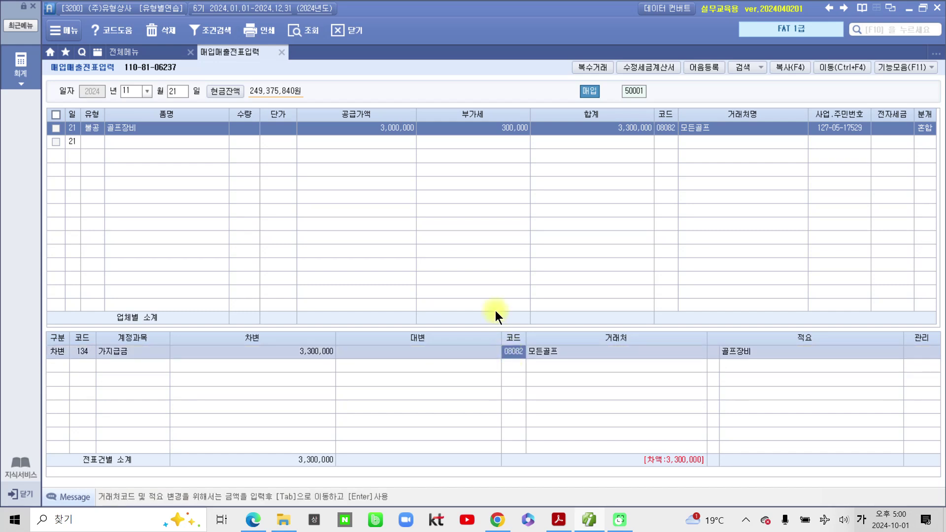
{"action": "type", "text": "박"}
{"action": "key", "text": "Return"}
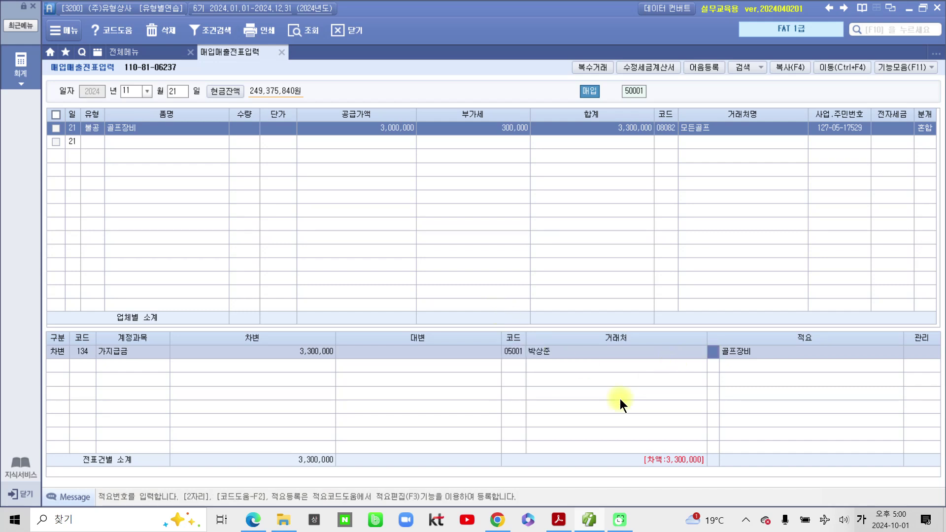
{"action": "key", "text": "Return"}
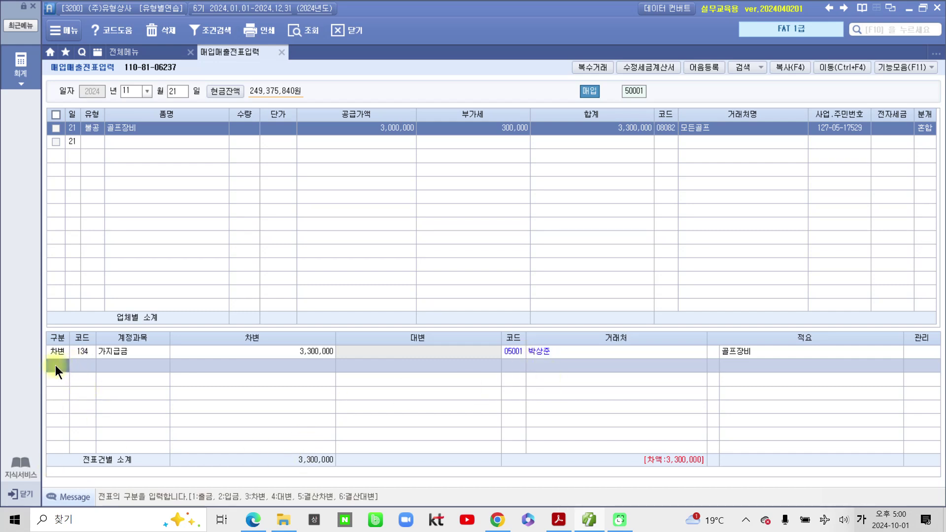
Step: Add a 대변 line to the November 21 entry with account 253 미지급금 for 3,300,000, keeping 모든골프 as its 거래처
{"action": "type", "text": "4"}
{"action": "key", "text": "Return"}
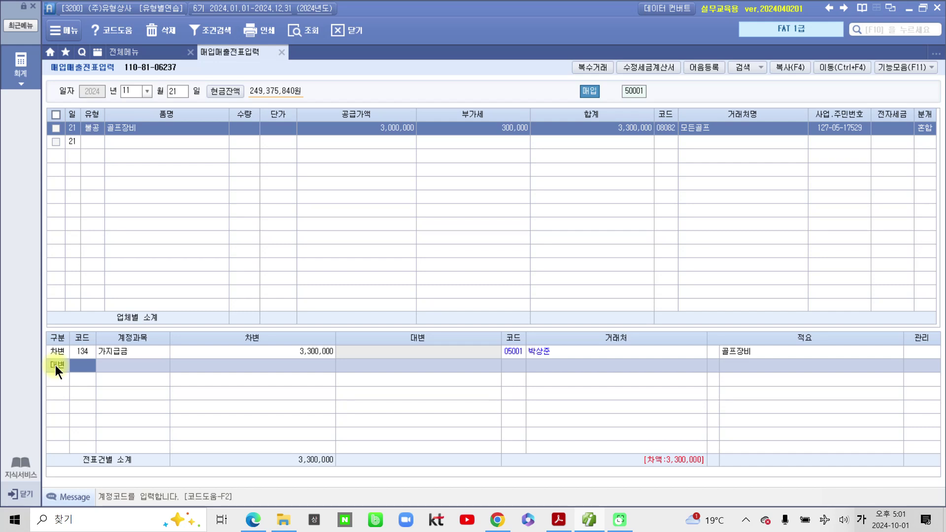
{"action": "type", "text": "미지"}
{"action": "key", "text": "Return"}
{"action": "key", "text": "Return"}
{"action": "type", "text": "3300000"}
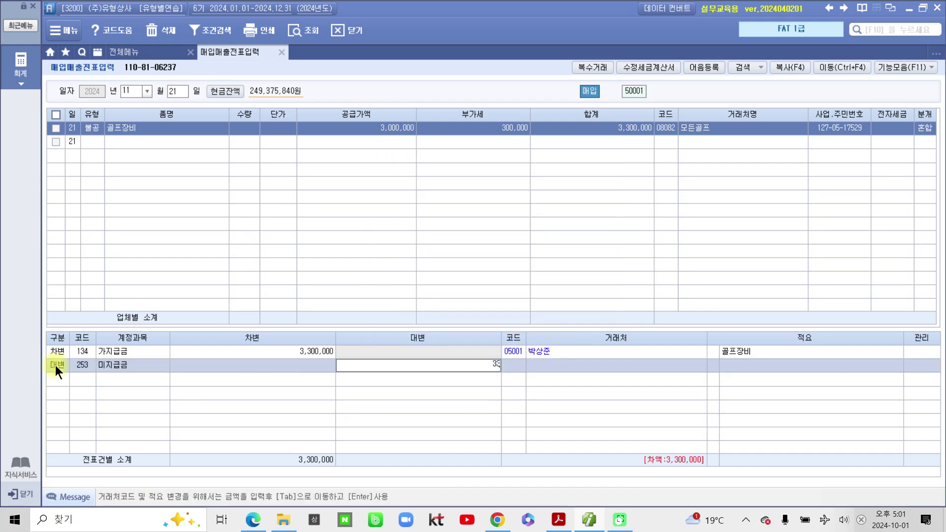
{"action": "key", "text": "Return"}
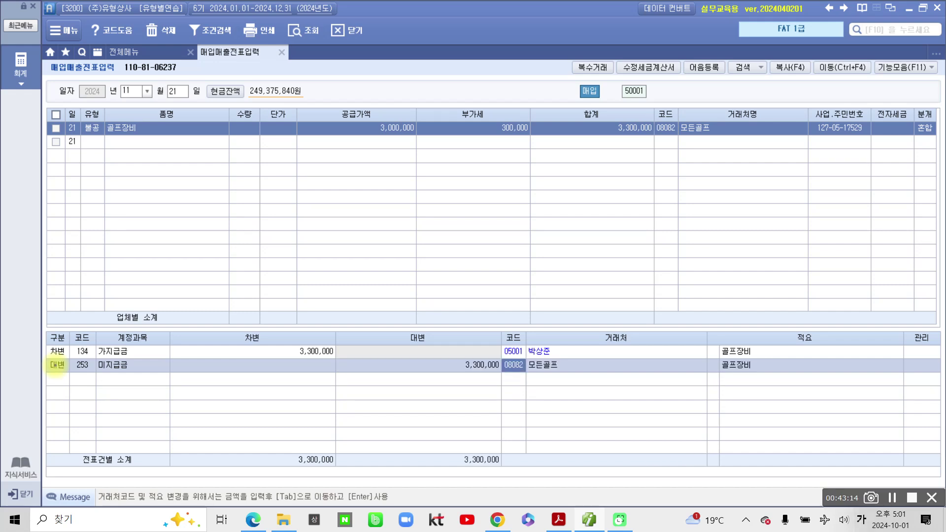
{"action": "mouse_move", "coordinate": [505, 363]}
{"action": "left_mouse_down"}
{"action": "mouse_move", "coordinate": [568, 359]}
{"action": "mouse_move", "coordinate": [498, 365]}
{"action": "left_mouse_up"}
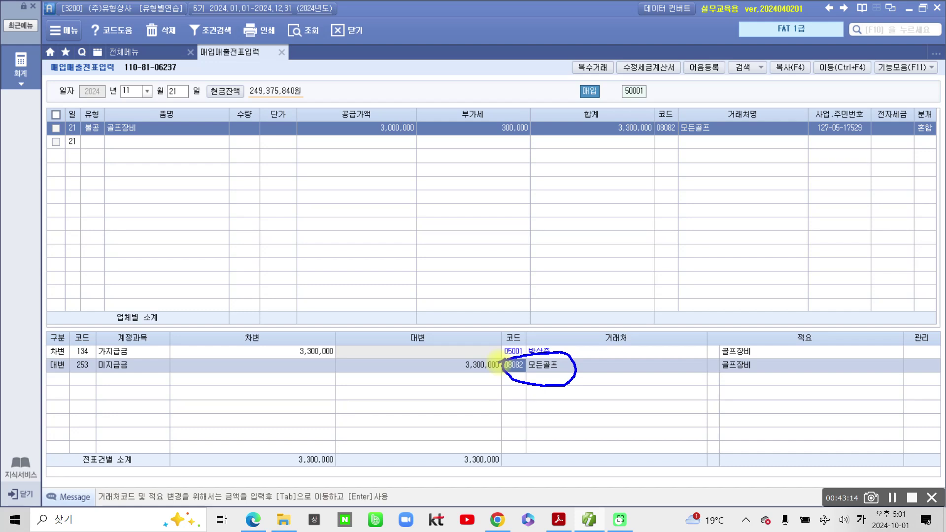
{"action": "key", "text": "Escape"}
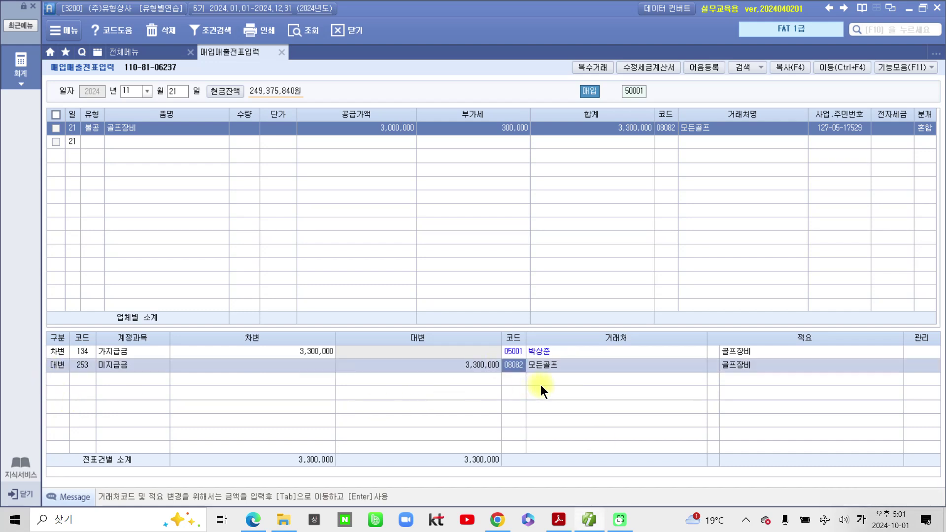